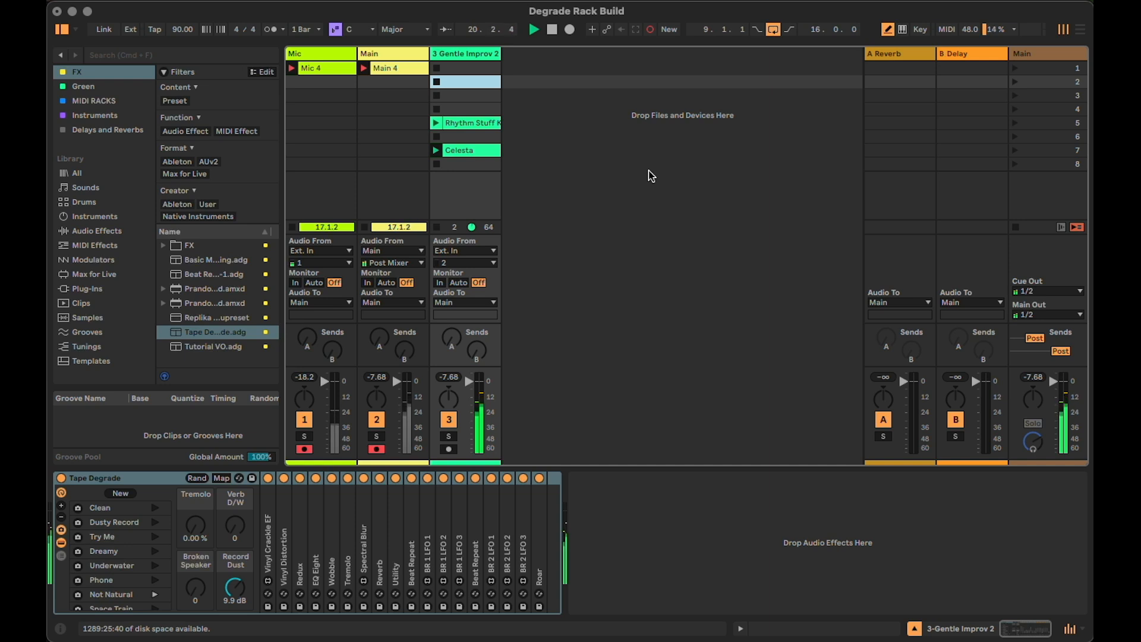
Delete the Tape Degrade rack from the Gentle Improv 2 track's device chain
click(132, 485)
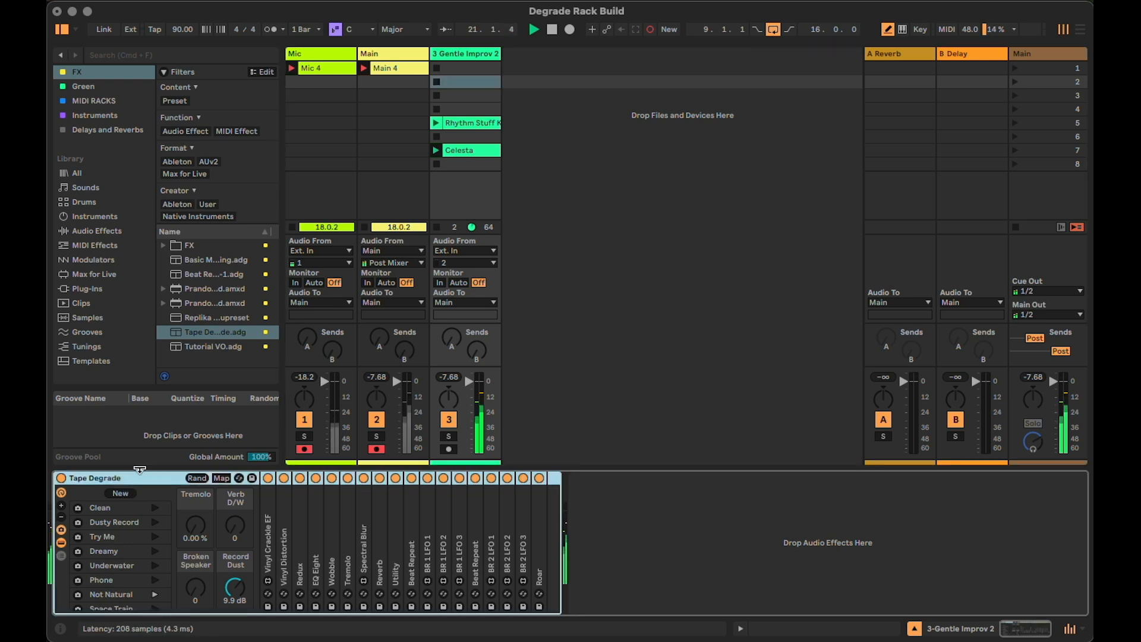
key(Delete)
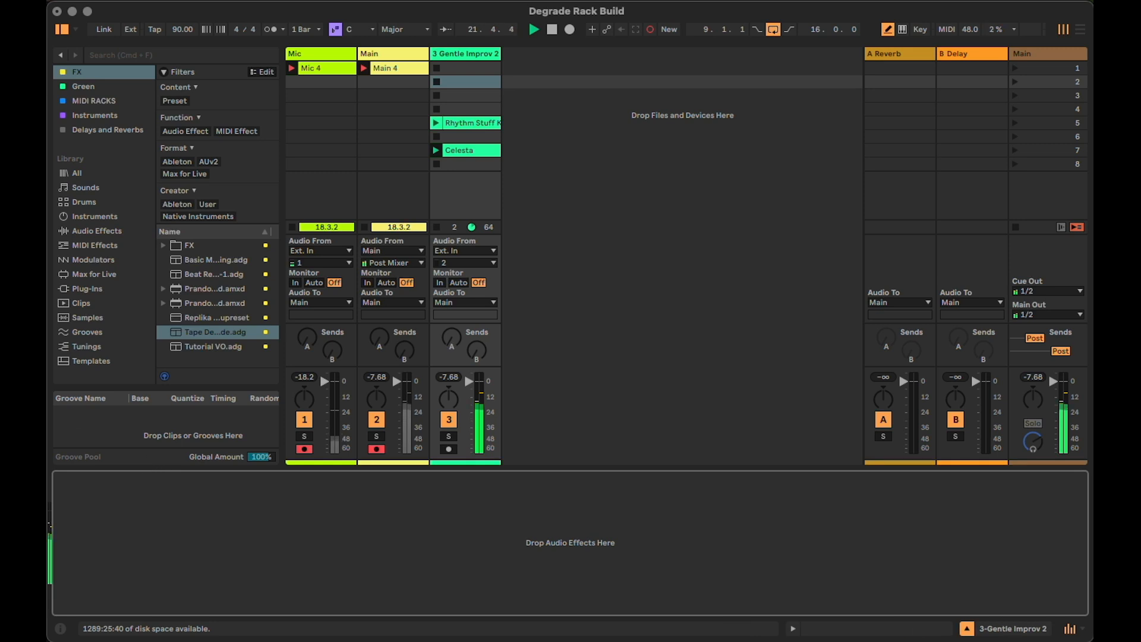
Audition the Rhythm Stuff clip on the third track, stop it, and launch the Celesta clip
click(486, 151)
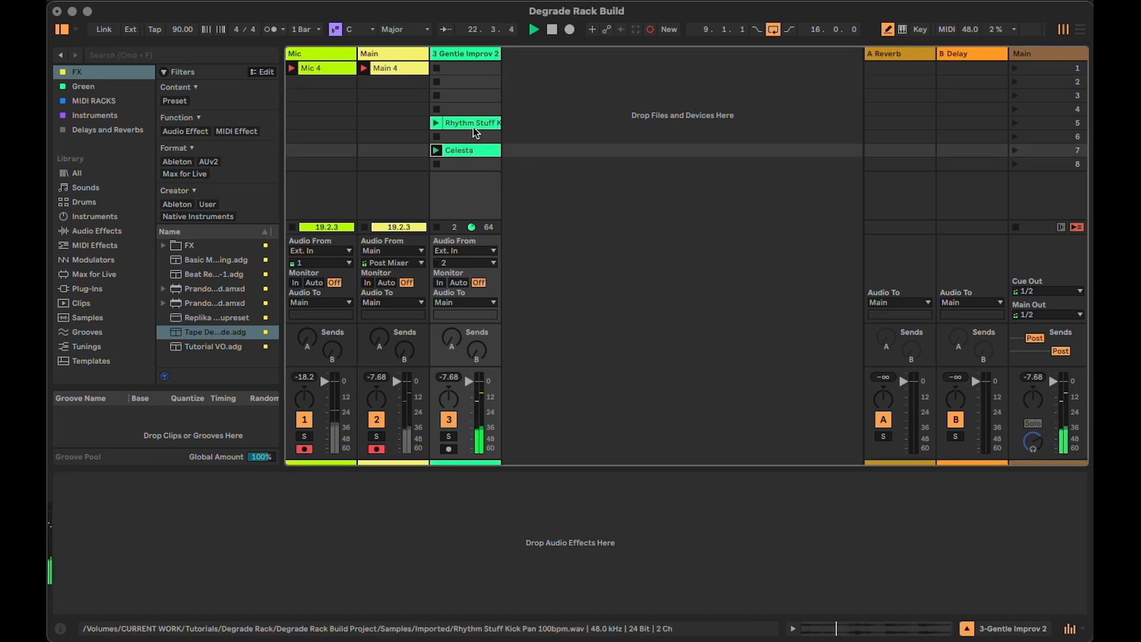
click(472, 123)
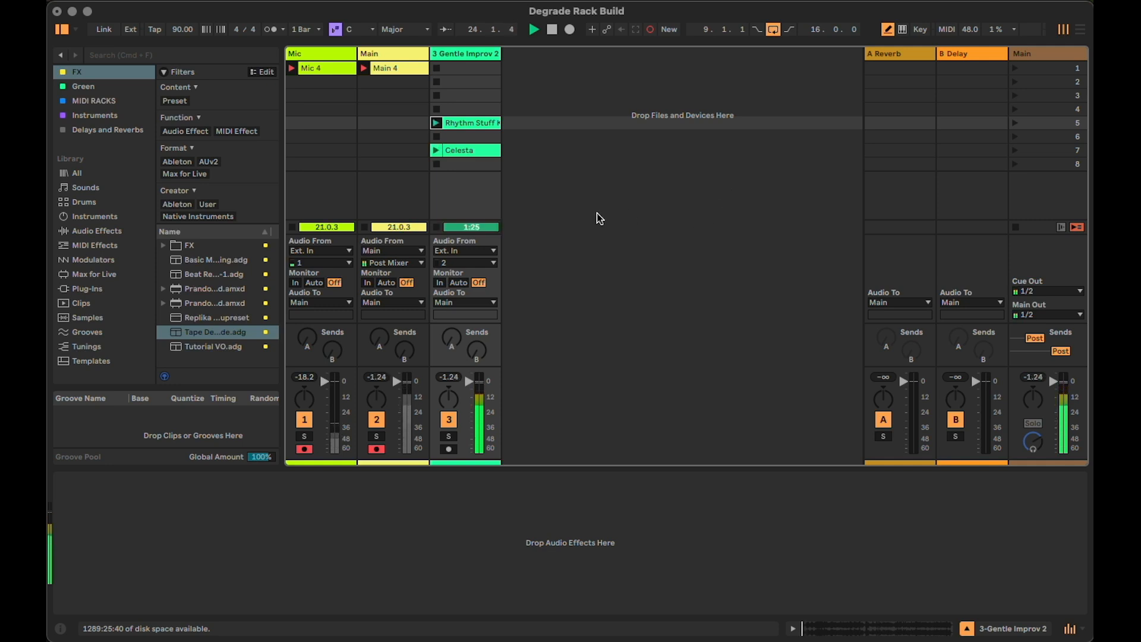
click(436, 163)
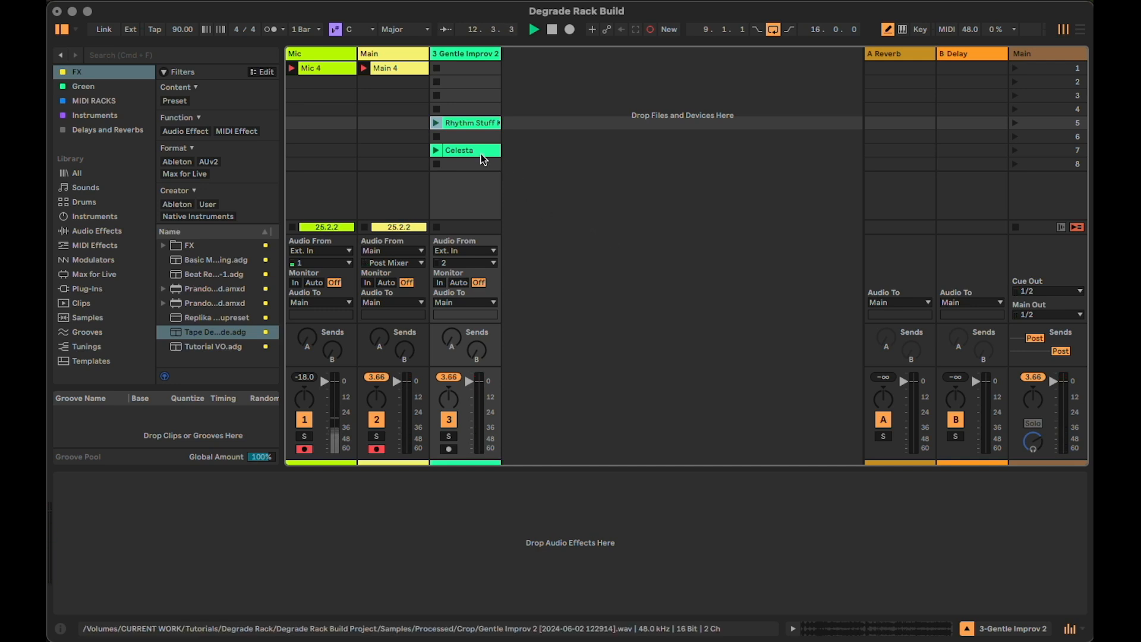
click(439, 150)
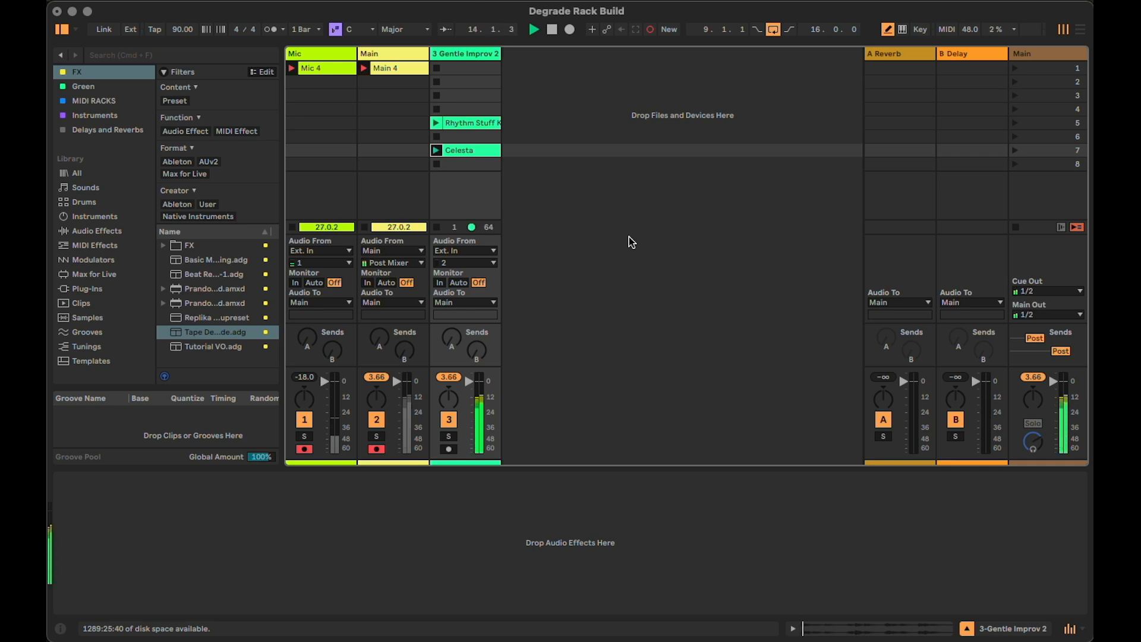
Find Chorus-Ensemble among the audio effects and add it to the Gentle Improv 2 track
click(99, 233)
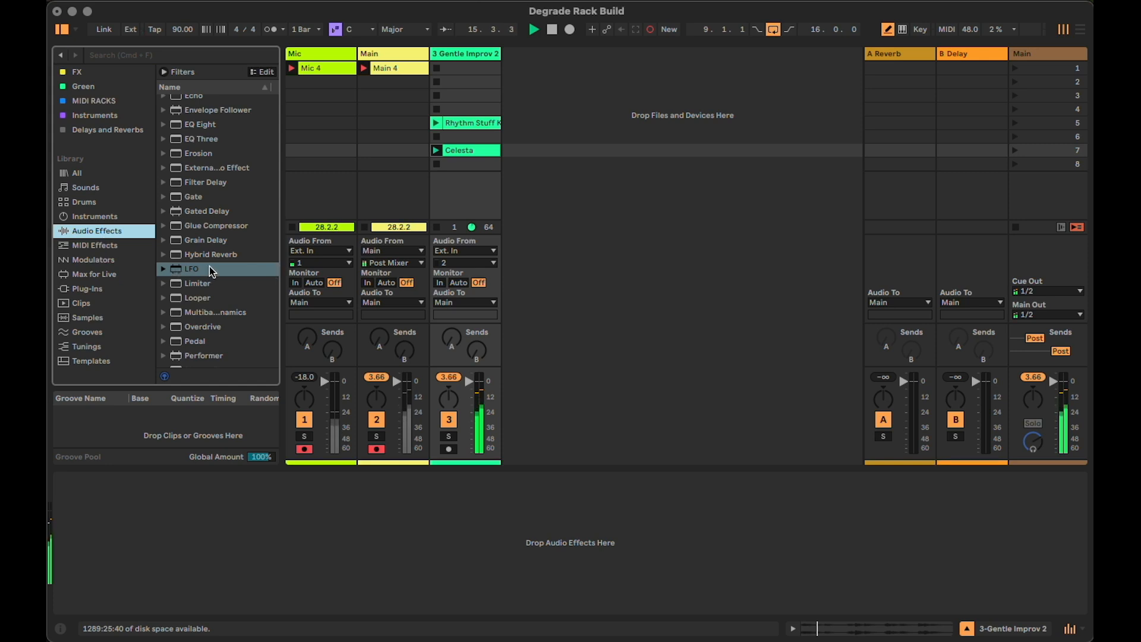
scroll(209, 270, up, 5)
scroll(212, 272, up, 5)
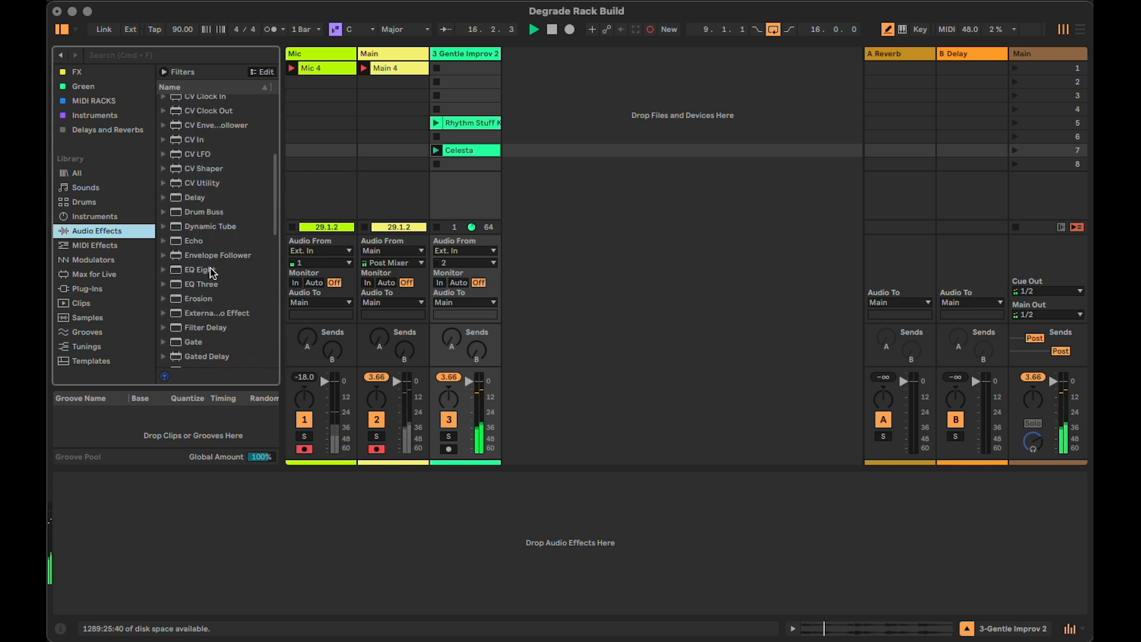
scroll(212, 272, up, 4)
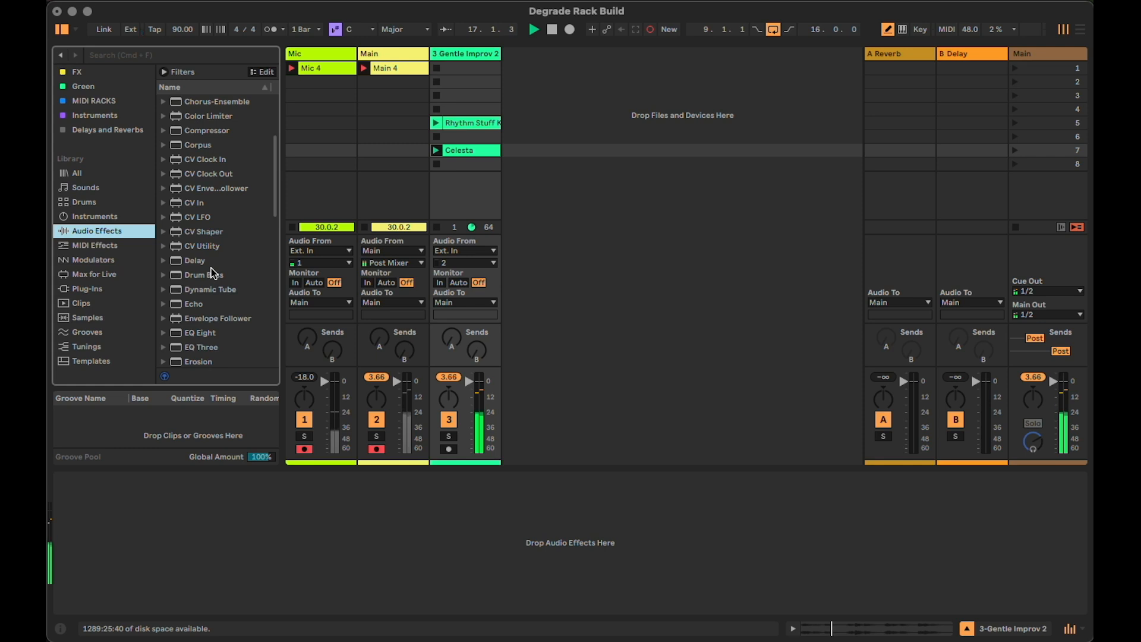
scroll(211, 269, up, 4)
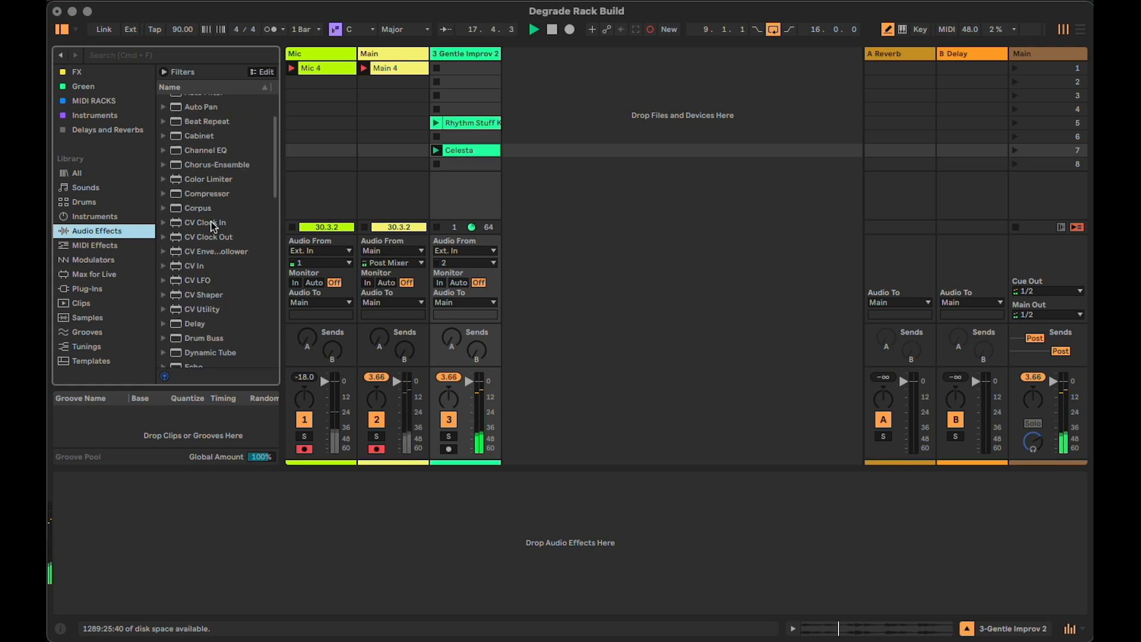
scroll(212, 224, down, 1)
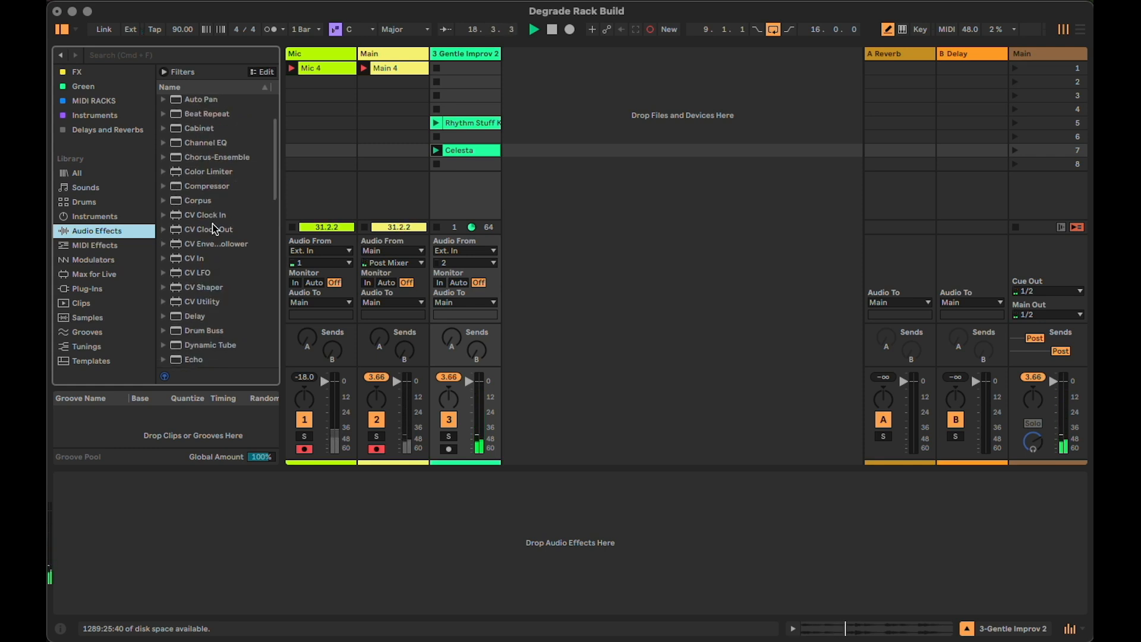
scroll(212, 228, up, 3)
drag(217, 205, 183, 574)
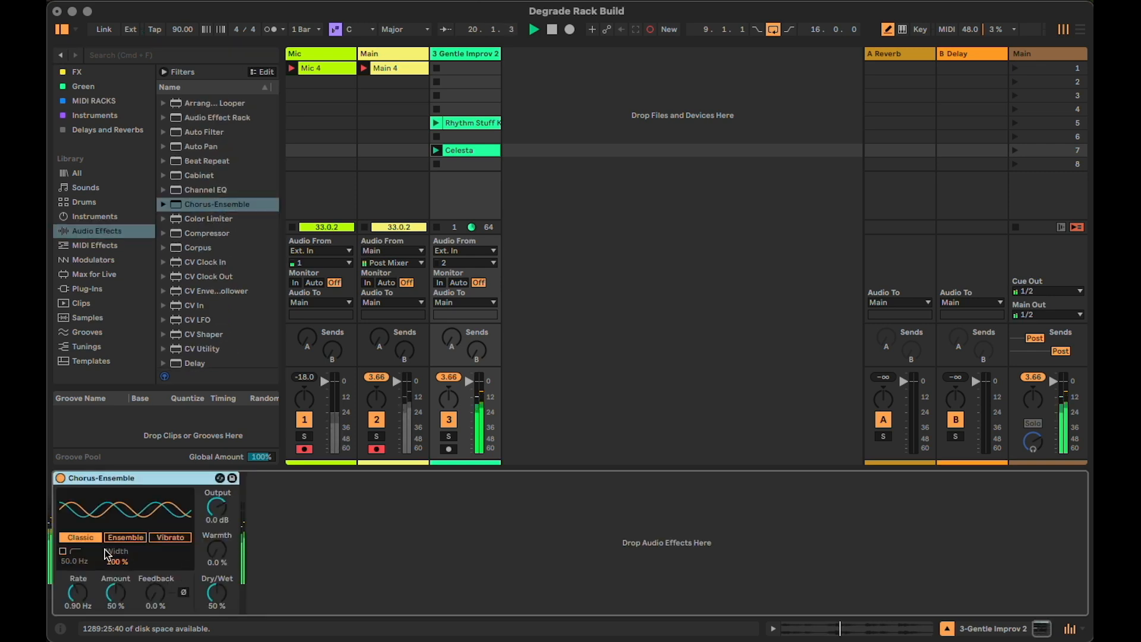
Set Chorus-Ensemble to Vibrato with a rate of 1.10 Hz and an amount of 26%, and deactivate it
click(177, 537)
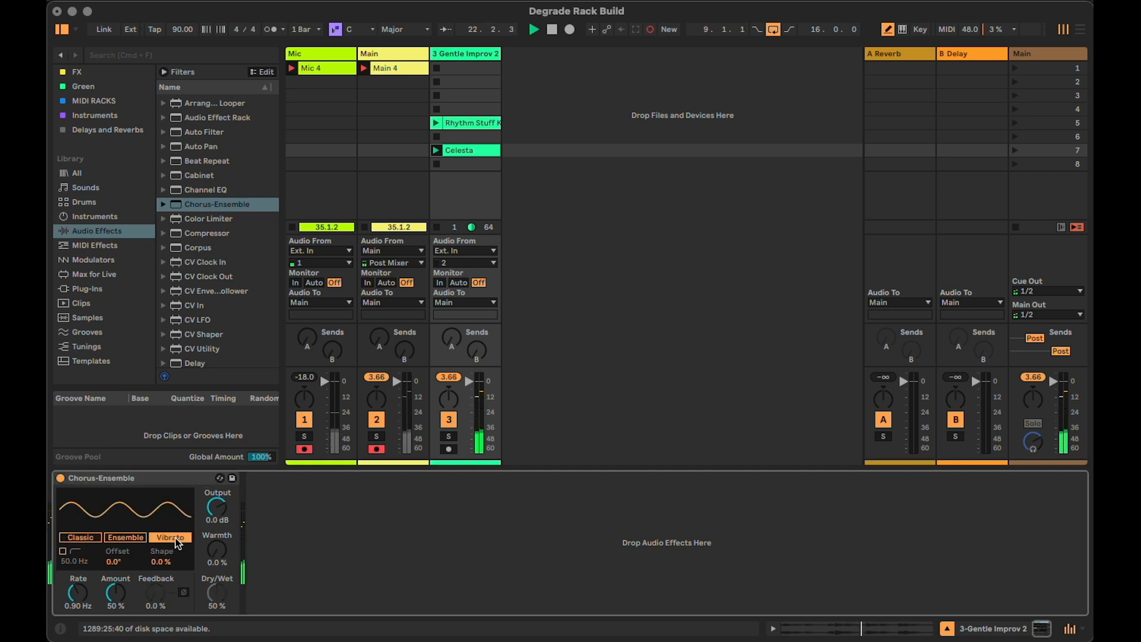
drag(85, 599, 72, 624)
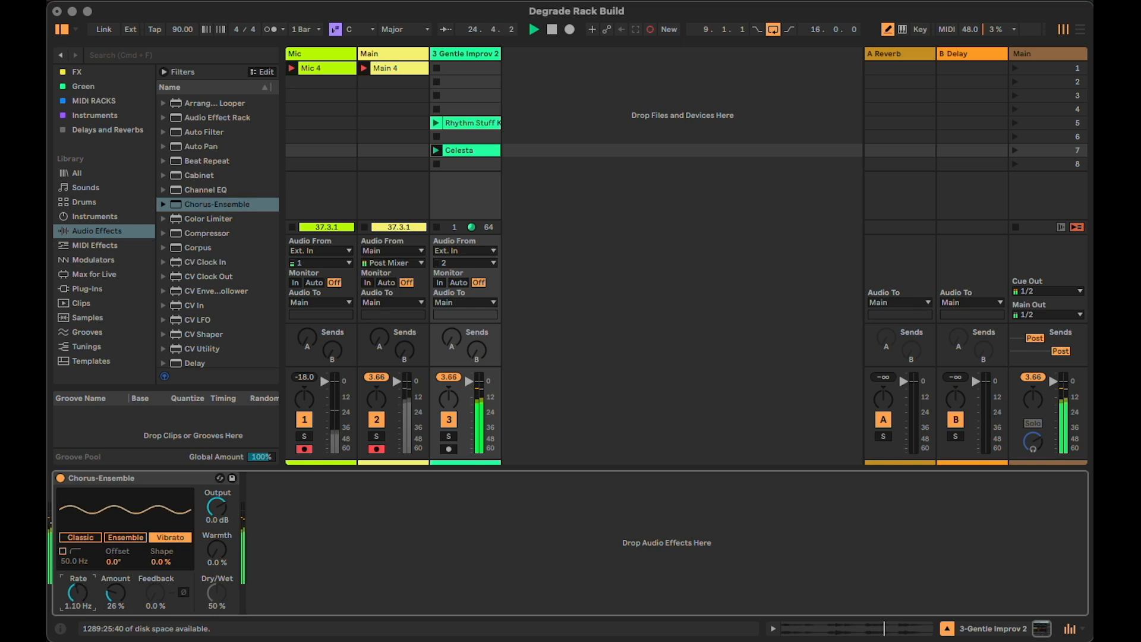
click(60, 479)
Find the Shifter audio effect and add it after Chorus-Ensemble in the chain
scroll(240, 260, down, 6)
scroll(237, 257, down, 8)
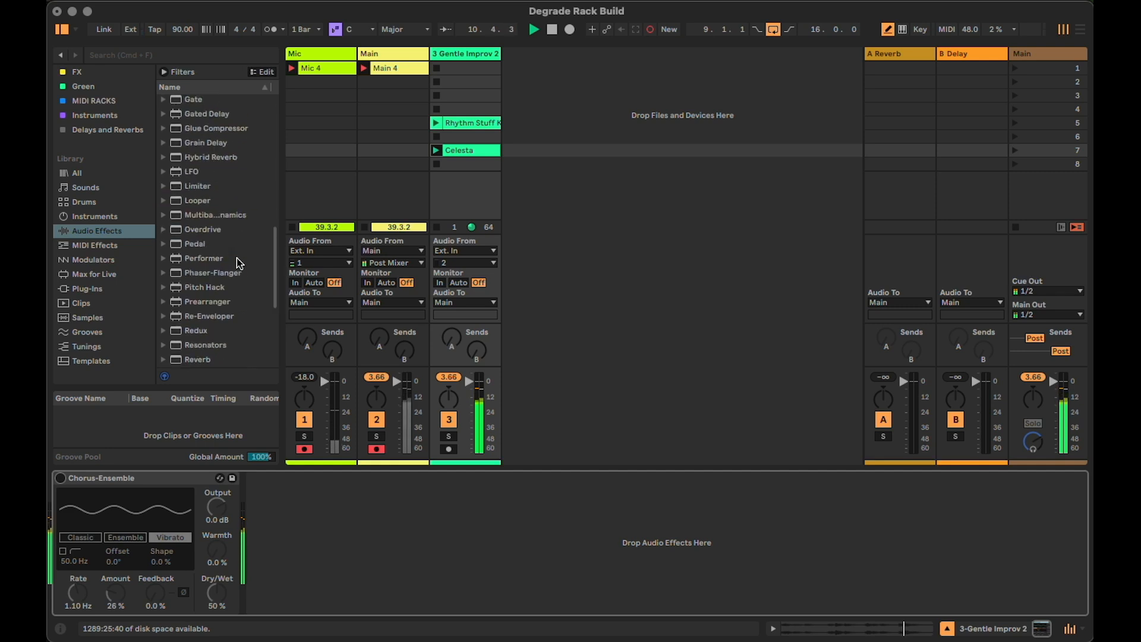
scroll(216, 312, down, 4)
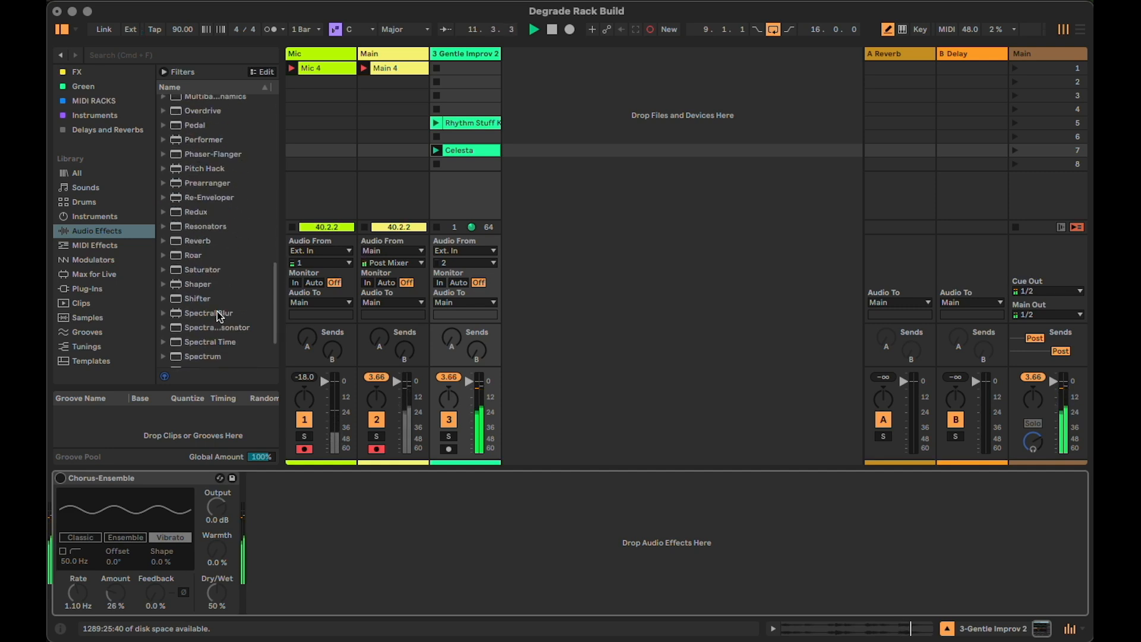
scroll(218, 315, down, 2)
drag(199, 260, 315, 540)
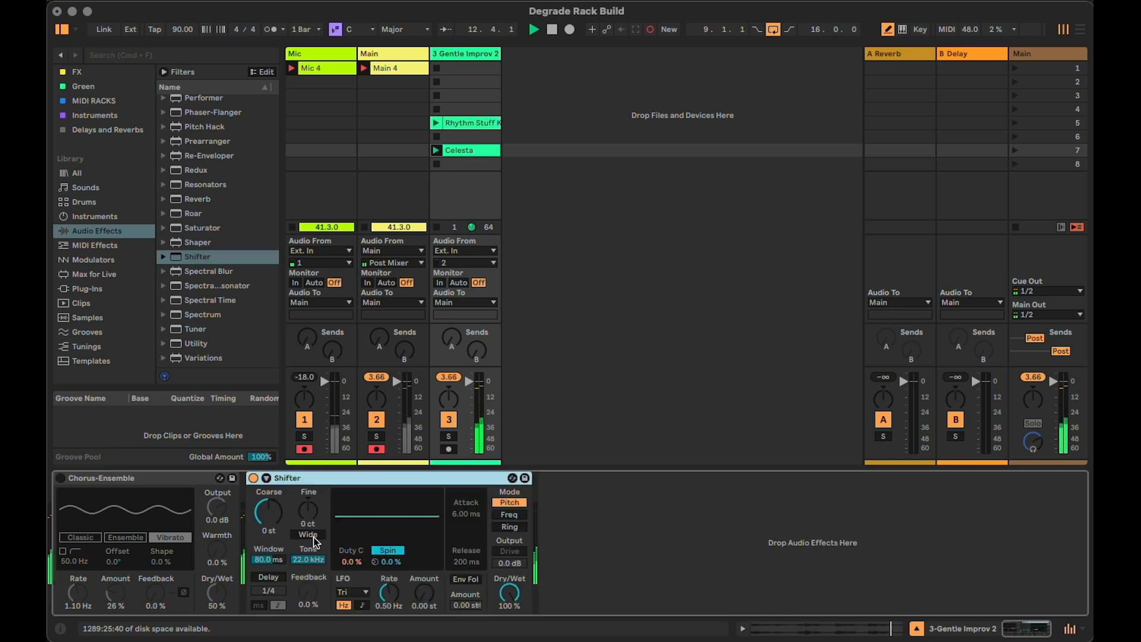
Switch Shifter to Ring mode, set its Coarse frequency to 167 Hz, and deactivate the device
click(509, 527)
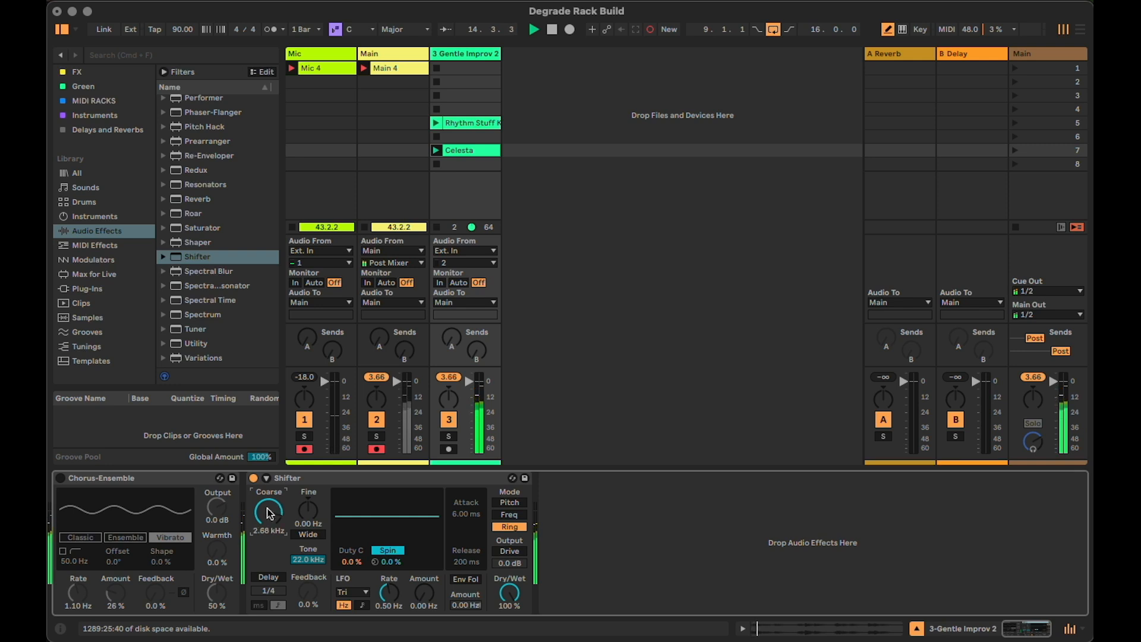
drag(268, 511, 268, 522)
click(253, 479)
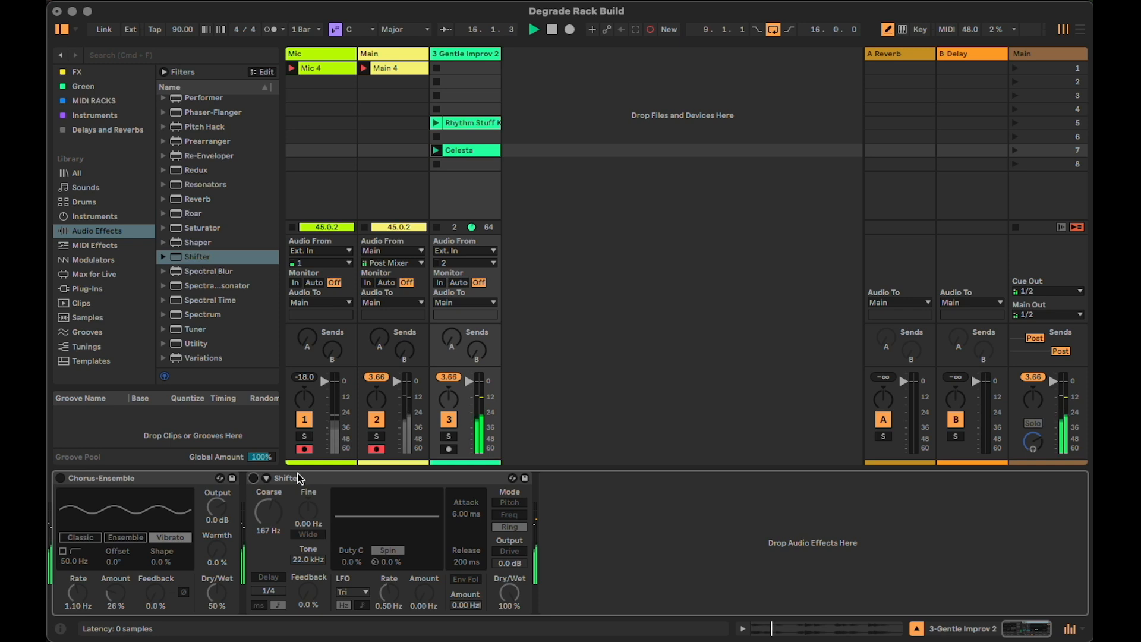
Add EQ Eight after Shifter and make its band 1 a steep low-cut filter at 30 Hz
scroll(205, 291, up, 15)
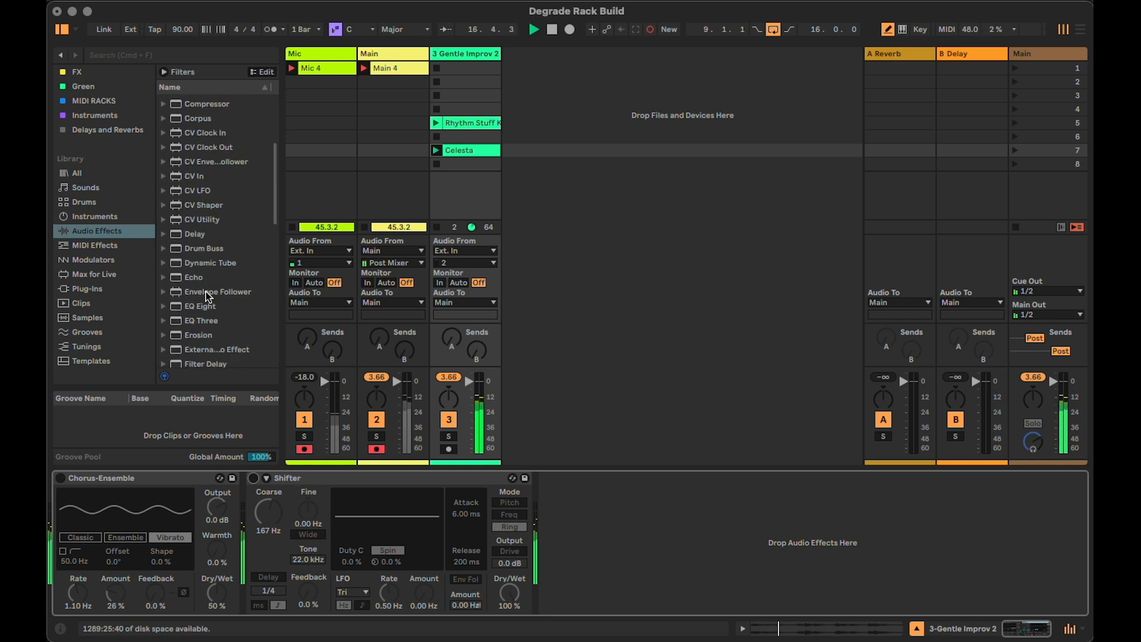
scroll(205, 292, down, 5)
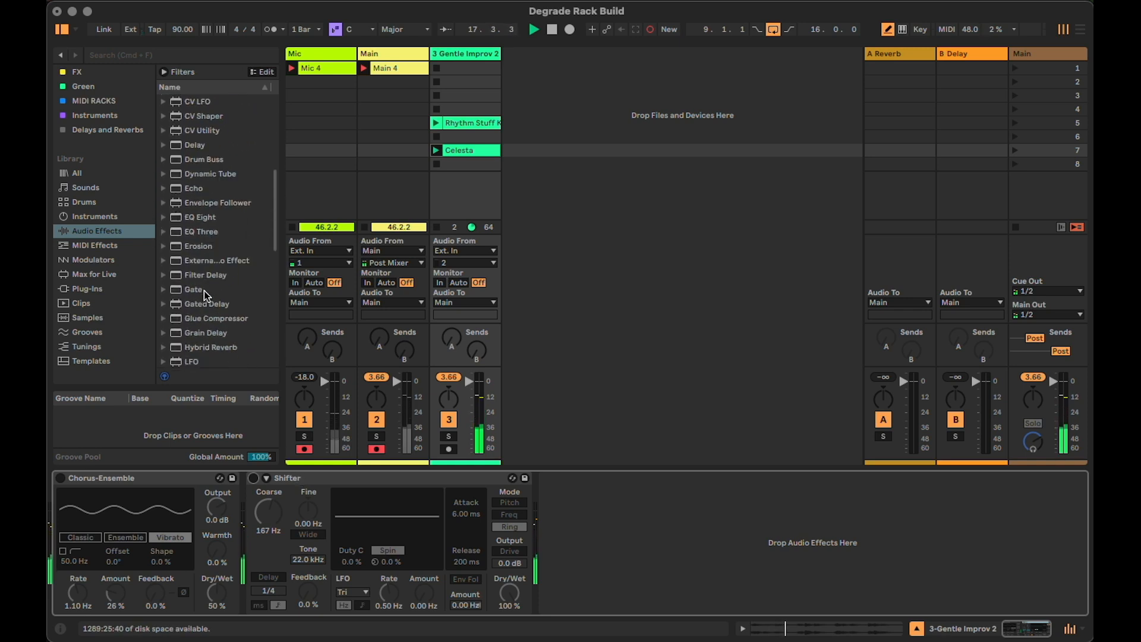
drag(195, 217, 690, 550)
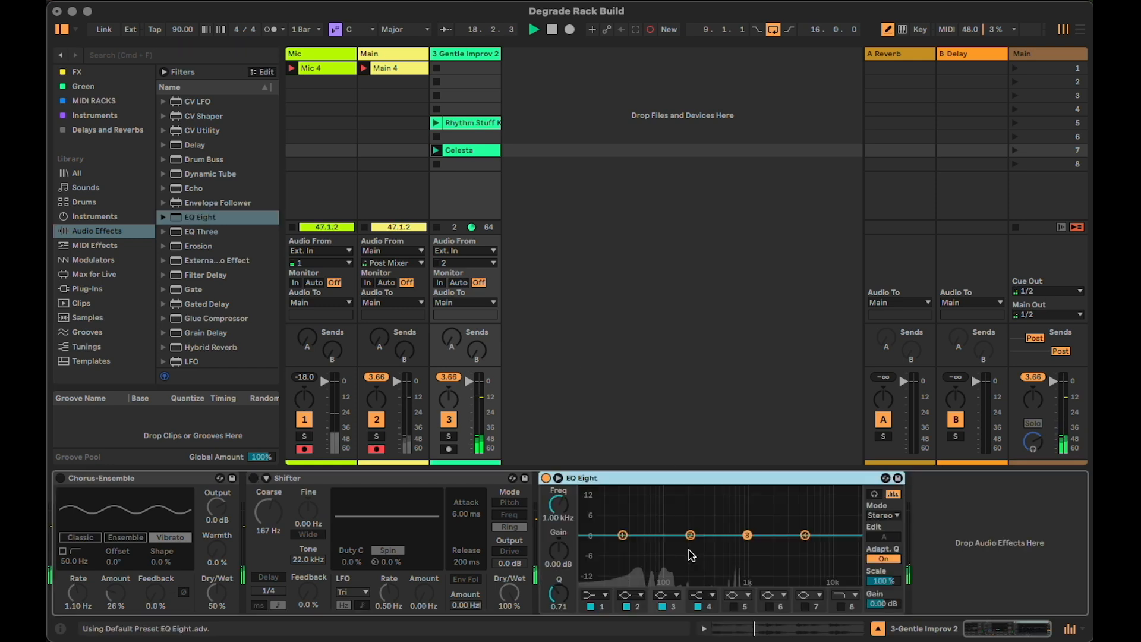
click(597, 595)
click(595, 607)
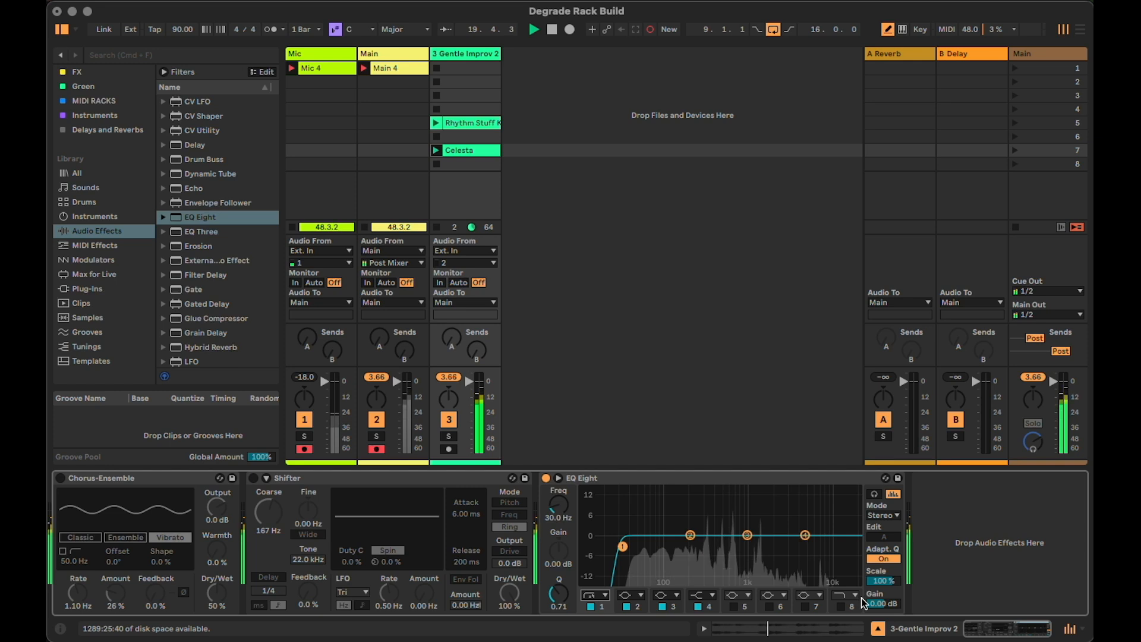
Enable EQ Eight's band 8 as a steep high-cut filter at 18 kHz and collapse the device
click(841, 606)
click(844, 595)
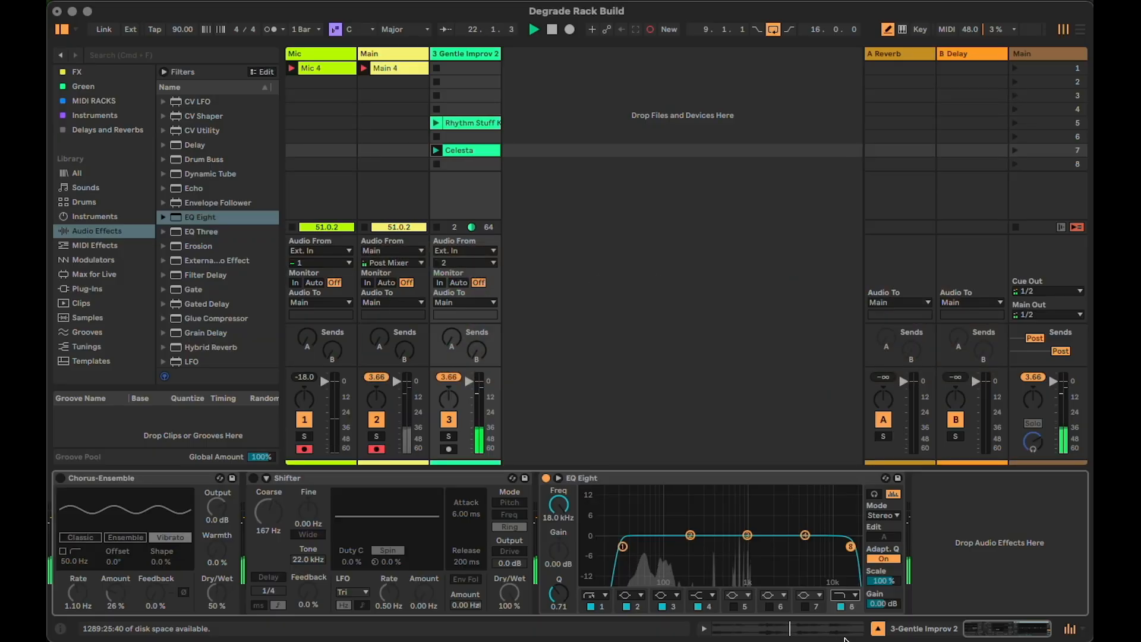
click(848, 598)
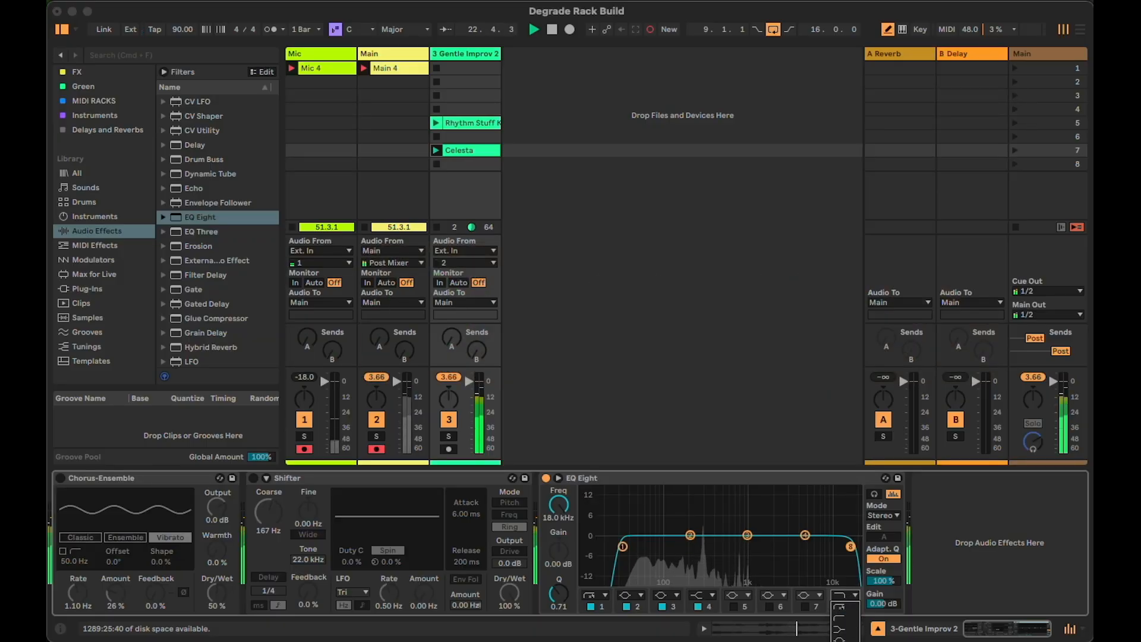
click(847, 641)
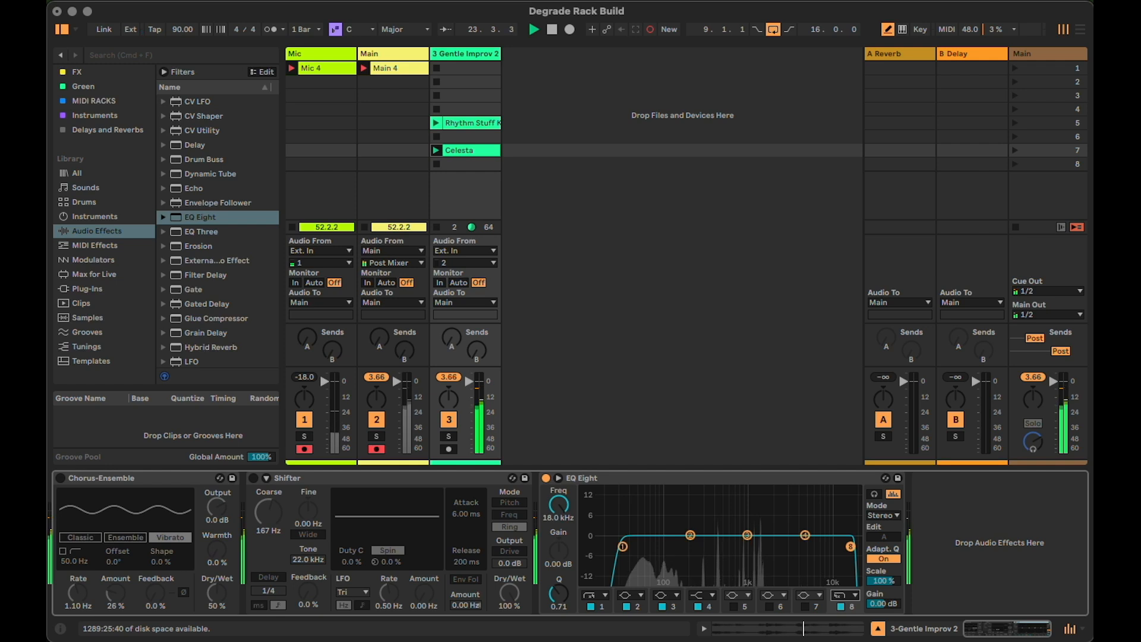
double_click(625, 478)
Find the Spectral Blur audio effect and add it after EQ Eight
scroll(218, 340, down, 10)
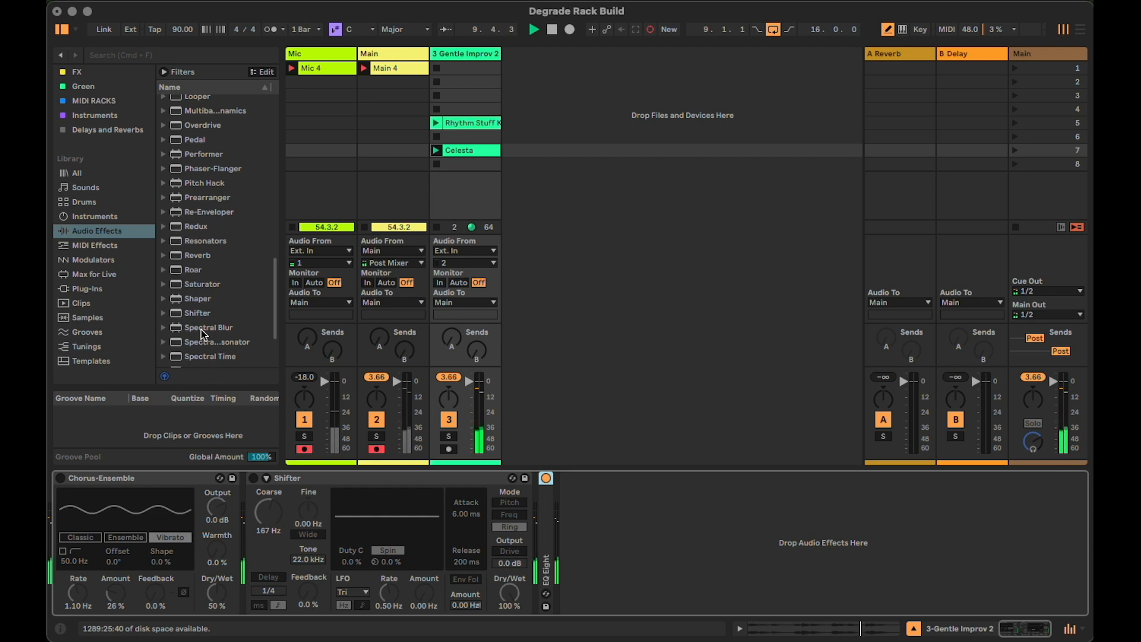
scroll(208, 318, down, 1)
drag(205, 321, 761, 534)
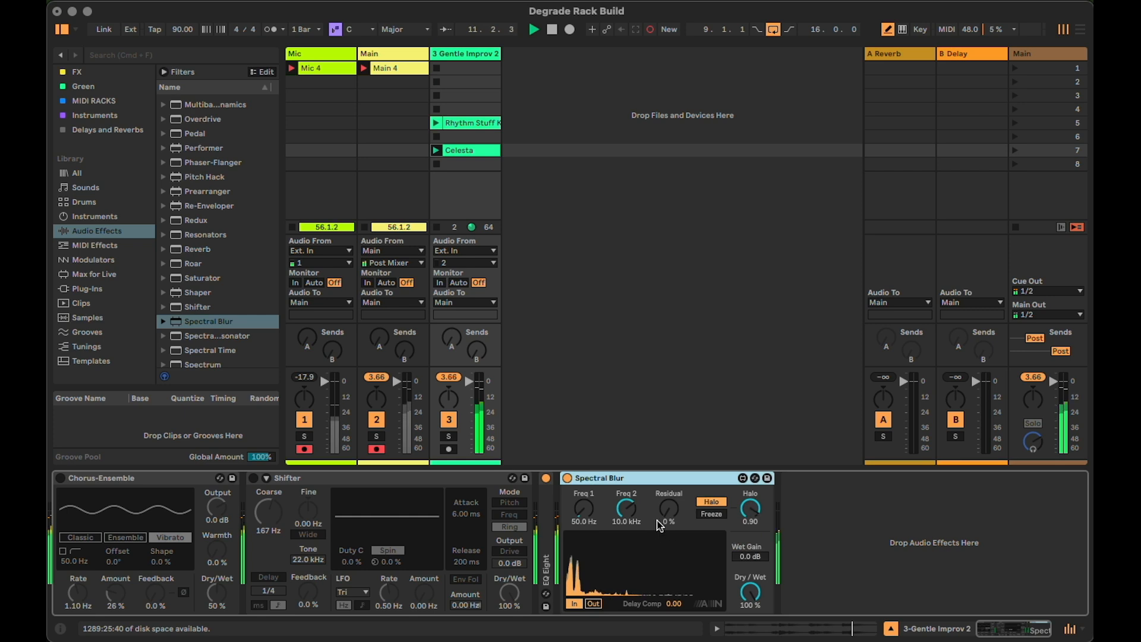
Set Spectral Blur's Residual to 62% and Wet Gain to 2.7 dB, then deactivate and collapse the device
drag(664, 522, 664, 487)
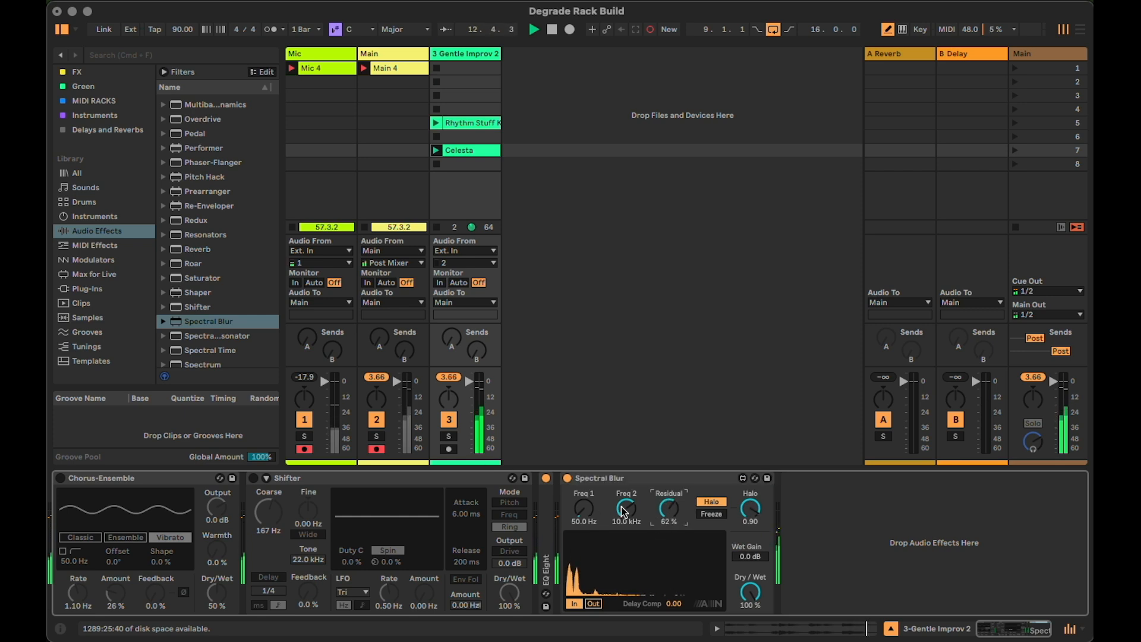
mouse_move(757, 594)
mouse_down()
mouse_move(757, 605)
mouse_move(750, 579)
mouse_up()
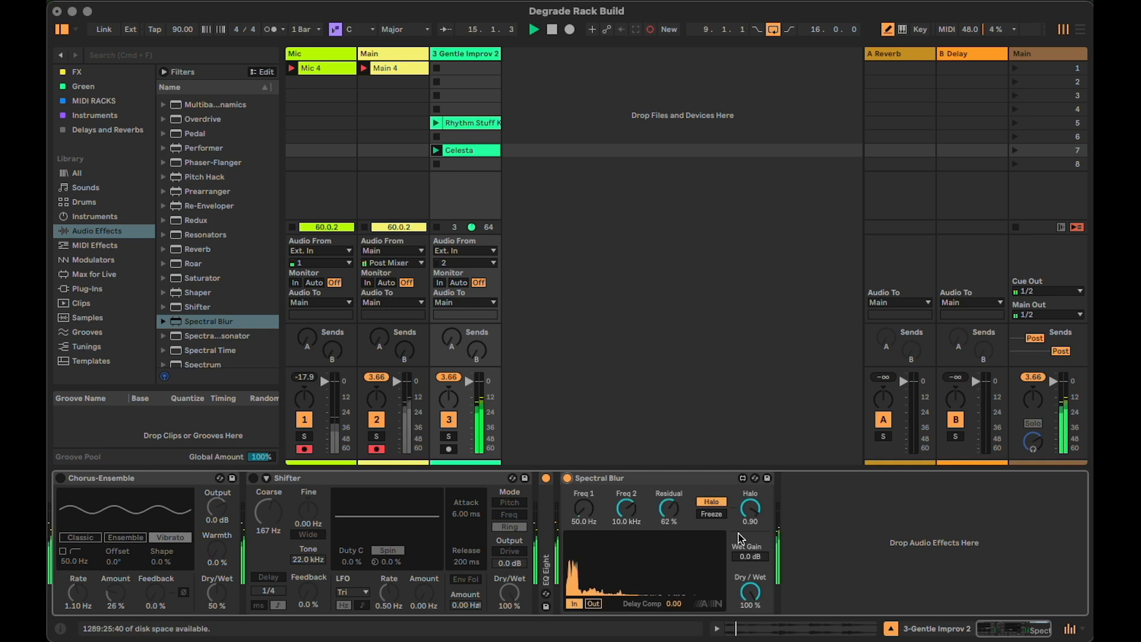
drag(750, 556, 751, 548)
click(568, 478)
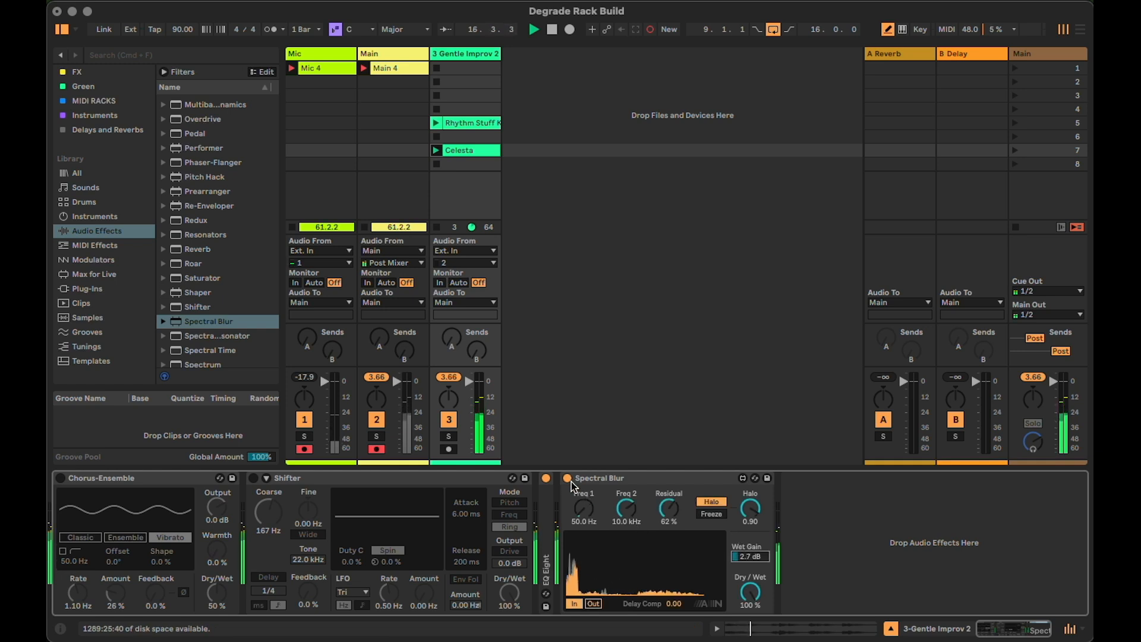
double_click(568, 479)
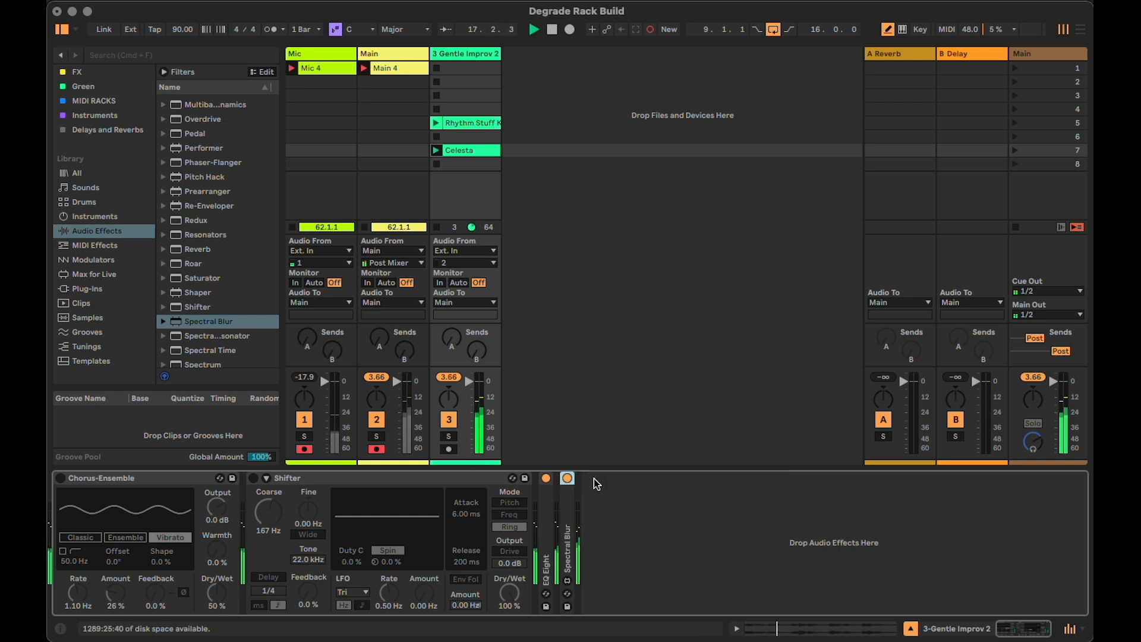
Add Vinyl Distortion at the start of the device chain, ahead of Chorus-Ensemble
scroll(247, 303, down, 5)
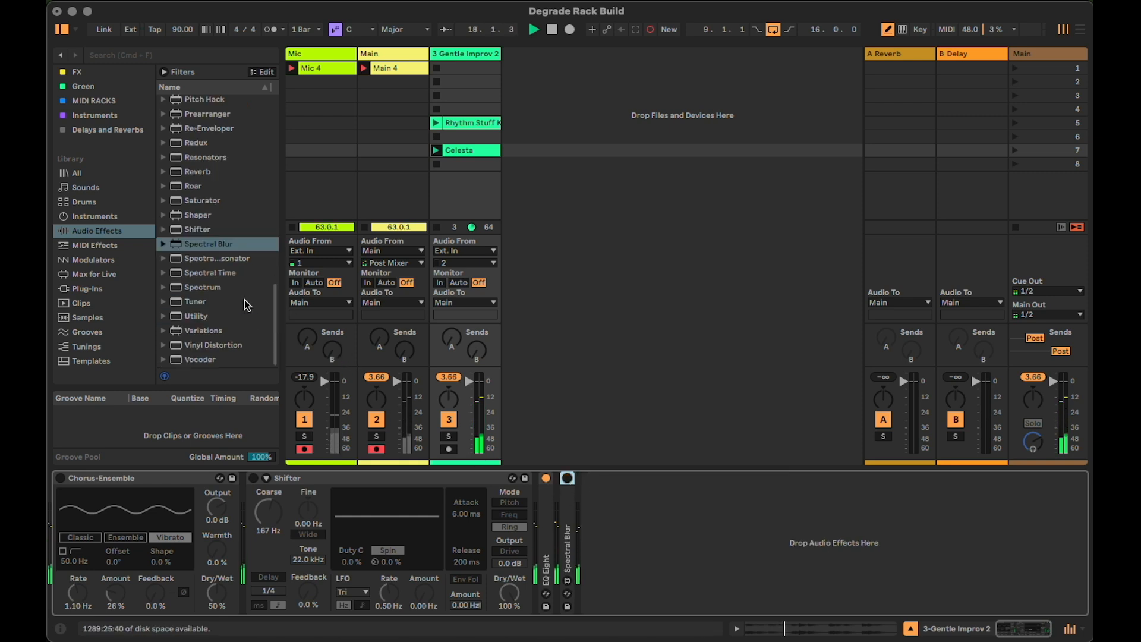
drag(214, 347, 62, 550)
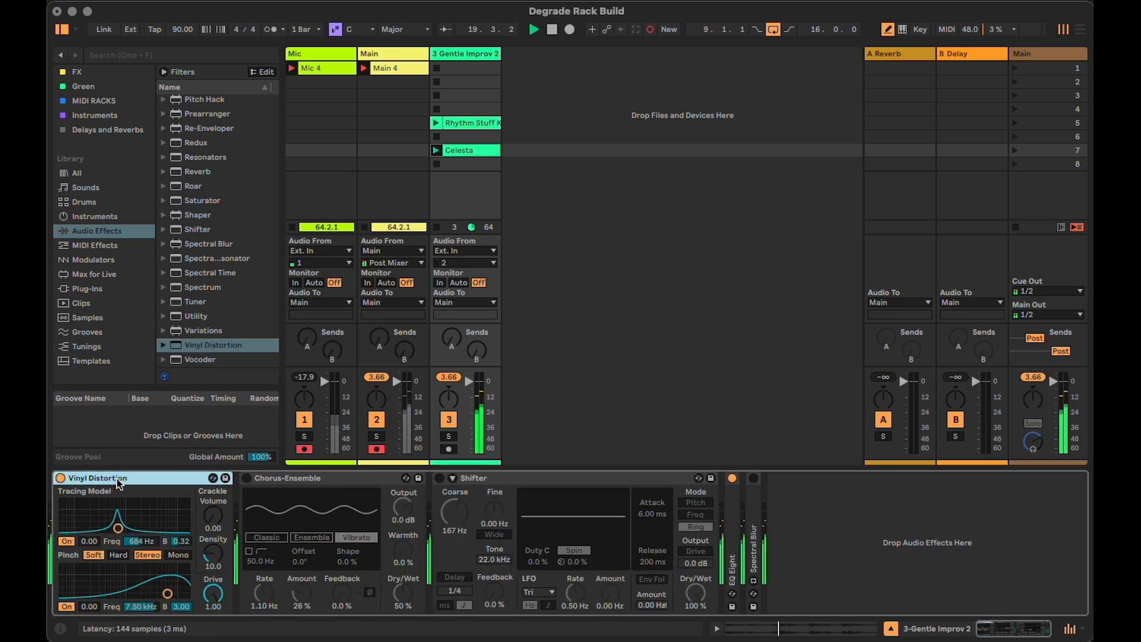
Add an Envelope Follower ahead of Vinyl Distortion and switch its first mapping to Remote mode
scroll(209, 243, up, 12)
scroll(209, 242, up, 20)
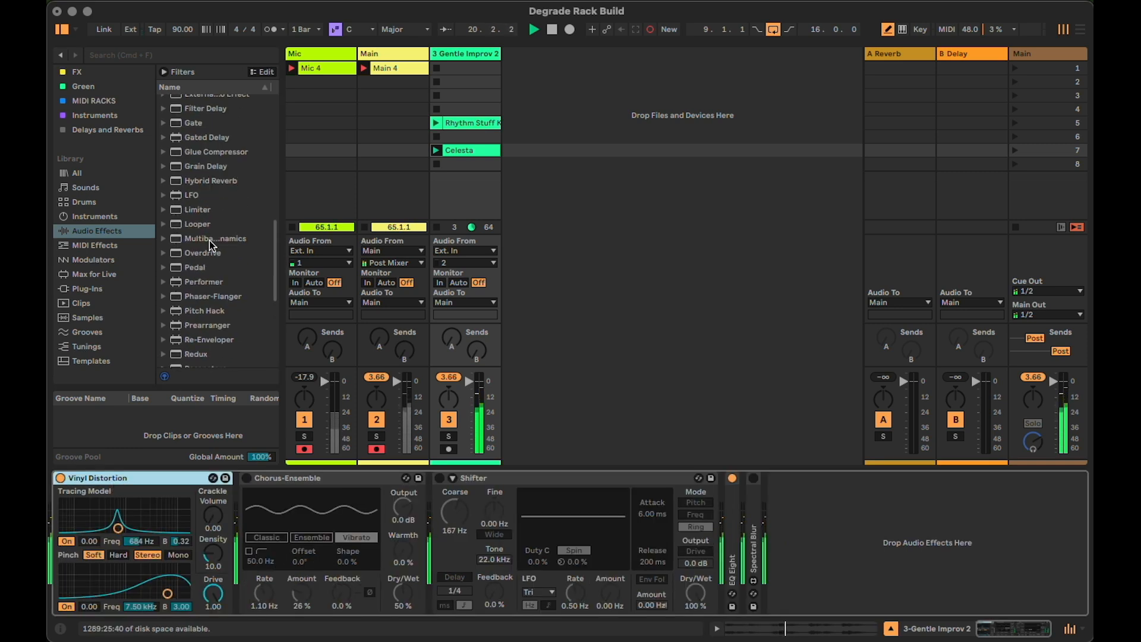
scroll(209, 238, down, 2)
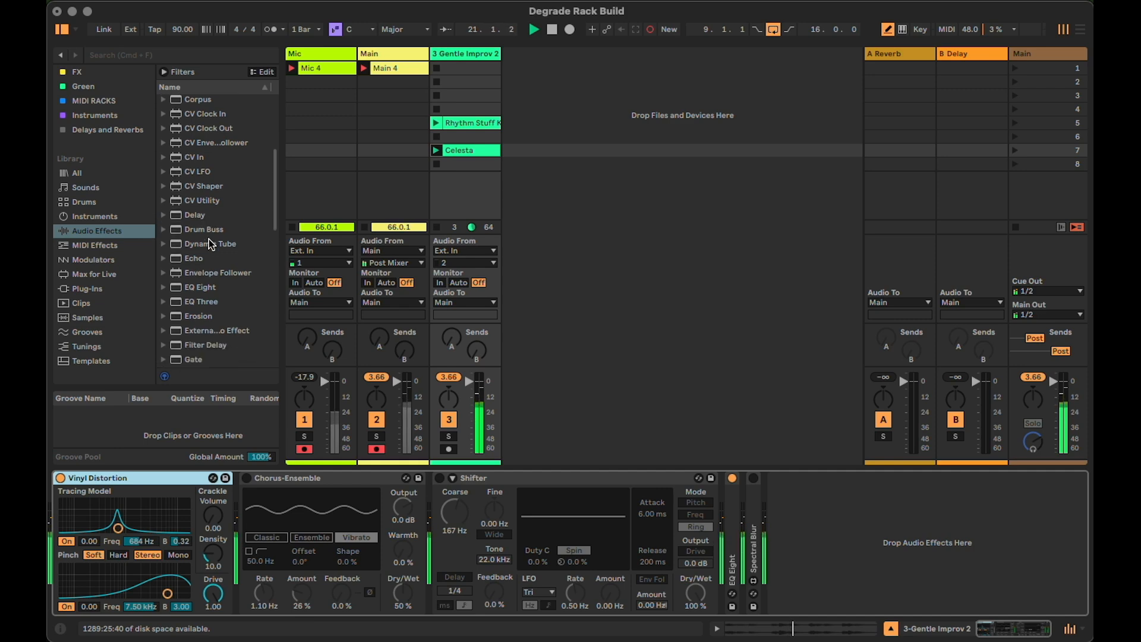
drag(214, 273, 64, 519)
click(141, 496)
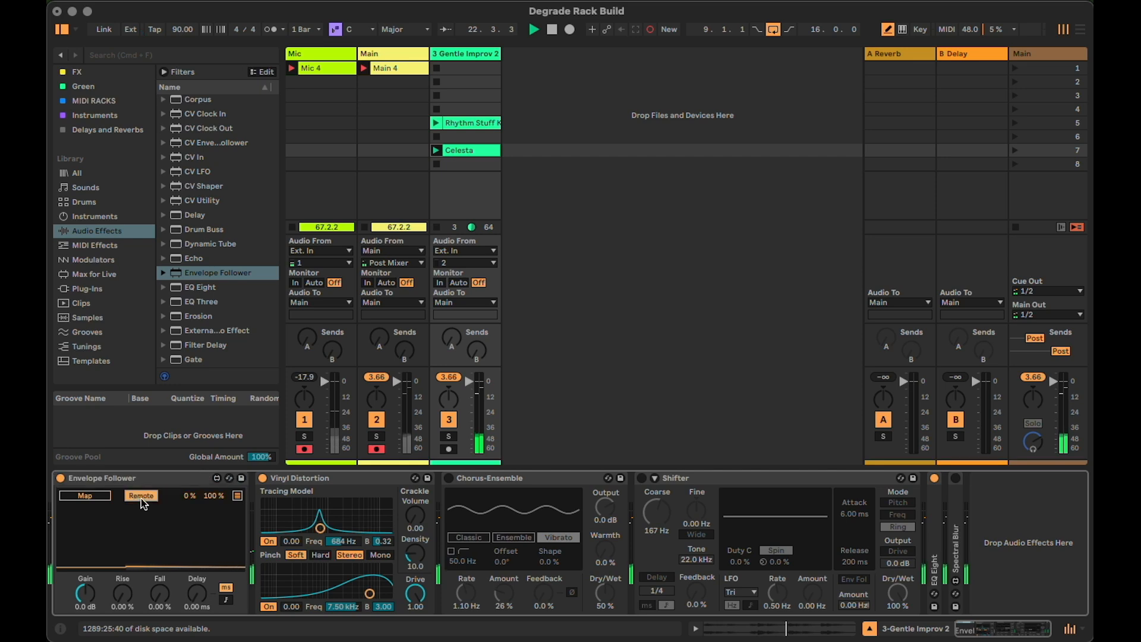
Map the Envelope Follower to Vinyl Distortion's Crackle Volume and raise its Gain to 11 dB
click(96, 497)
click(415, 515)
drag(85, 593, 85, 567)
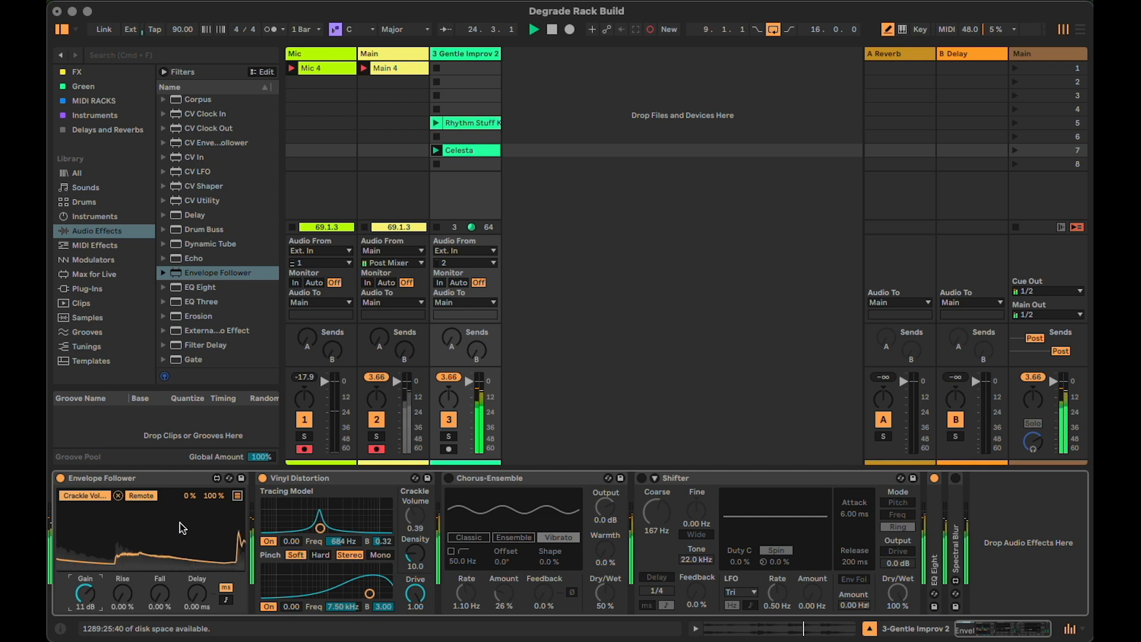
Map the Envelope Follower's second slot to Crackle Density in Remote mode with an 83% maximum
click(237, 495)
click(133, 510)
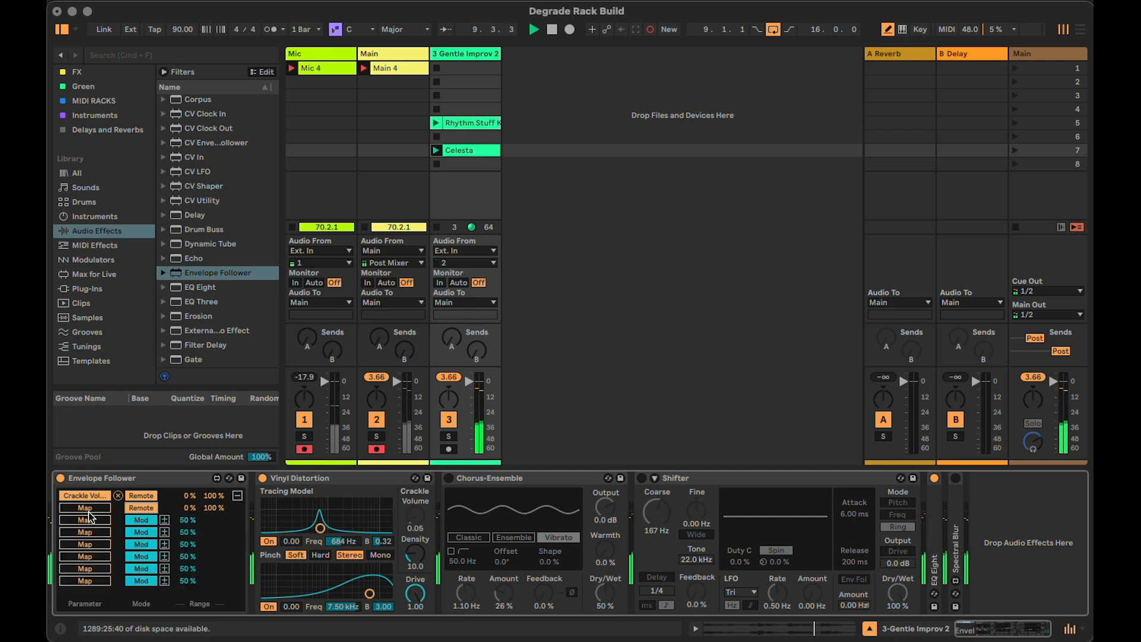
click(98, 509)
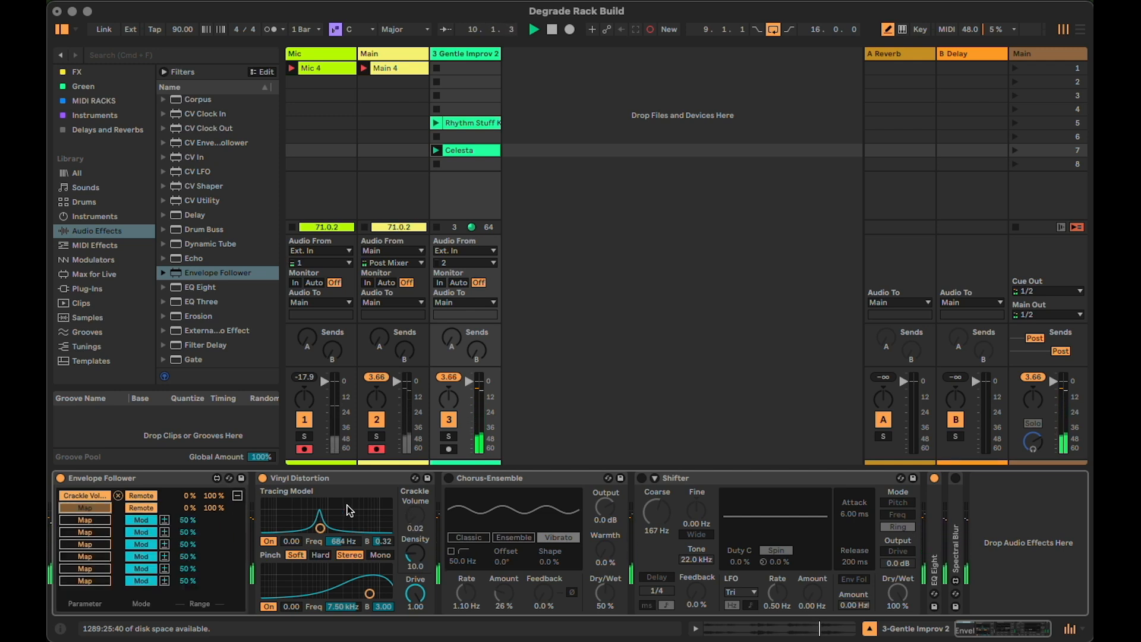
click(415, 554)
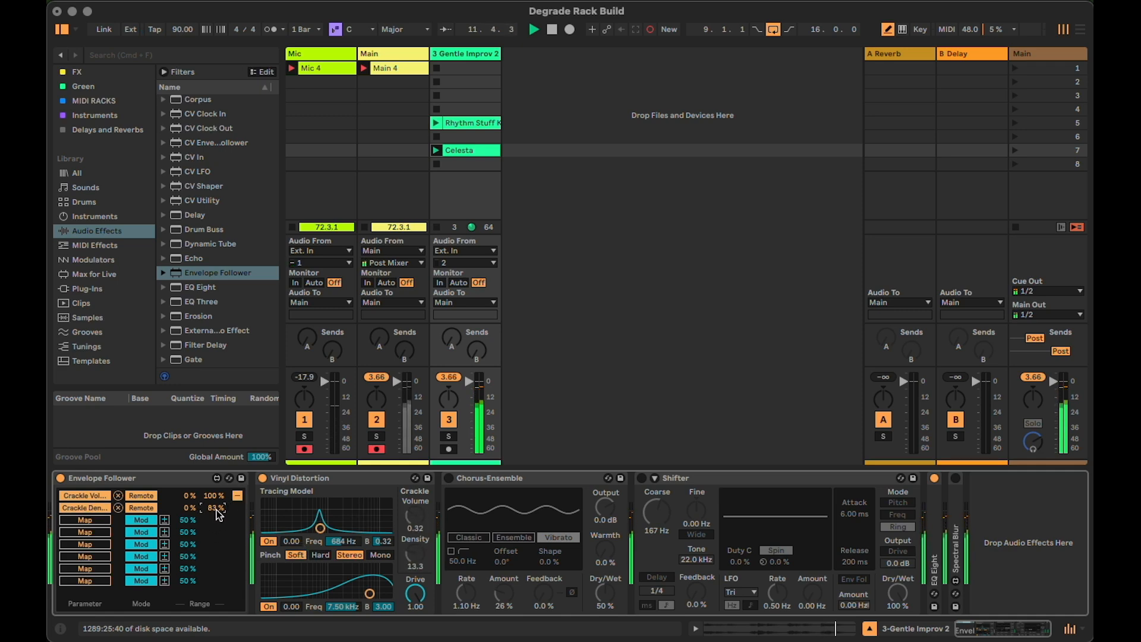
click(237, 496)
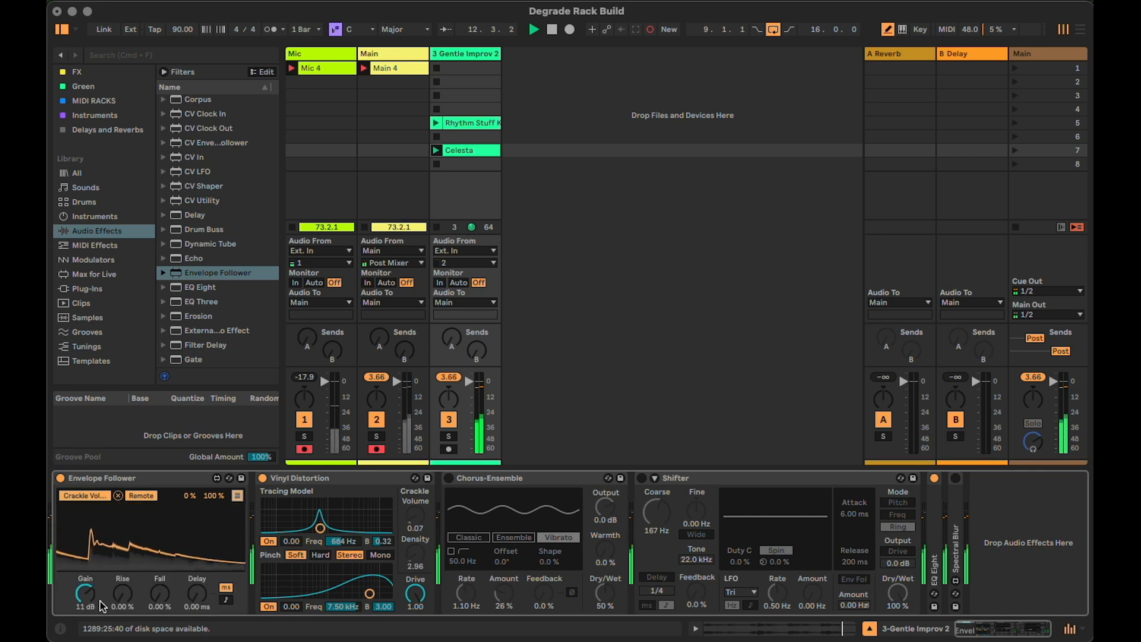
Set the Envelope Follower's Gain to 14 dB, then deactivate Vinyl Distortion and collapse both devices
drag(85, 593, 85, 631)
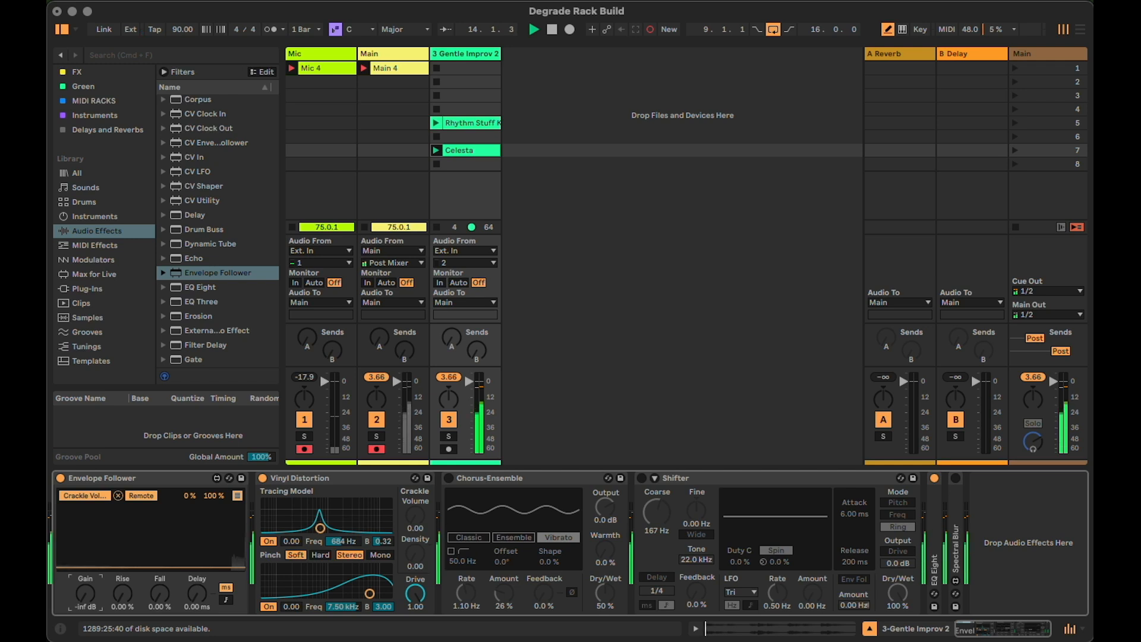
drag(85, 593, 85, 541)
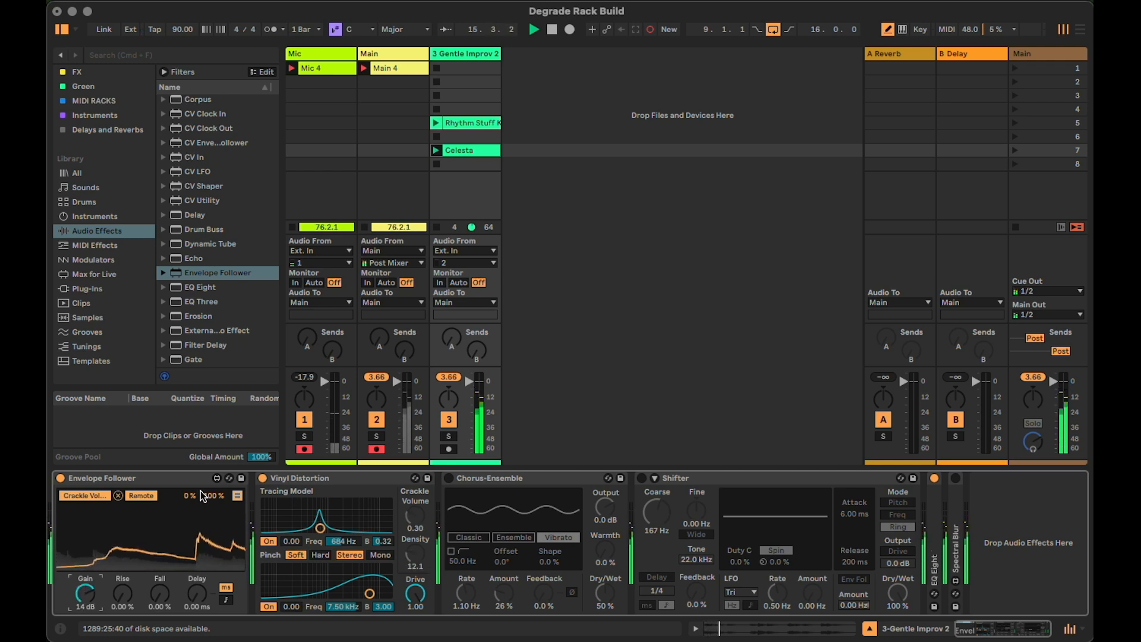
double_click(291, 479)
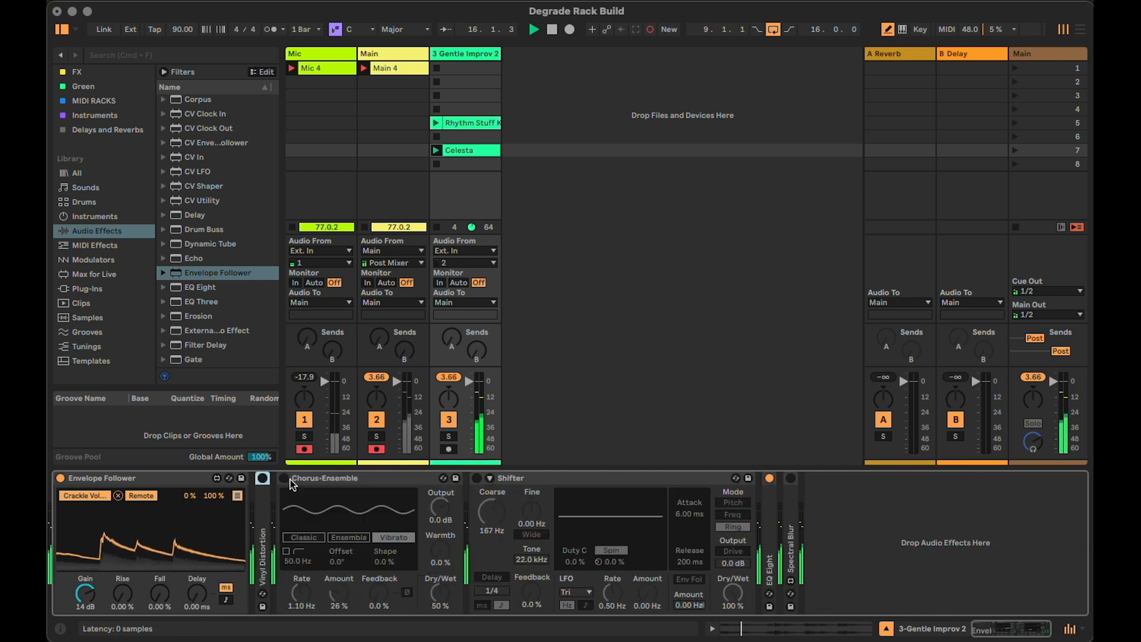
double_click(146, 480)
Add Beat Repeat after Spectral Blur and place an LFO directly after it
scroll(220, 178, up, 4)
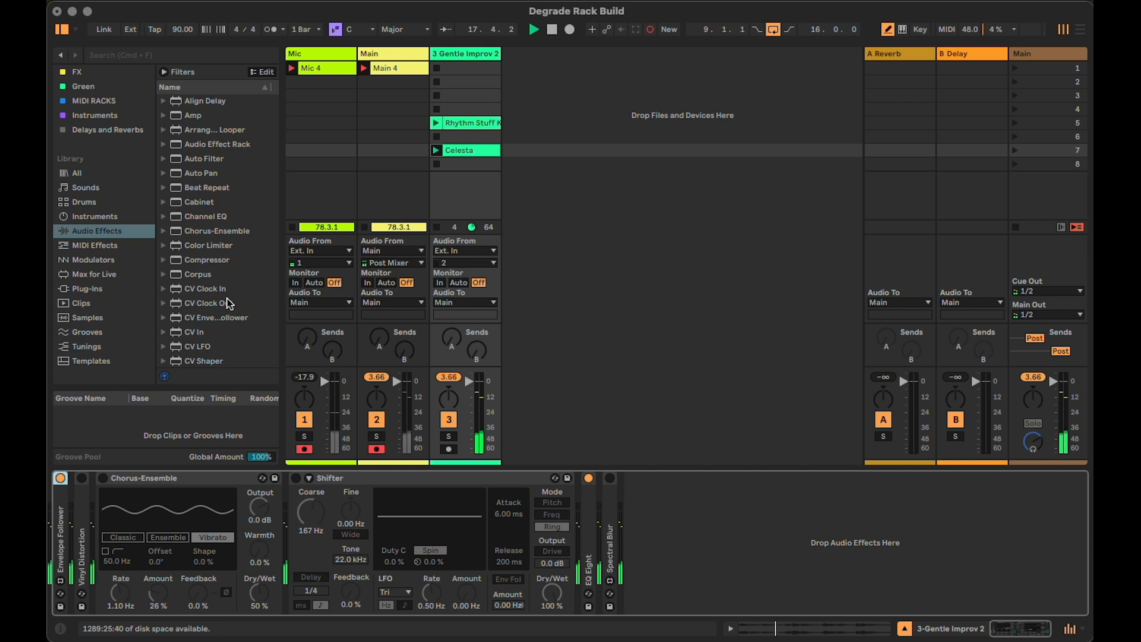
drag(202, 192, 646, 522)
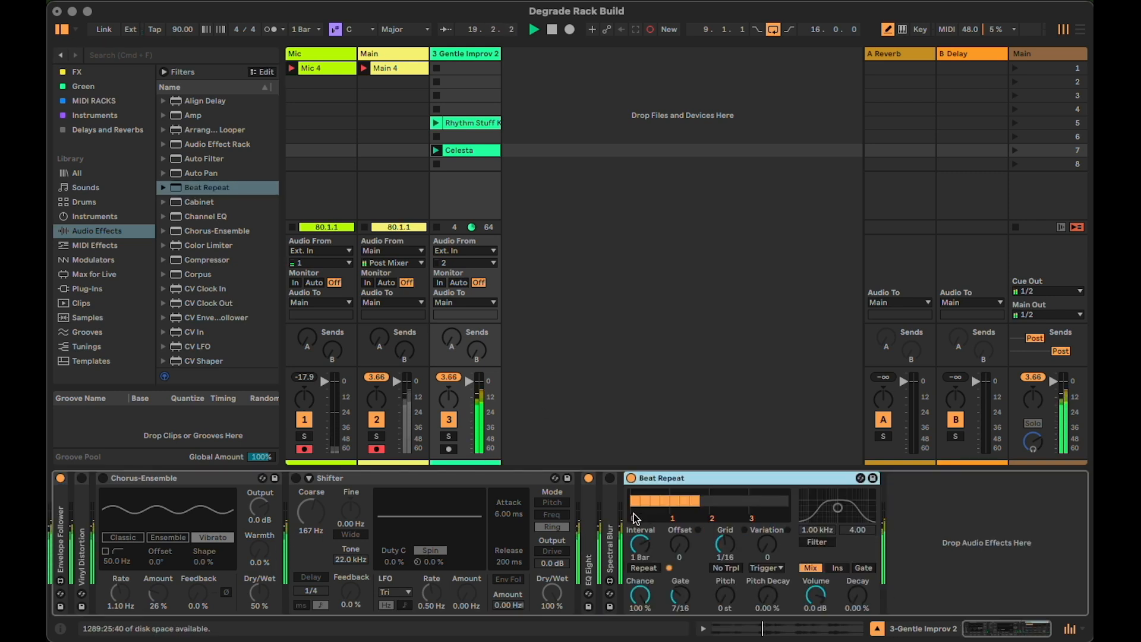
scroll(108, 329, down, 4)
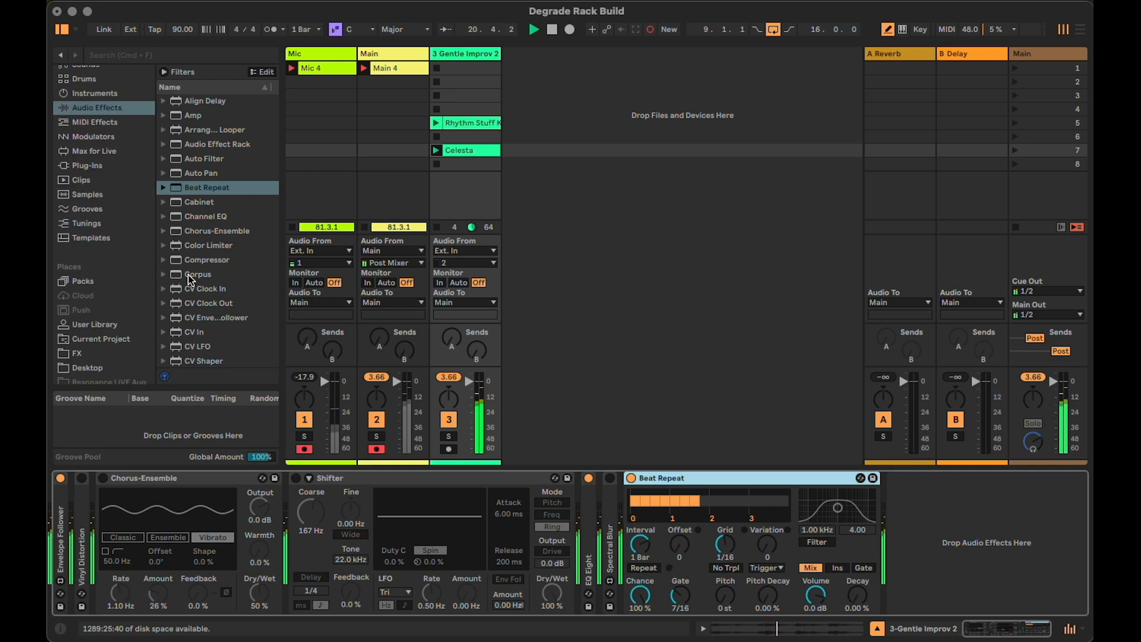
scroll(189, 278, down, 3)
scroll(197, 280, down, 10)
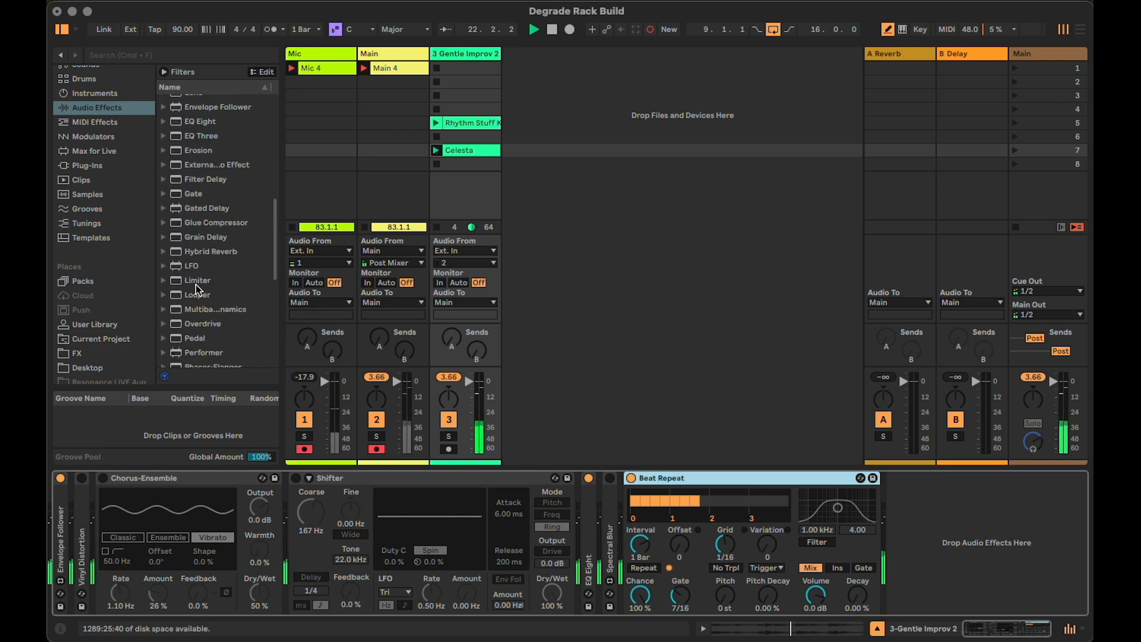
drag(197, 268, 963, 561)
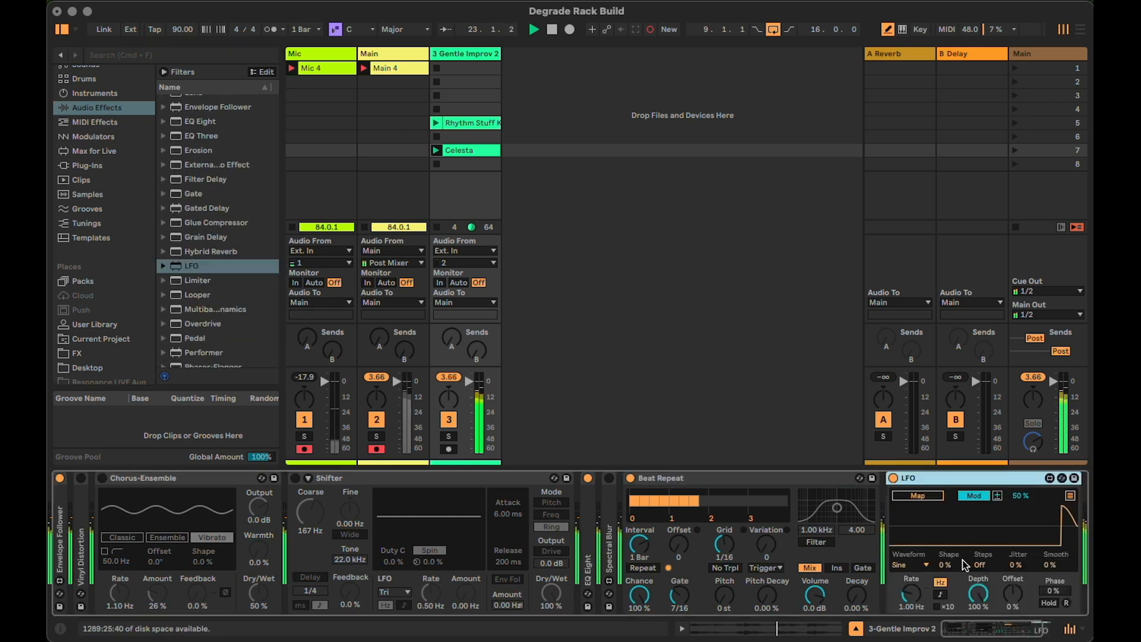
Set Beat Repeat to Insert mode with Variation 5, and the LFO to a Random waveform with a tempo-synced rate of 1/2
click(836, 569)
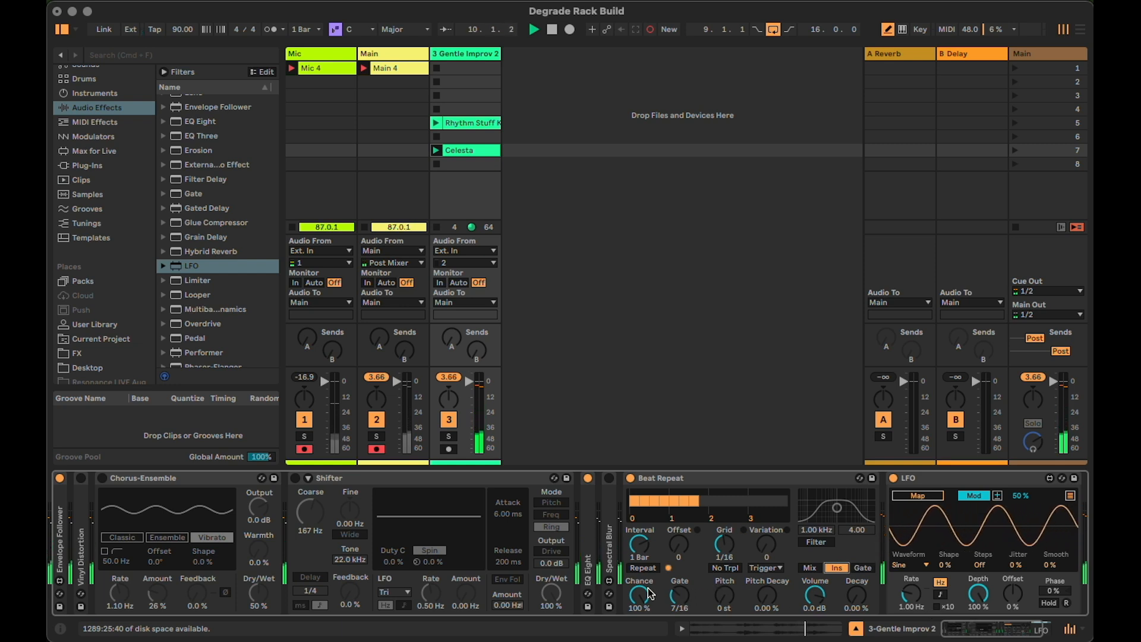
drag(766, 544, 767, 538)
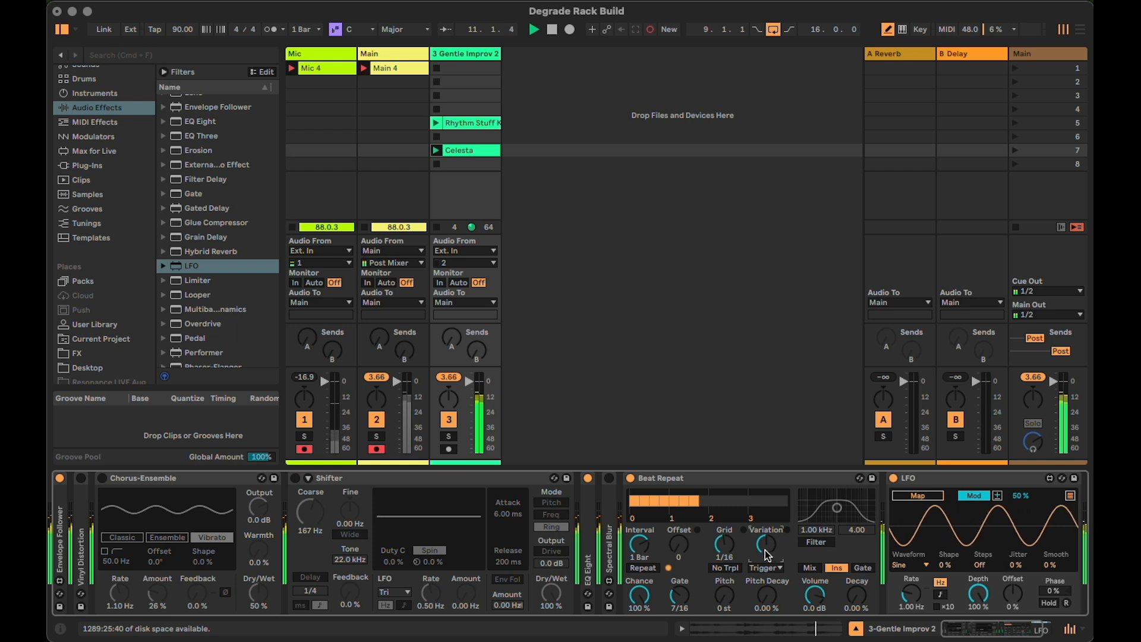
click(910, 564)
click(923, 637)
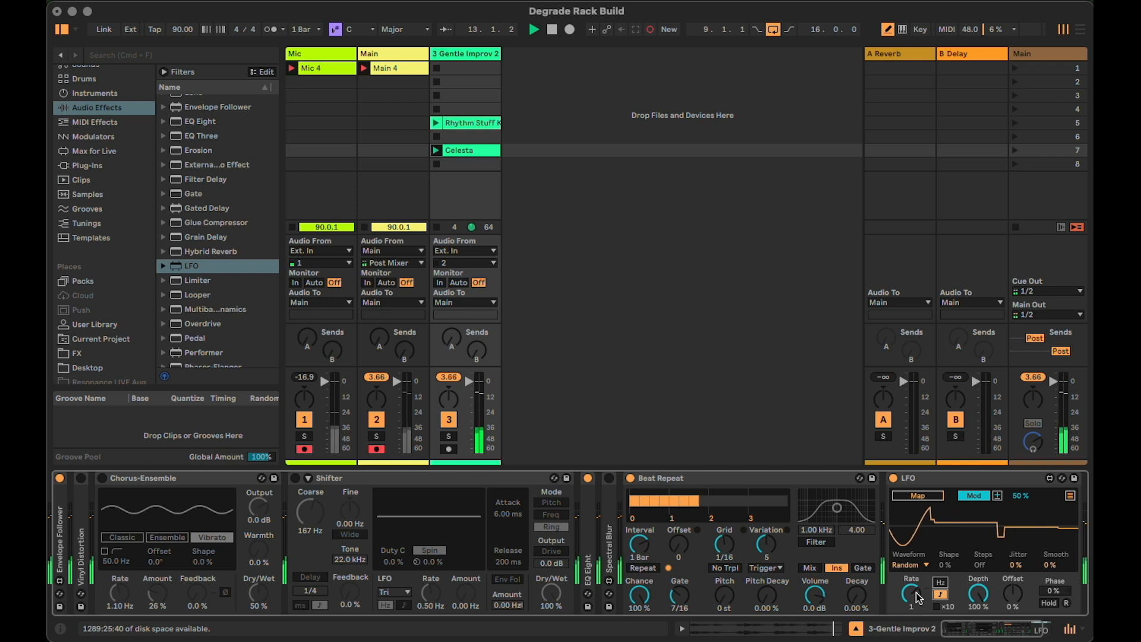
drag(919, 596, 912, 591)
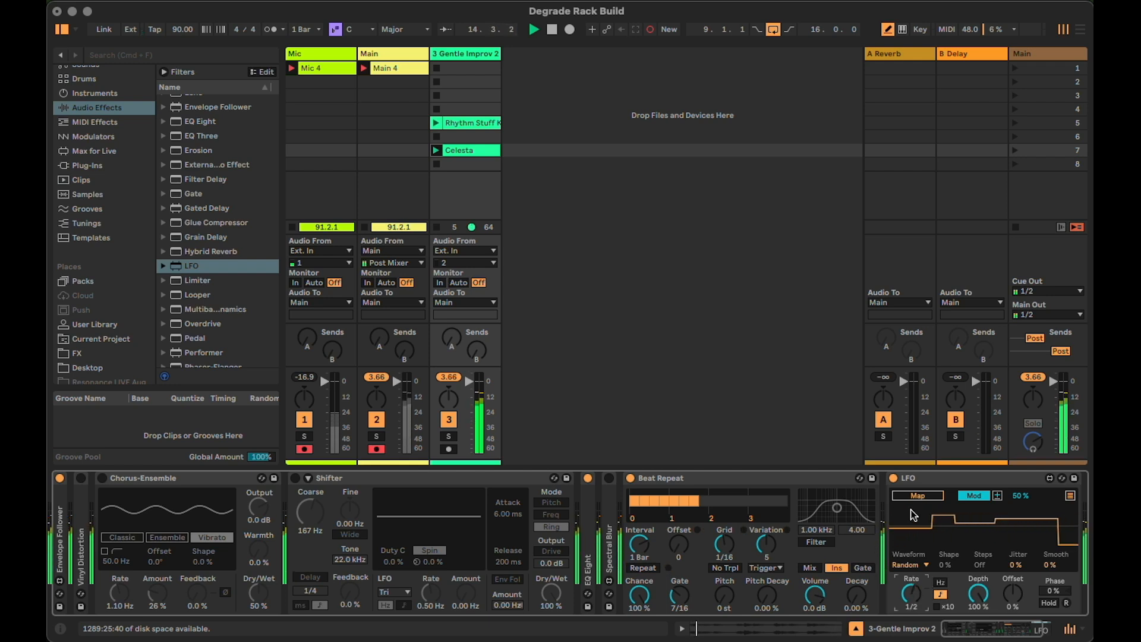
Map the LFO to Beat Repeat's Gate in Remote mode with a maximum of 46%
click(972, 493)
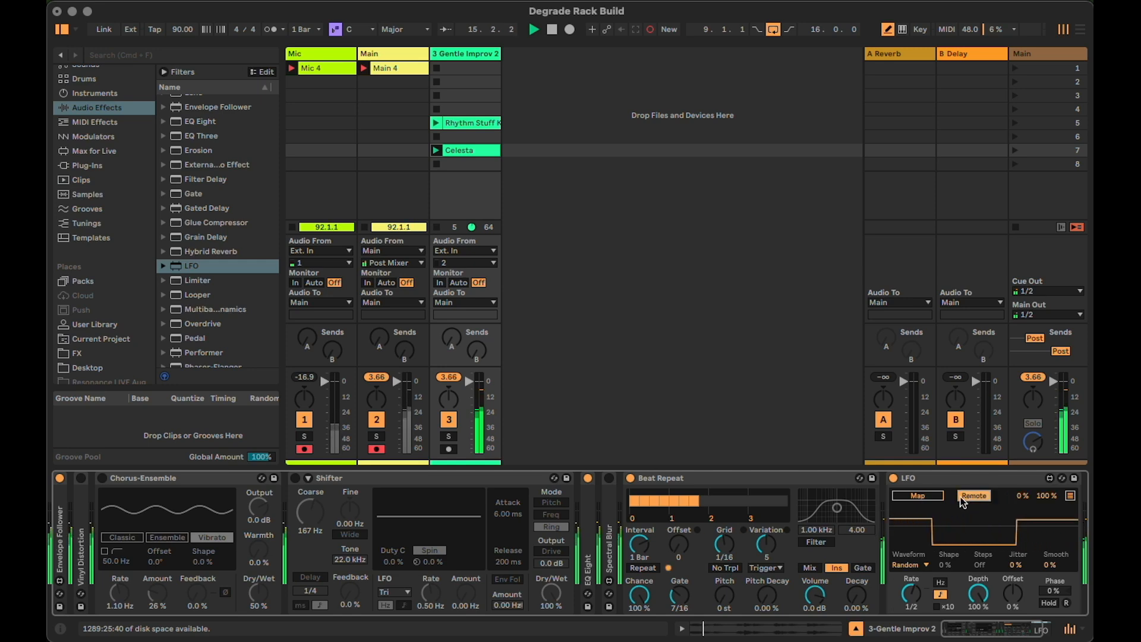
click(926, 496)
click(680, 594)
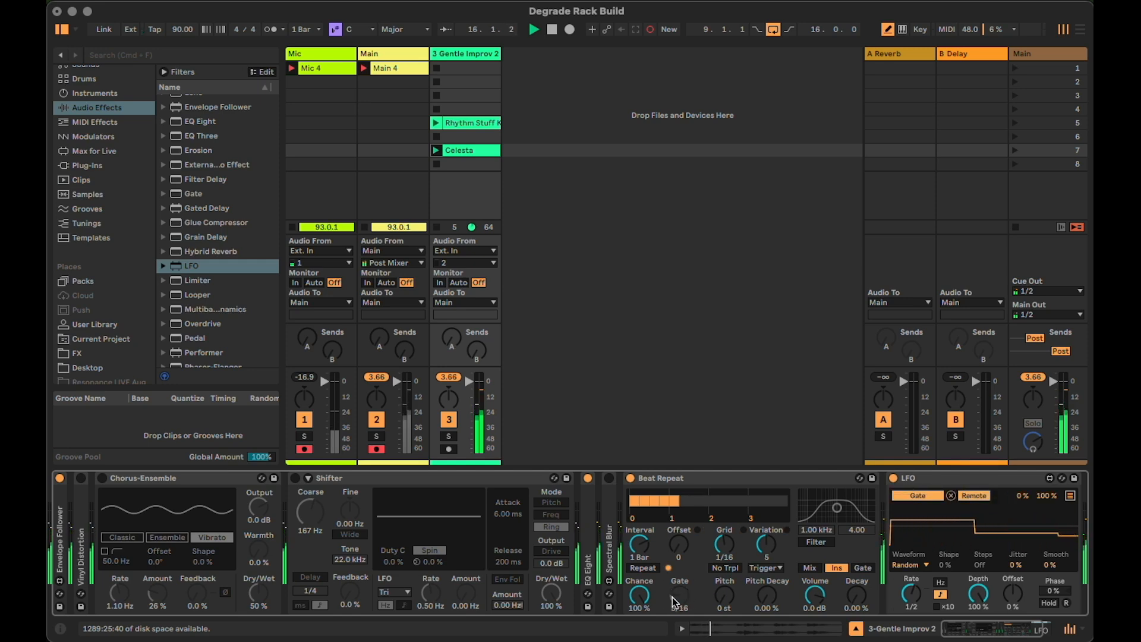
drag(1047, 495, 1048, 517)
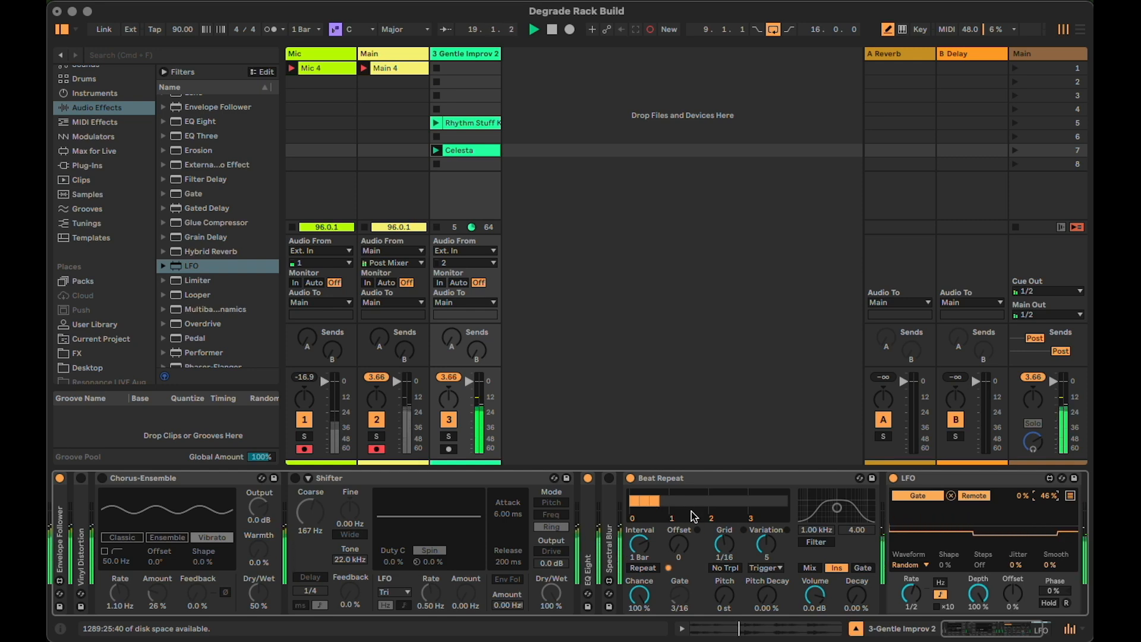
Duplicate the LFO and map the copy to Beat Repeat's Offset
drag(985, 627, 997, 629)
click(899, 480)
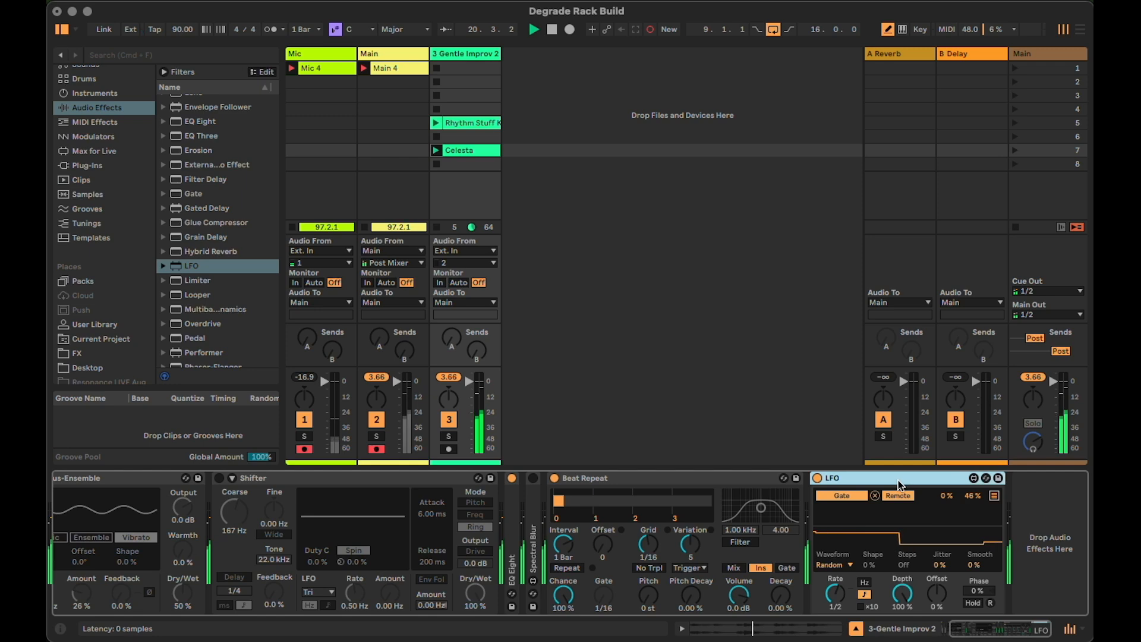
key(super+d)
click(919, 499)
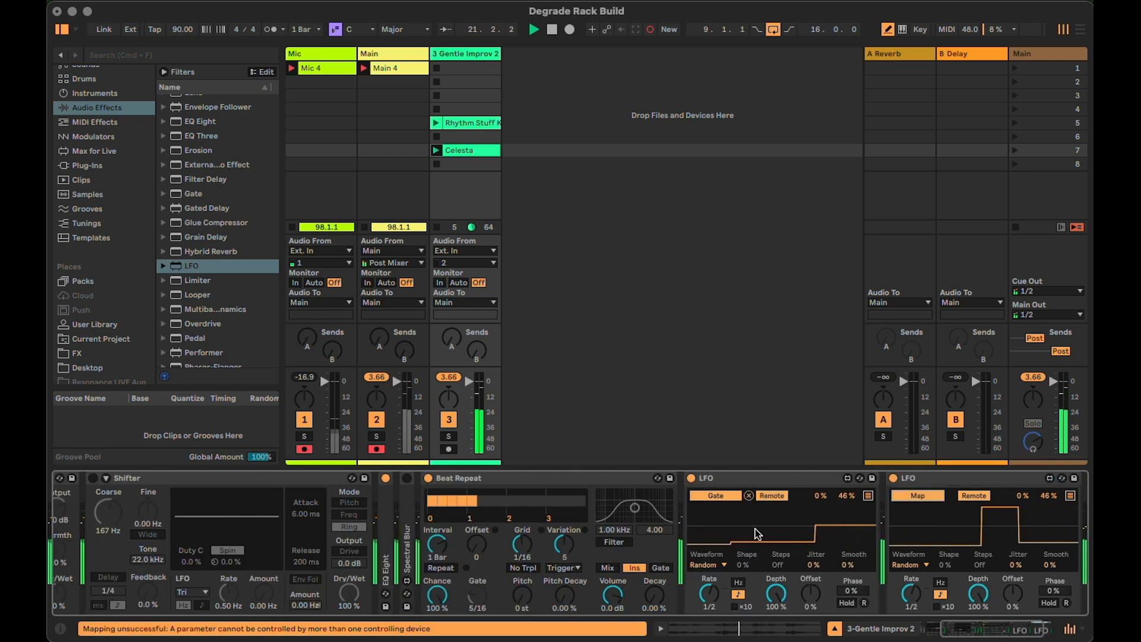
click(479, 545)
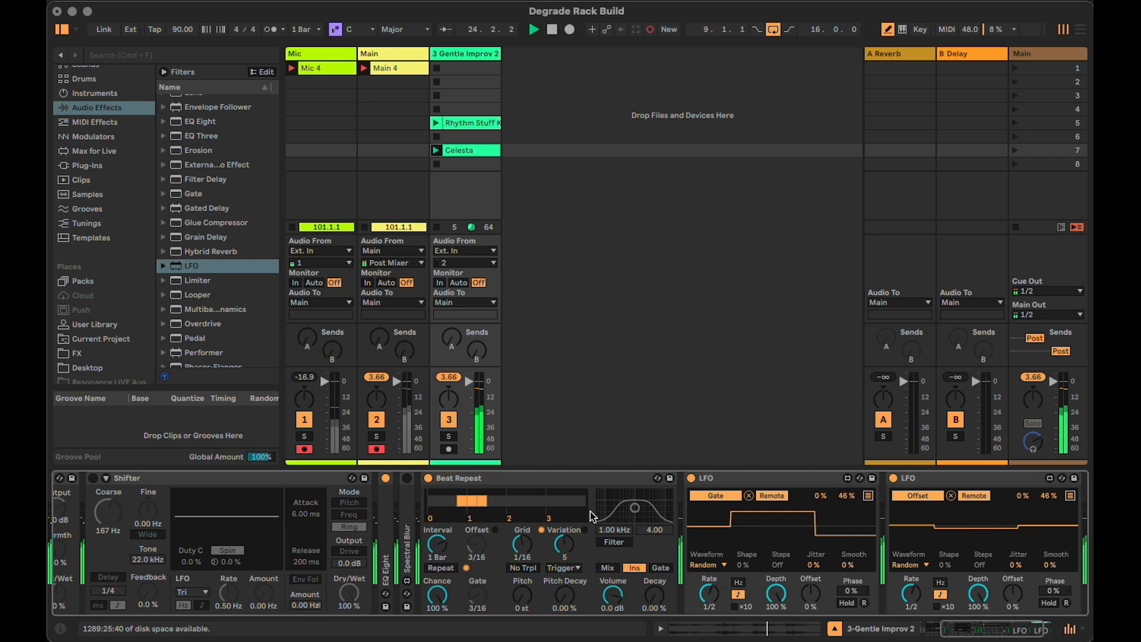
Duplicate Beat Repeat together with its two LFOs at the end of the chain
click(588, 476)
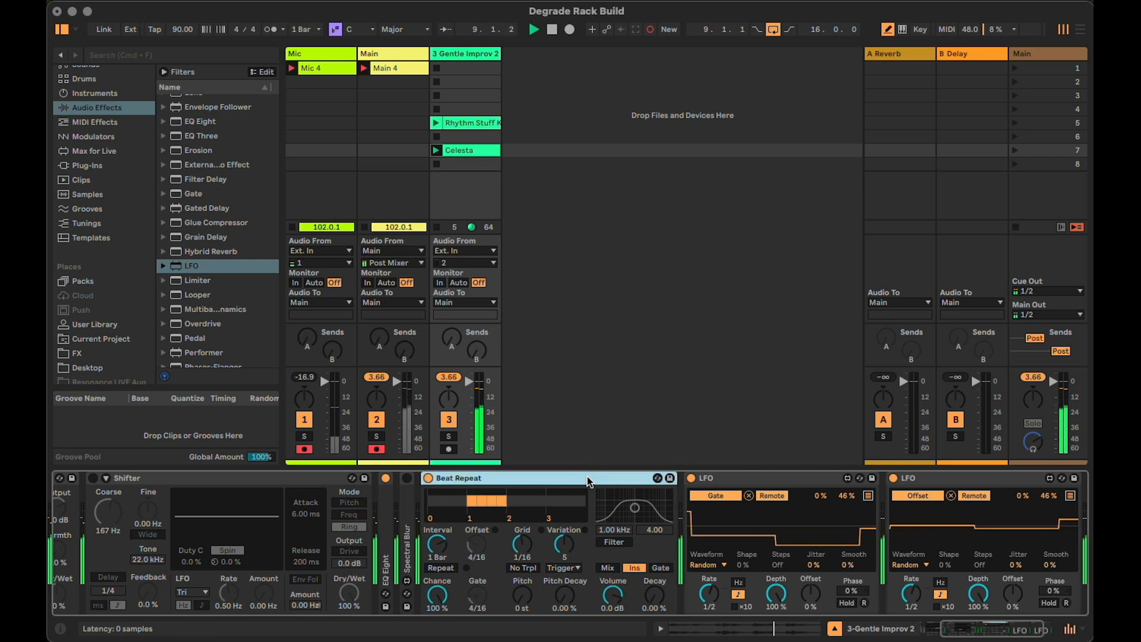
shift+click(951, 483)
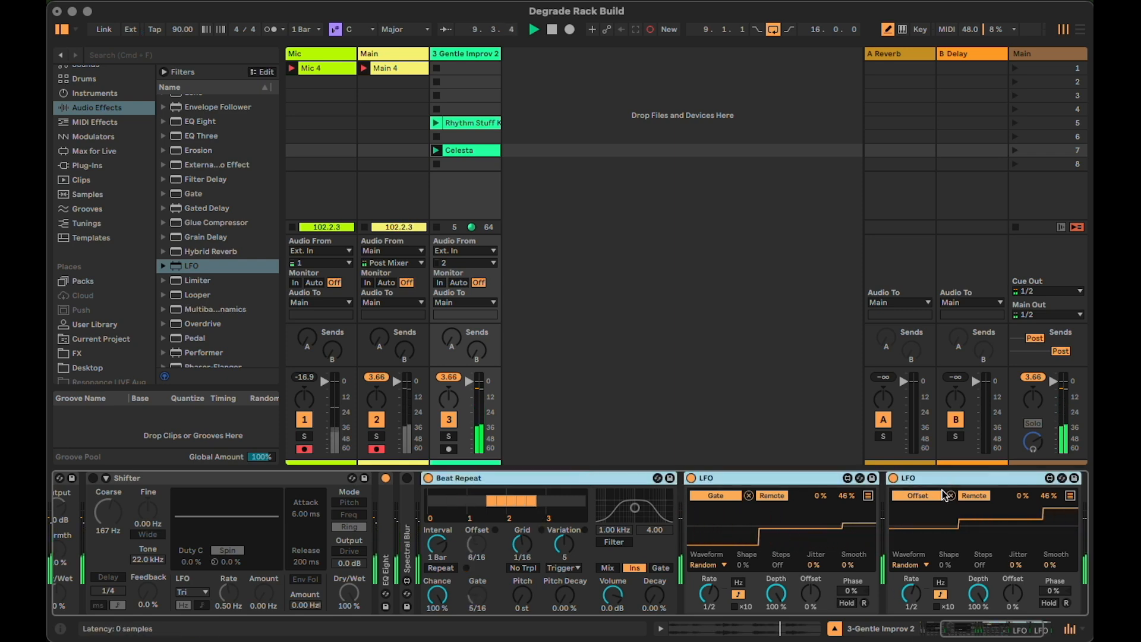
key(super+d)
Enable the second Beat Repeat's filter at 1.28 kHz with a width of 1.30
mouse_move(992, 625)
mouse_down()
mouse_move(1004, 628)
mouse_move(985, 629)
mouse_up()
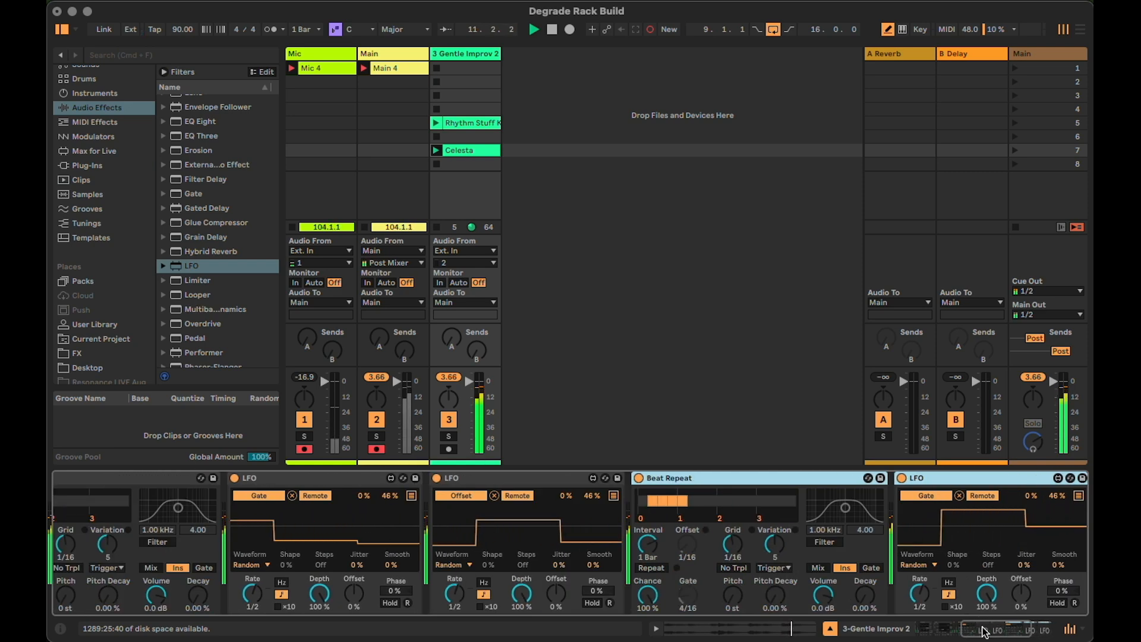
click(829, 542)
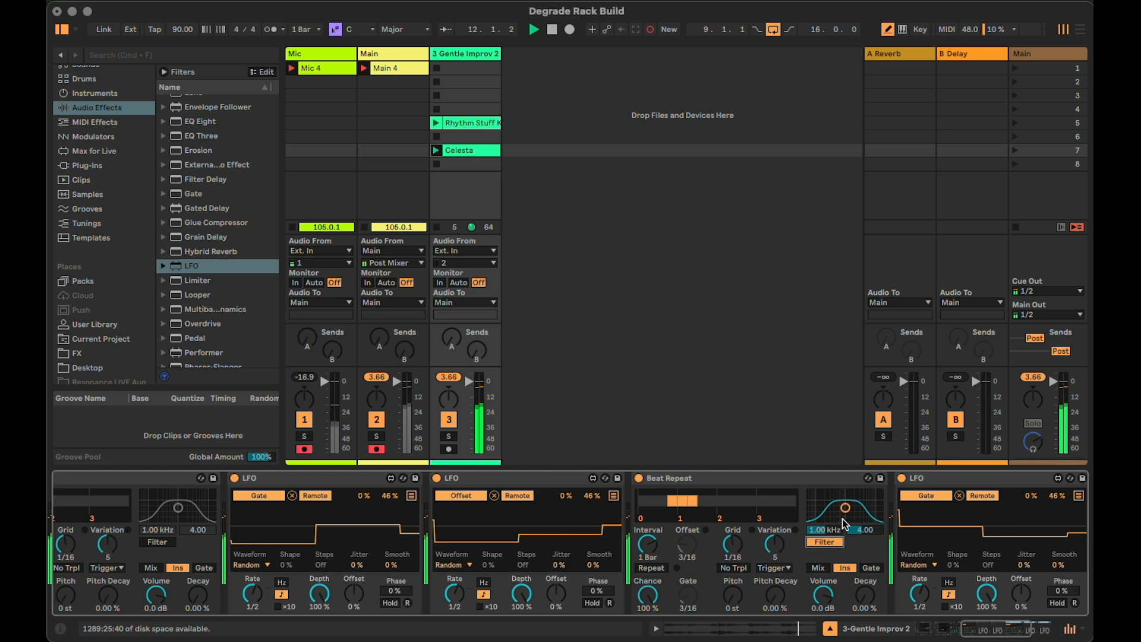
drag(849, 515, 849, 515)
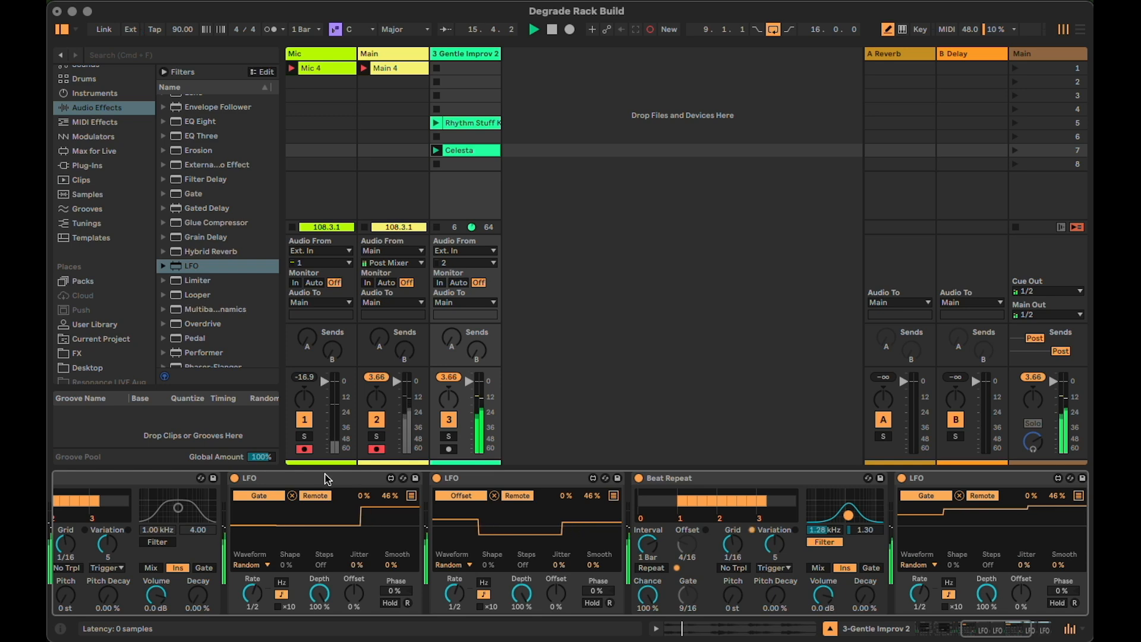
Deactivate both Beat Repeat devices and collapse the first one
drag(968, 626, 967, 634)
click(976, 481)
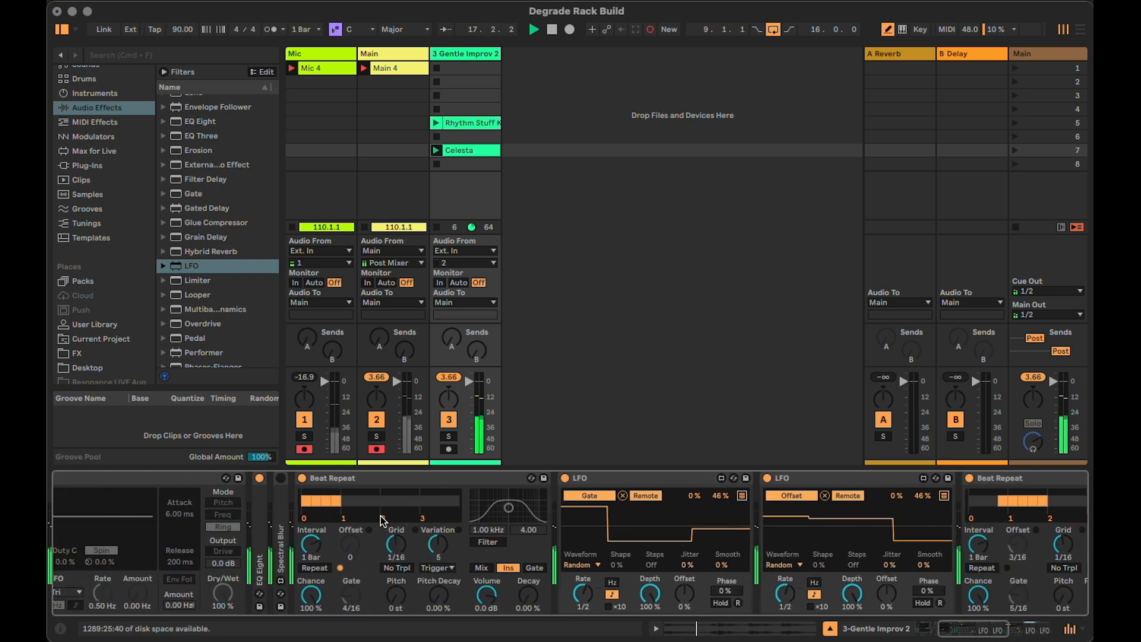
click(302, 478)
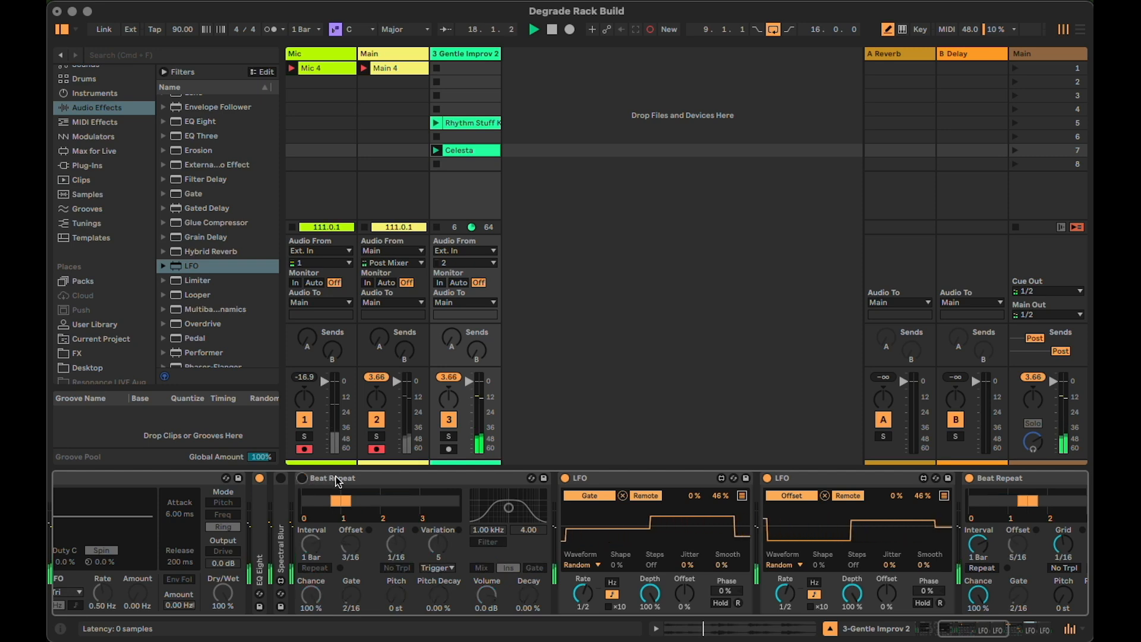
double_click(321, 480)
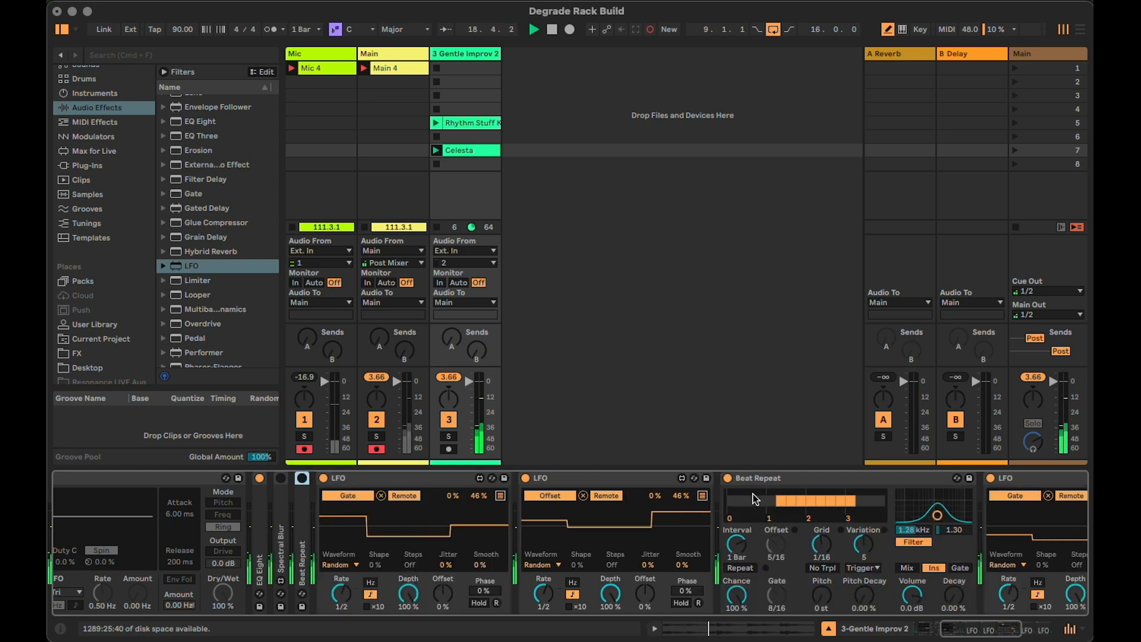
click(728, 478)
drag(950, 629, 921, 632)
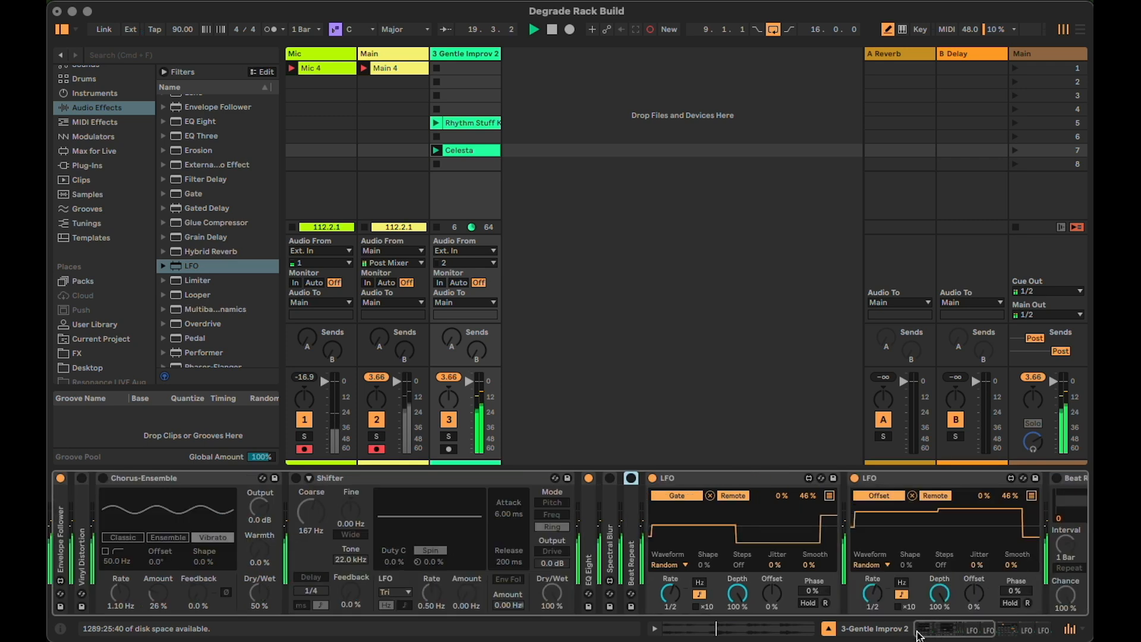
Collapse the second Beat Repeat and all the LFO devices in the chain
double_click(708, 479)
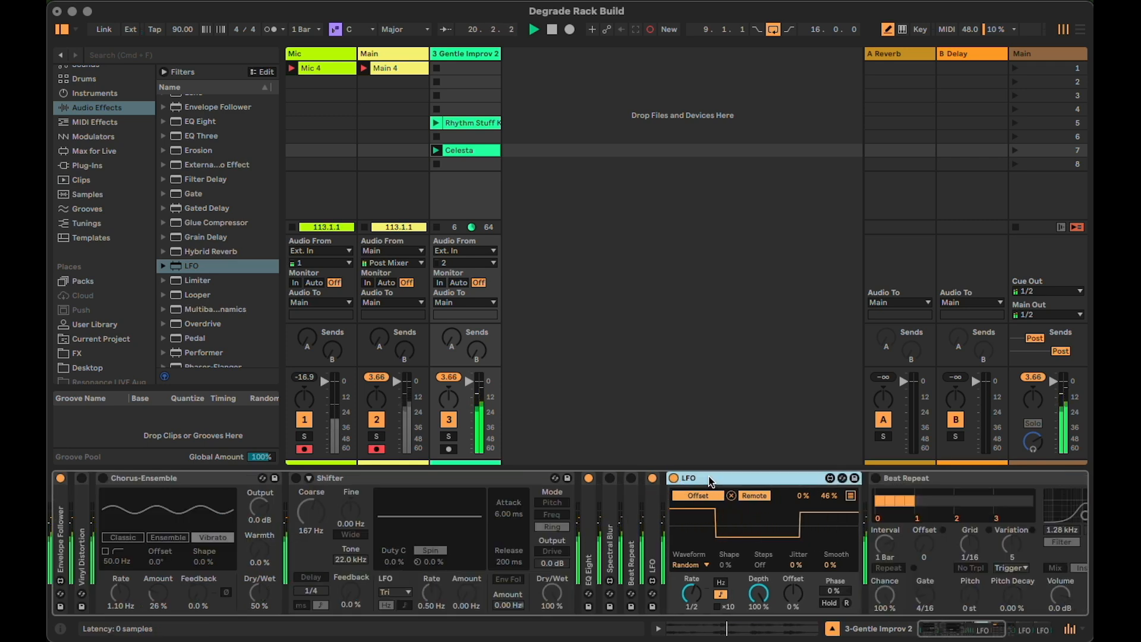
double_click(709, 479)
double_click(782, 479)
click(783, 479)
double_click(782, 479)
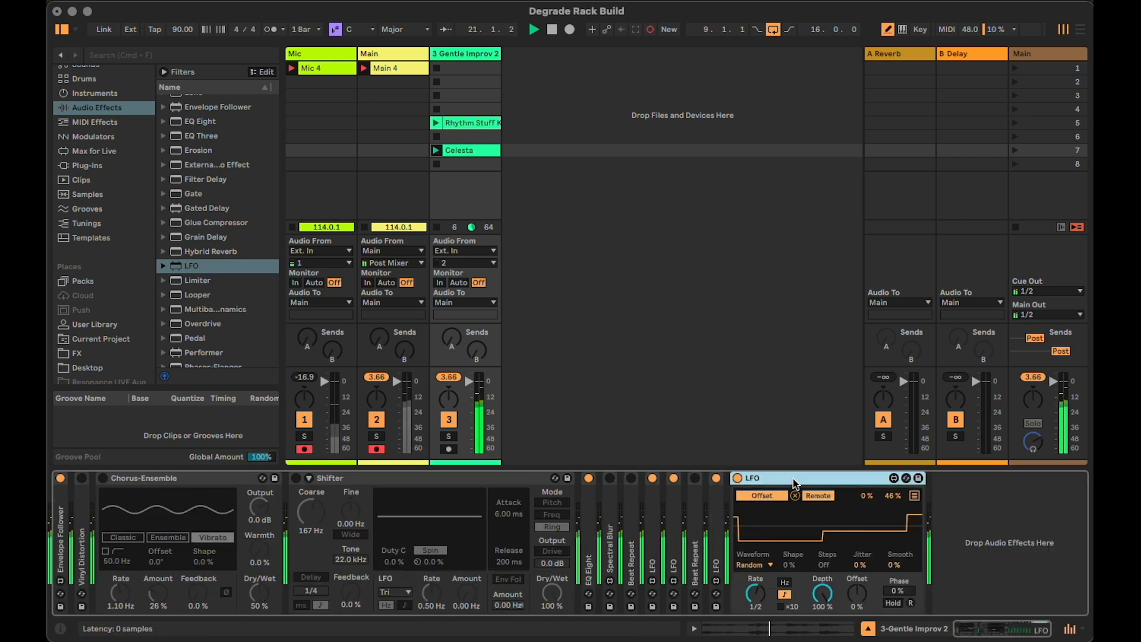
double_click(793, 479)
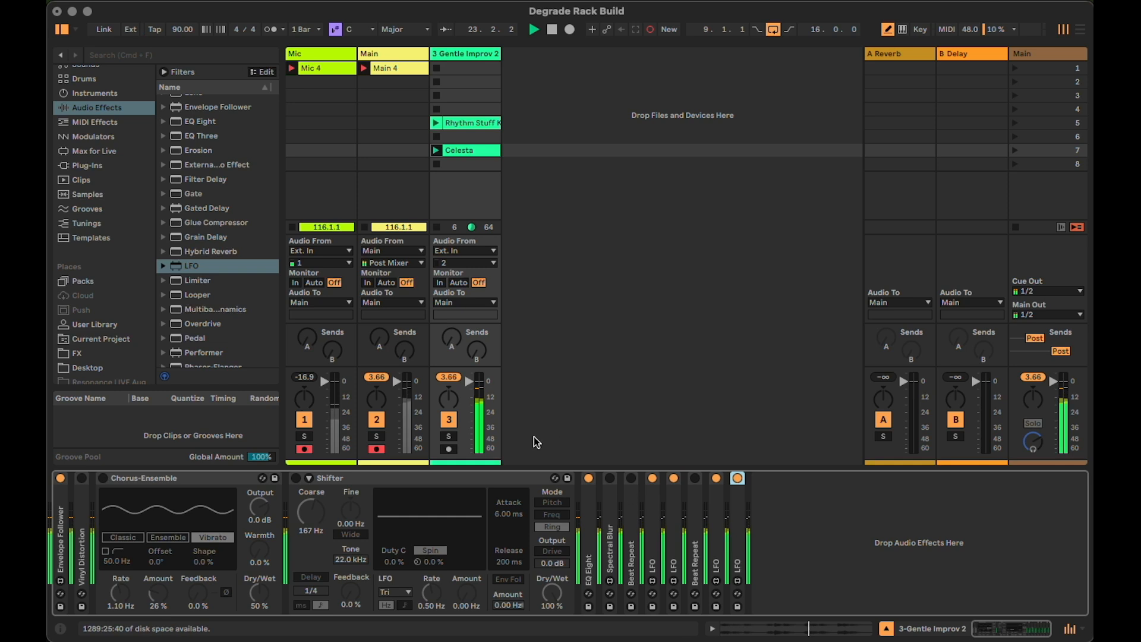
Insert the Redux audio effect between Chorus-Ensemble and Shifter
scroll(195, 269, down, 5)
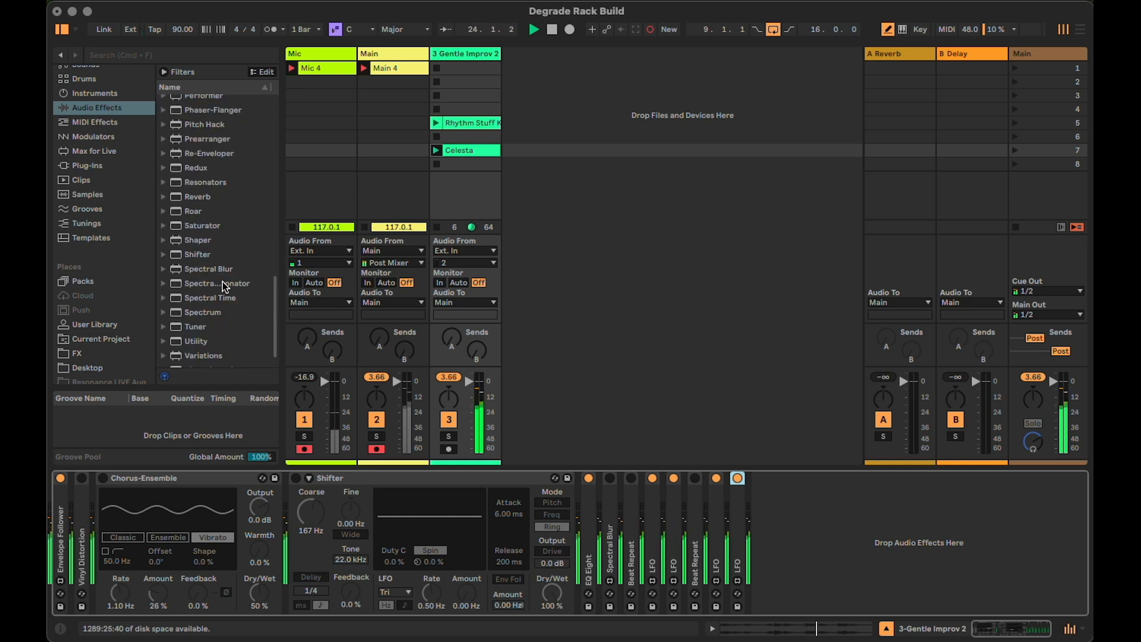
click(195, 180)
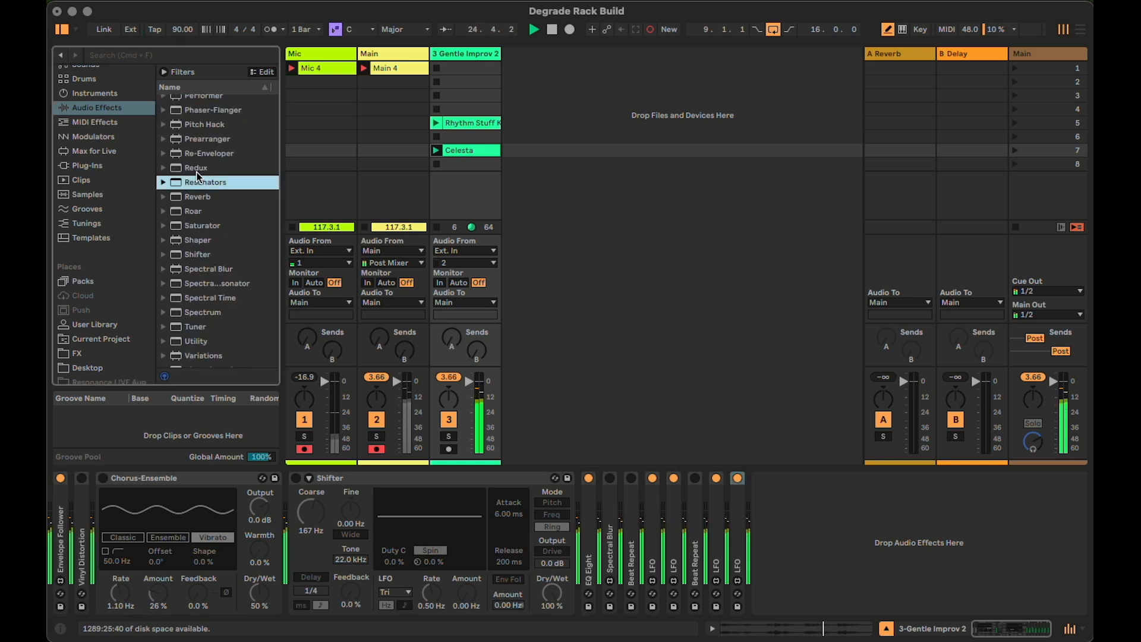
click(200, 169)
mouse_move(190, 229)
mouse_down()
mouse_move(112, 526)
mouse_move(253, 541)
mouse_move(143, 547)
mouse_move(290, 560)
mouse_up()
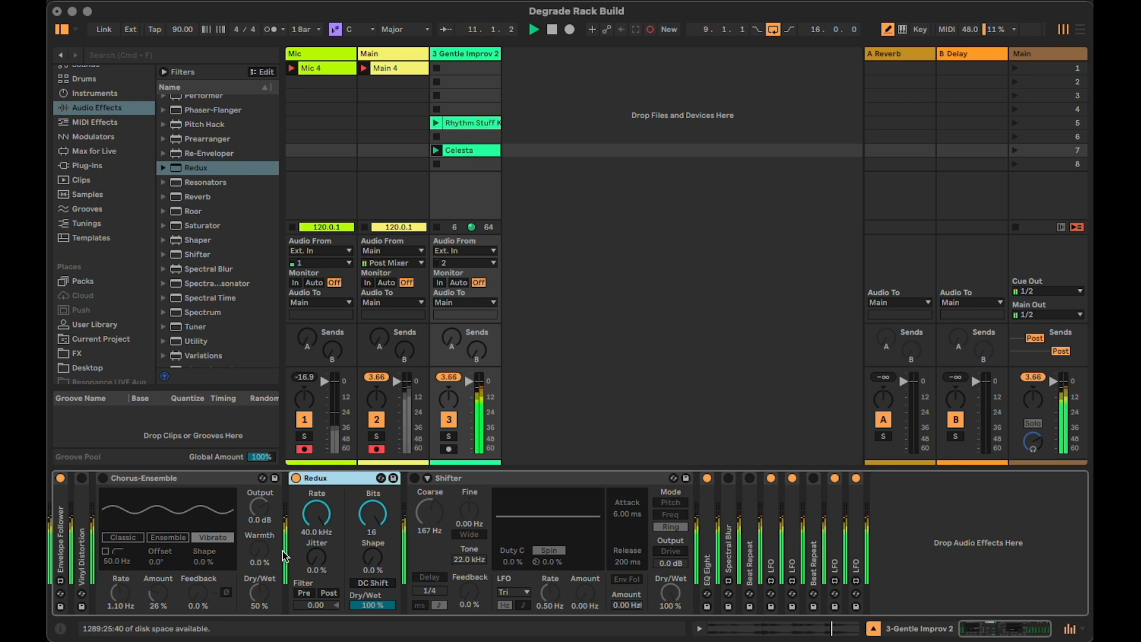
Lower Redux's rate to about 15.6 kHz and its bits to about 13, leaving the device deactivated and collapsed
drag(317, 515, 317, 540)
drag(385, 522, 384, 536)
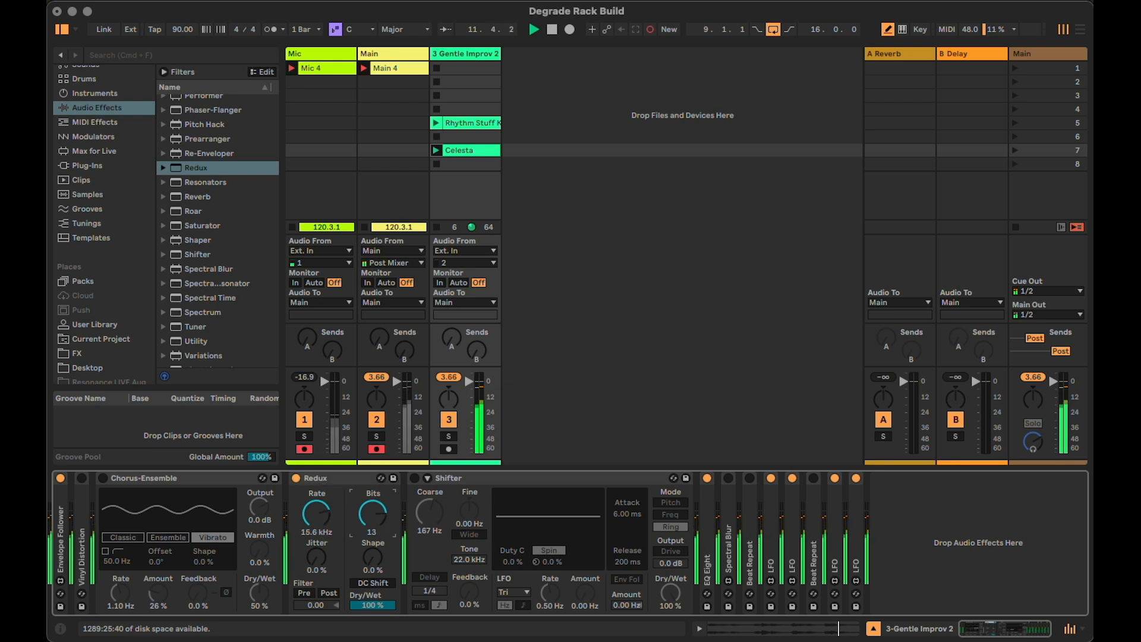
drag(317, 514, 373, 520)
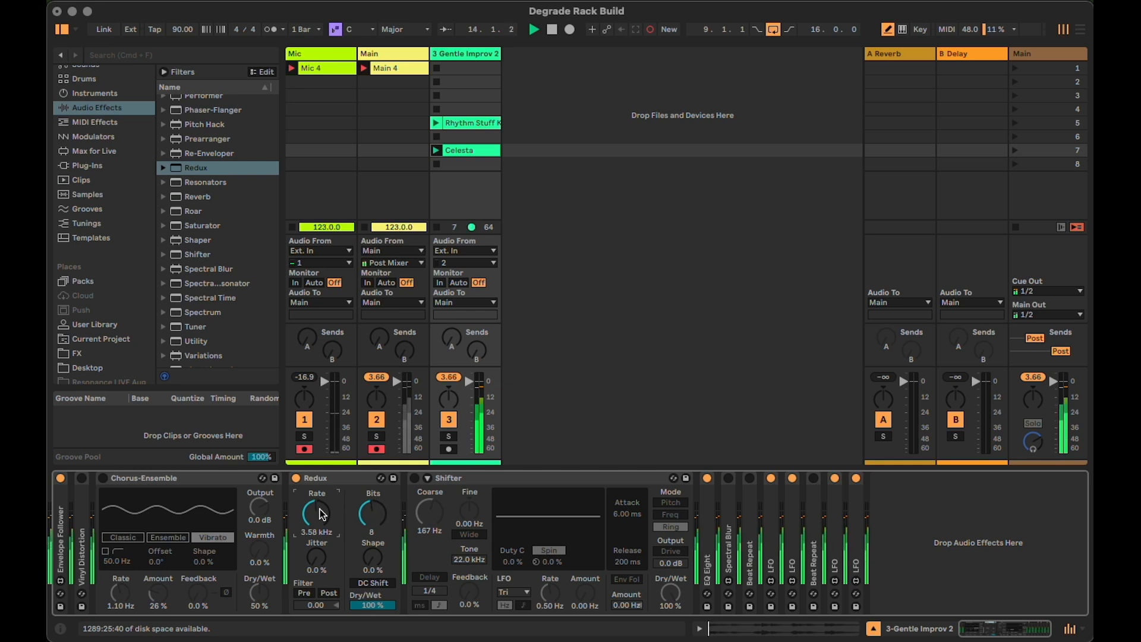
double_click(303, 478)
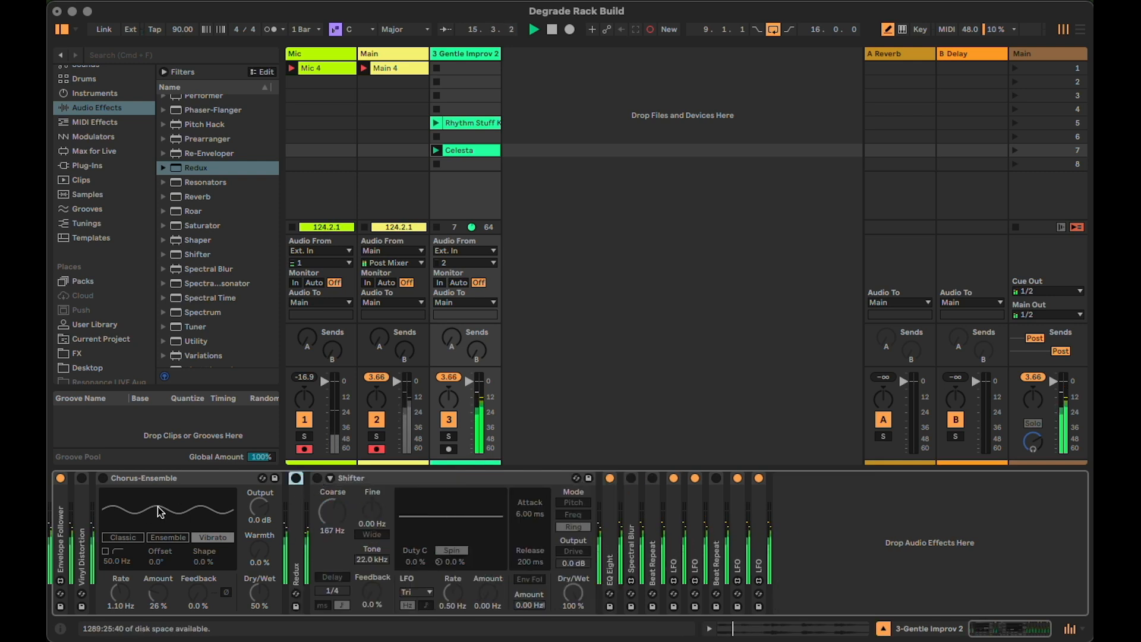
Group all devices from Envelope Follower to the last LFO into an Audio Effect Rack and show 16 macros
shift+click(758, 534)
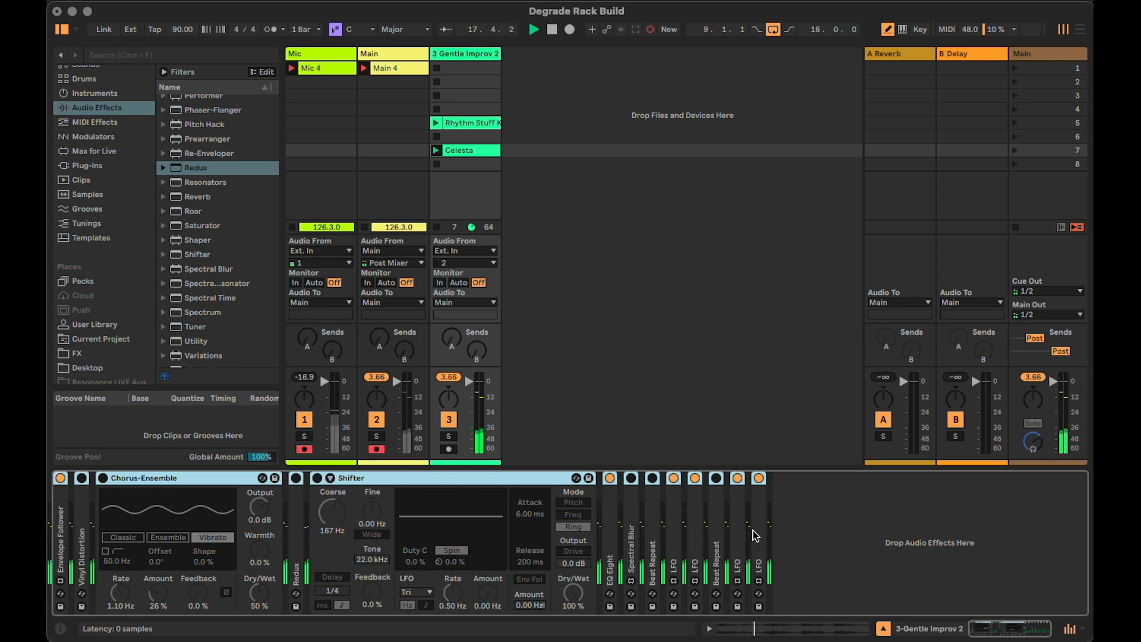
key(super+g)
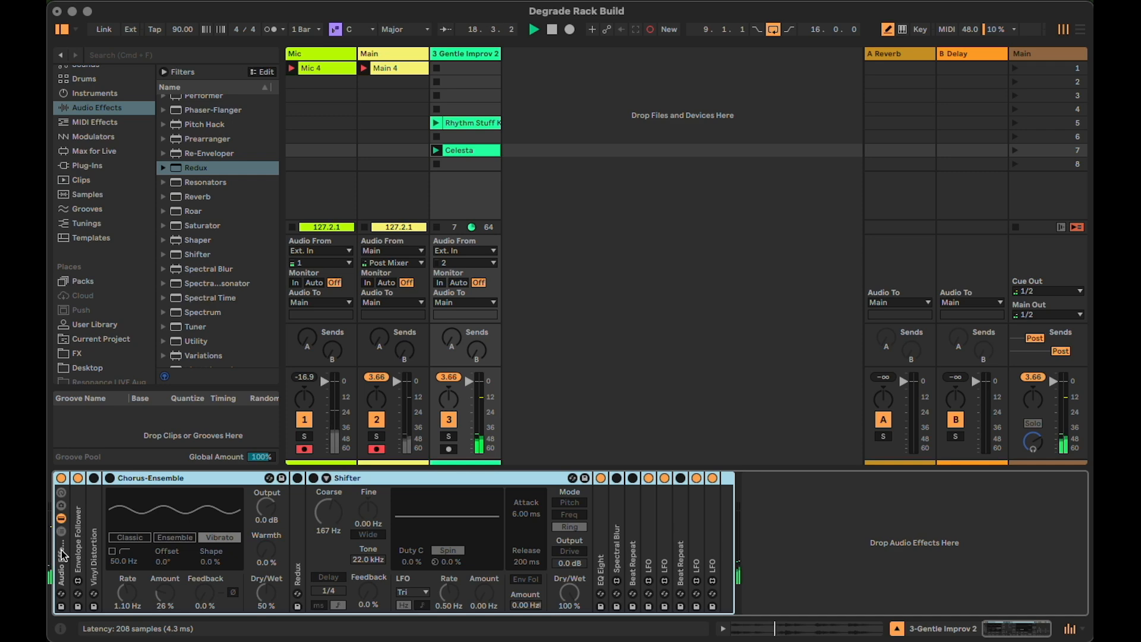
click(62, 494)
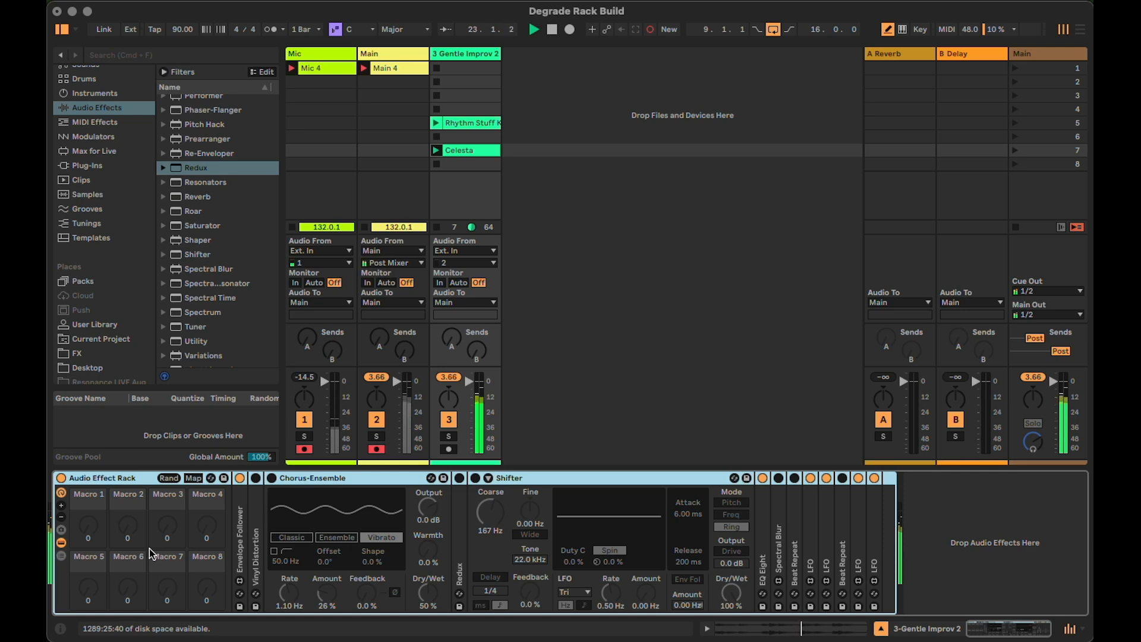
click(61, 510)
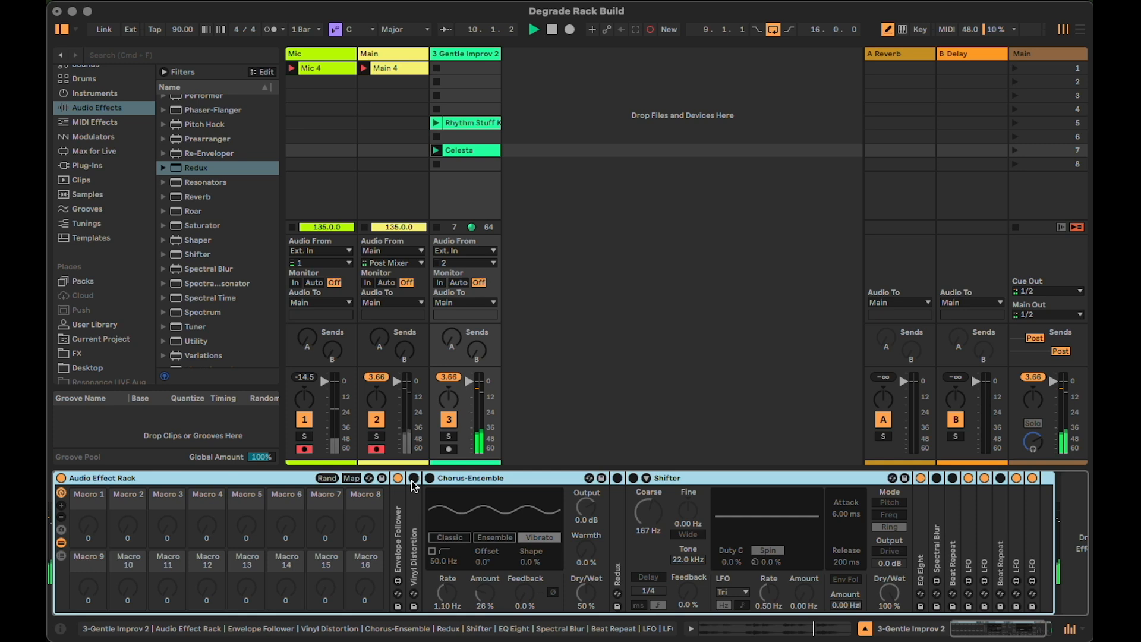
Map the Envelope Follower's Gain to Macro 1 of the rack
double_click(397, 507)
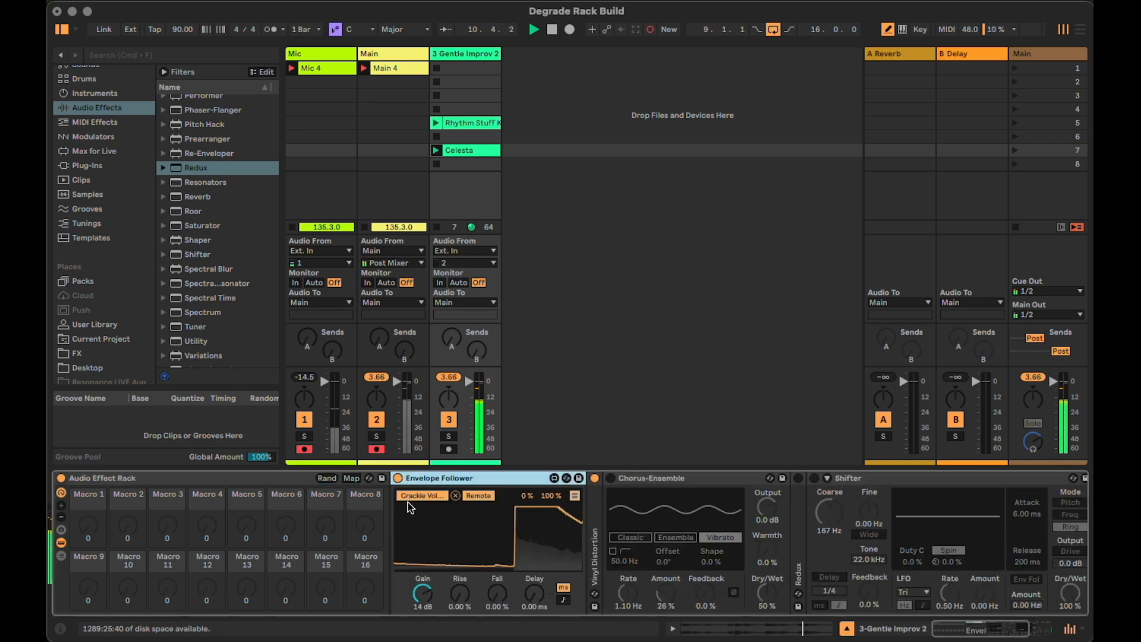
click(351, 478)
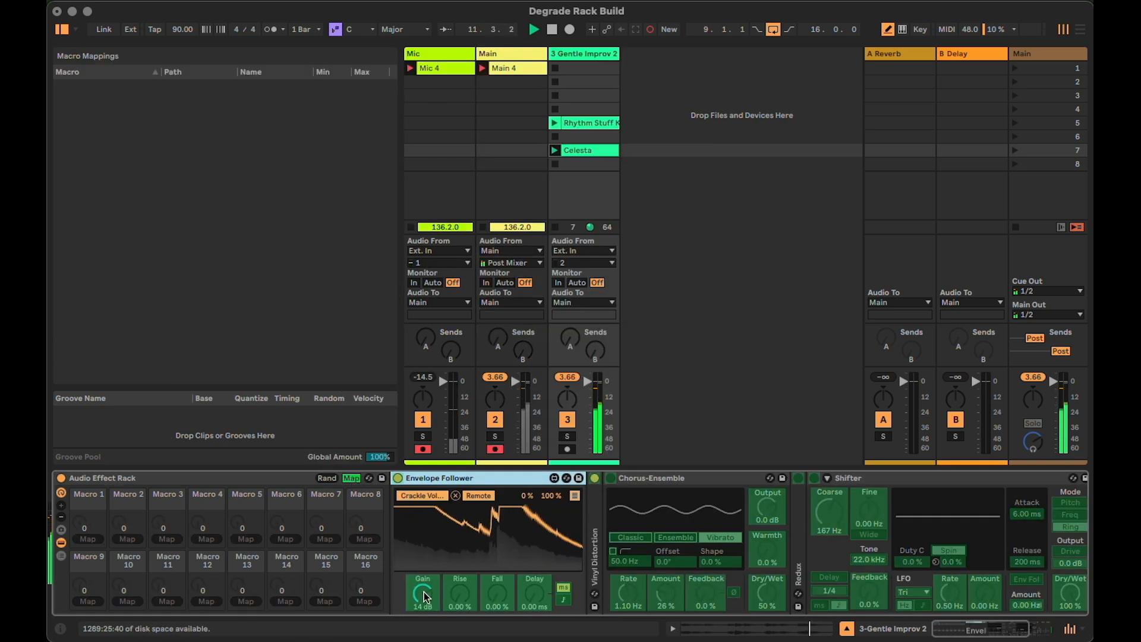
click(90, 539)
click(88, 521)
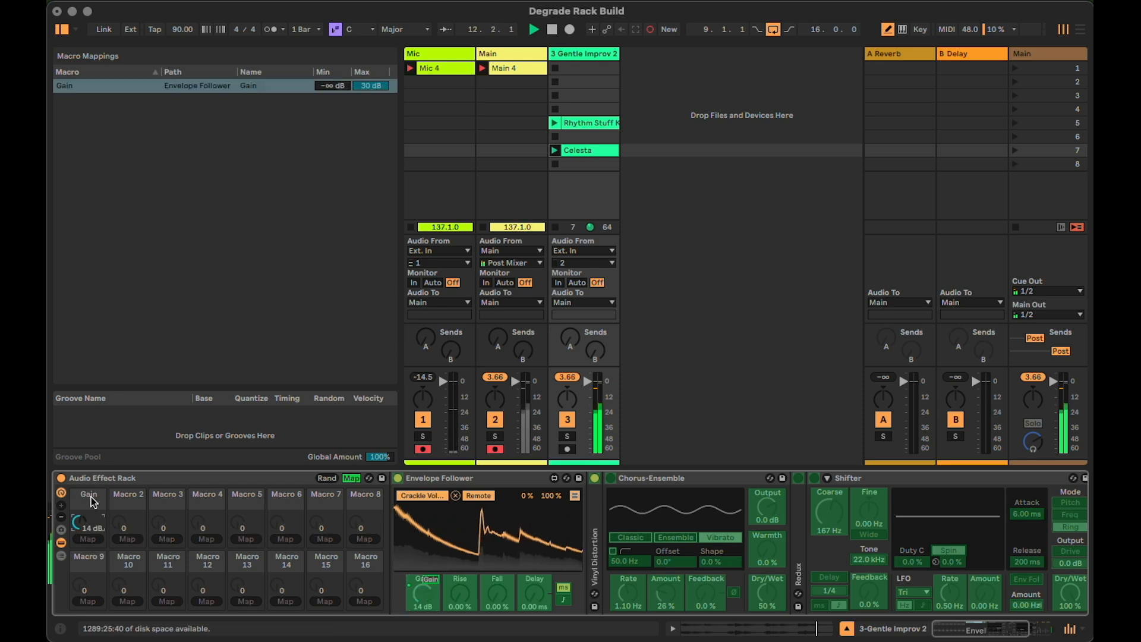
Rename Macro 1 as Vinyl Crackle, turn it down to -∞ dB and collapse the Envelope Follower
key(ctrl+r)
text(V)
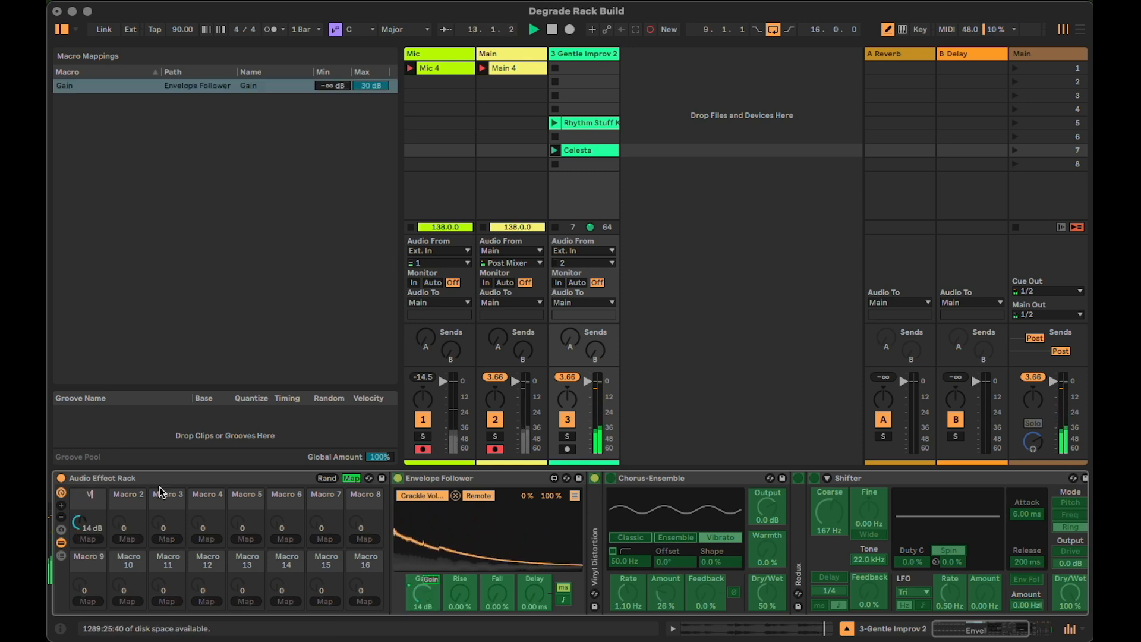
text(inyl Crackle)
key(Return)
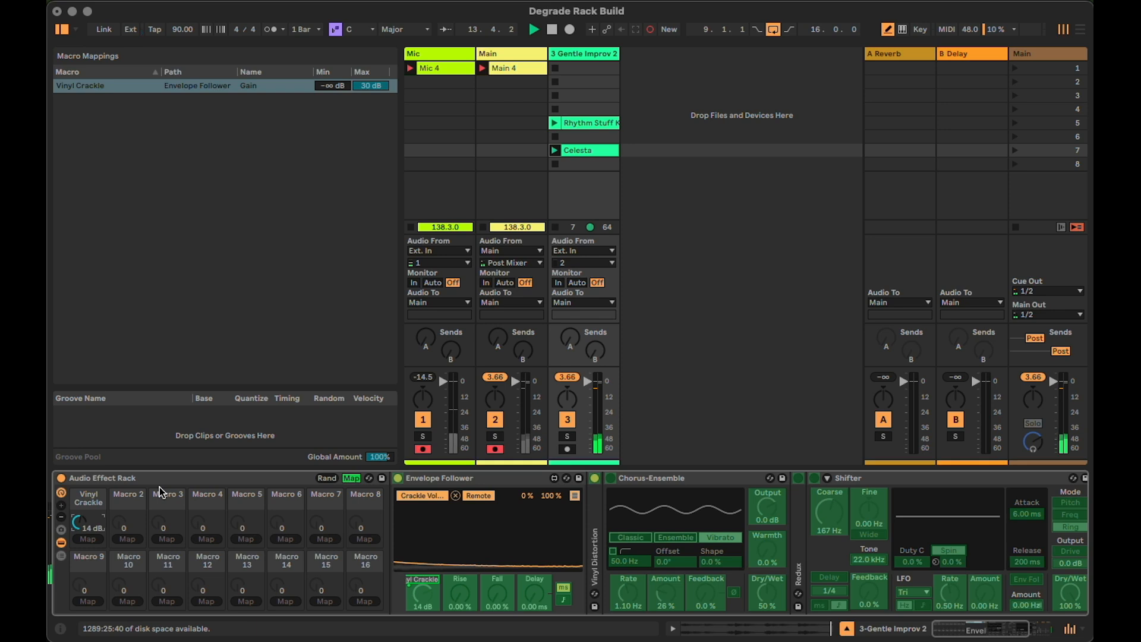
drag(79, 522, 79, 559)
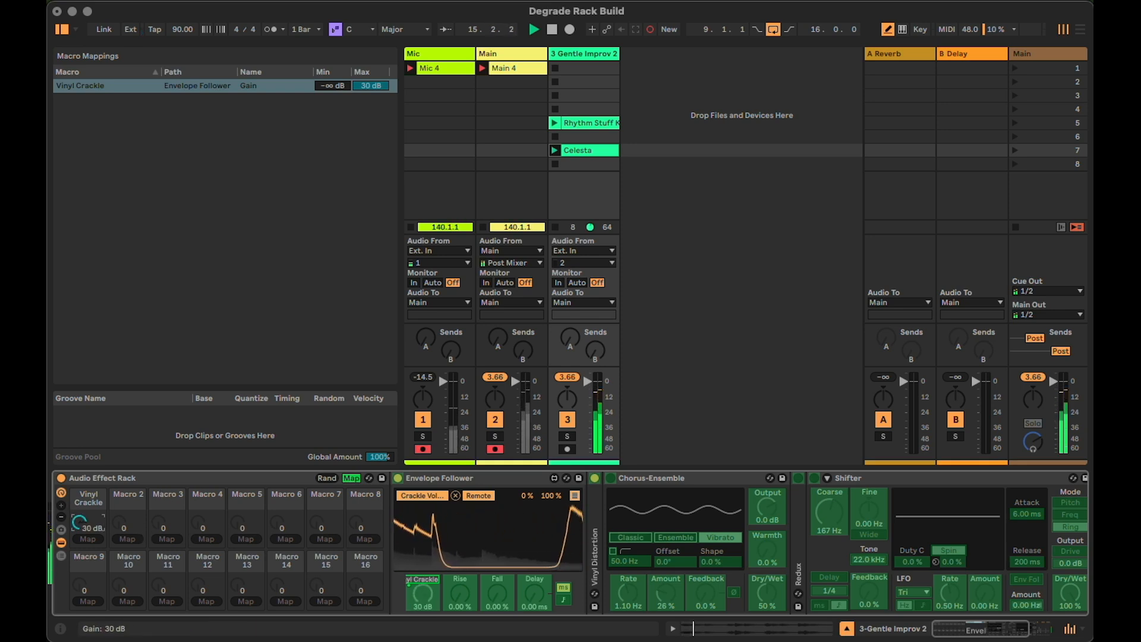
double_click(454, 475)
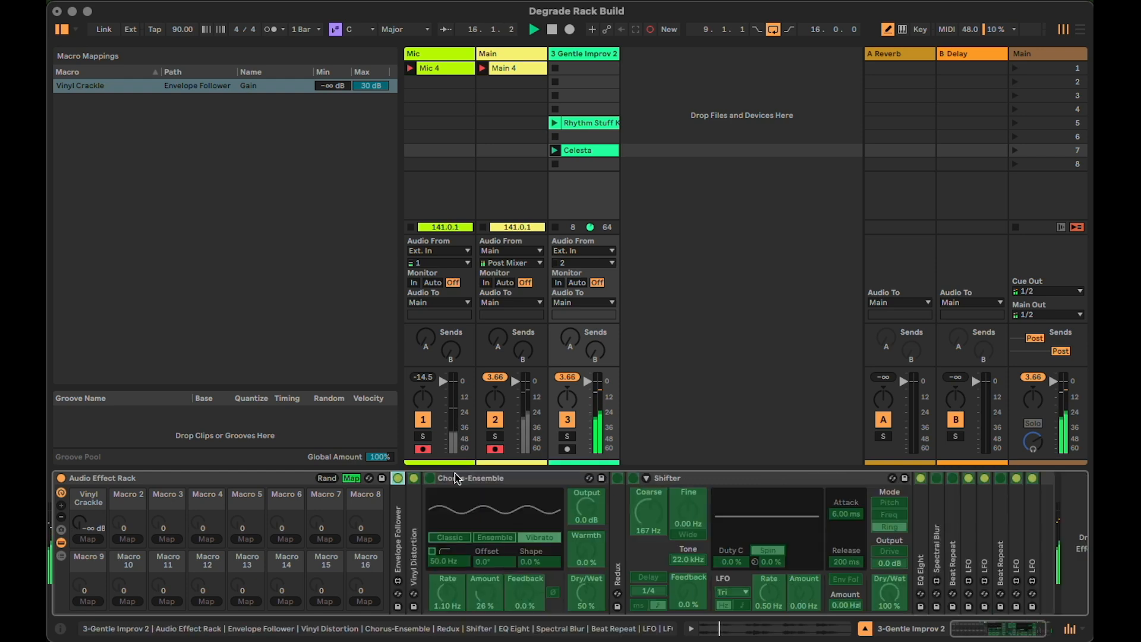
Set Vinyl Distortion's Pinch drive to 0.15 and its Pinch frequency to 3.44 kHz
double_click(412, 520)
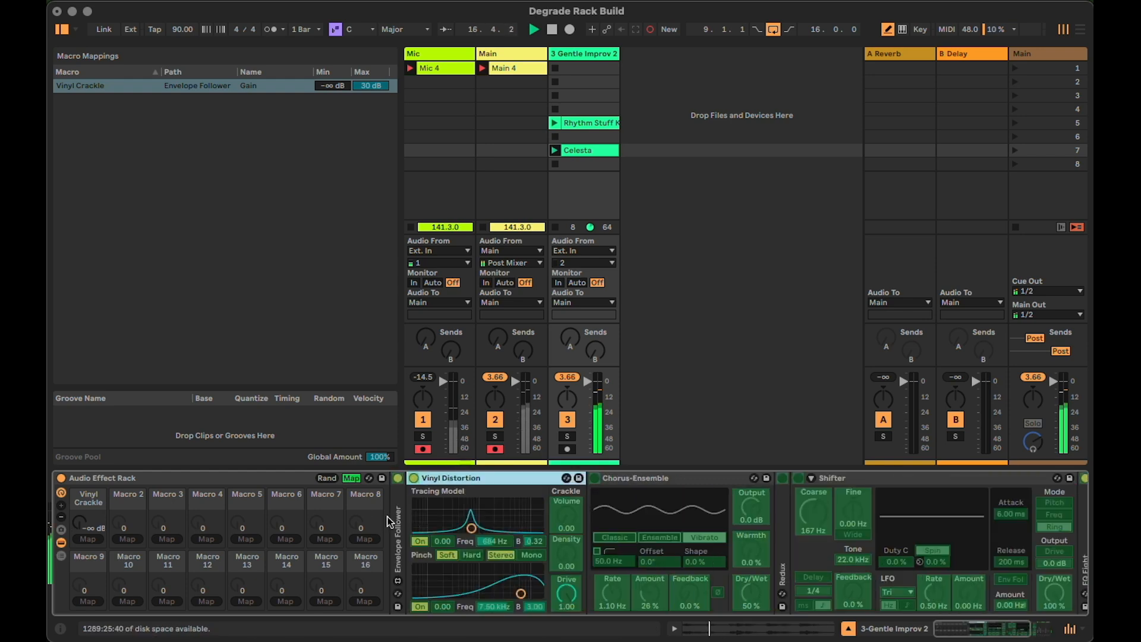
click(350, 478)
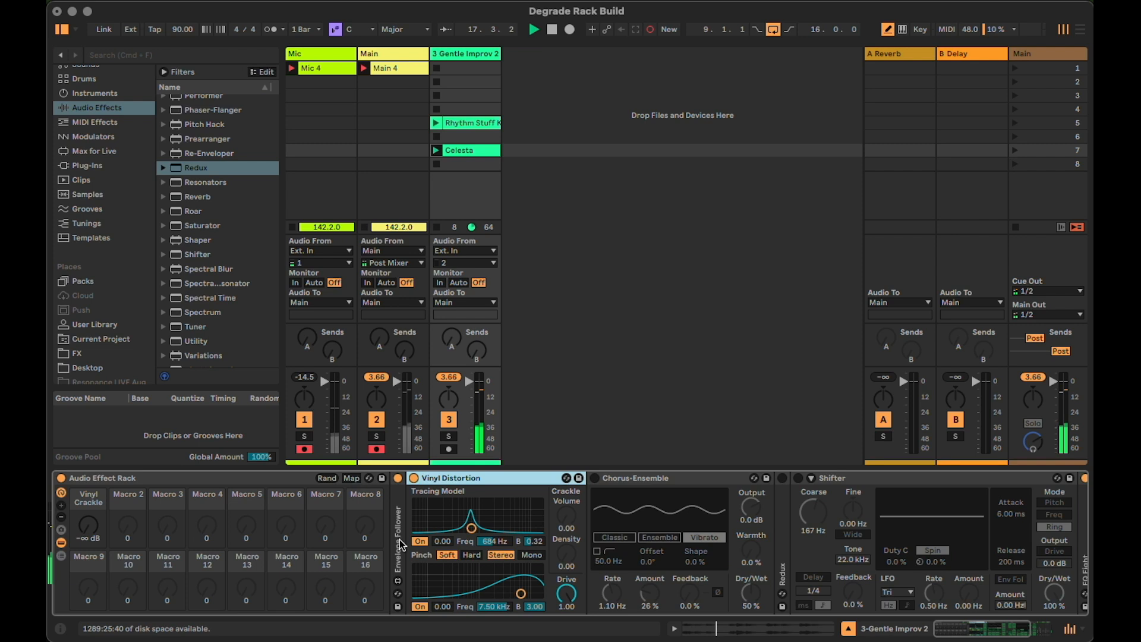
click(445, 607)
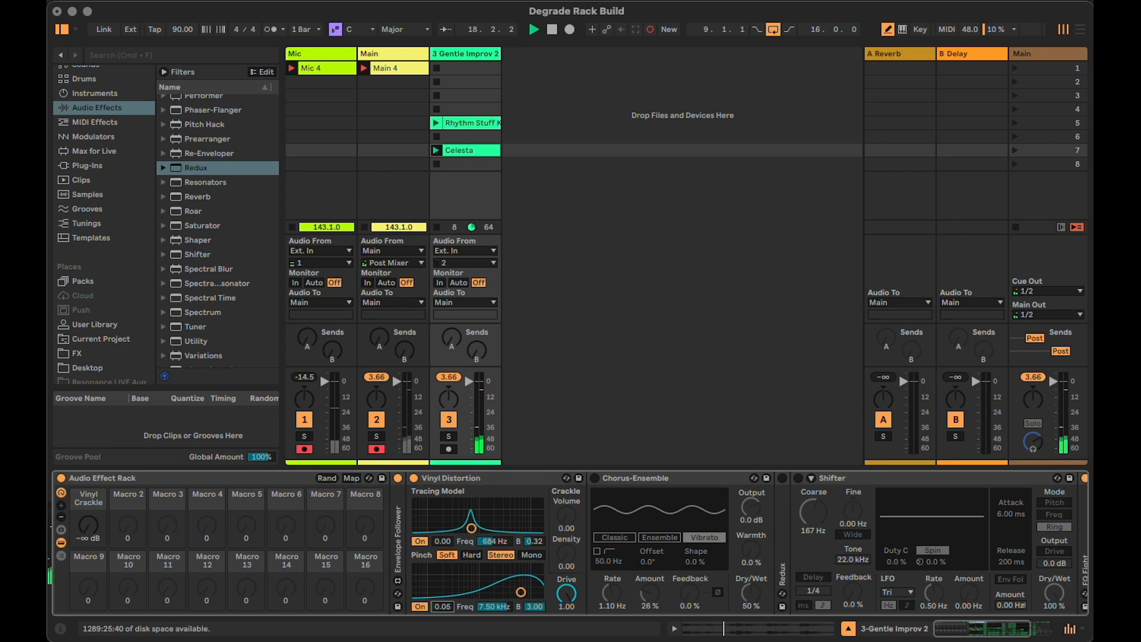
drag(444, 607, 504, 616)
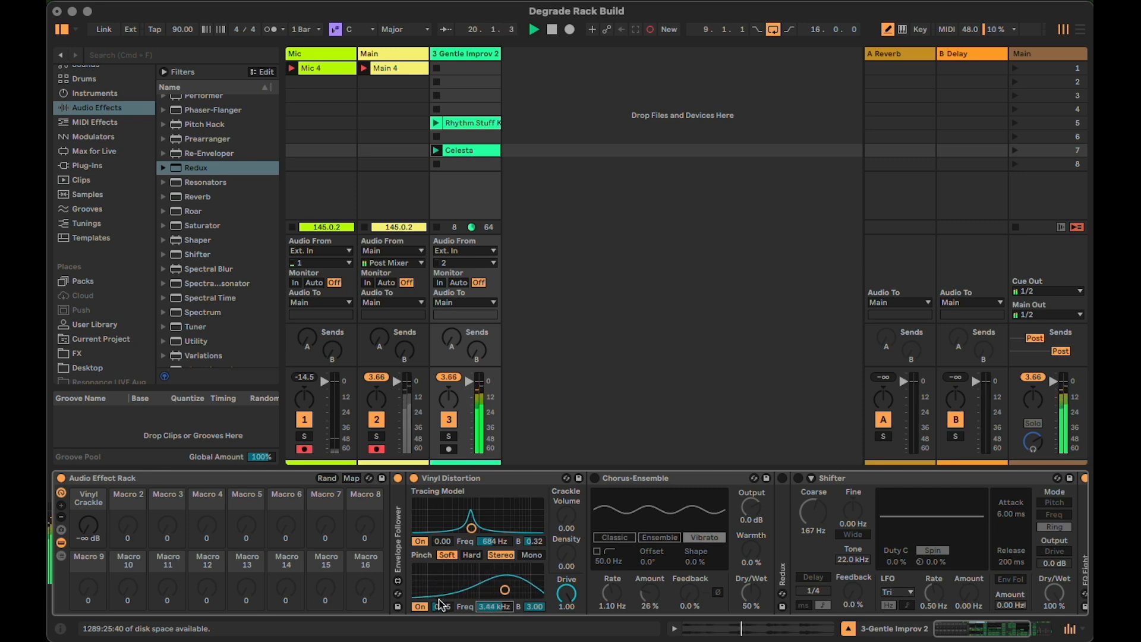
Map Vinyl Distortion's Pinch Drive to Macro 2 and rename the macro In Drive
click(351, 478)
click(450, 606)
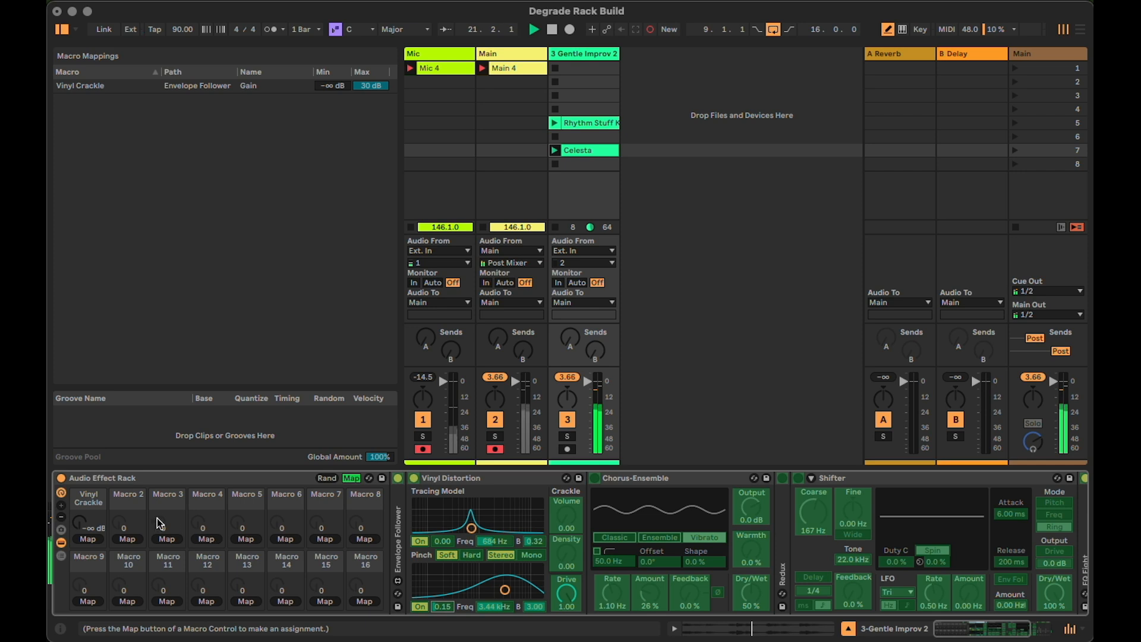
click(123, 539)
key(super+r)
text(In Drive)
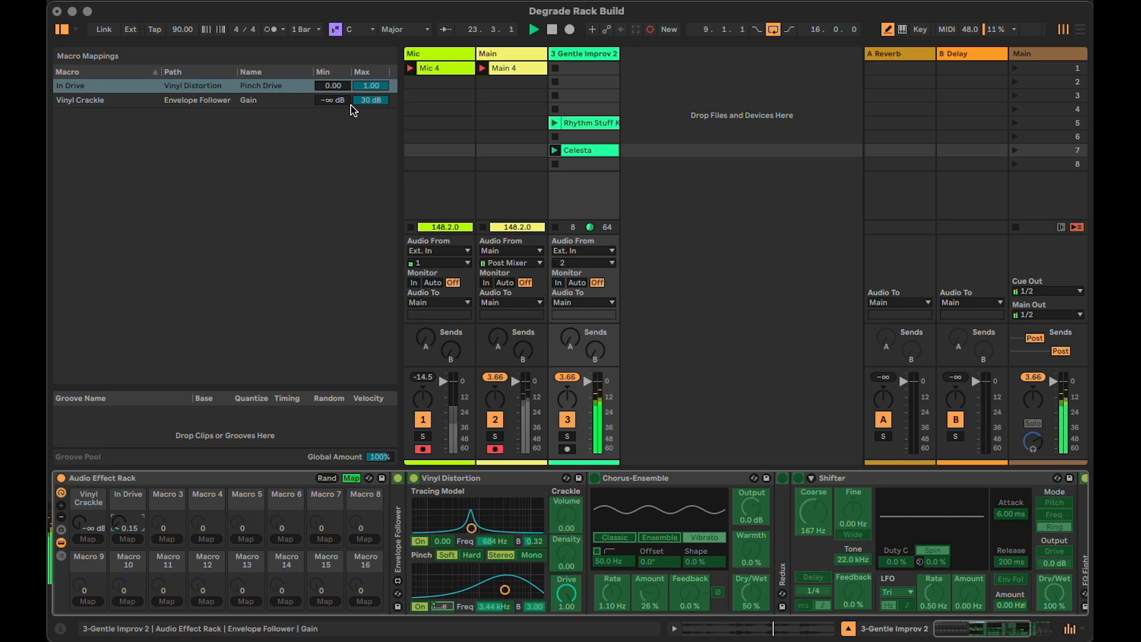
Limit the In Drive mapping to a maximum of 0.35, turn the macro to 0.00 and collapse Vinyl Distortion
drag(365, 92, 365, 105)
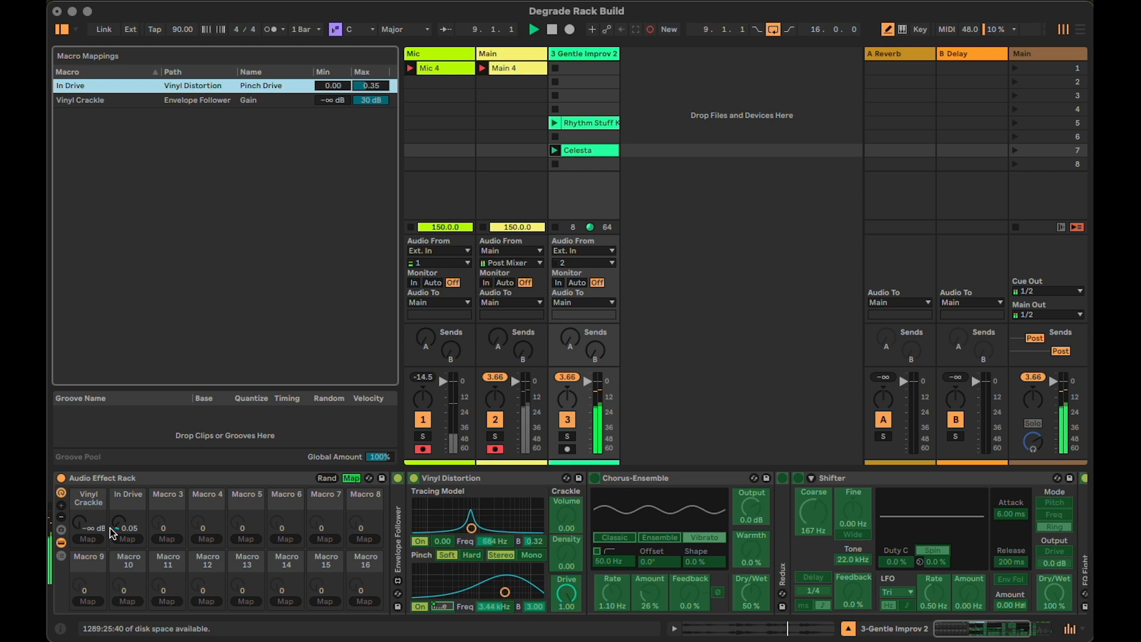
drag(110, 528, 110, 511)
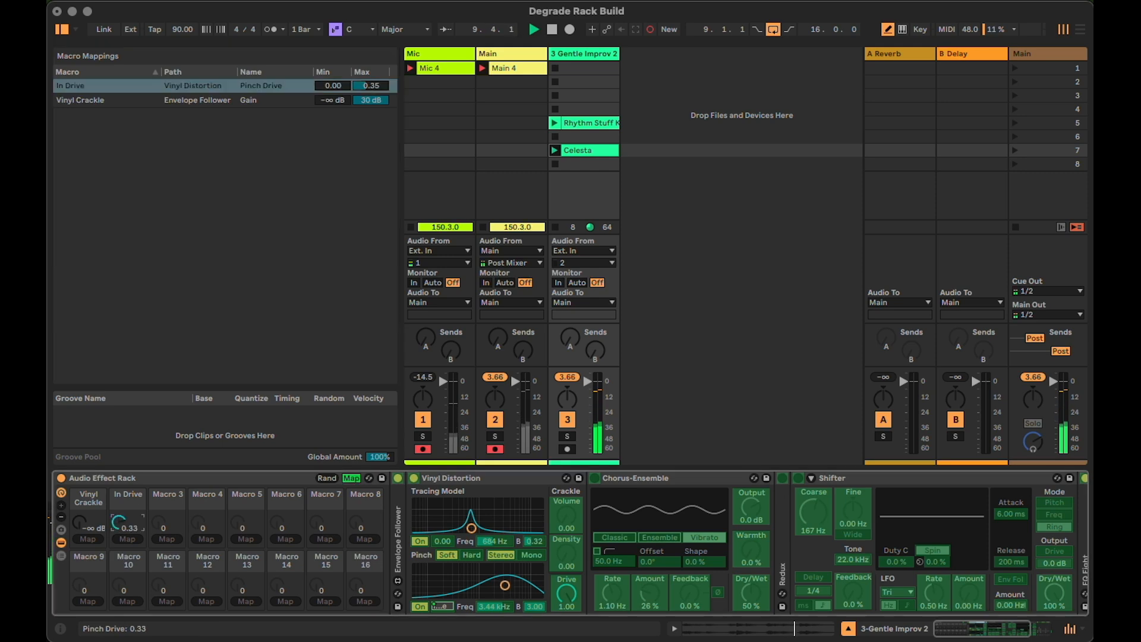
click(352, 478)
double_click(476, 481)
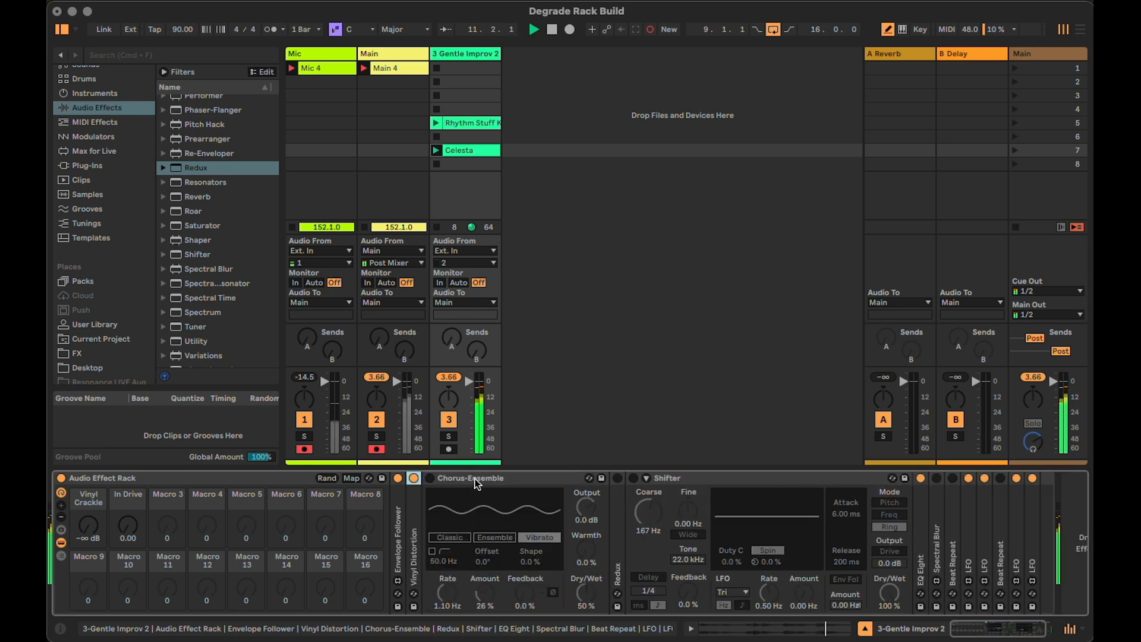
Activate Chorus-Ensemble and map its Rate to Macro 3, named PS Rate
click(476, 484)
click(430, 478)
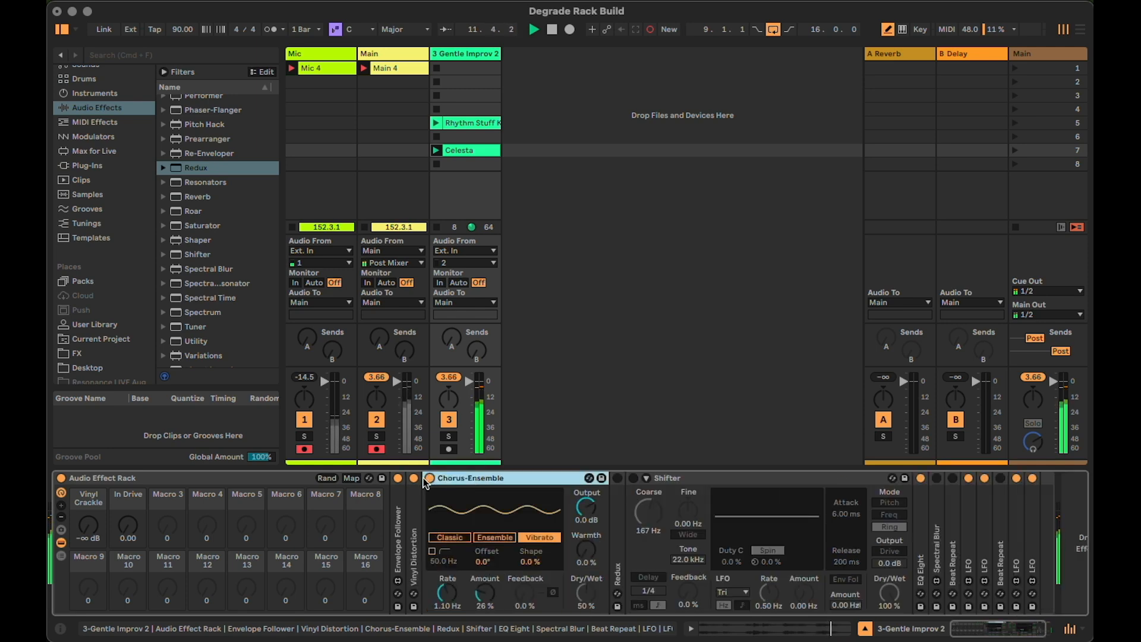
click(354, 479)
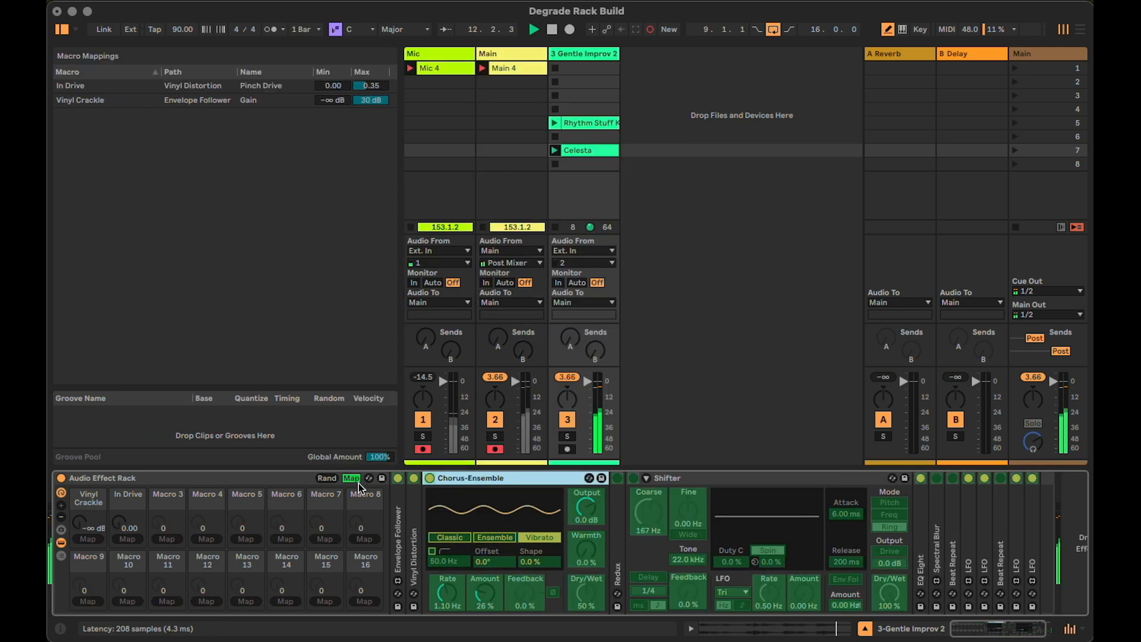
click(448, 594)
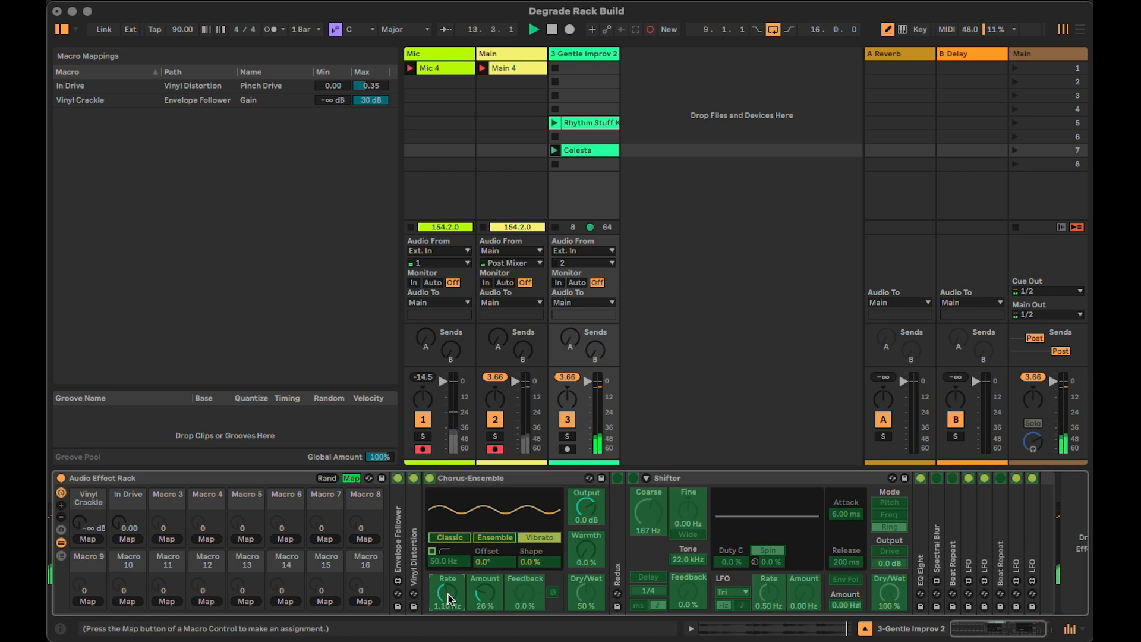
click(165, 540)
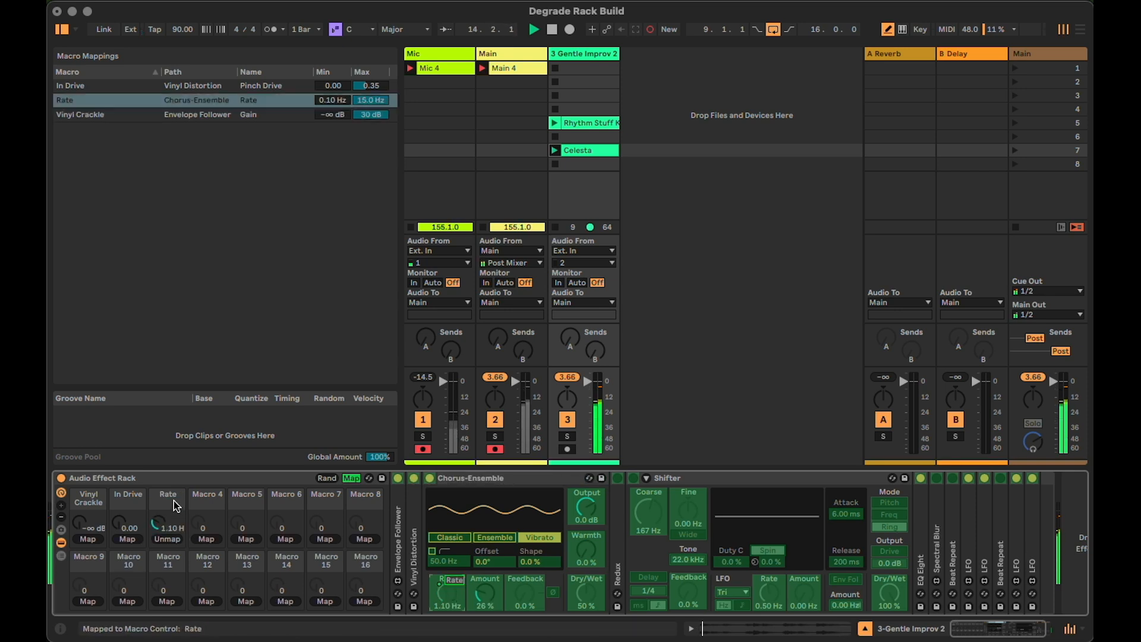
text(P)
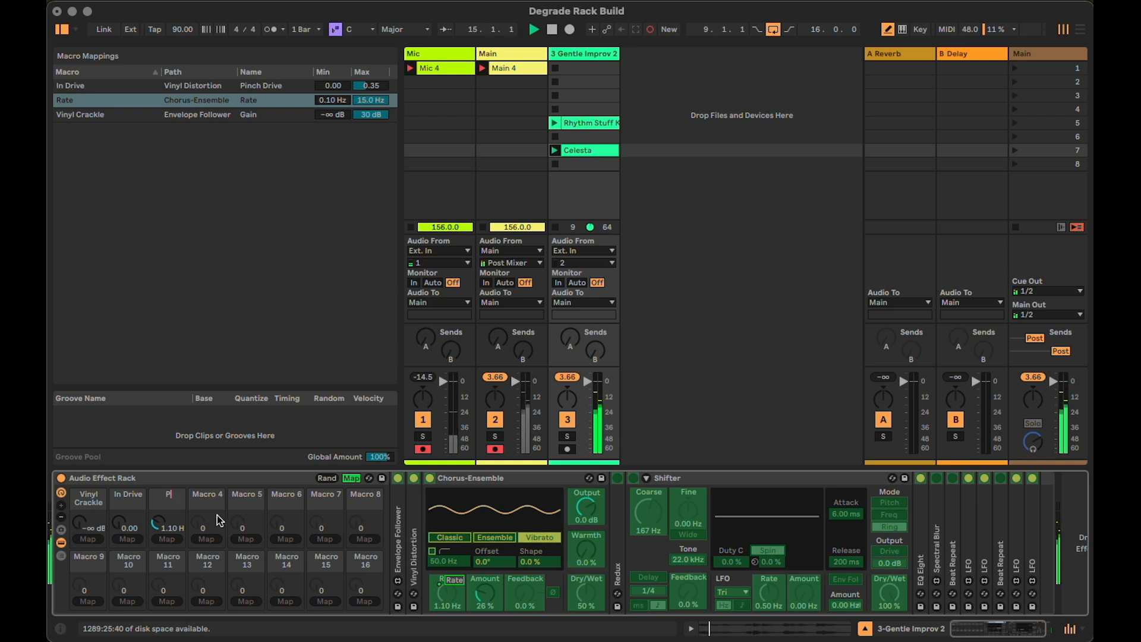
text(S Rate)
key(Return)
Map Chorus-Ensemble's Amount to Macro 4 and rename the macro PS Amnt
click(485, 591)
click(206, 539)
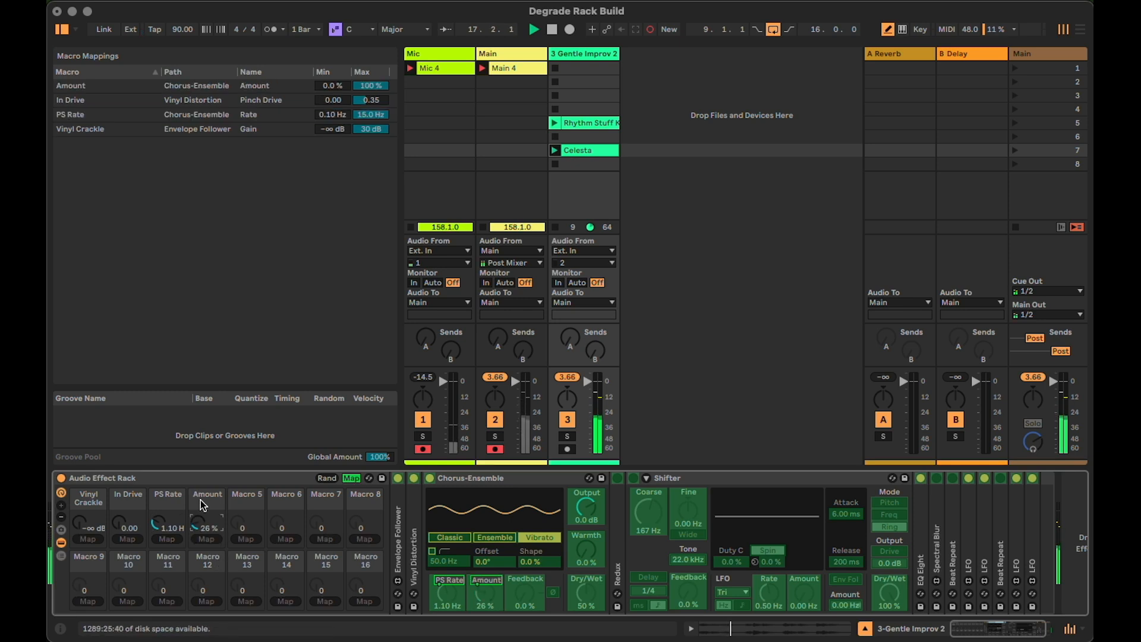
text(PS Amnt)
key(Return)
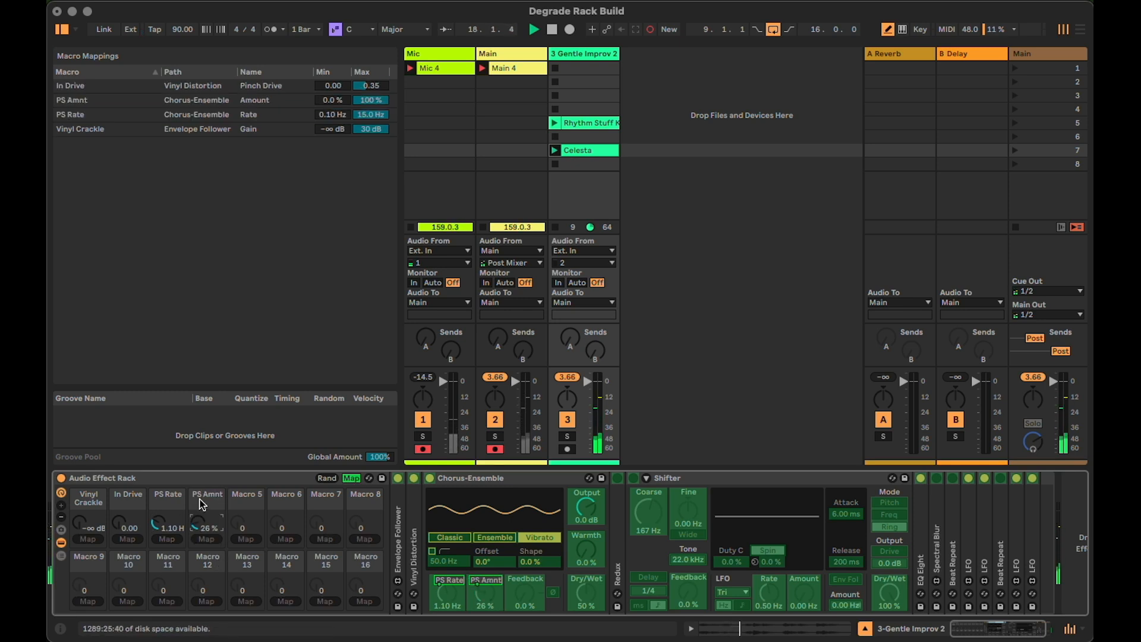
Collapse Chorus-Ensemble, and map the activated Redux's Rate to Macro 5 and its Bits to Macro 6
double_click(471, 478)
click(351, 478)
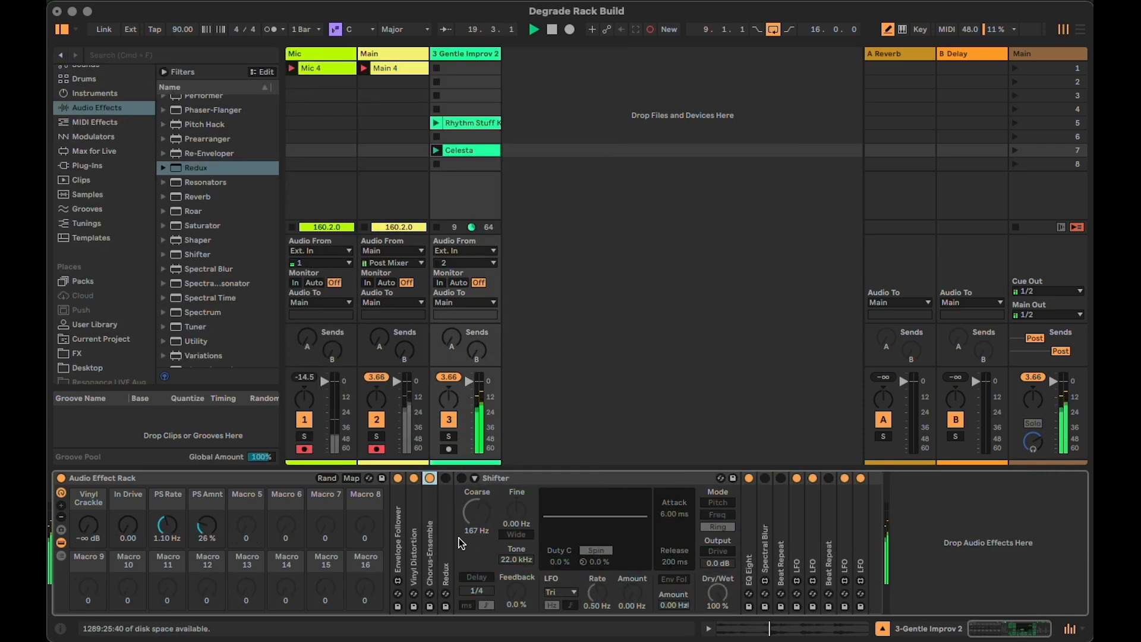
double_click(447, 506)
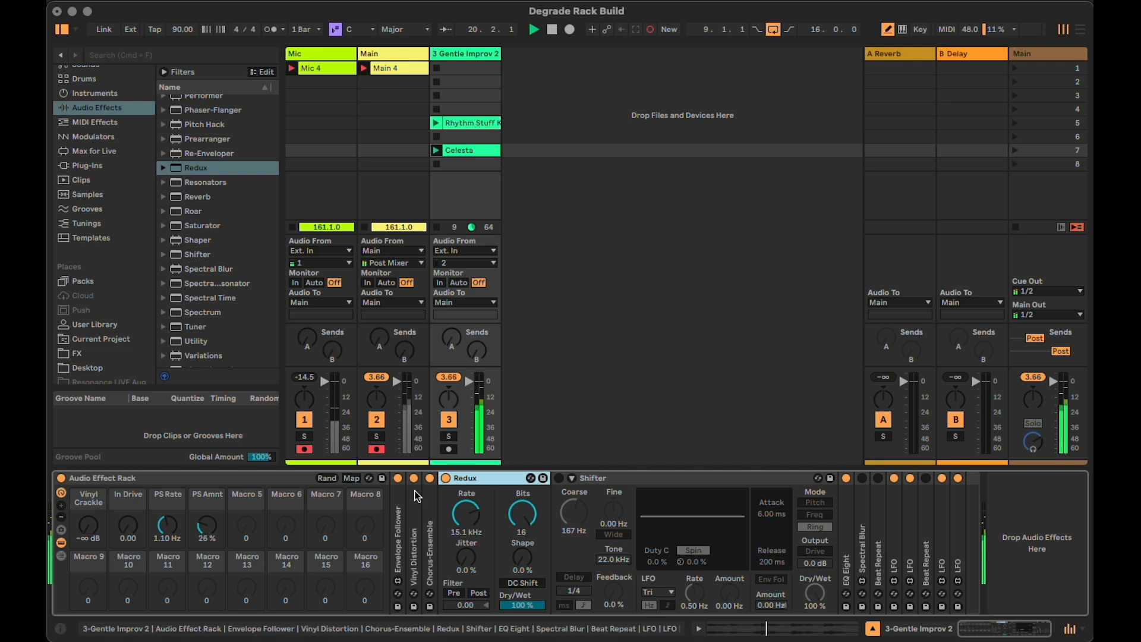
key(super+m)
click(464, 517)
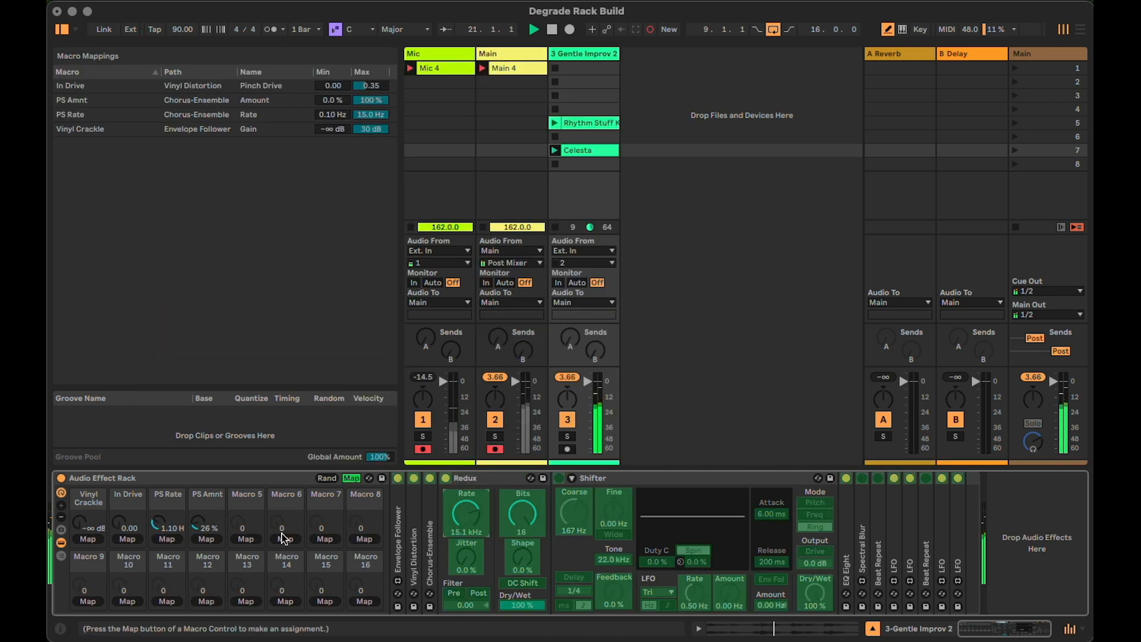
click(242, 540)
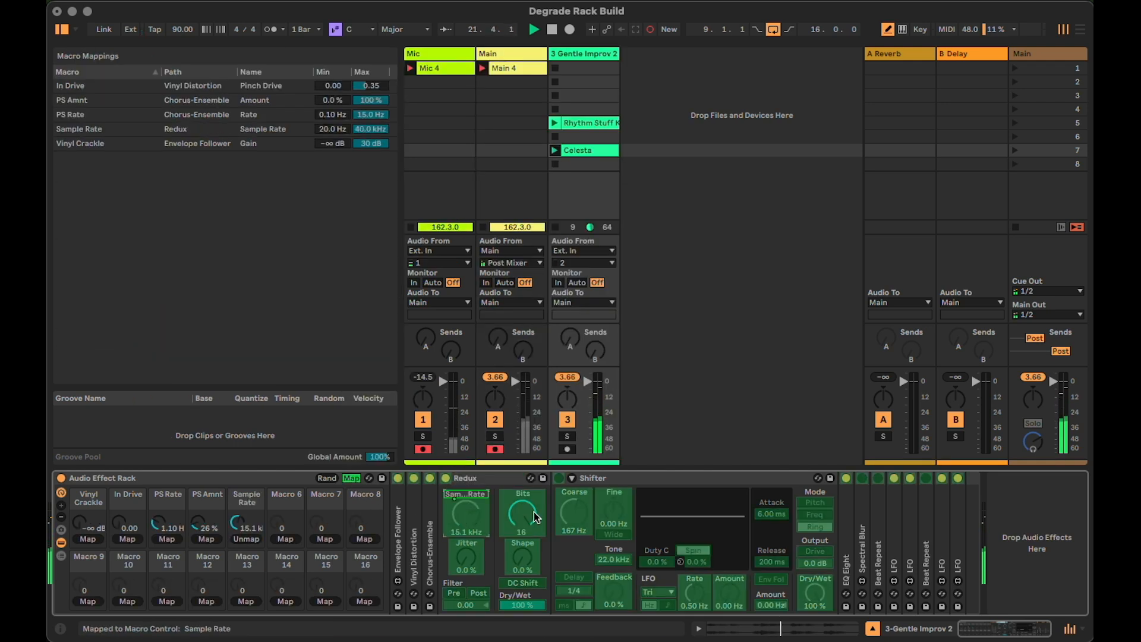
click(519, 516)
click(299, 538)
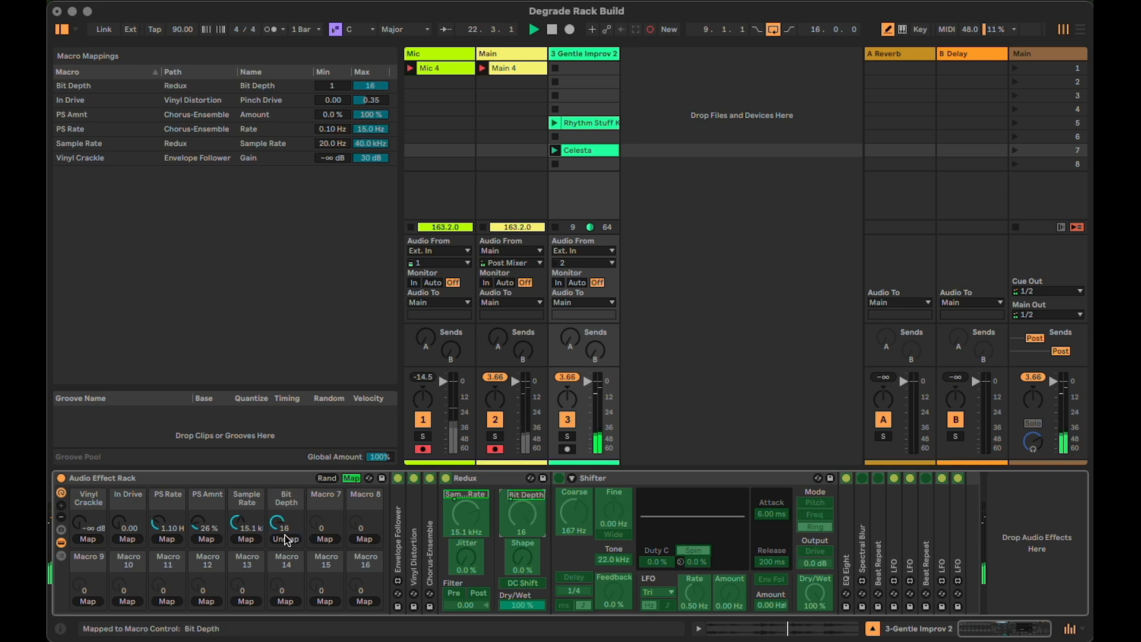
Sweep the Sample Rate macro between 20.0 Hz and 40.0 kHz and rename it BC SR
drag(238, 523, 238, 570)
drag(238, 523, 238, 440)
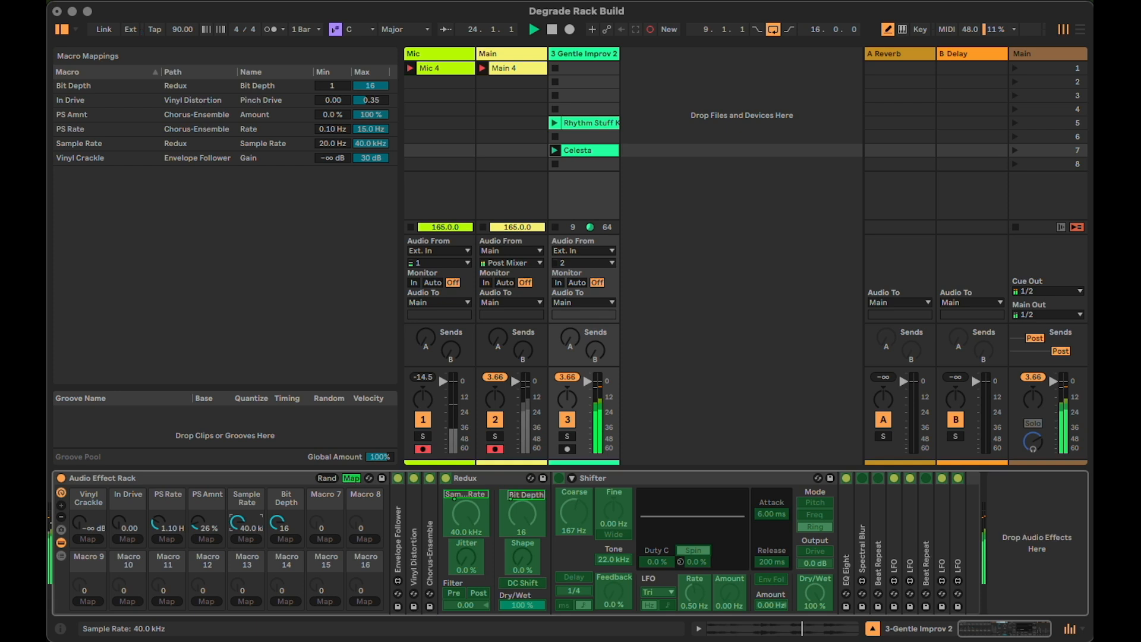
drag(238, 523, 237, 571)
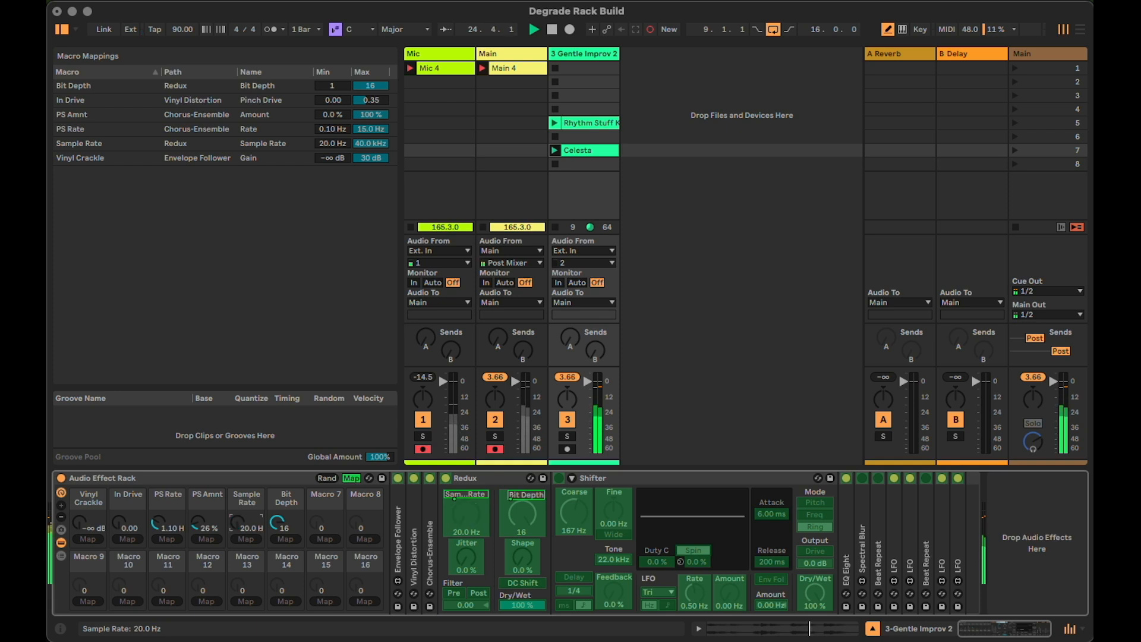
drag(237, 523, 238, 440)
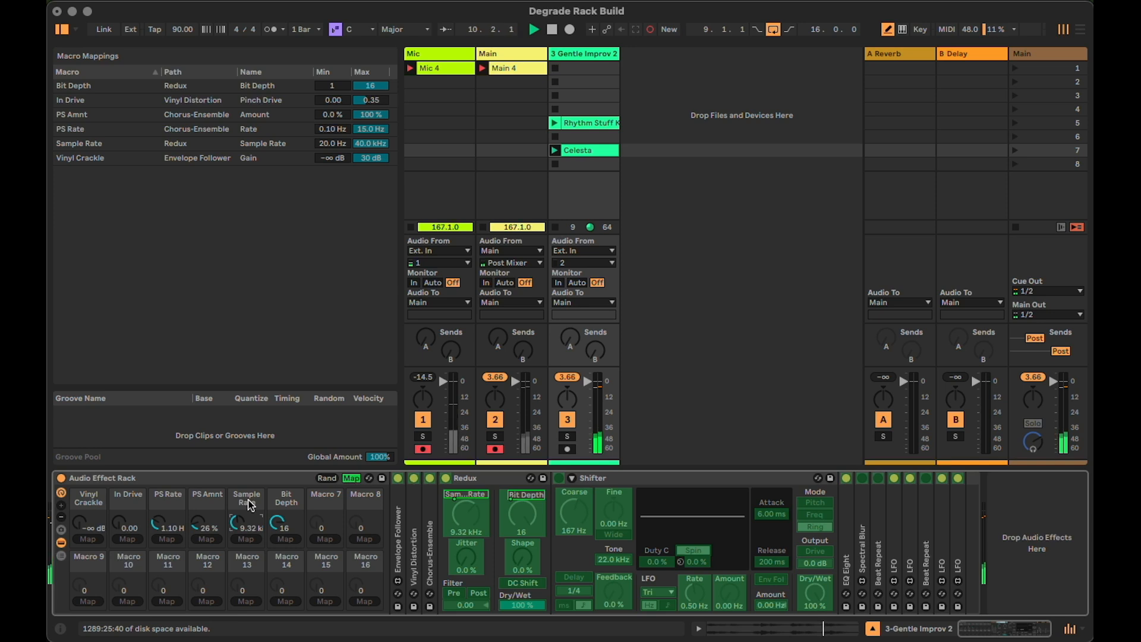
key(super+r)
text(BC)
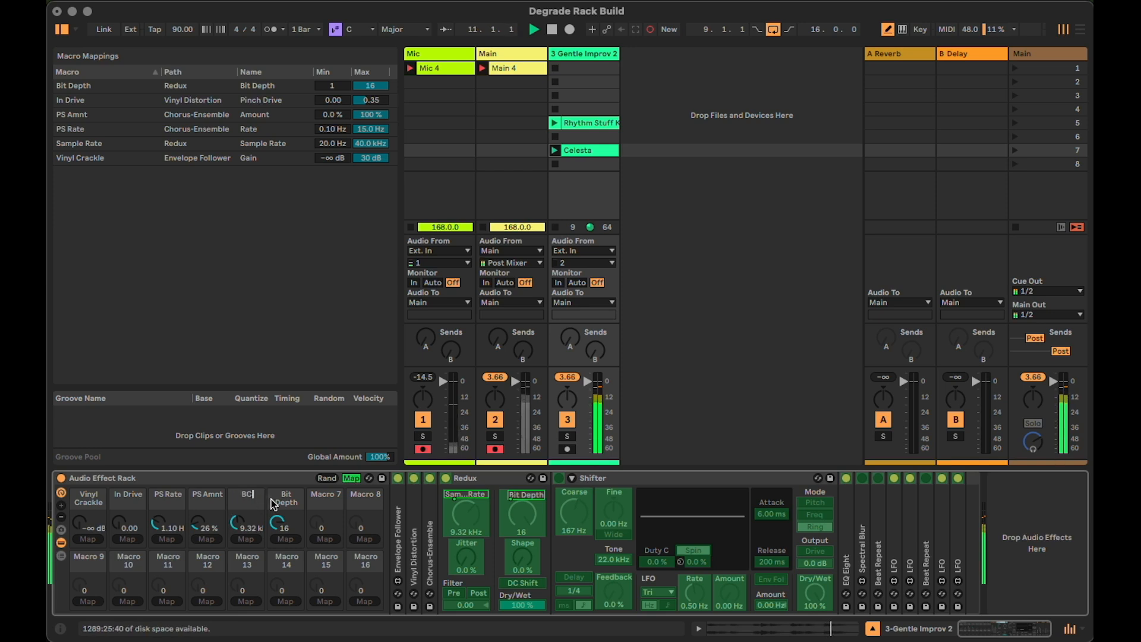
text( SR)
key(Return)
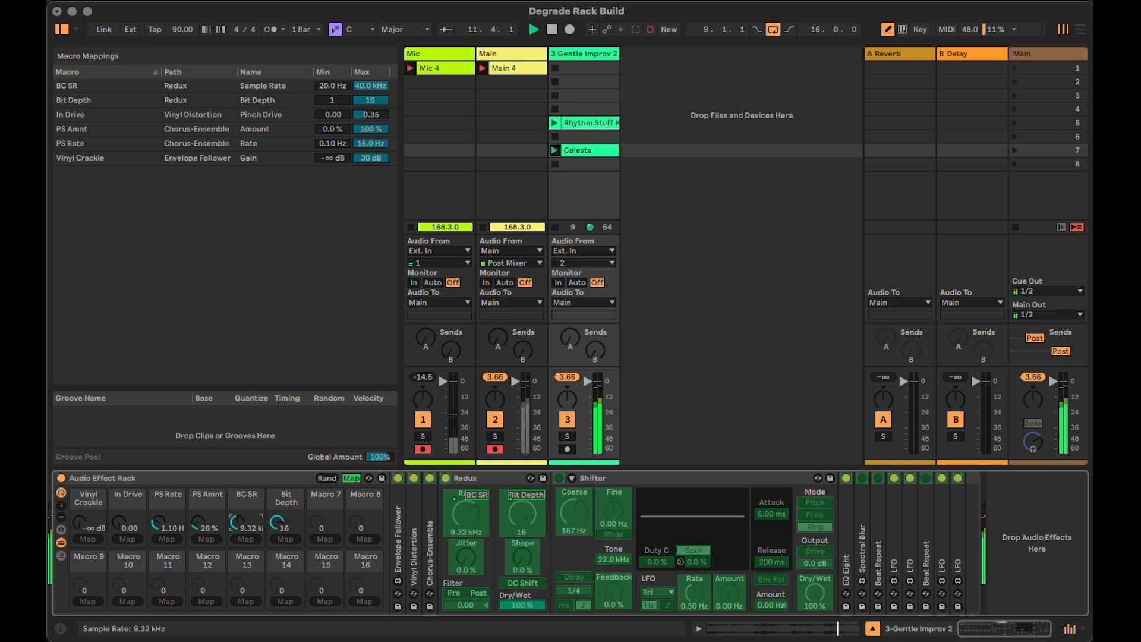
Invert the Redux mapping ranges, with BC SR from 40.0 kHz to 20.0 Hz and Bit Depth from 16 to 1
drag(329, 87, 370, 206)
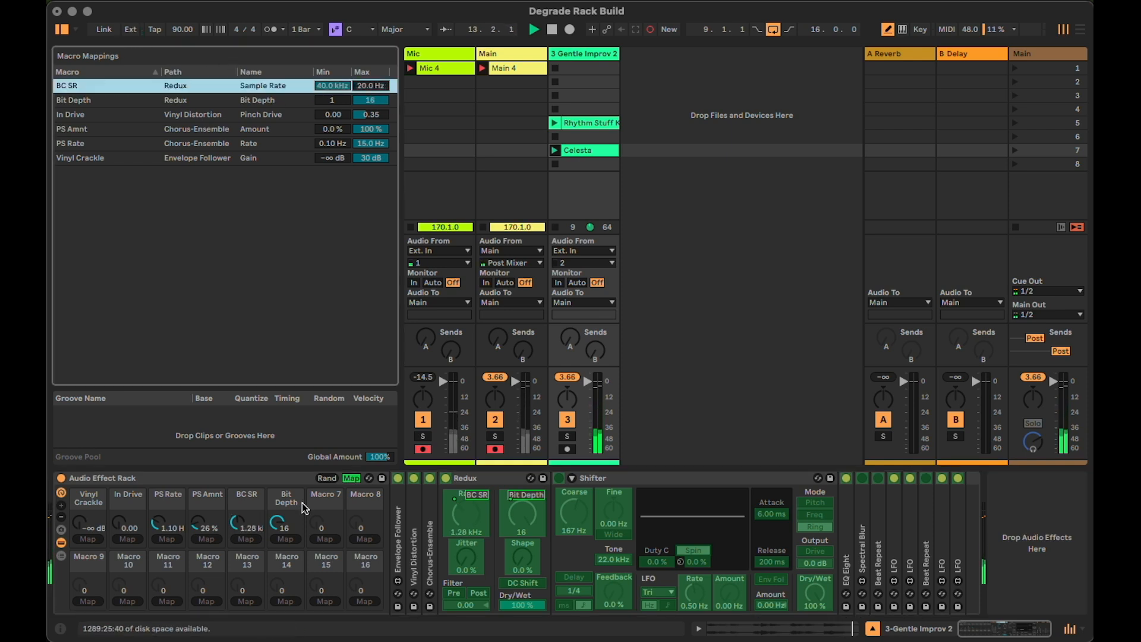
drag(240, 518, 278, 530)
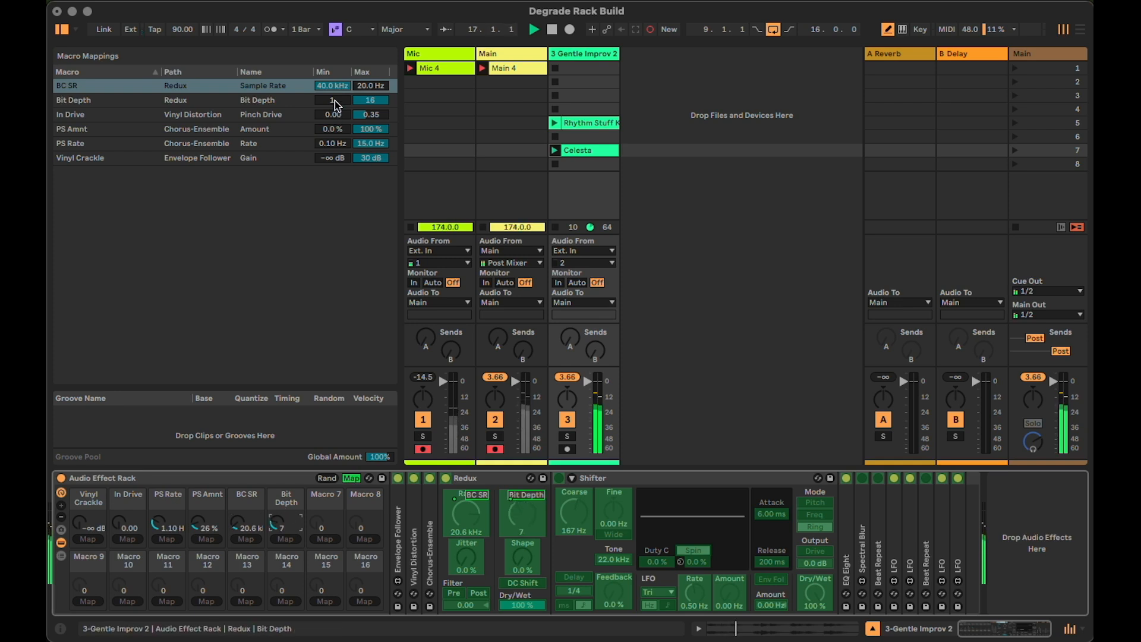
drag(333, 101, 333, 53)
drag(369, 101, 369, 155)
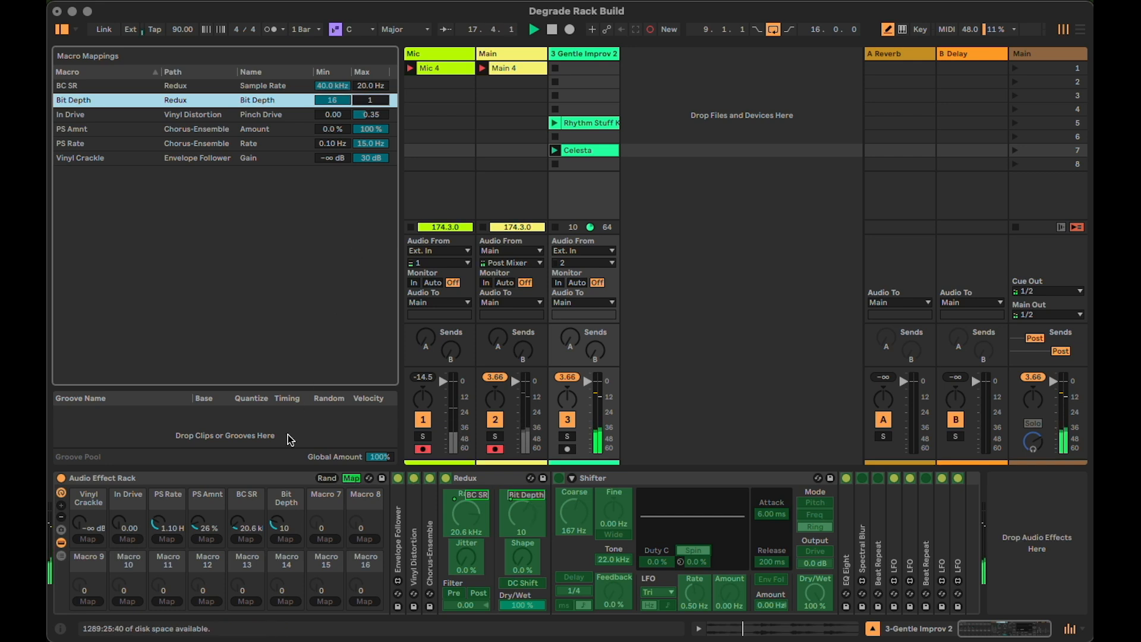
Set the Bit Depth mapping's maximum to 5 and reset the Bit Depth macro to 16
drag(278, 522, 278, 511)
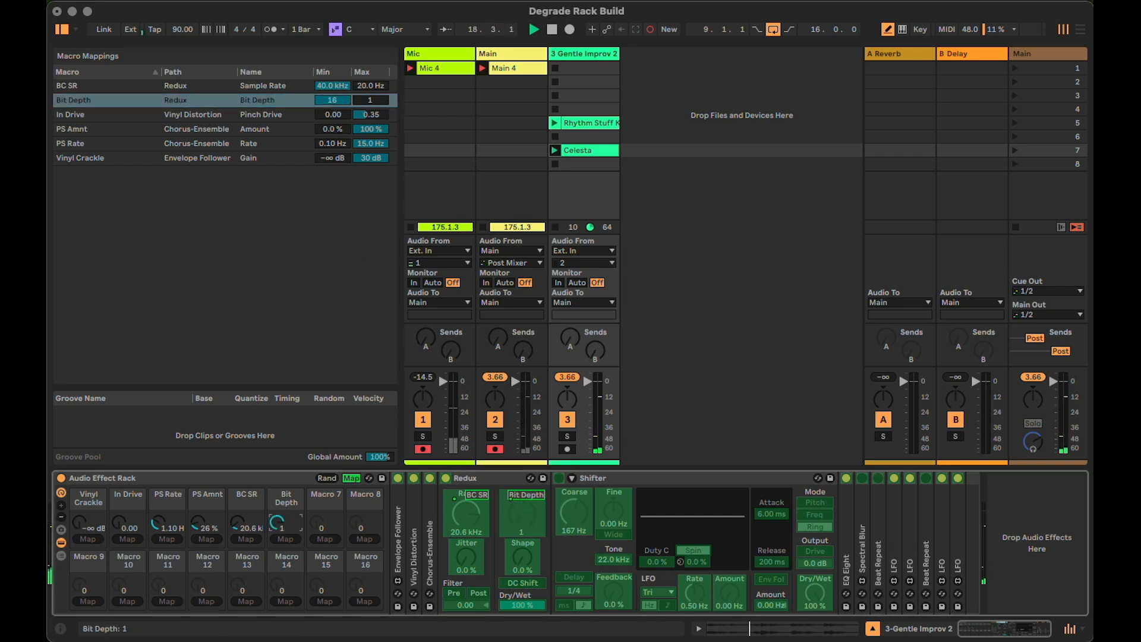
drag(370, 100, 370, 86)
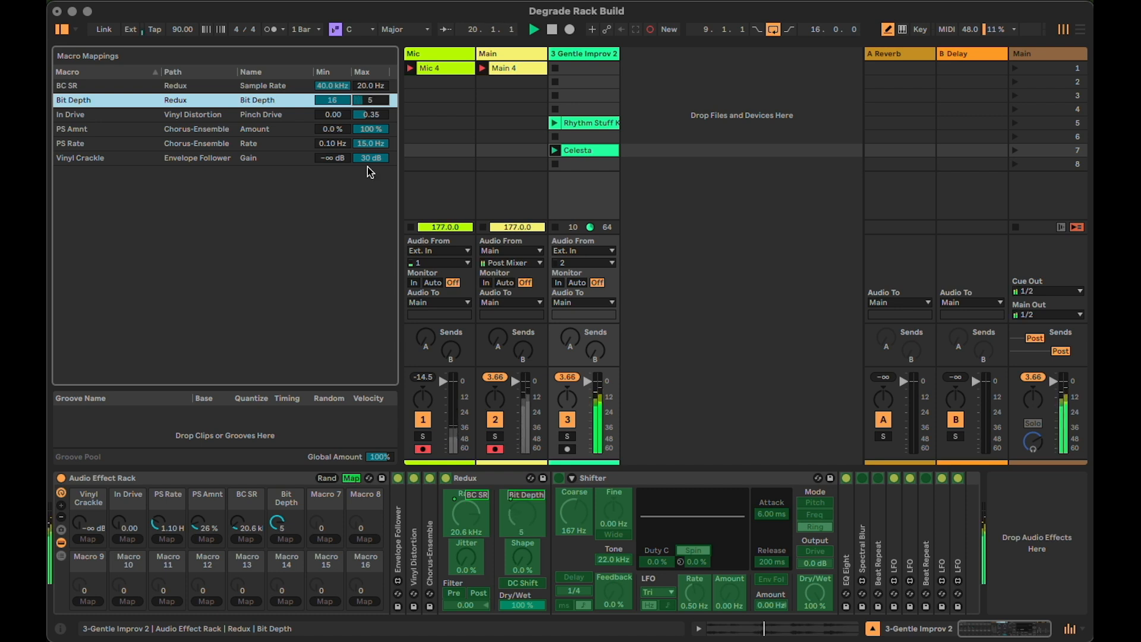
double_click(277, 522)
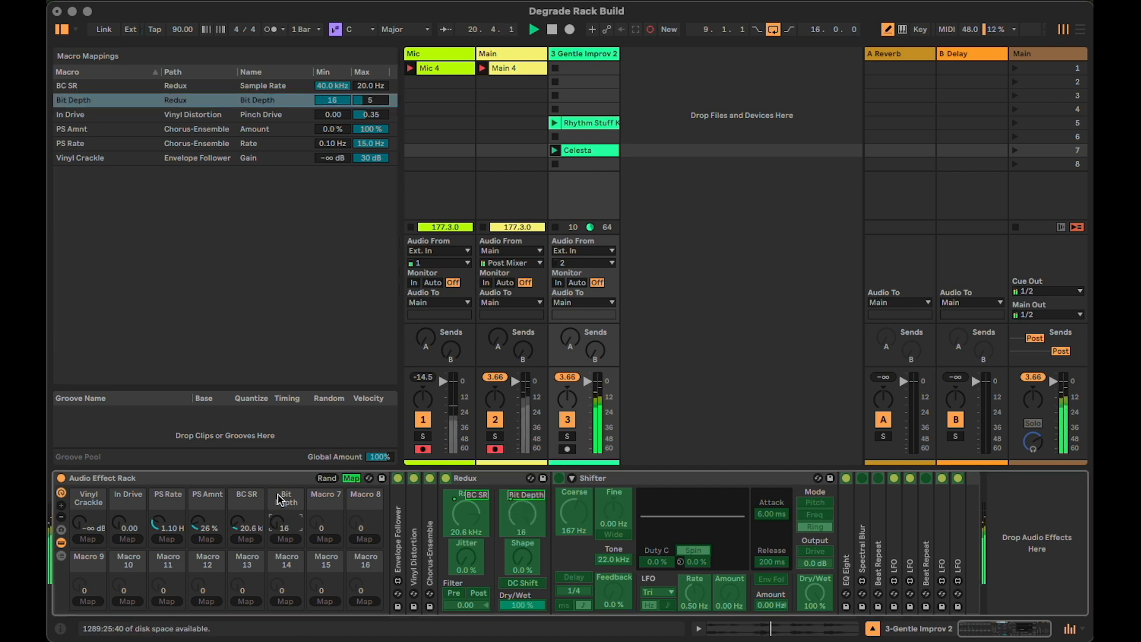
Reset the PS Rate, PS Amnt and BC SR macros to 0.10 Hz, 0.0 % and 40.0 kHz, and collapse Redux
double_click(208, 518)
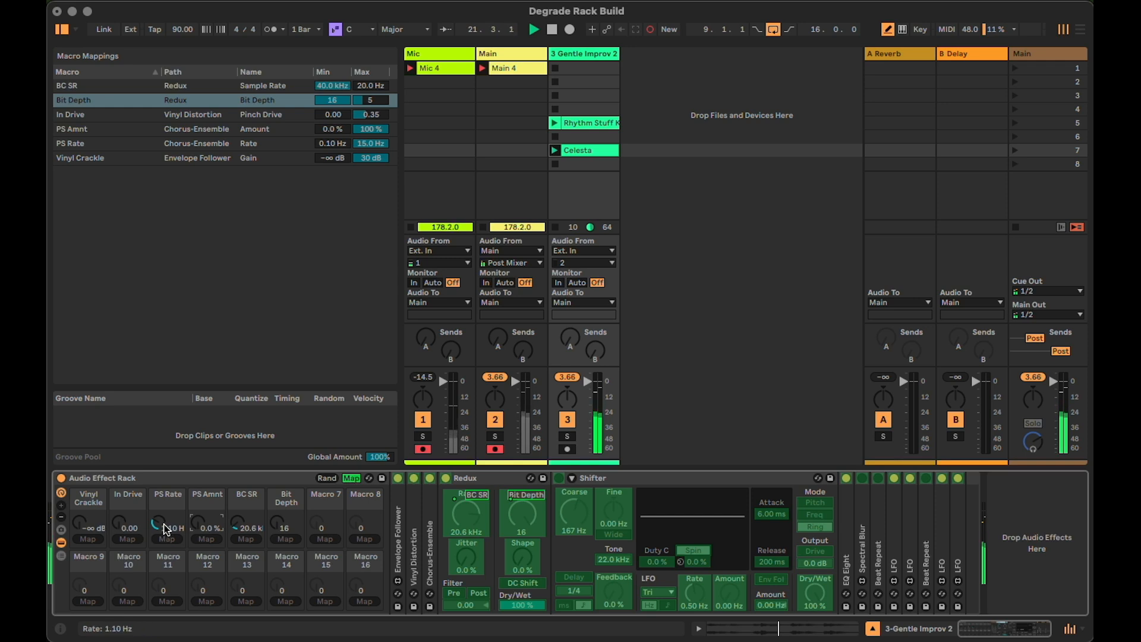
click(351, 478)
double_click(469, 478)
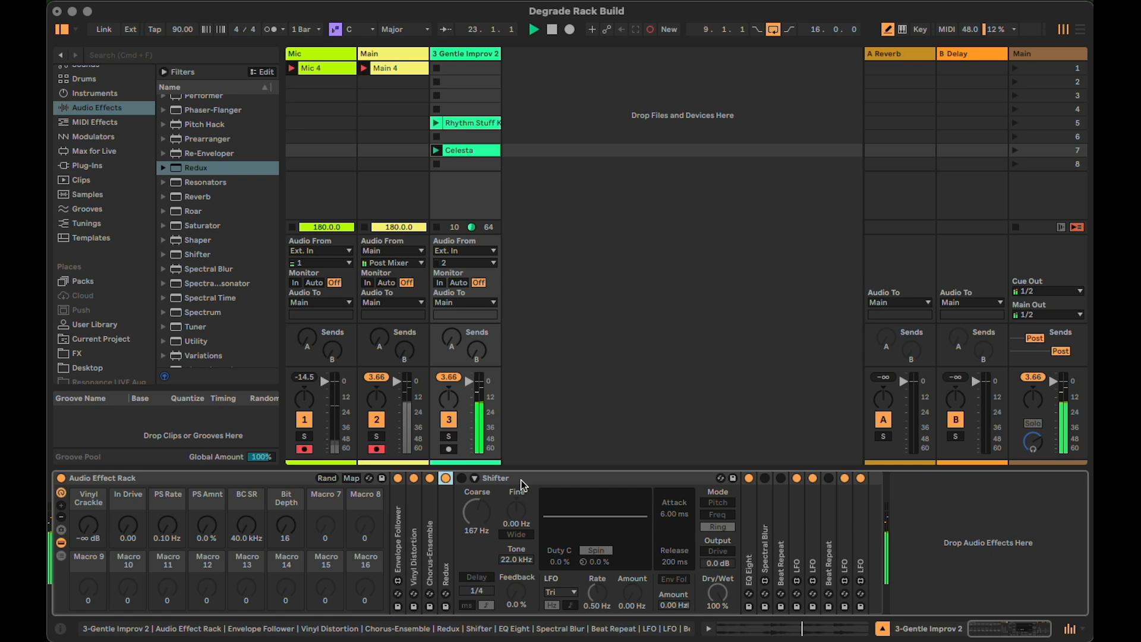
Activate Shifter and map its ring modulation Coarse frequency to Macro 7
click(521, 480)
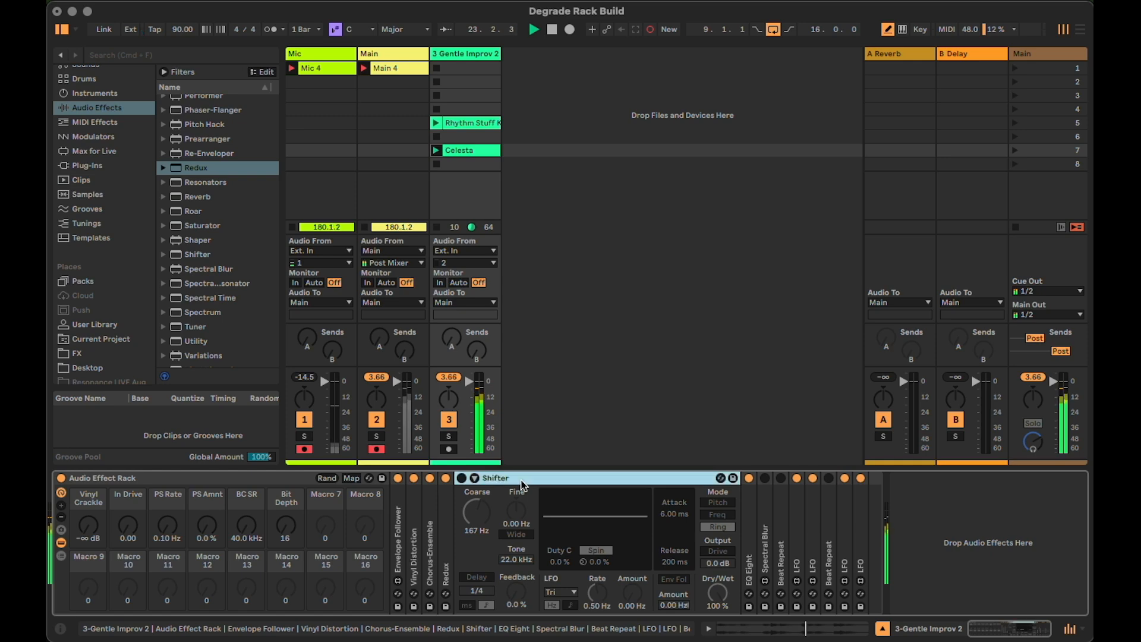
click(461, 479)
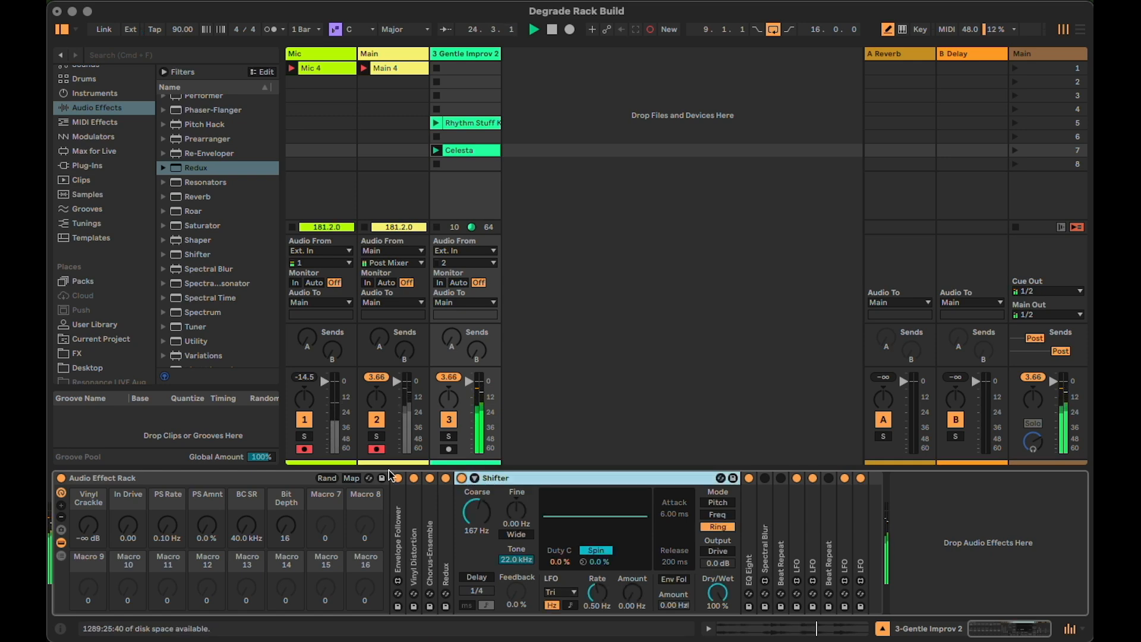
click(346, 478)
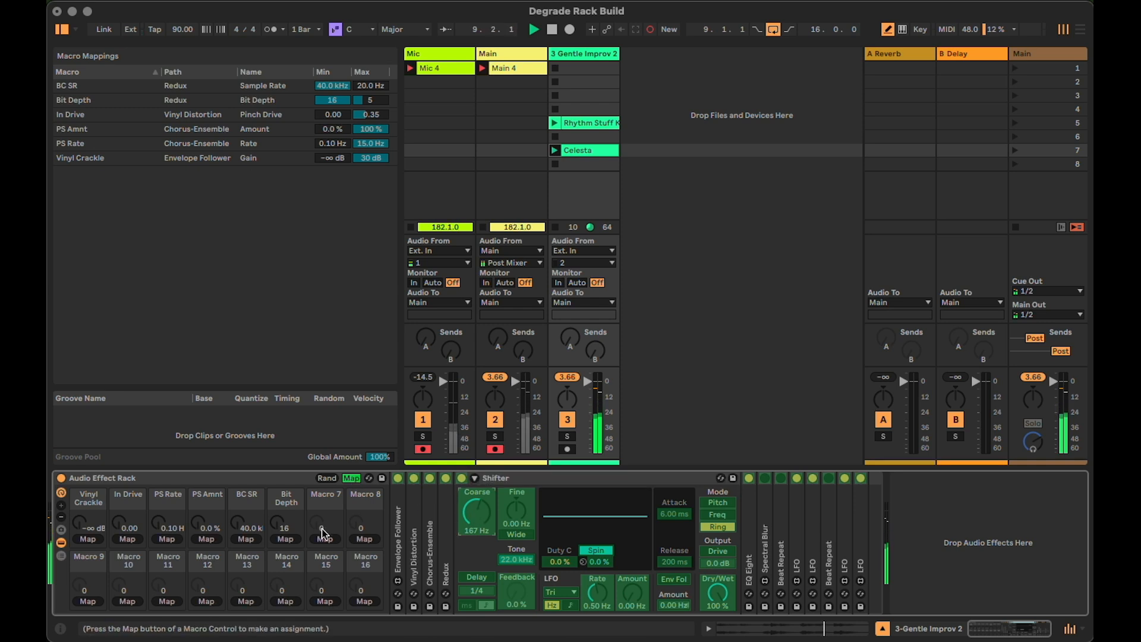
click(331, 541)
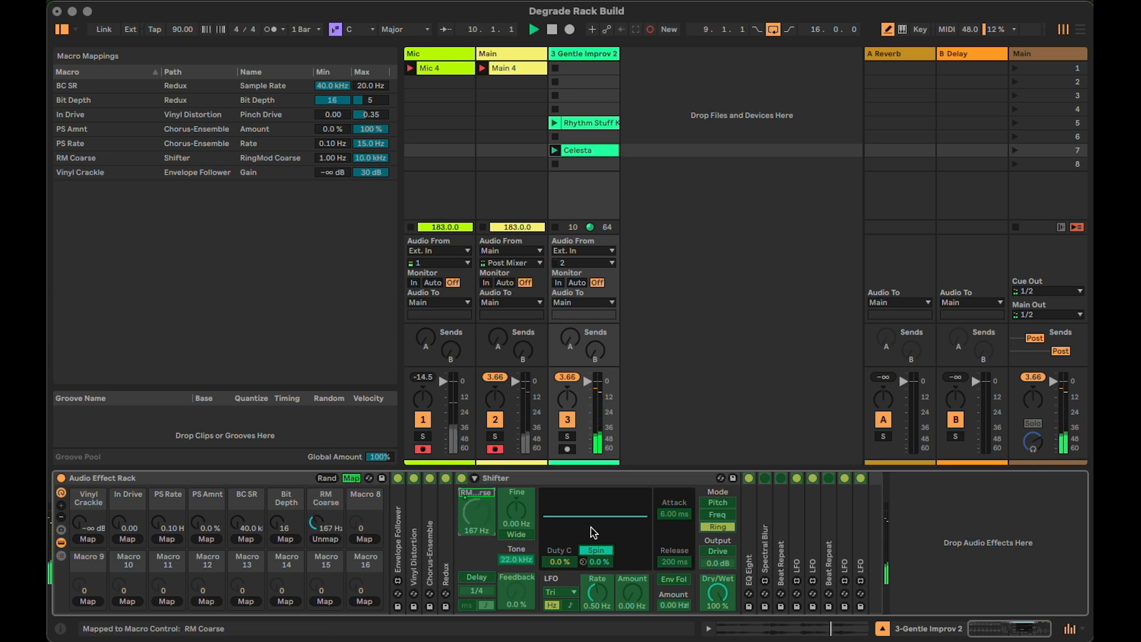
Map Shifter's Dry/Wet to Macro 8 and rename the macro Rm D/W
click(361, 538)
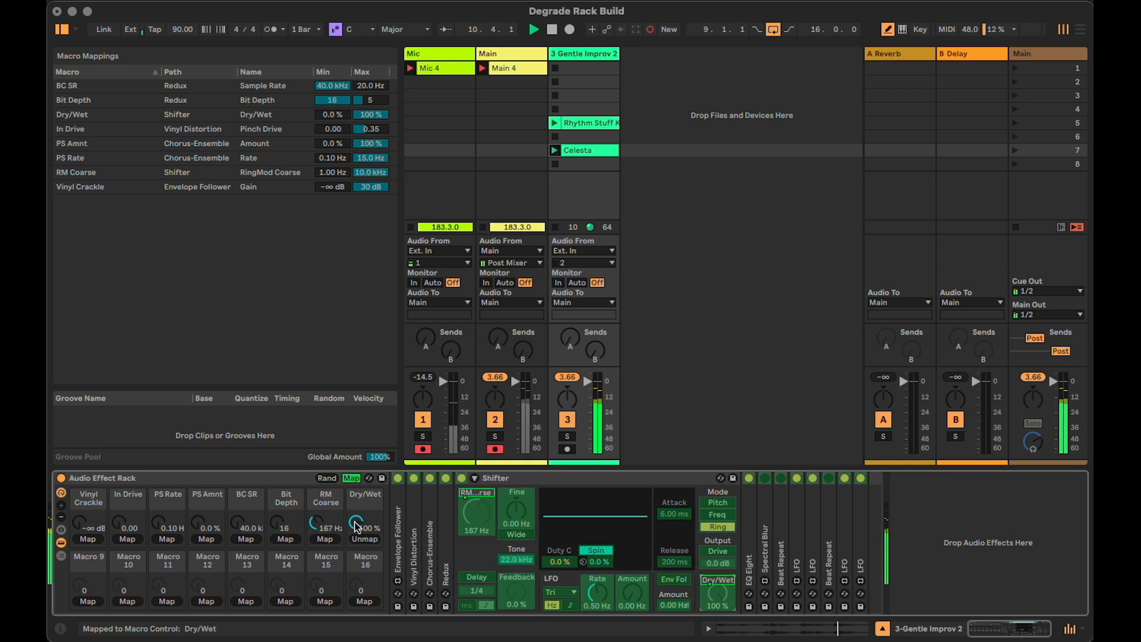
key(super+r)
text(R)
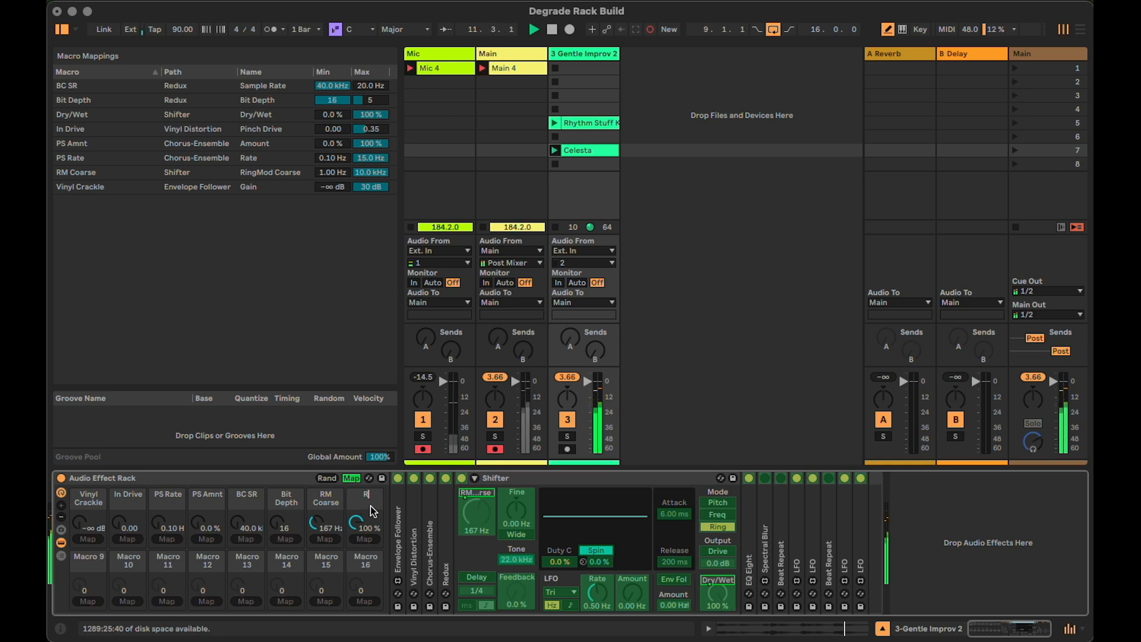
text(m D/W)
key(Return)
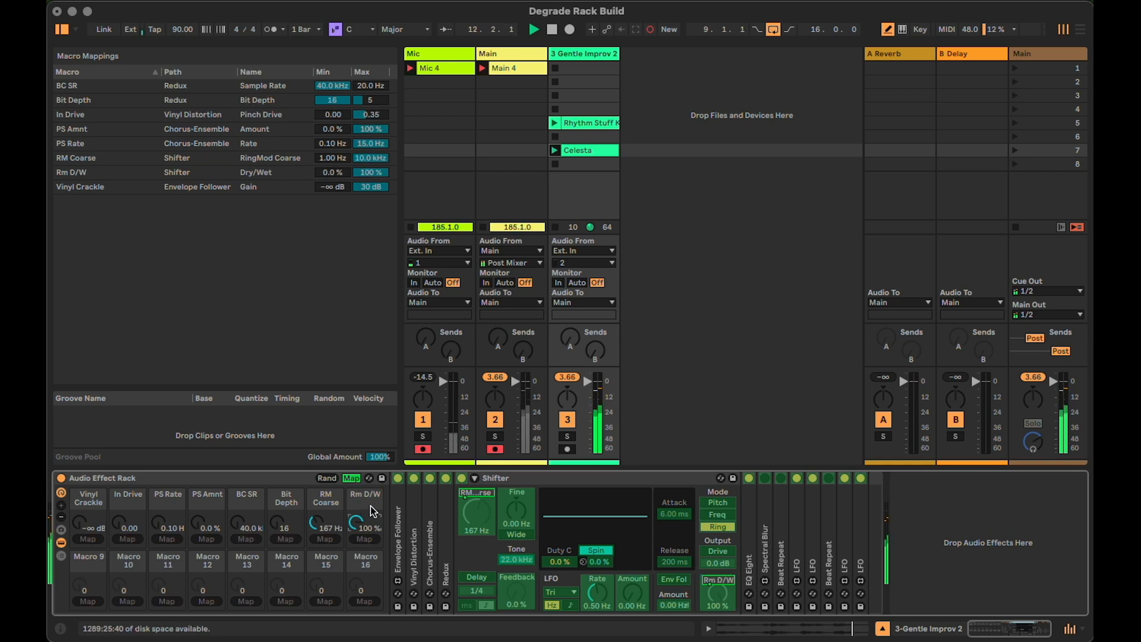
Audition the ring modulation up to 16.9 Hz and 72 % wet, and return RM Coarse to 1.00 Hz and Rm D/W to 0.0 %
drag(325, 519, 359, 570)
click(351, 478)
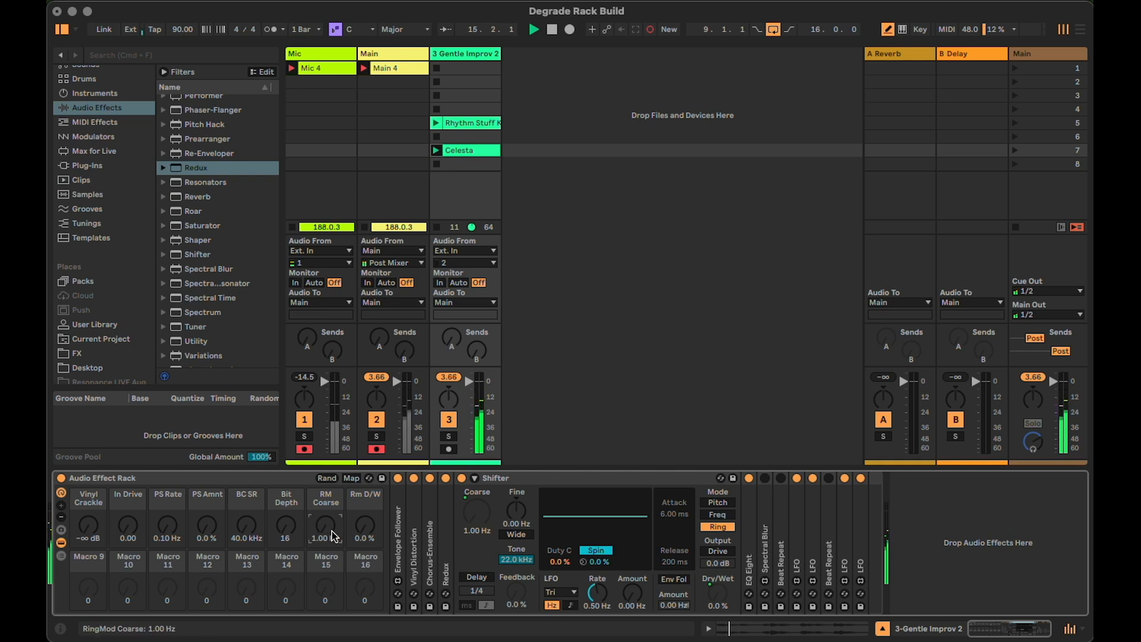
drag(359, 535, 359, 527)
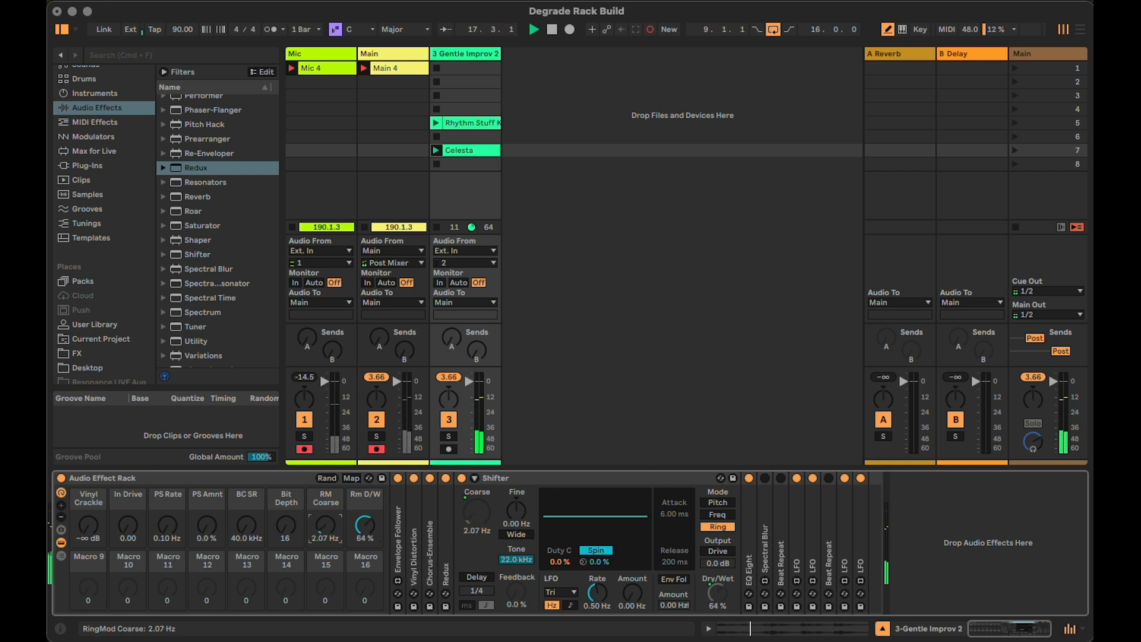
drag(329, 526, 365, 523)
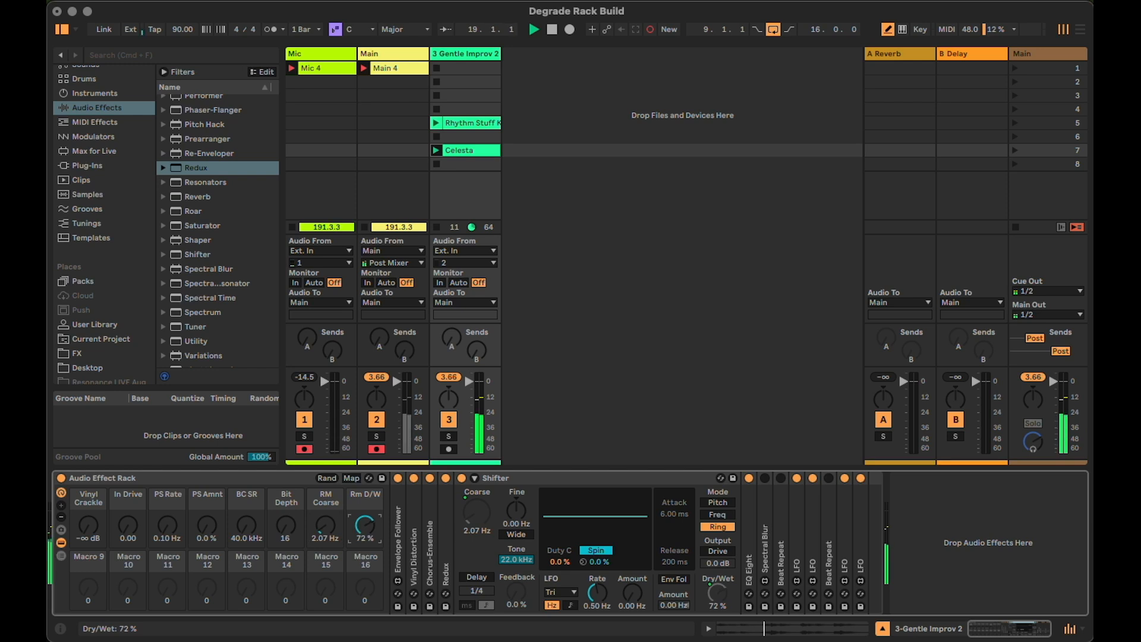
drag(326, 527, 326, 522)
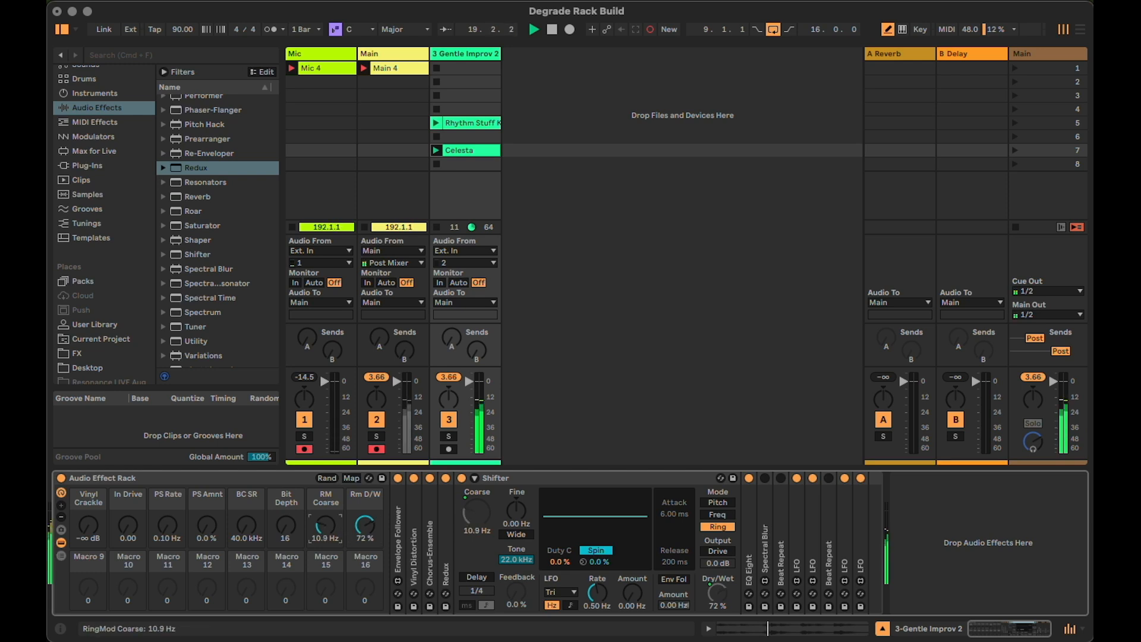
double_click(352, 525)
double_click(329, 522)
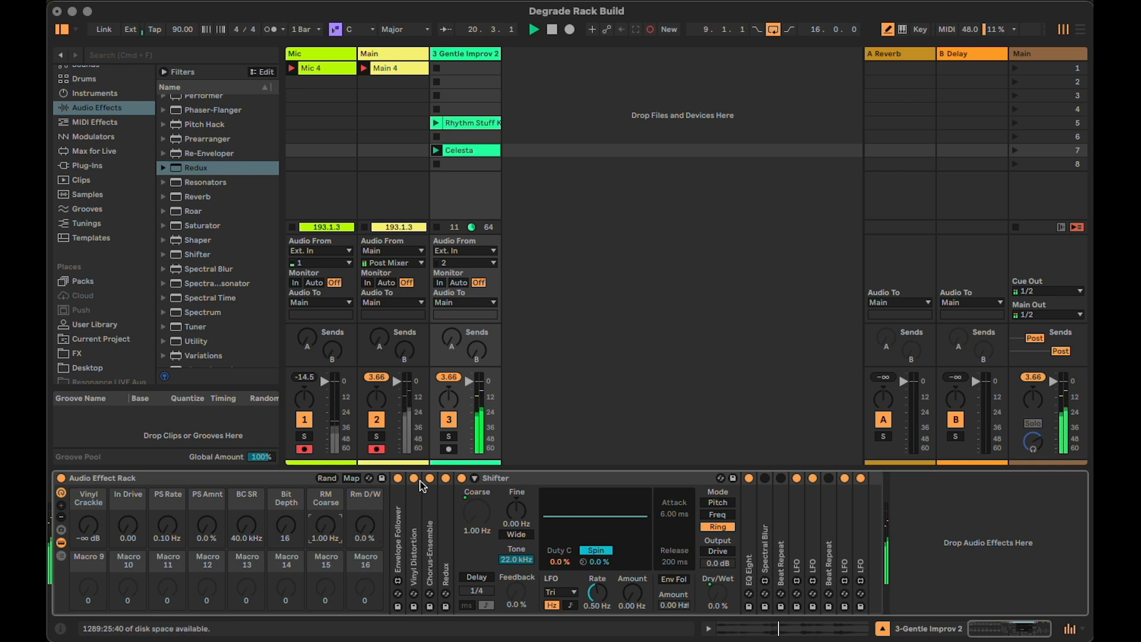
Collapse Shifter, map the frequency of EQ Eight's band 1 to Macro 9 and turn the macro up to 22.0 kHz
double_click(555, 478)
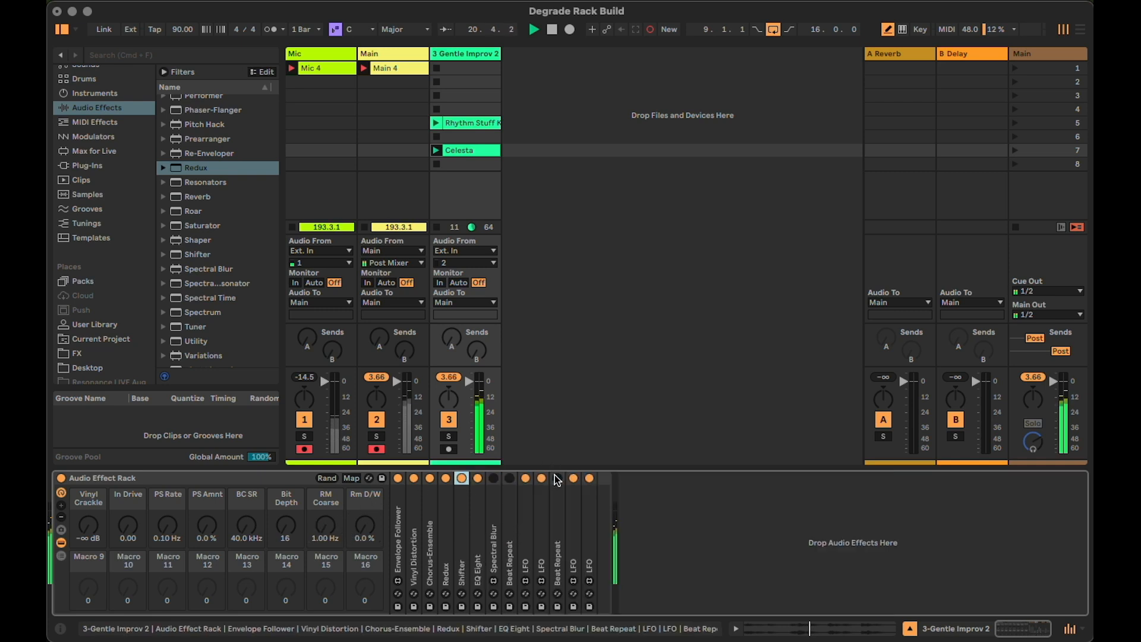
double_click(479, 542)
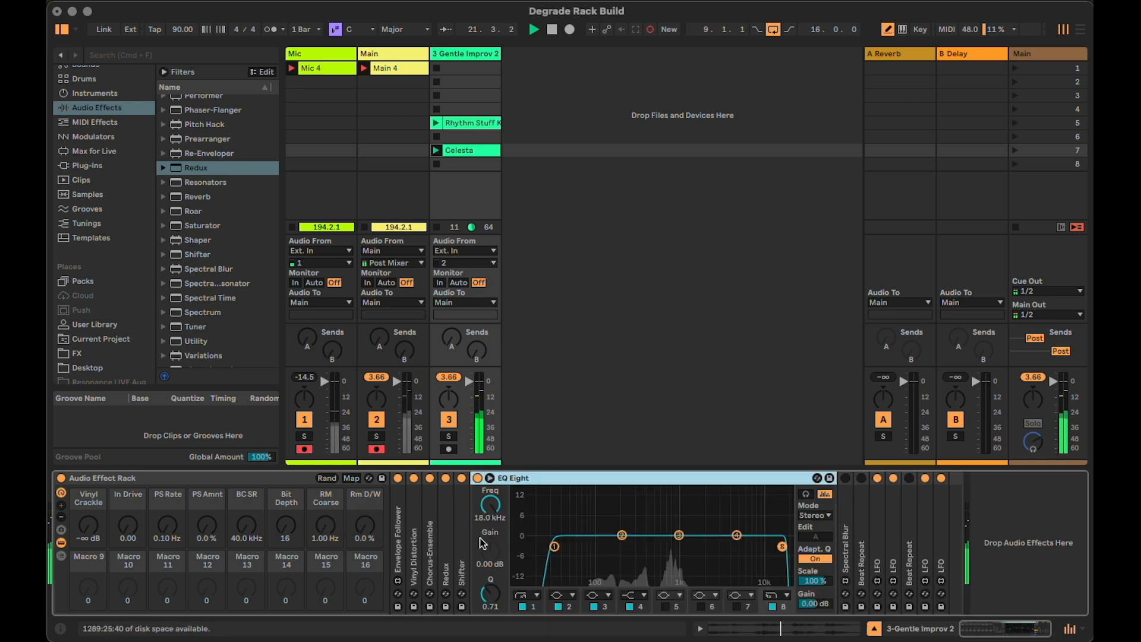
click(554, 546)
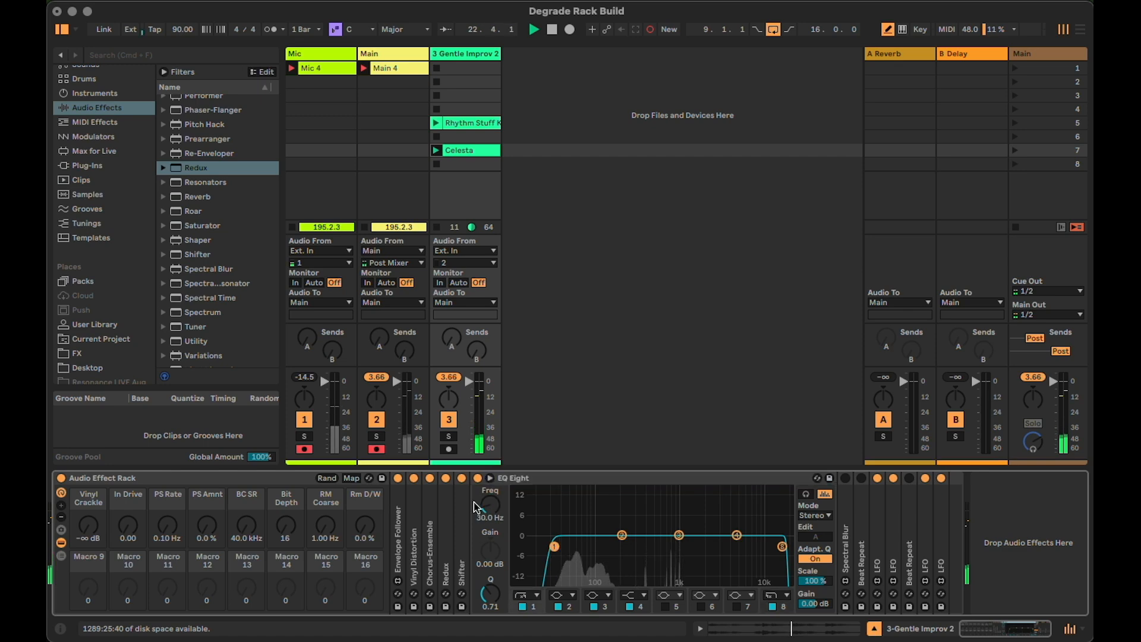
click(352, 479)
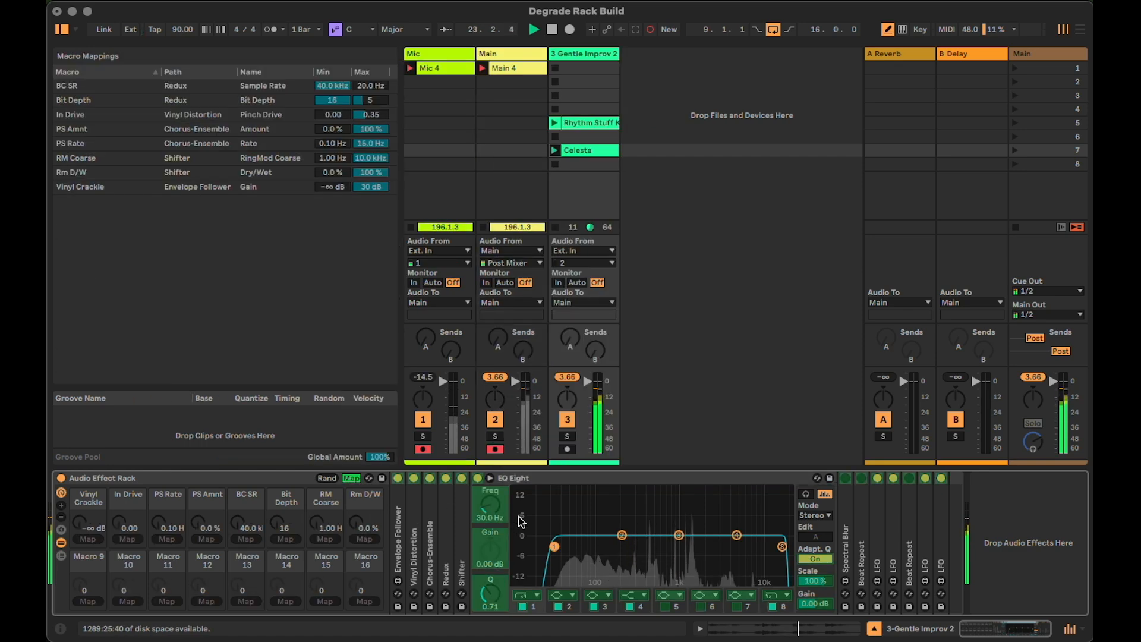
click(87, 601)
drag(79, 586, 79, 523)
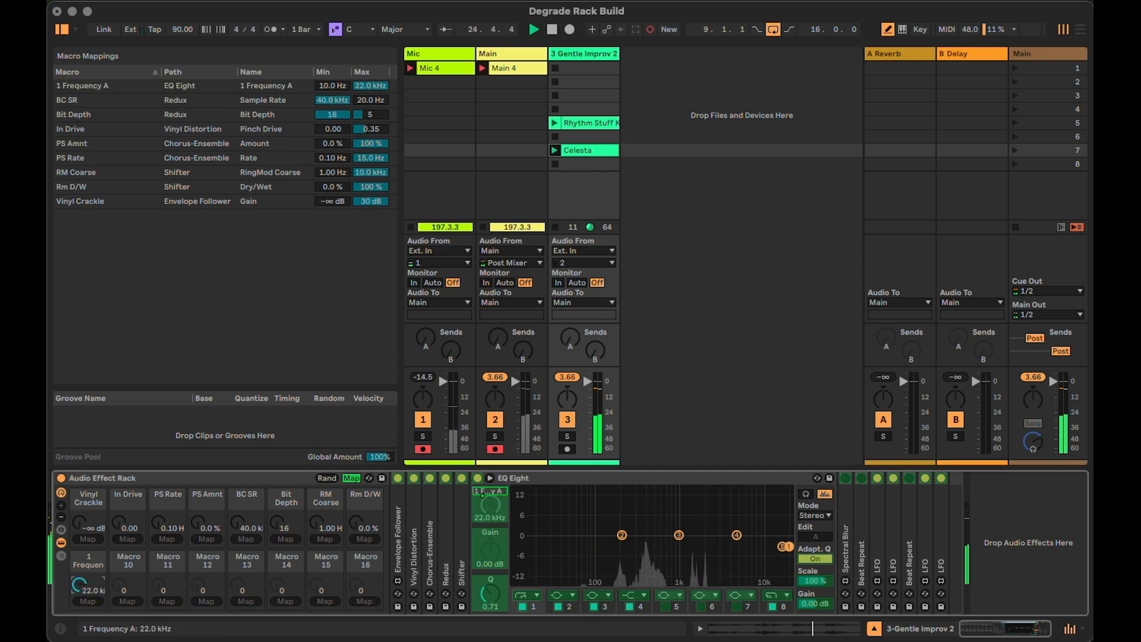
Limit Macro 9's maximum for the EQ Eight band 1 frequency to 1.16 kHz and rename the macro Hi Pass
drag(371, 85, 371, 111)
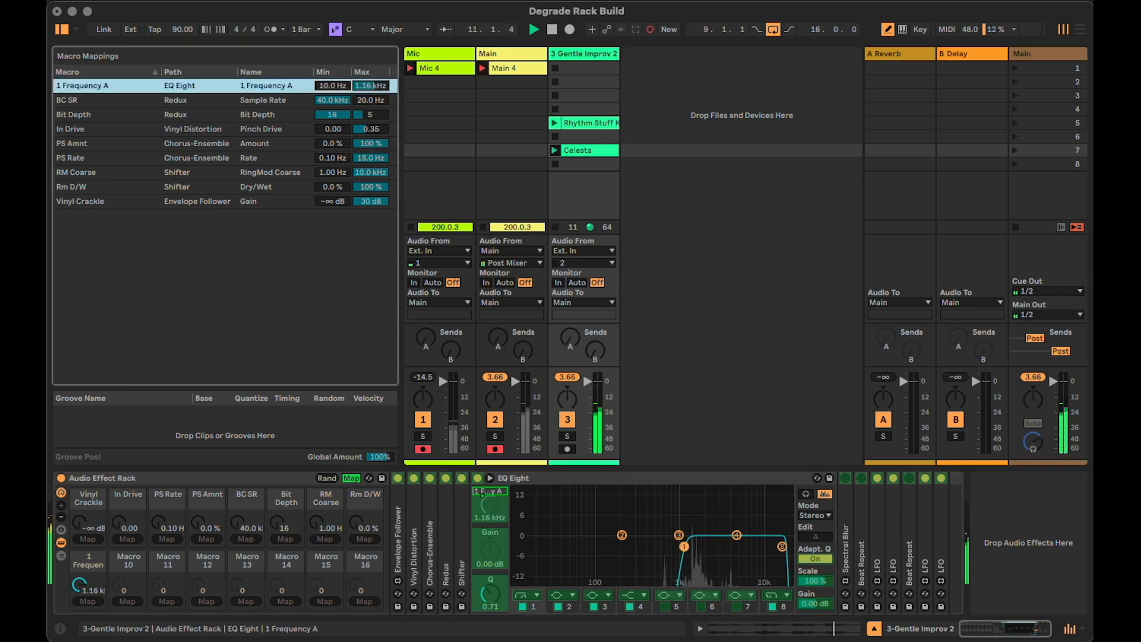
click(89, 562)
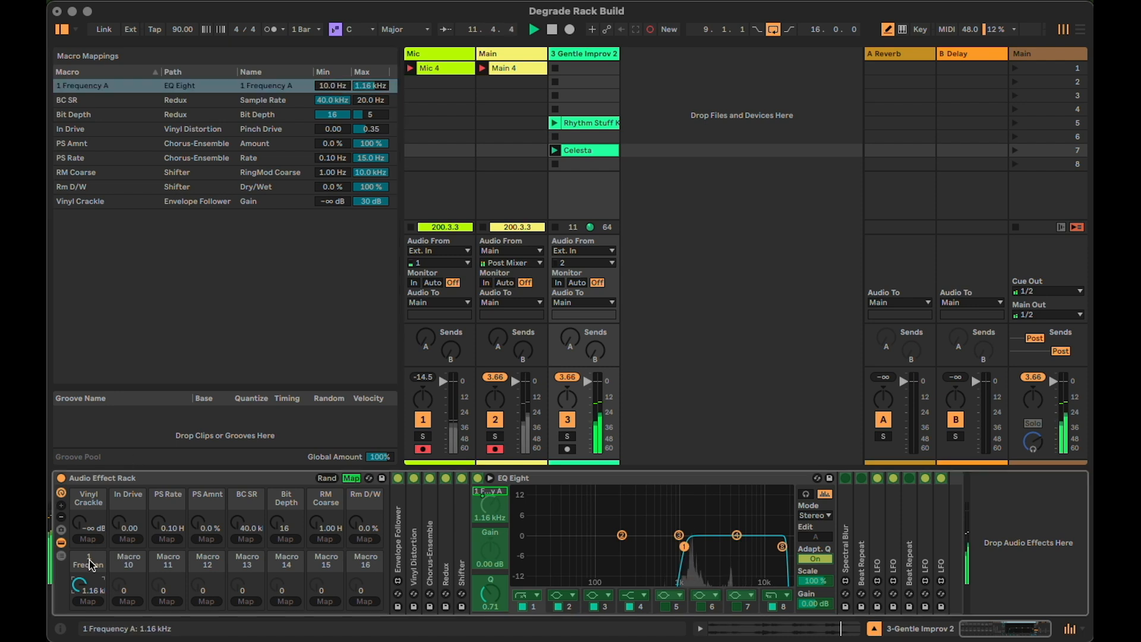
key(super+r)
text(Hi Pass)
key(Return)
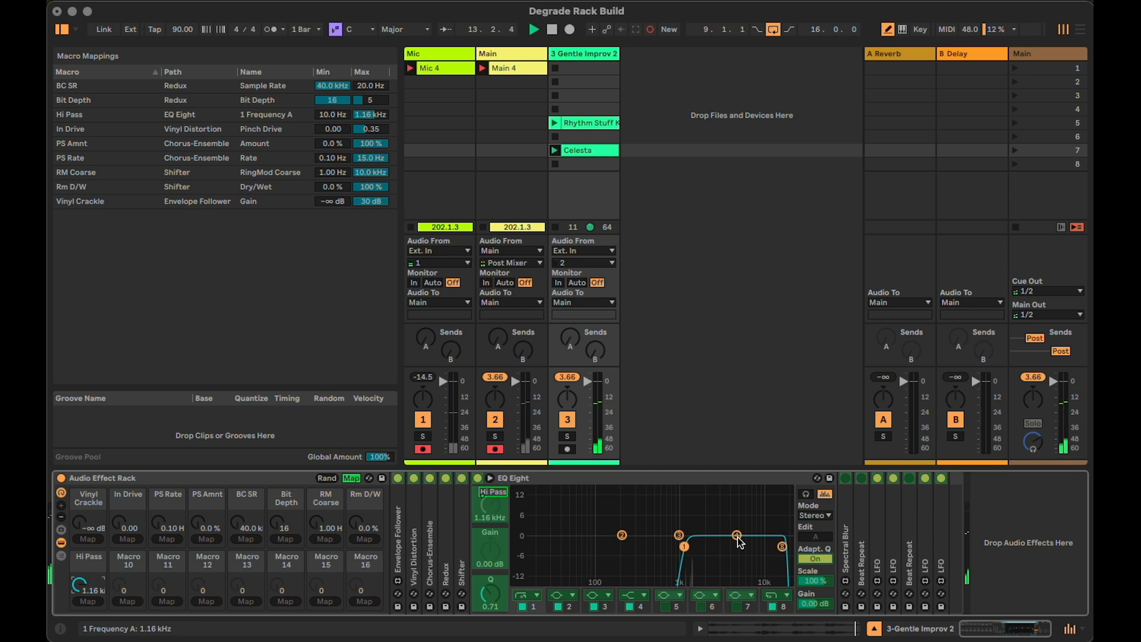
Map the frequency of EQ Eight's band 8 to Macro 10 and rename the macro Lo Pass
click(782, 546)
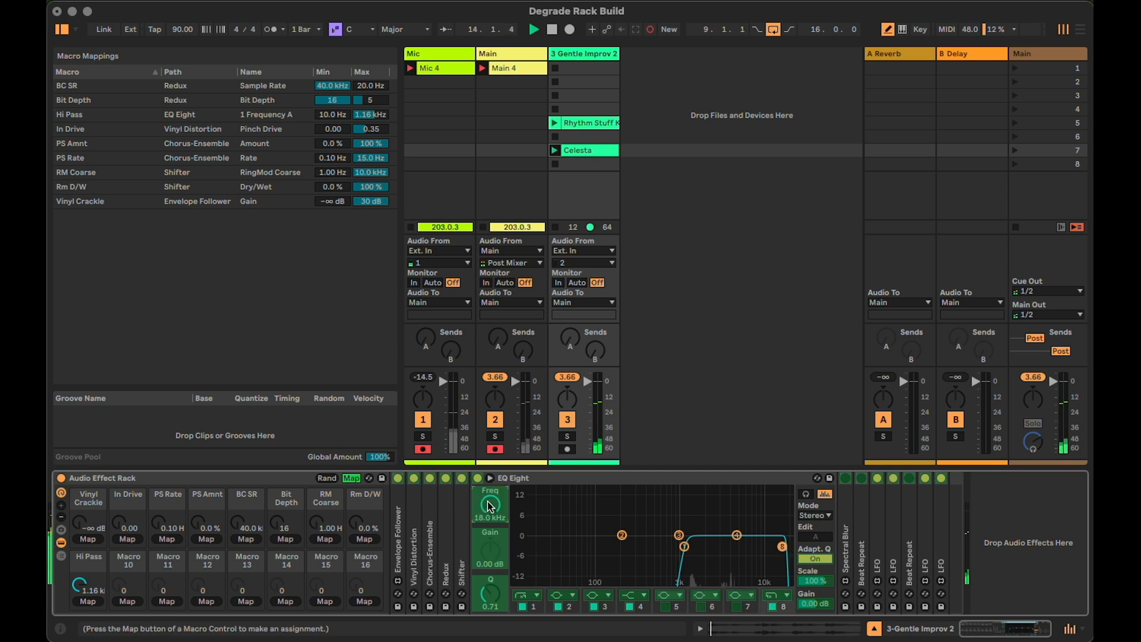
click(125, 601)
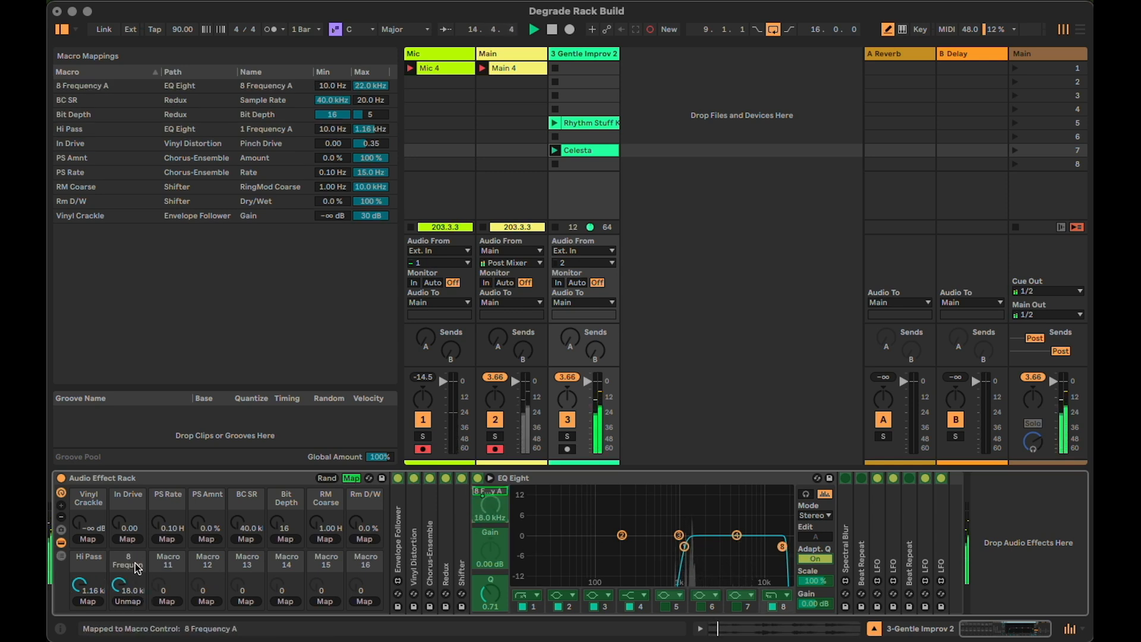
key(super+r)
text(Lo)
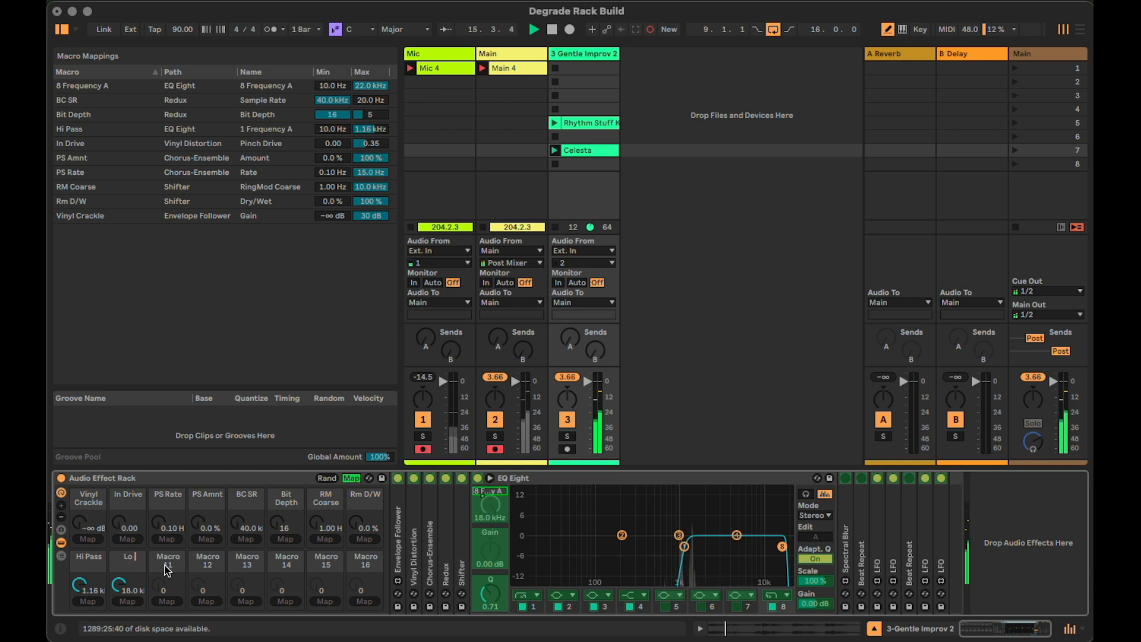
text( Pass)
key(Return)
Set Lo Pass's mapping minimum to 2.53 kHz, set Hi Pass to 10.0 Hz and Lo Pass to 22.0 kHz, and collapse EQ Eight
drag(127, 580, 127, 630)
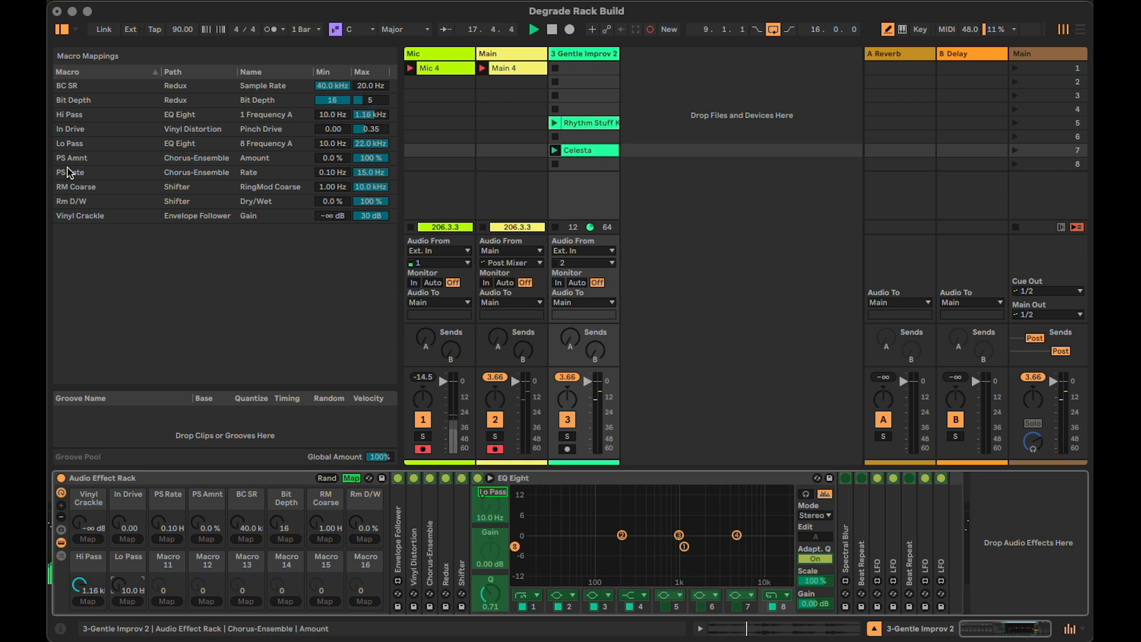
drag(332, 143, 332, 118)
drag(79, 586, 79, 621)
drag(119, 586, 119, 532)
double_click(566, 477)
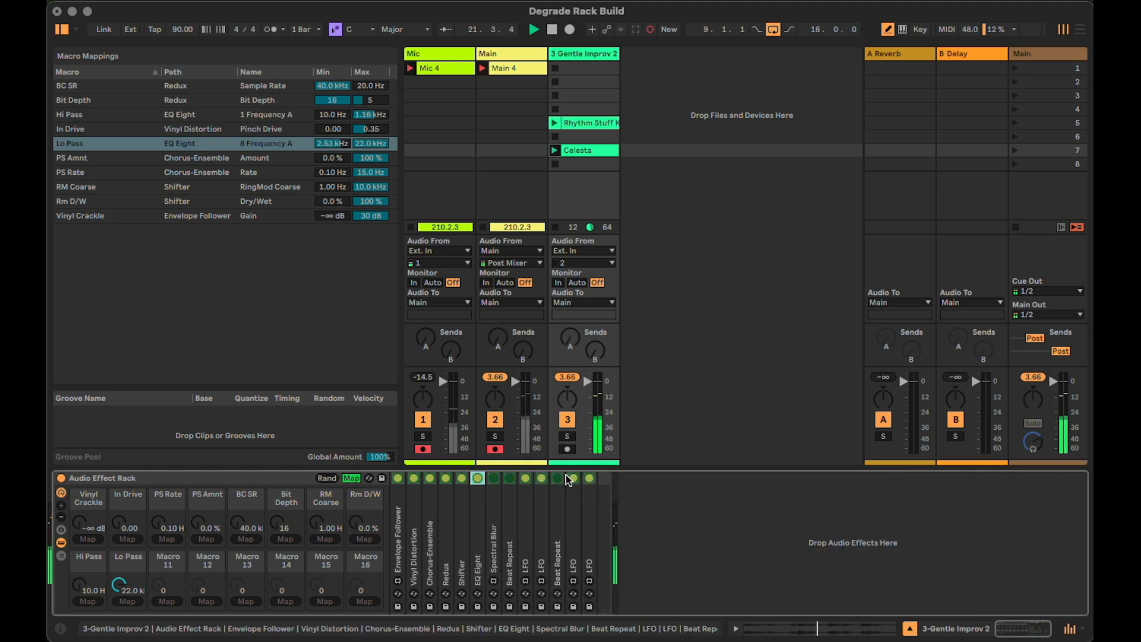
Expand Spectral Blur and map its Dry/Wet to Macro 11
double_click(496, 545)
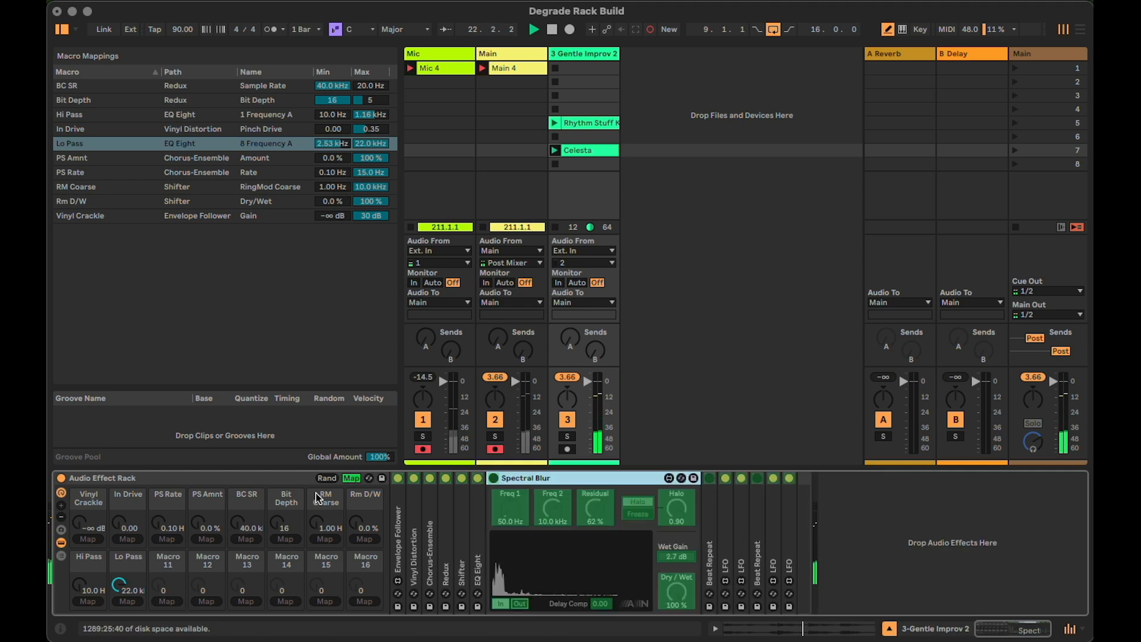
click(352, 478)
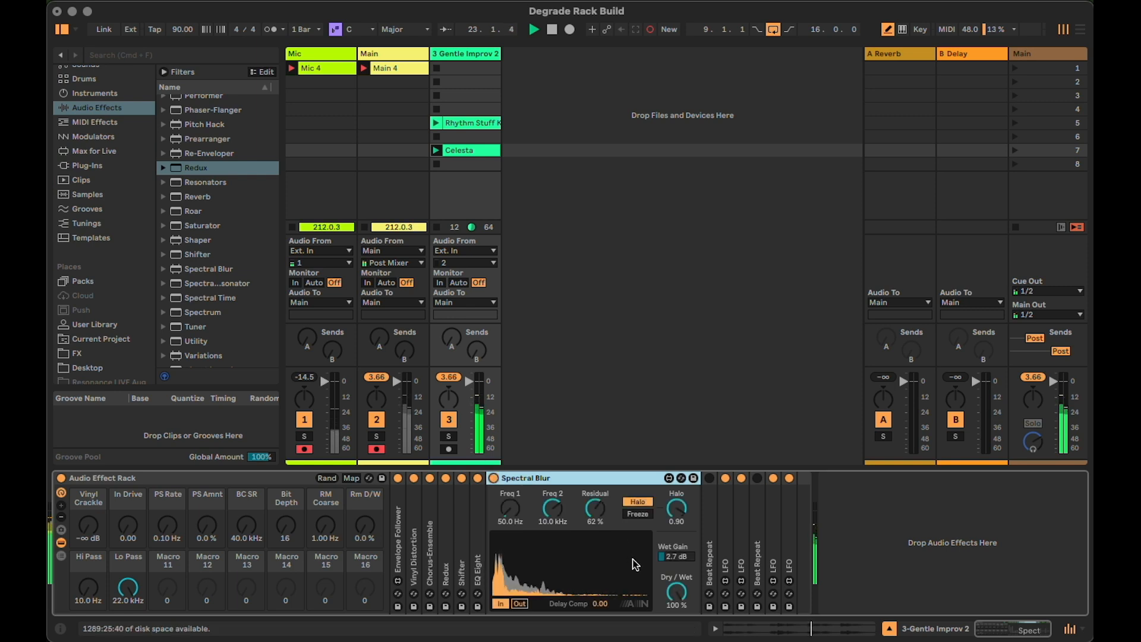
click(352, 479)
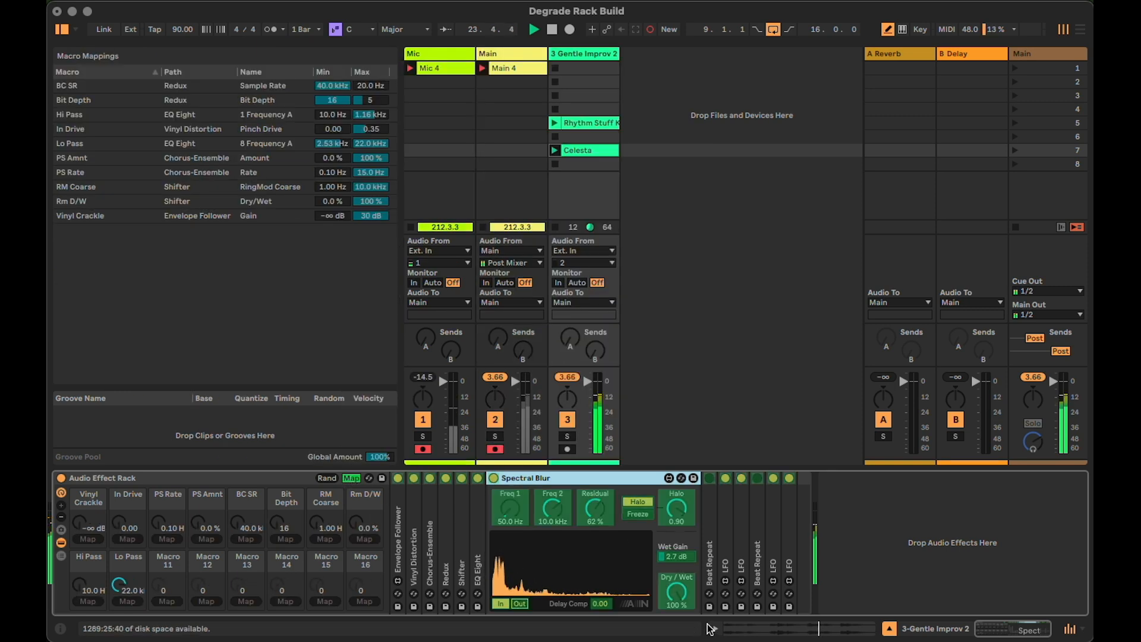
click(674, 589)
click(167, 602)
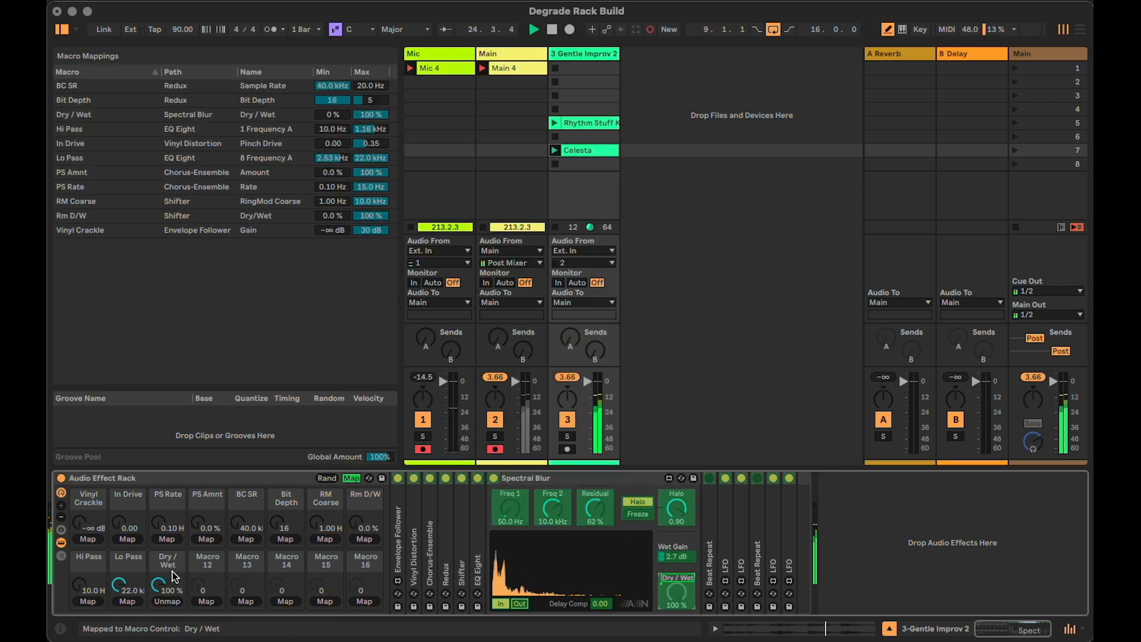
Rename Macro 11 Blur D/W, collapse Spectral Blur and turn the macro down to 0 %
key(super+r)
text(Bl)
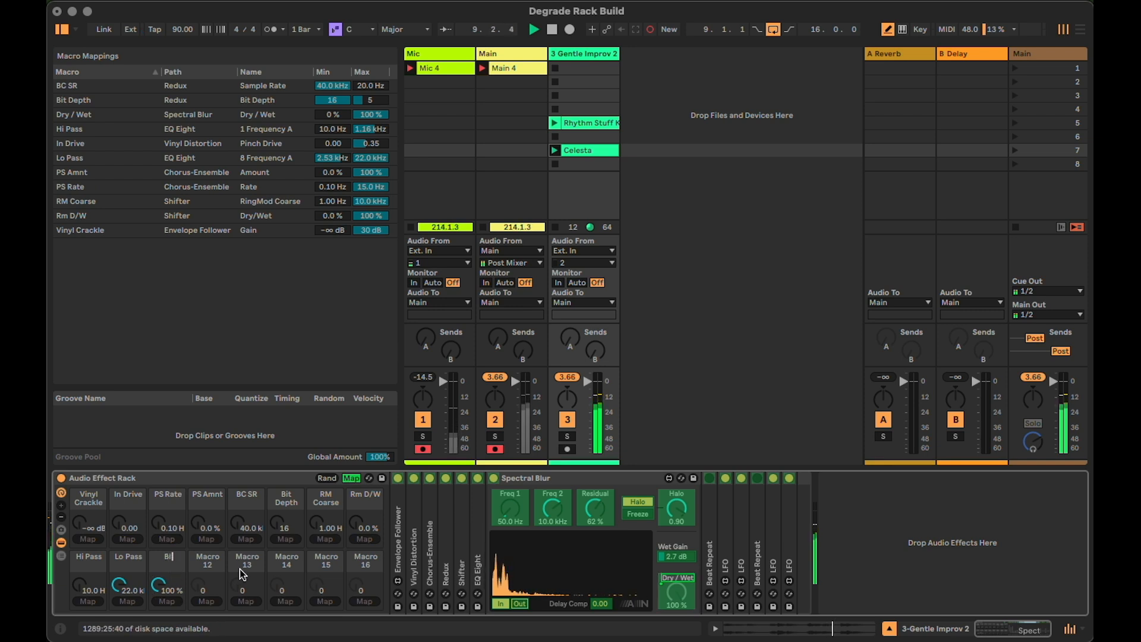
text(ur D/W)
key(Return)
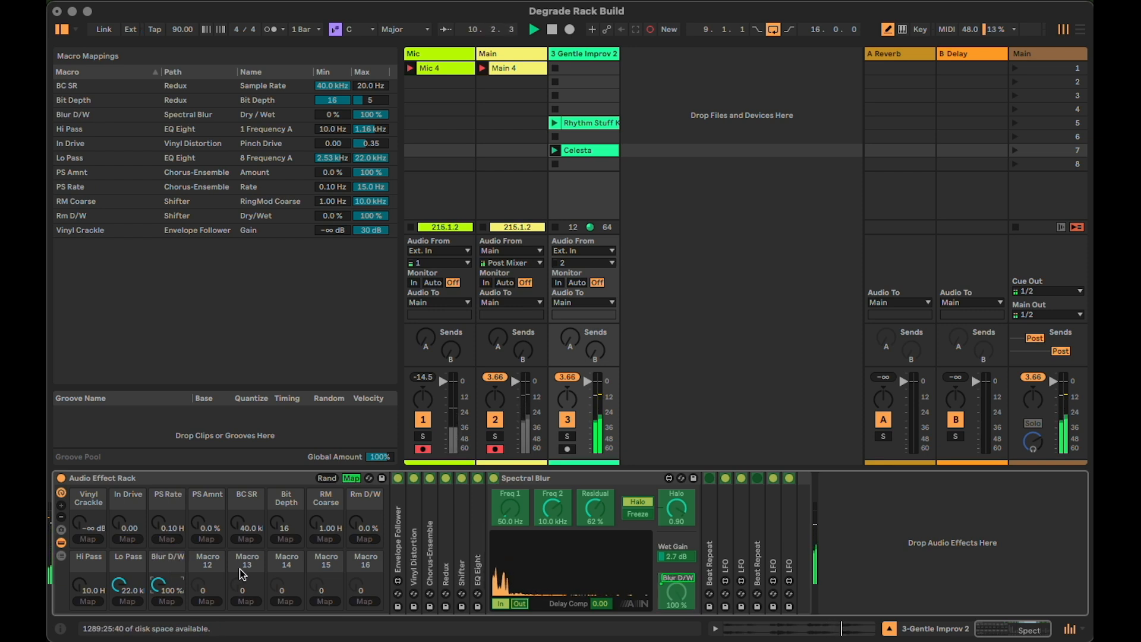
double_click(562, 479)
drag(170, 584, 170, 637)
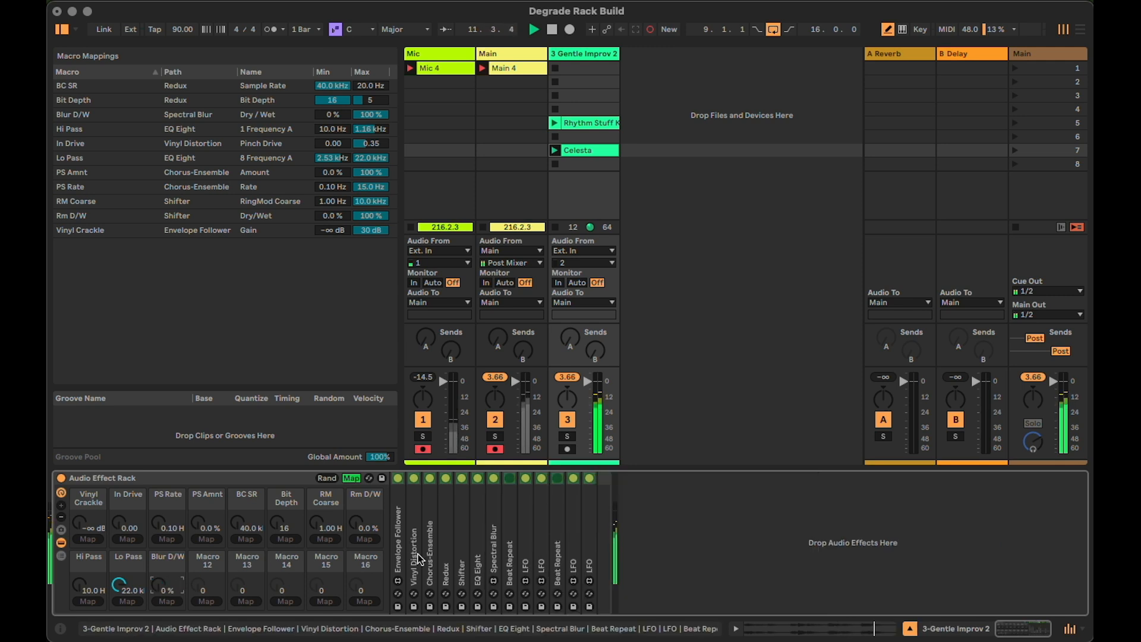
Expand both Beat Repeat devices and map the Chance of each to Macro 12
double_click(508, 539)
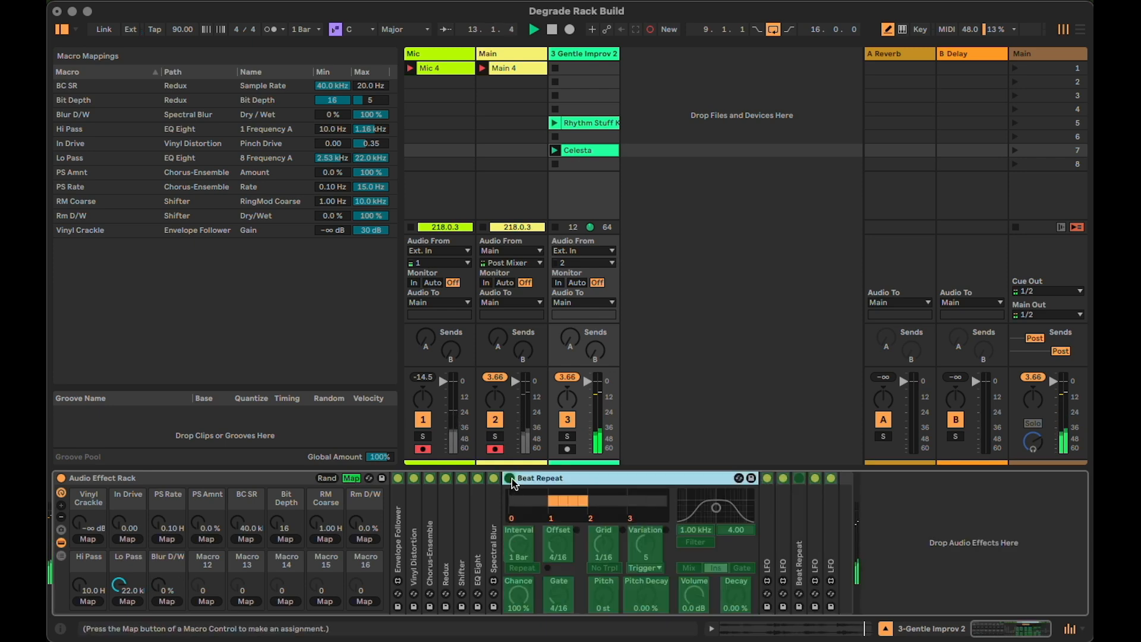
click(353, 478)
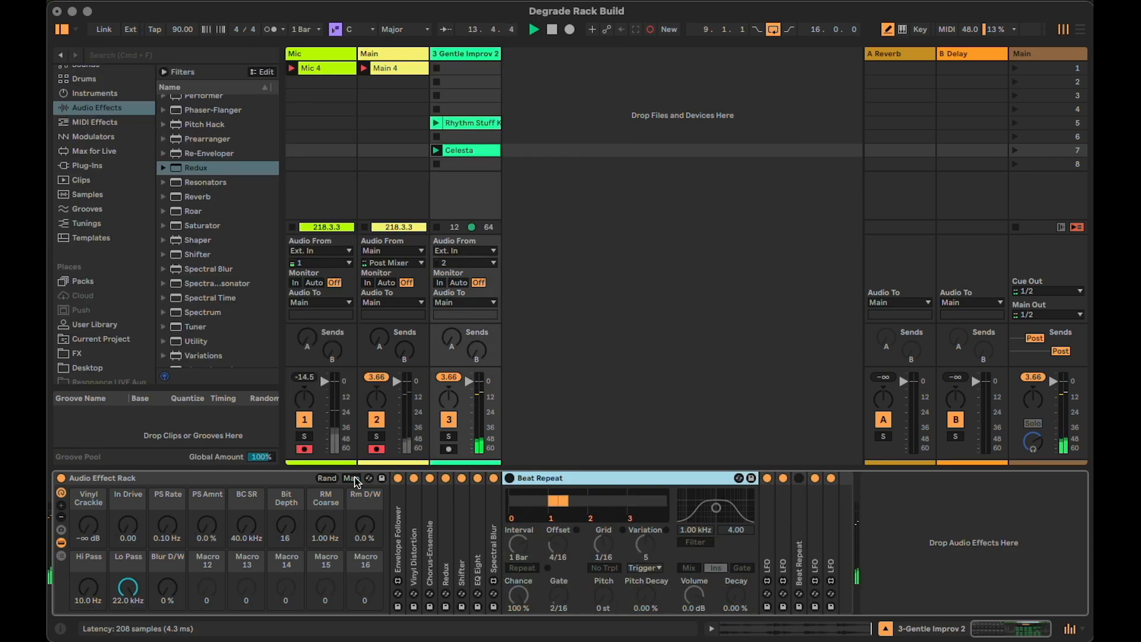
click(353, 478)
click(516, 596)
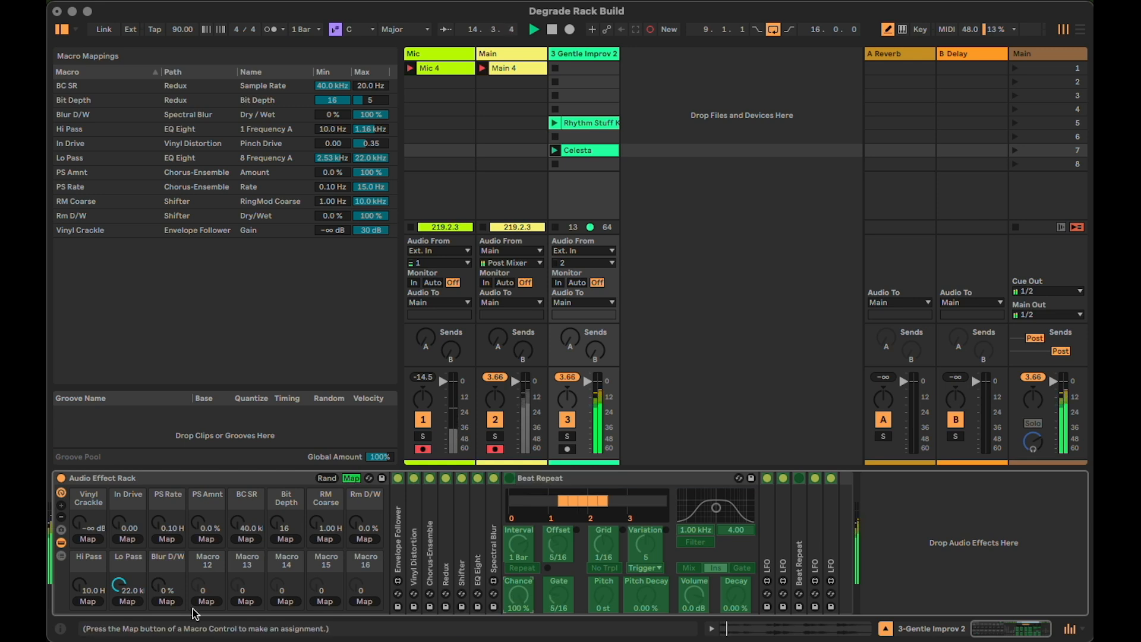
click(202, 601)
double_click(799, 561)
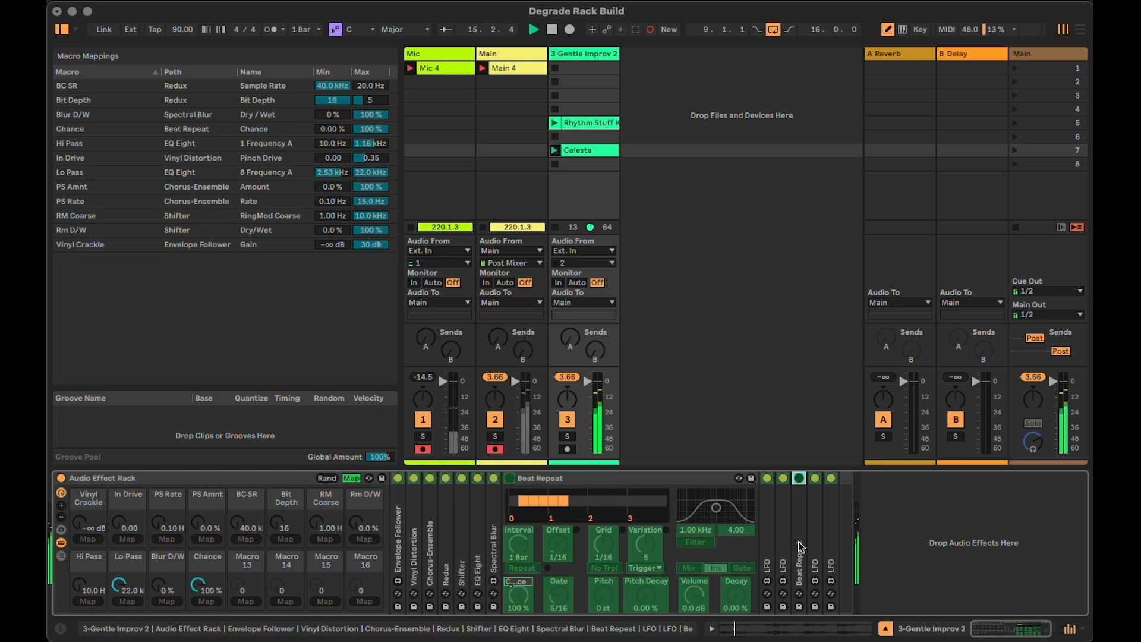
click(820, 602)
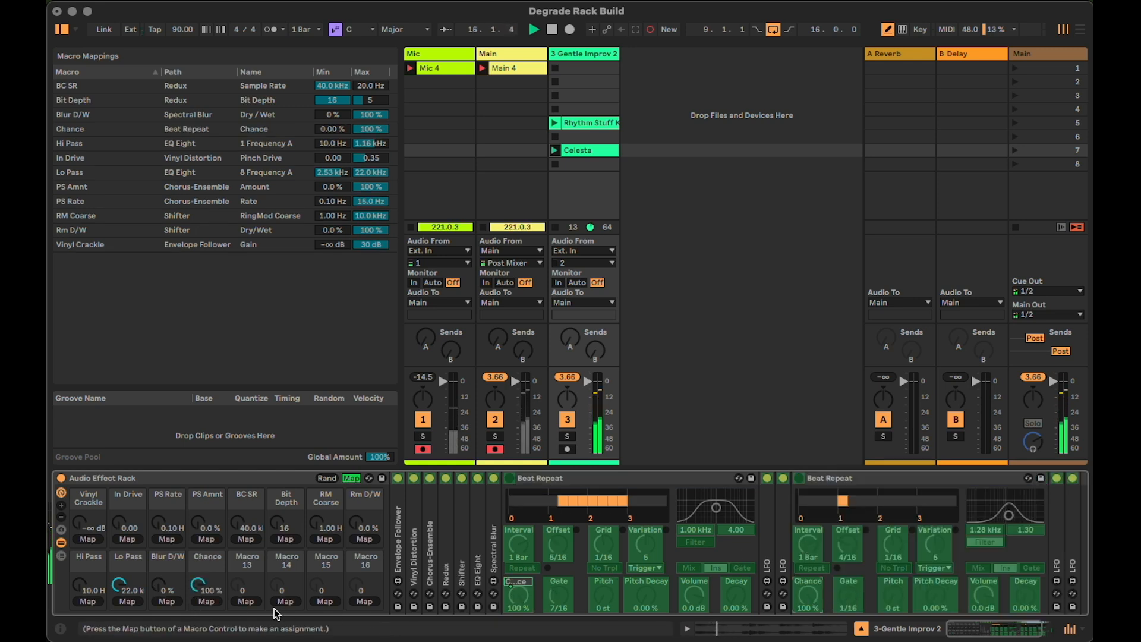
click(209, 602)
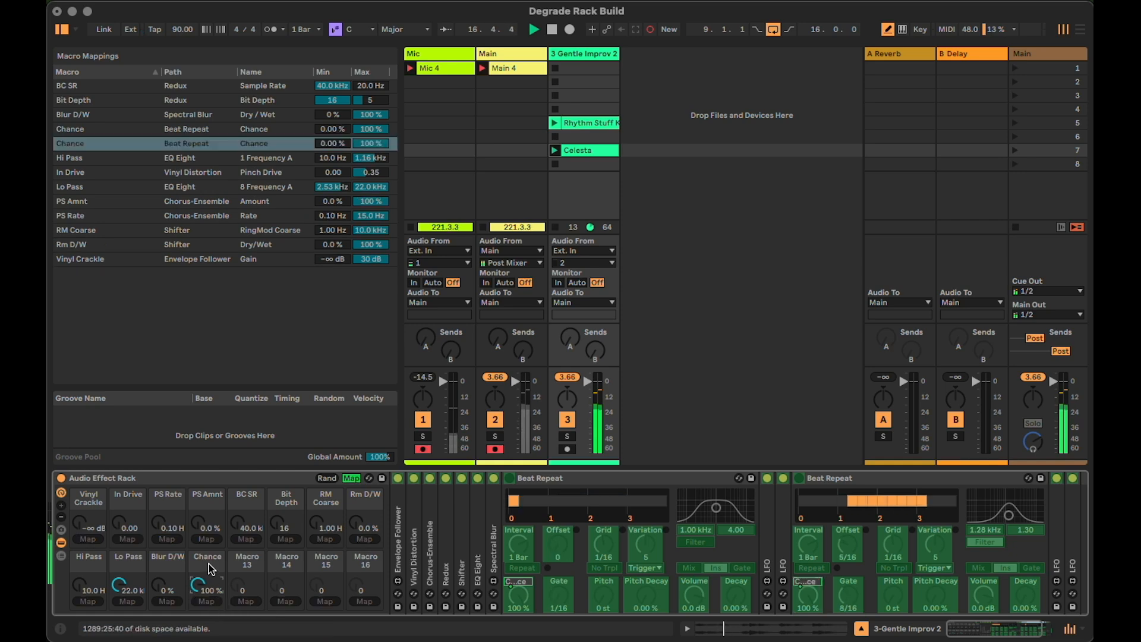
Rename Macro 12 Glitch Chance
key(super+r)
text(Glitc)
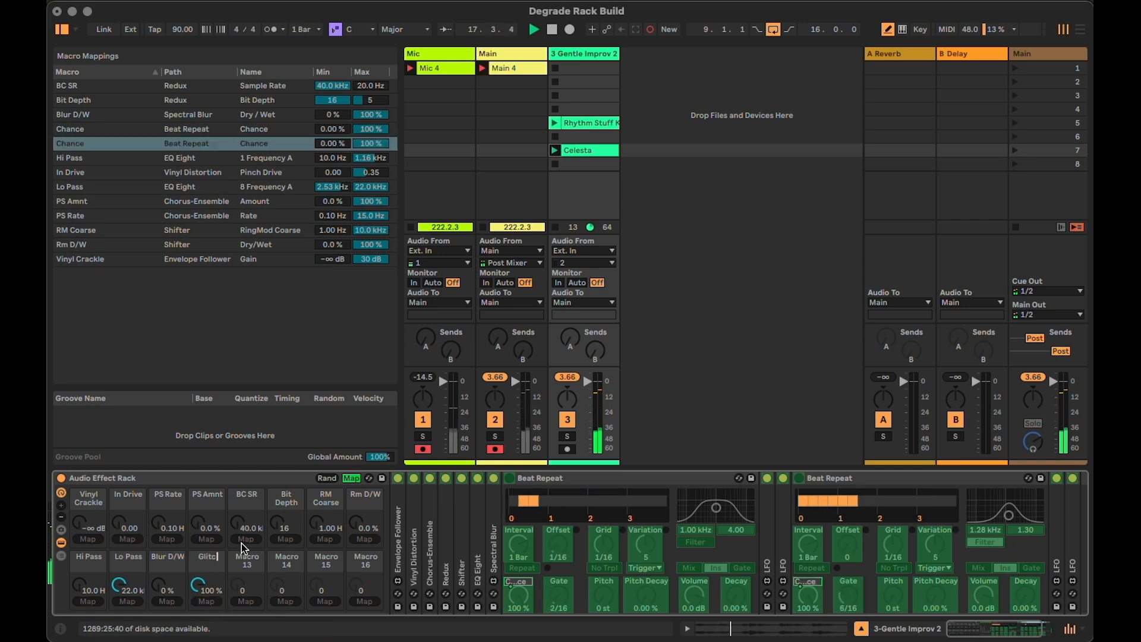
text(h Chance)
key(Return)
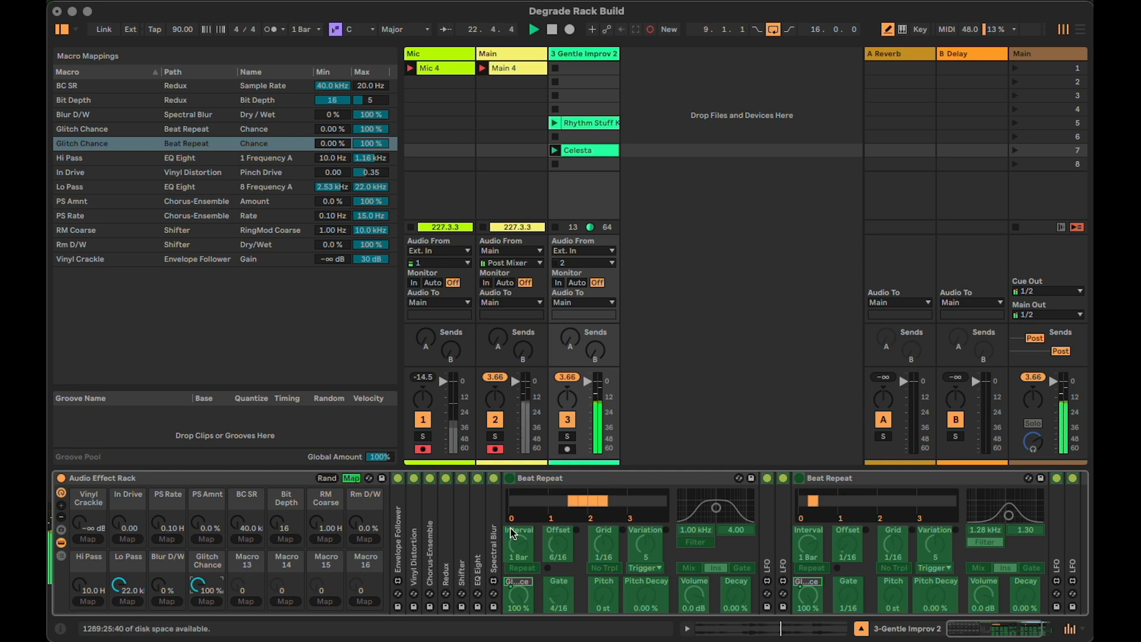
Map the Pitch Decay of both Beat Repeats to Macro 13
click(246, 601)
click(935, 594)
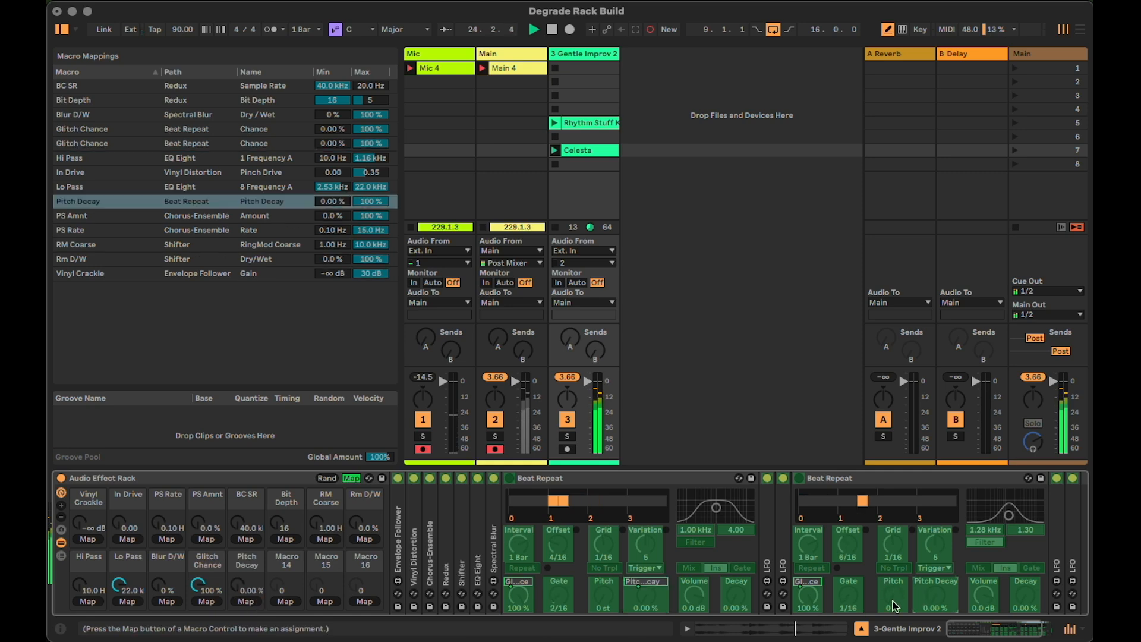
Raise the Pitch Decay macro to 93.7 %, leave mapping mode and activate both Beat Repeats
drag(243, 589, 243, 547)
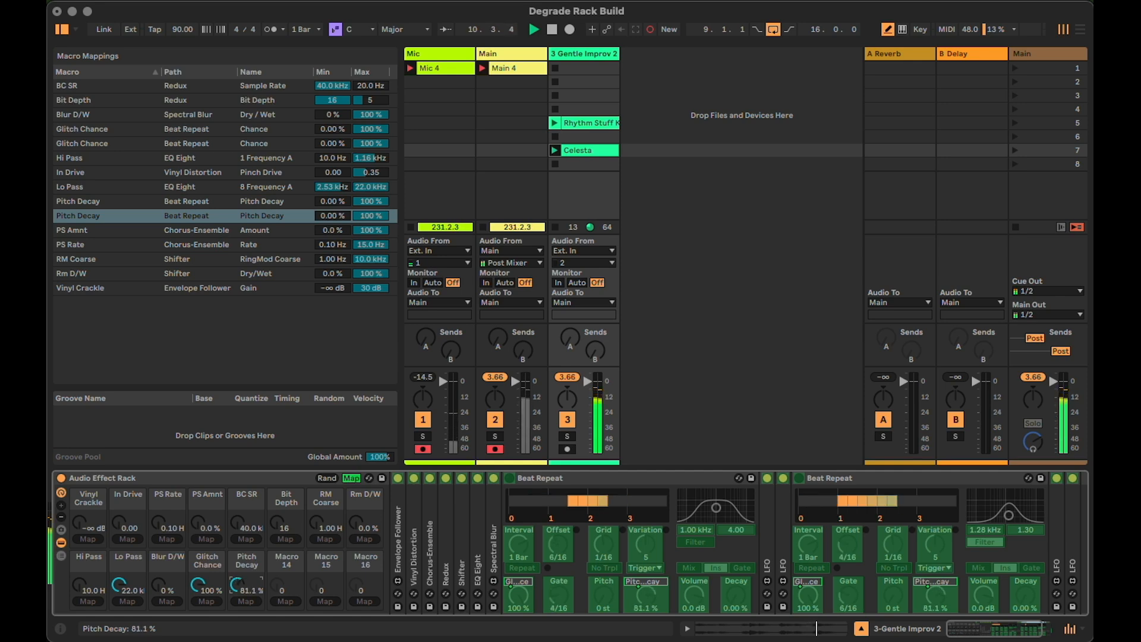
drag(246, 544, 246, 538)
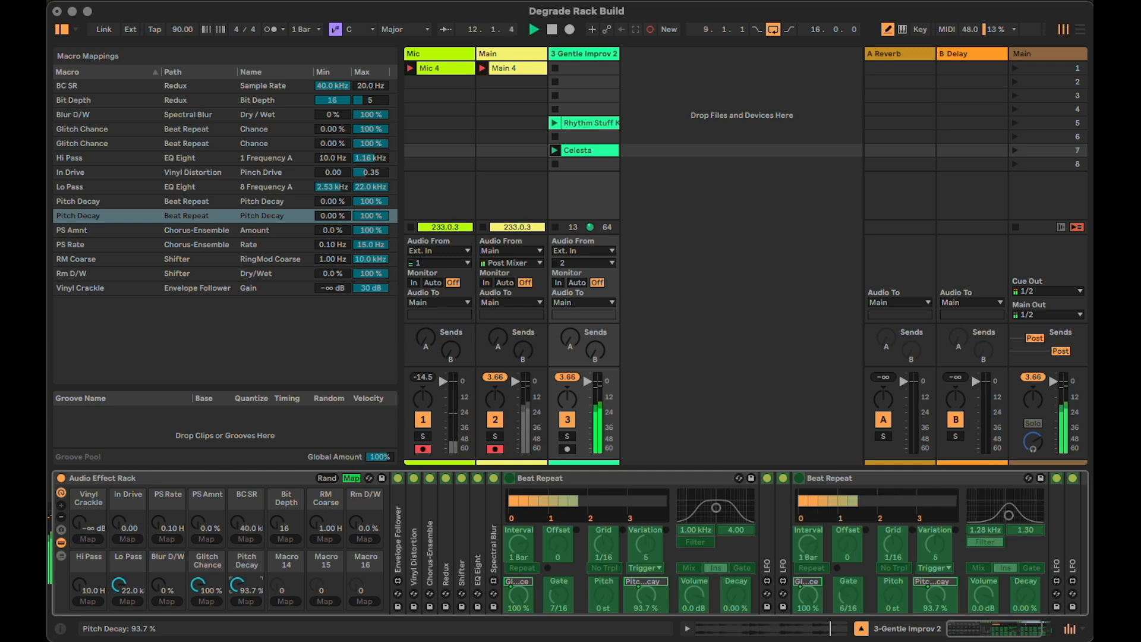
click(353, 478)
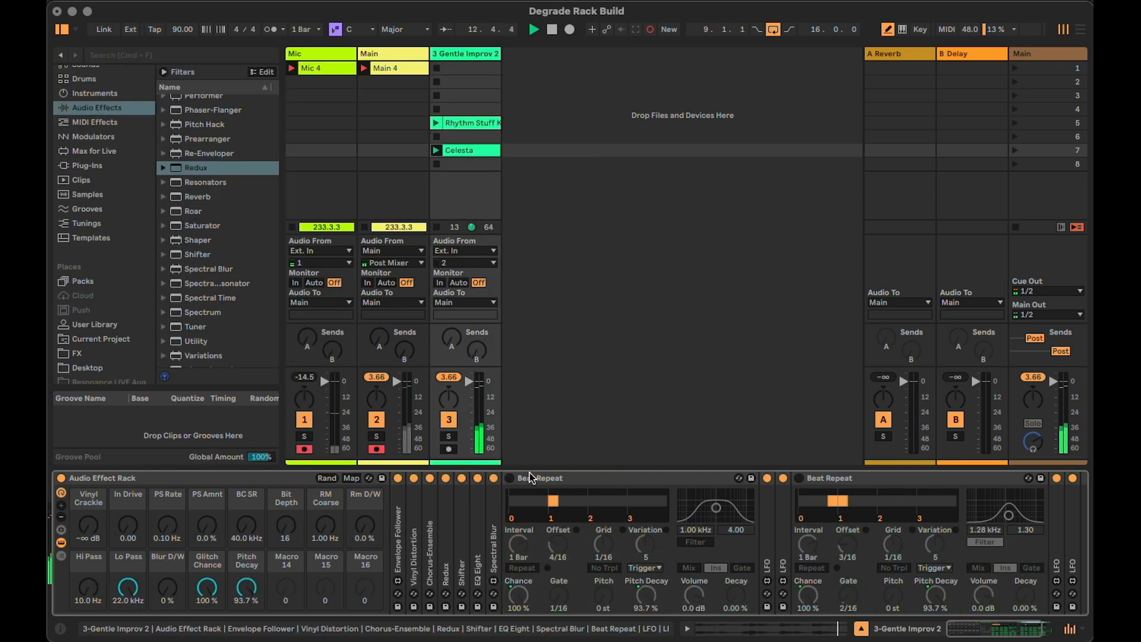
click(799, 478)
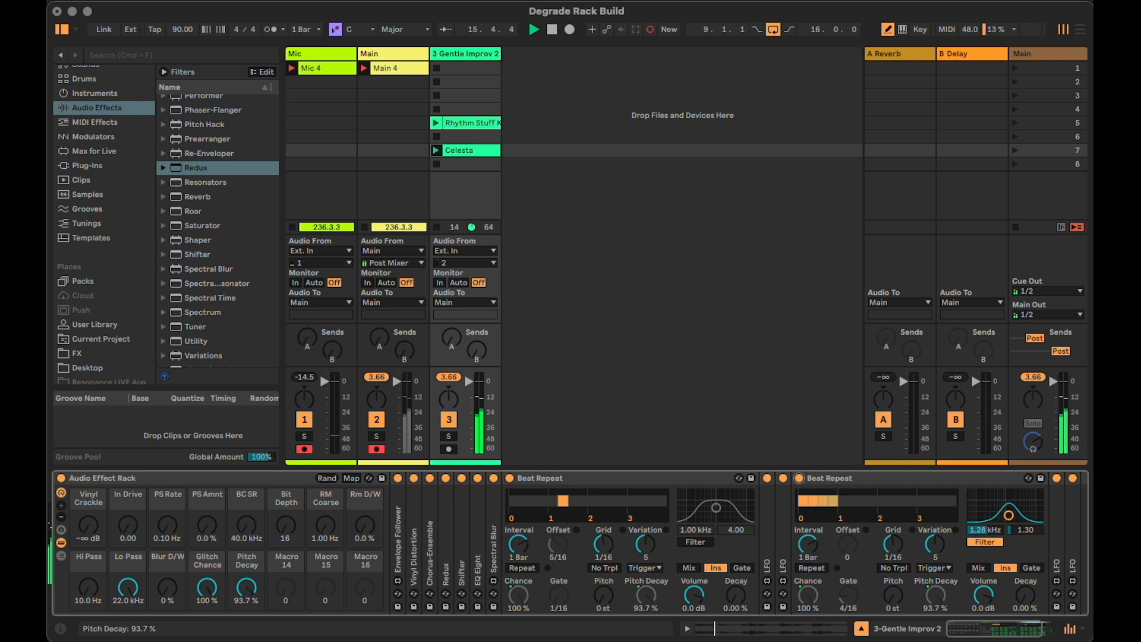
Turn Glitch Chance and Pitch Decay down to 0.00 % and collapse both Beat Repeats
drag(246, 588, 211, 618)
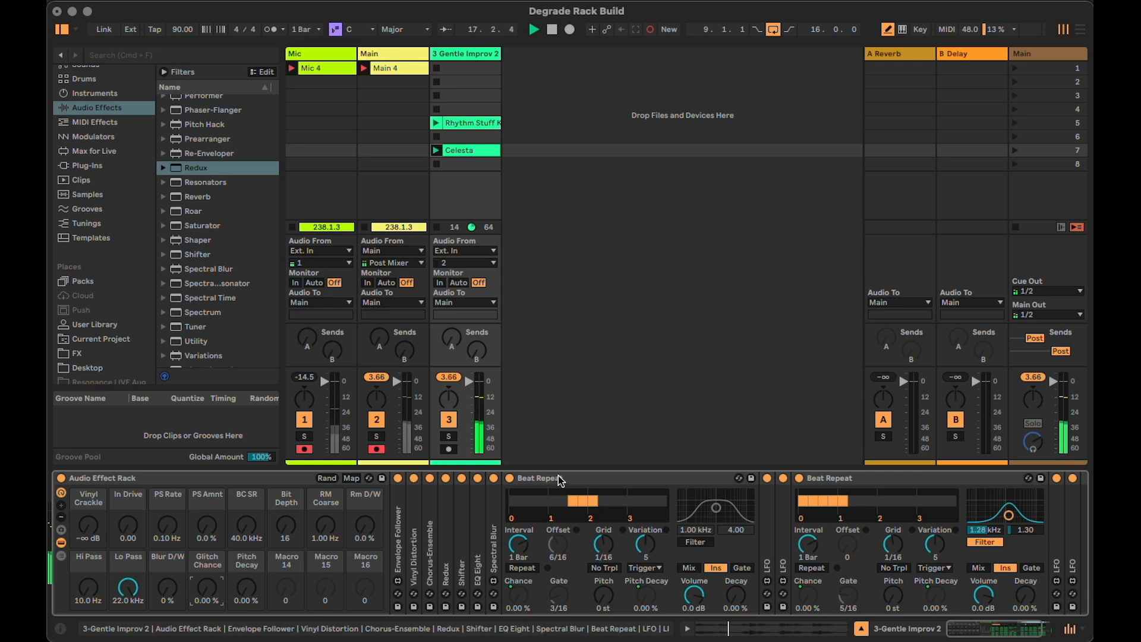
double_click(606, 480)
double_click(605, 479)
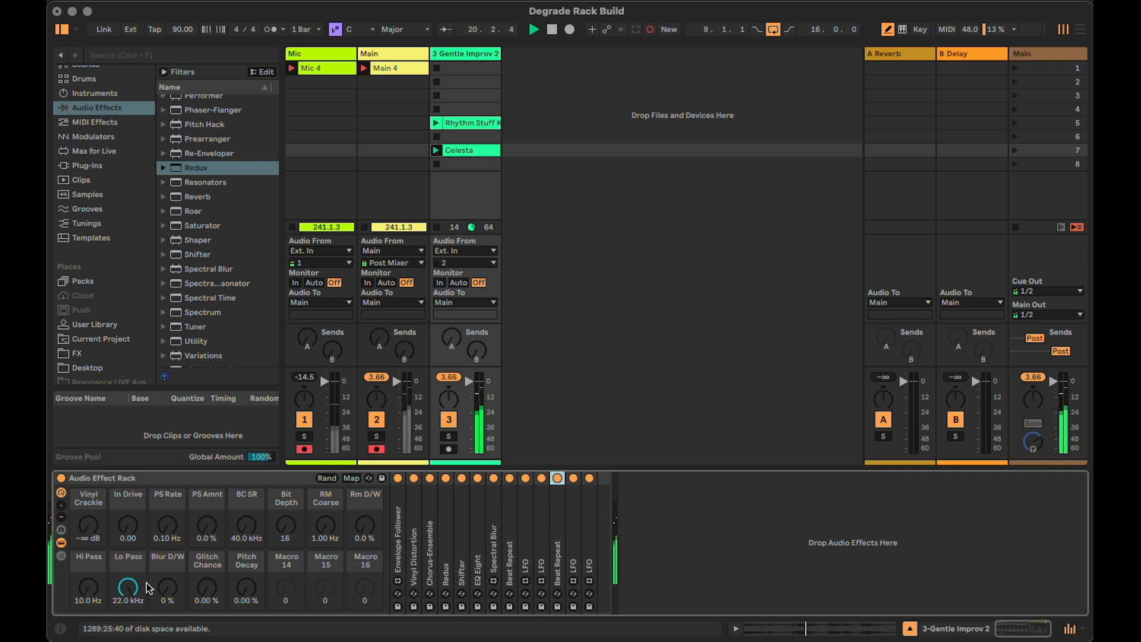
Show the rack's macro variations and store the current settings as a new variation named Clean
click(62, 530)
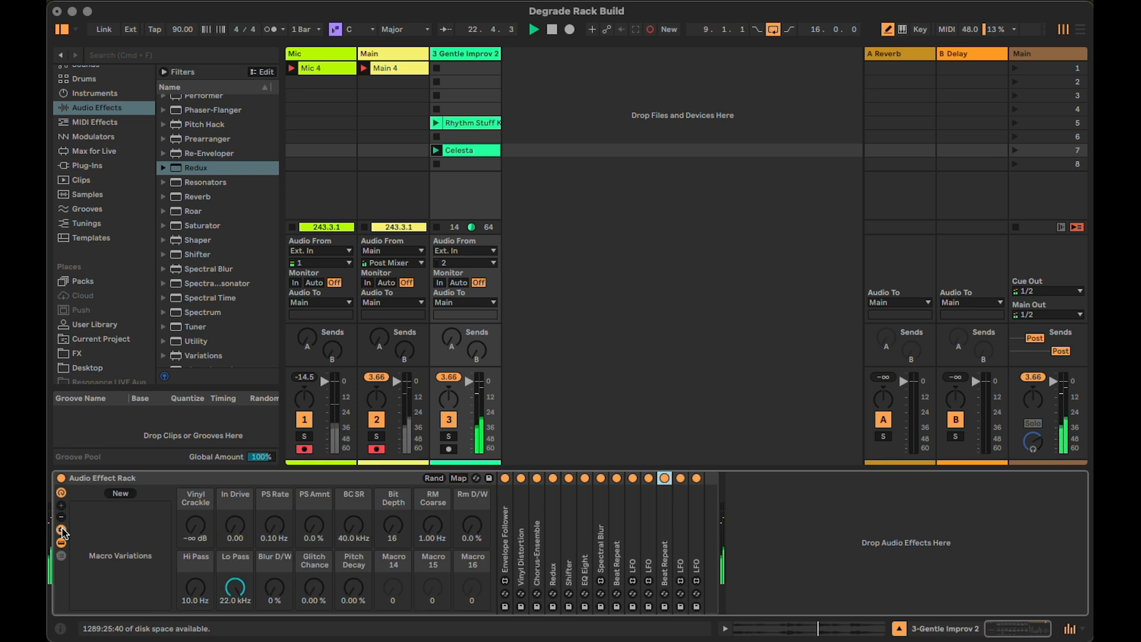
click(126, 495)
click(102, 514)
key(super+r)
text(Clean)
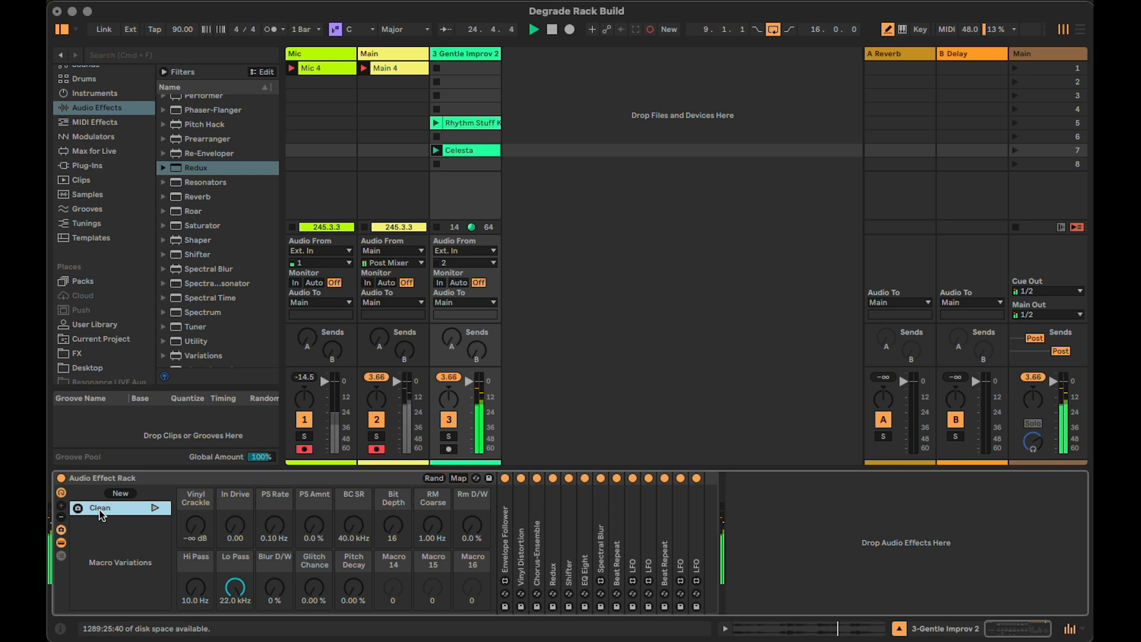
Try In Drive 0.12, PS Rate 0.91 Hz, Pitch Decay 44.9 %, RM Coarse 104 Hz and Rm D/W 29 %, and recall the Clean variation
drag(231, 535, 231, 508)
drag(266, 531, 265, 501)
drag(350, 578, 350, 555)
drag(433, 526, 432, 497)
drag(478, 526, 478, 509)
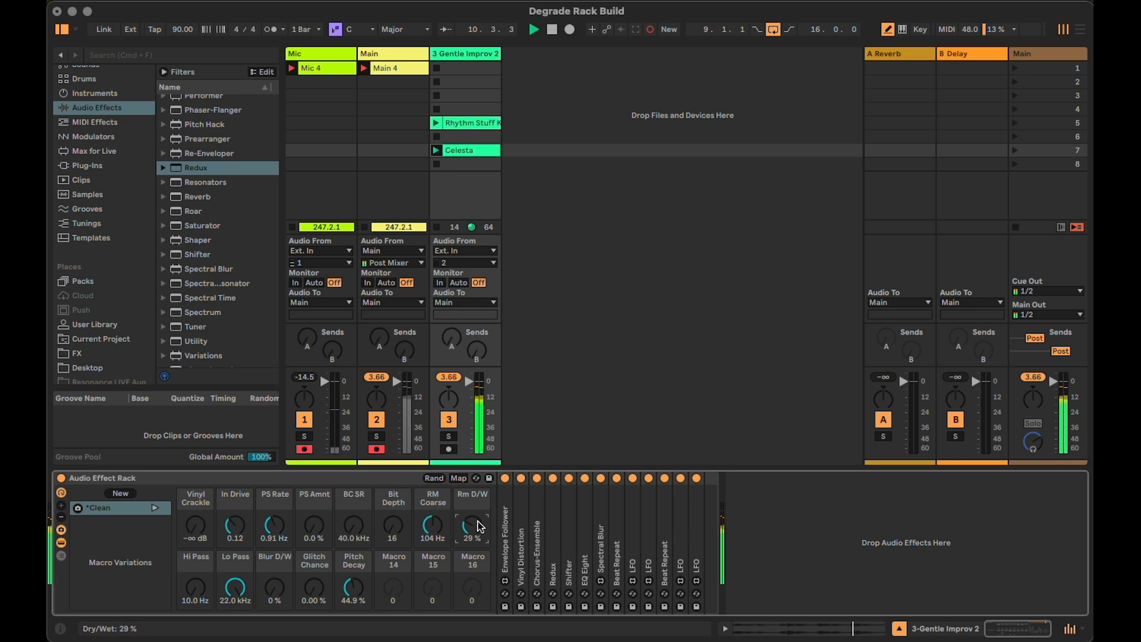
click(155, 509)
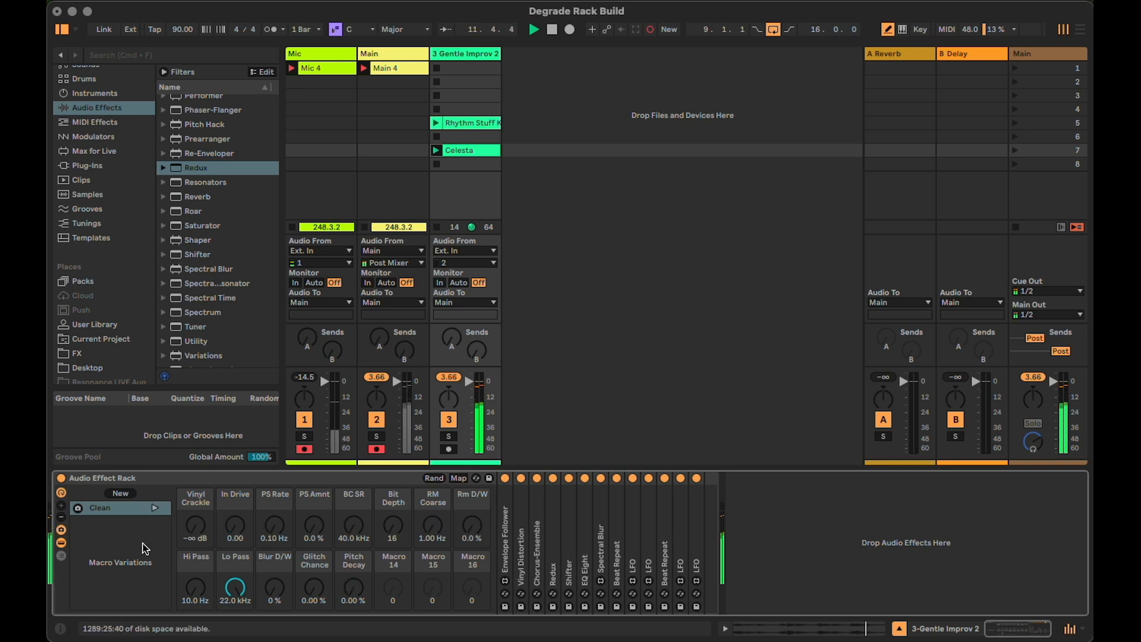
Set Vinyl Crackle to 7.8 dB, PS Rate 0.91 Hz, PS Amnt 38 %, Hi Pass 349 Hz and Lo Pass 5.35 kHz
drag(197, 526, 196, 478)
drag(207, 590, 206, 564)
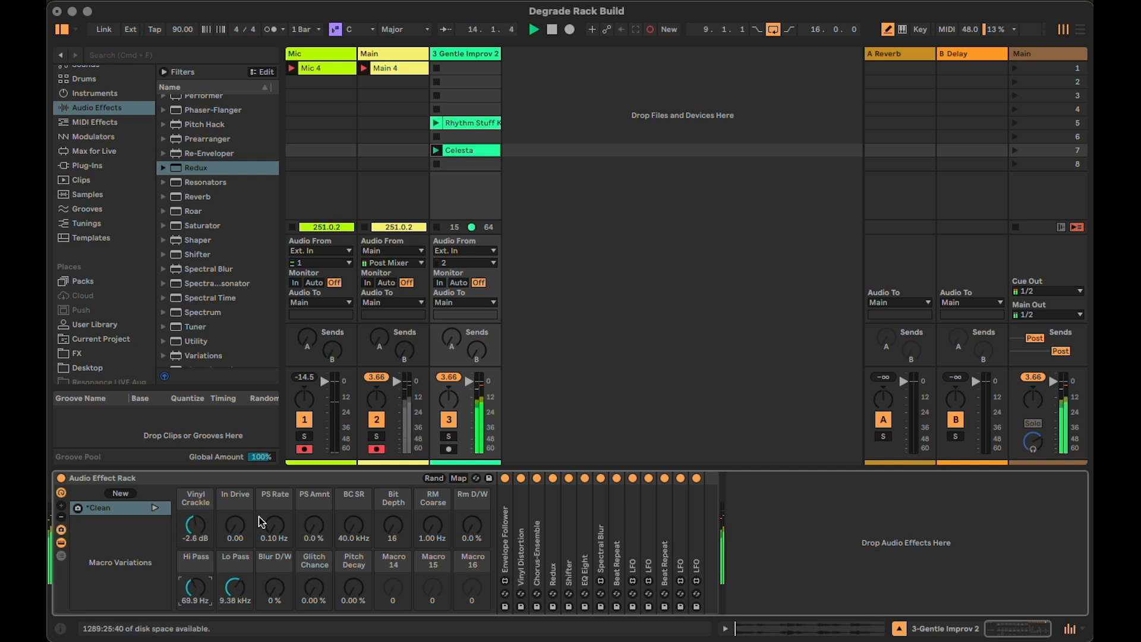
drag(273, 525, 272, 487)
drag(314, 525, 314, 515)
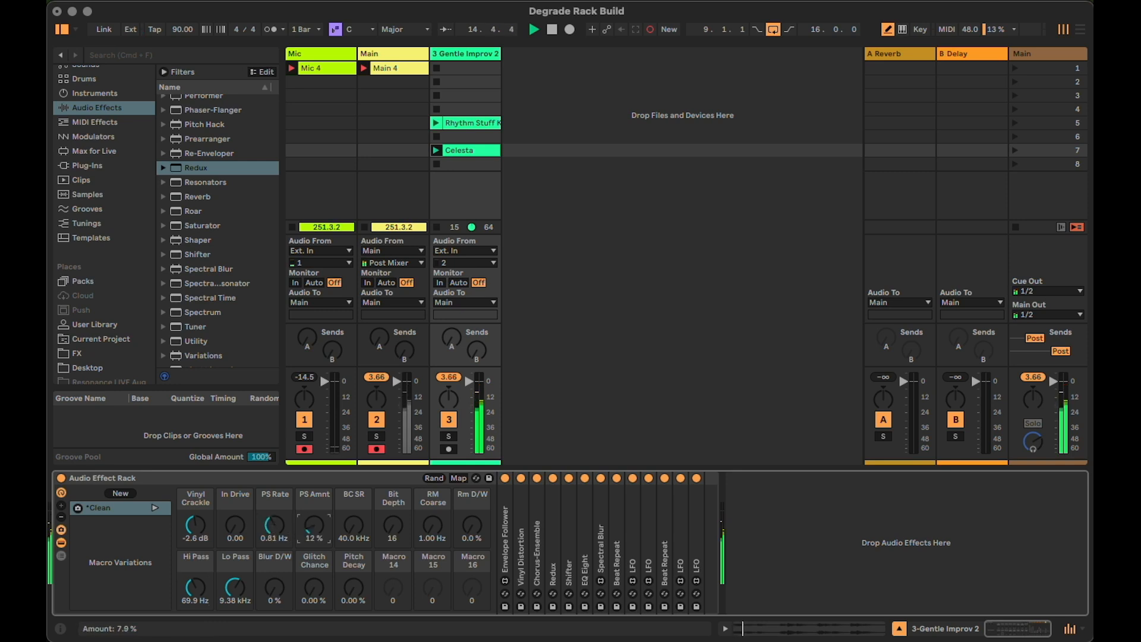
drag(191, 529, 192, 512)
drag(305, 528, 314, 523)
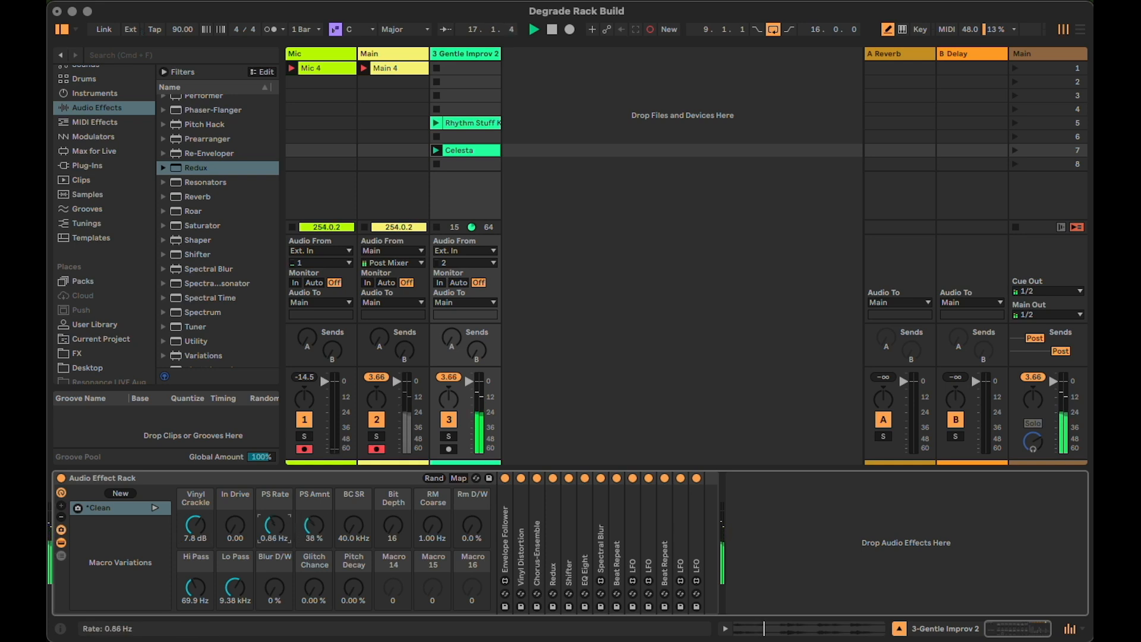
drag(233, 598, 233, 616)
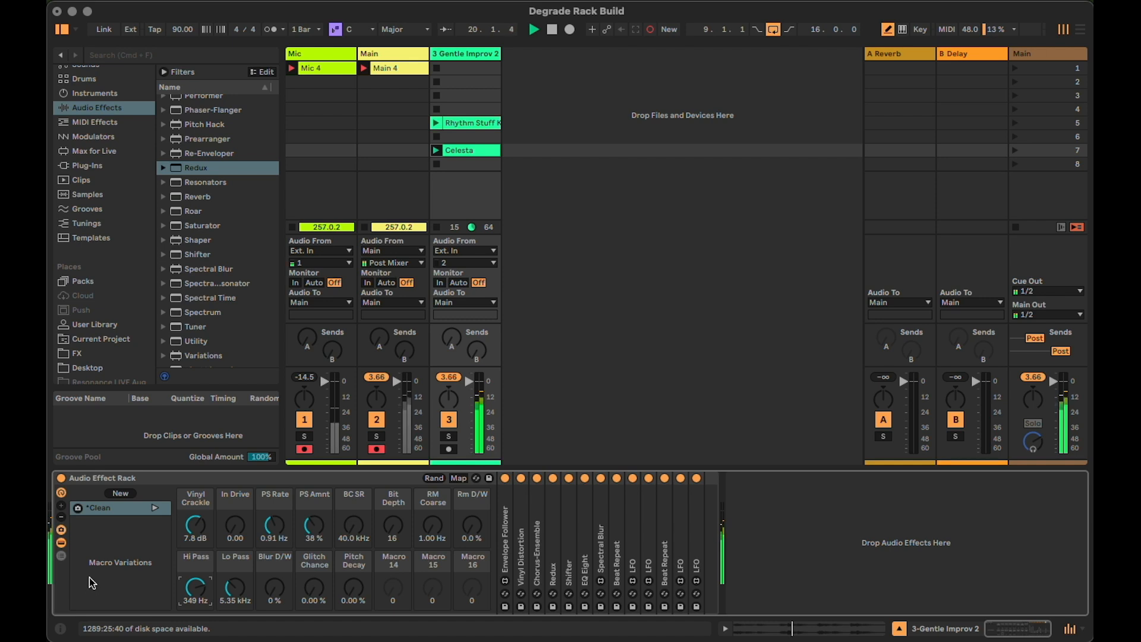
Store the current macro settings as a new macro variation named 78 Record
click(120, 495)
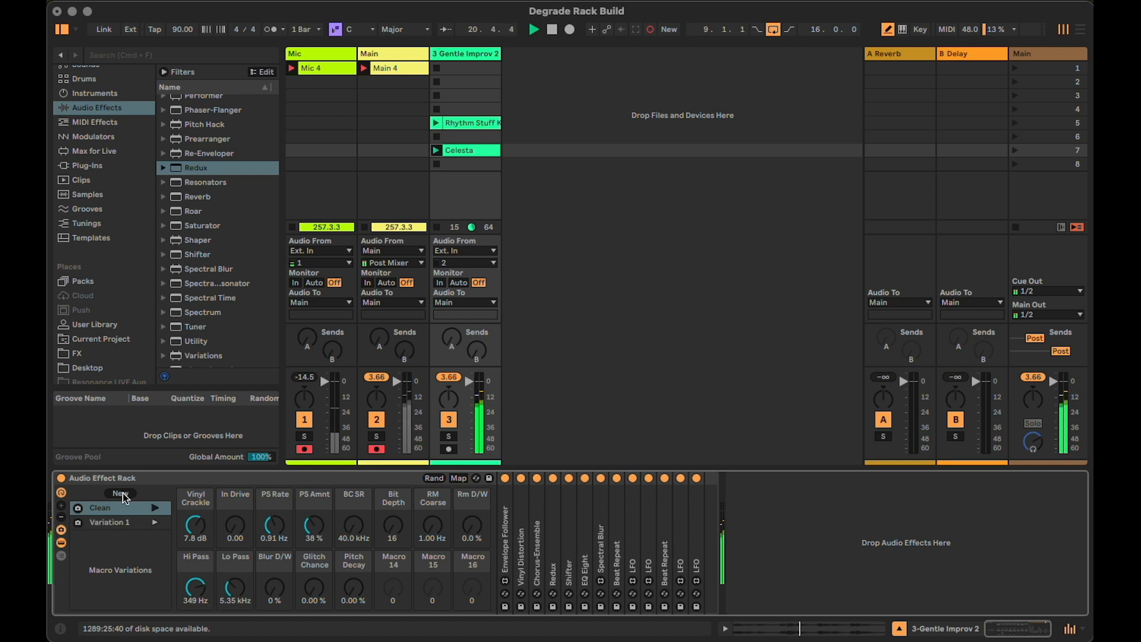
click(117, 526)
key(super+r)
text(78 Record)
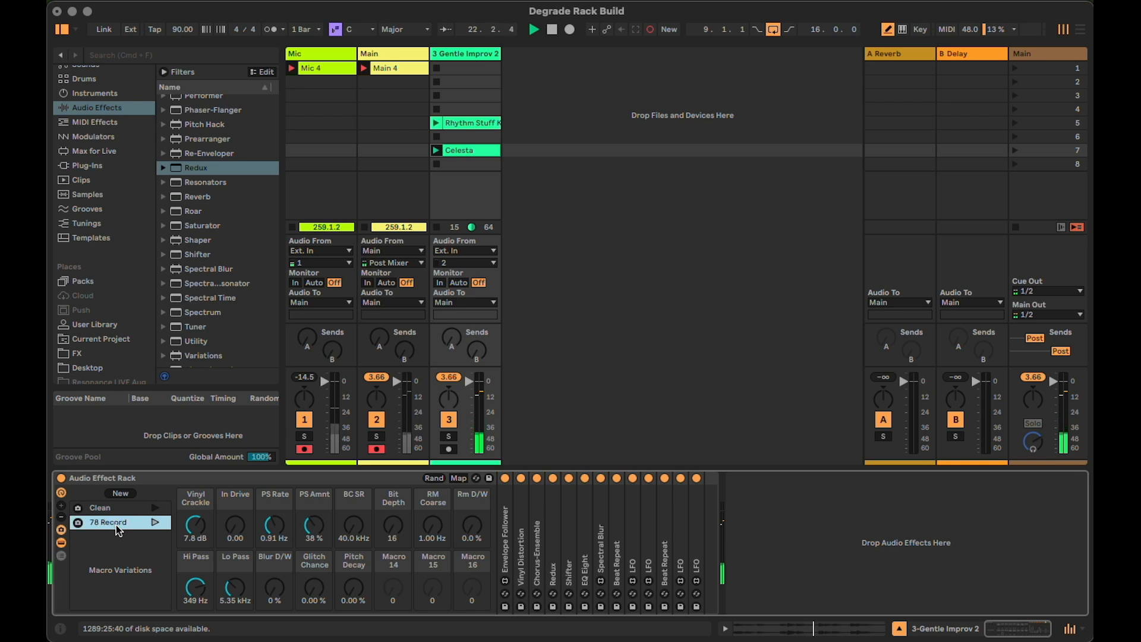
key(Return)
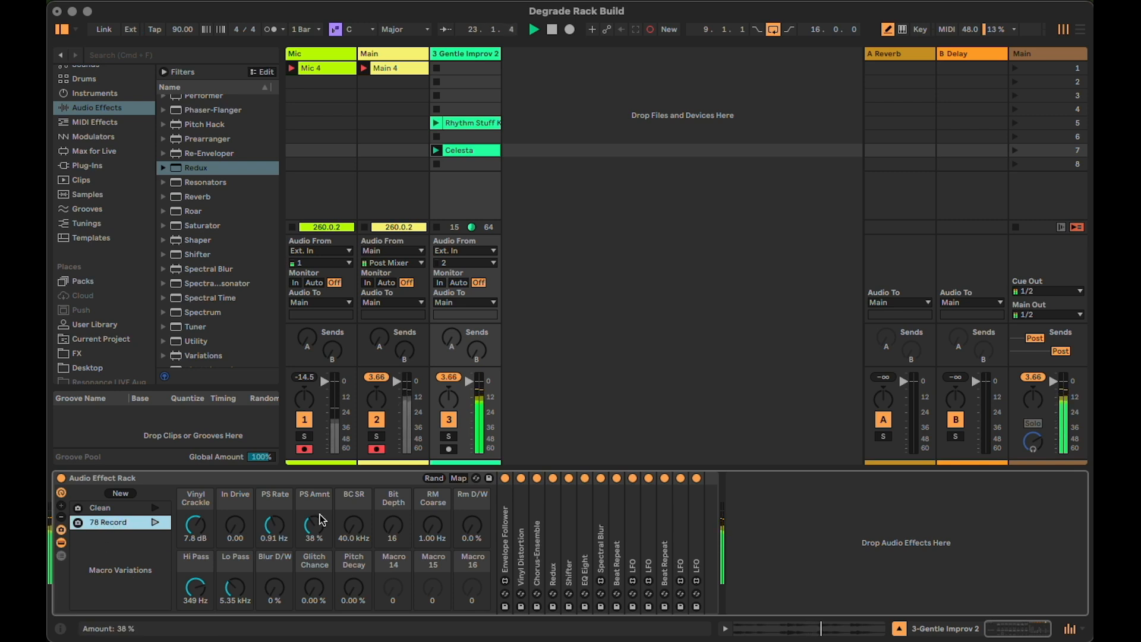
Randomize the rack's macros three times to find a heavily degraded setting
click(440, 480)
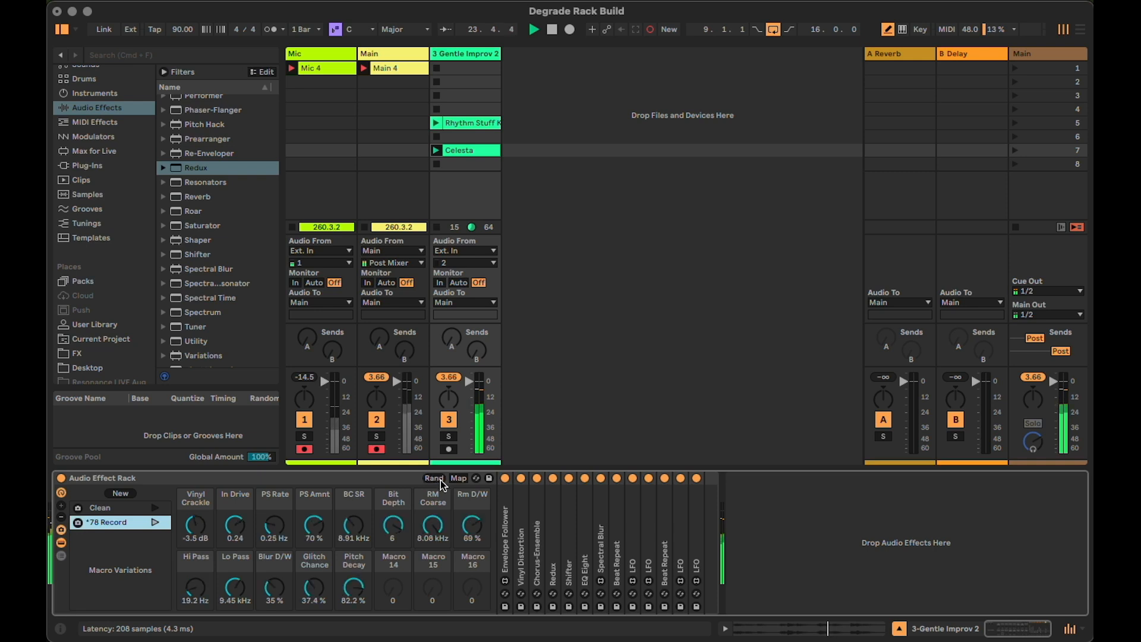
click(441, 481)
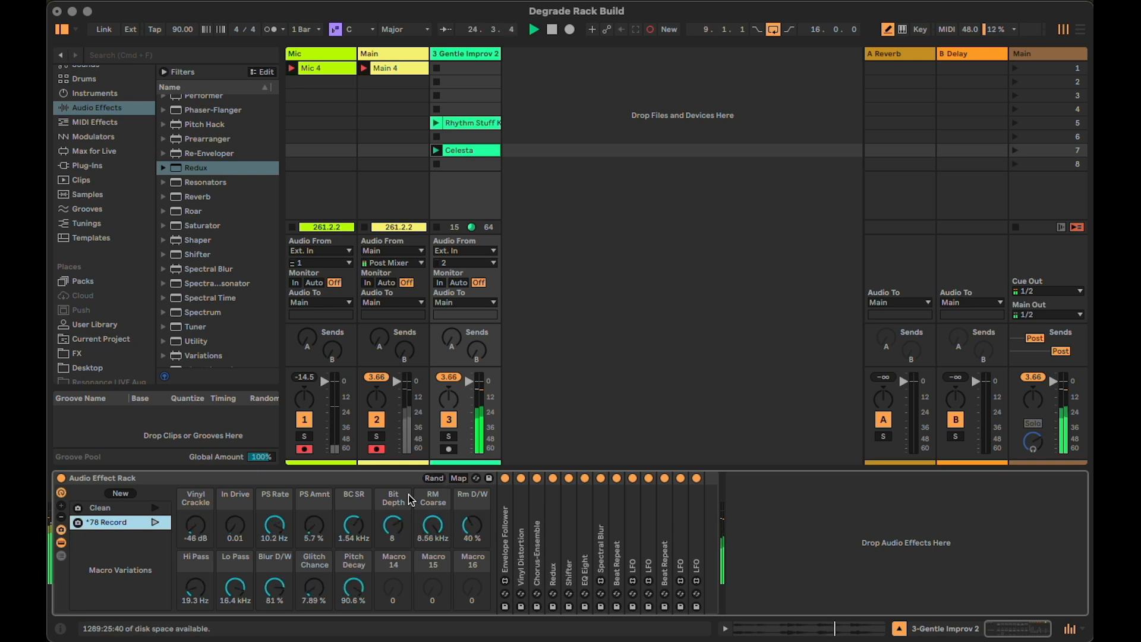
click(441, 480)
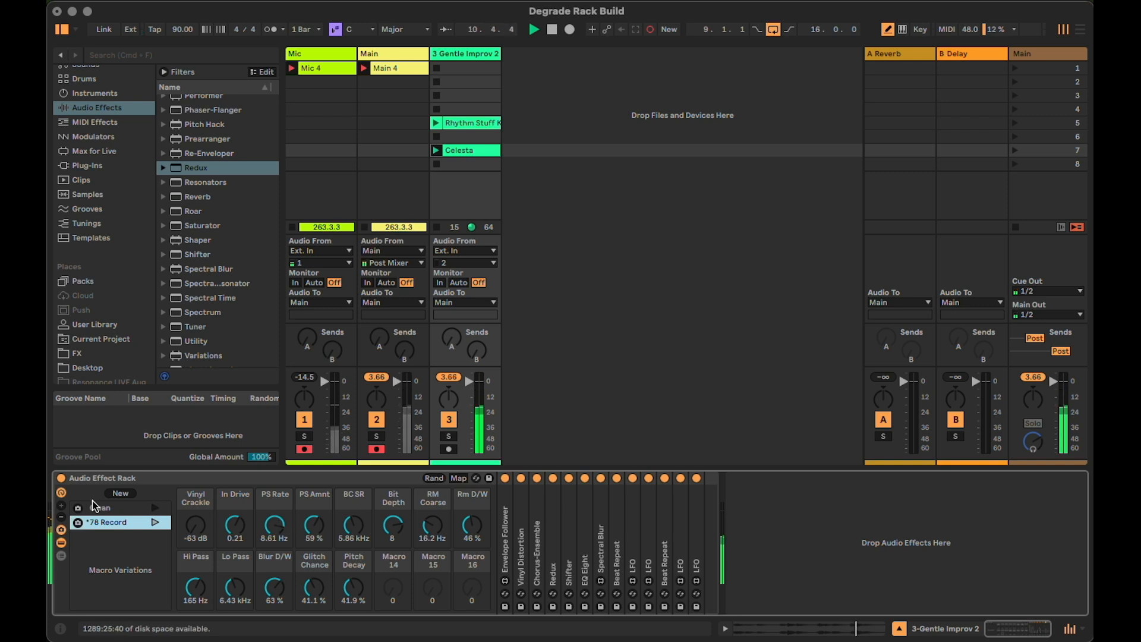
Store the randomized macro settings as a new macro variation named Springs Cave
click(117, 498)
click(119, 537)
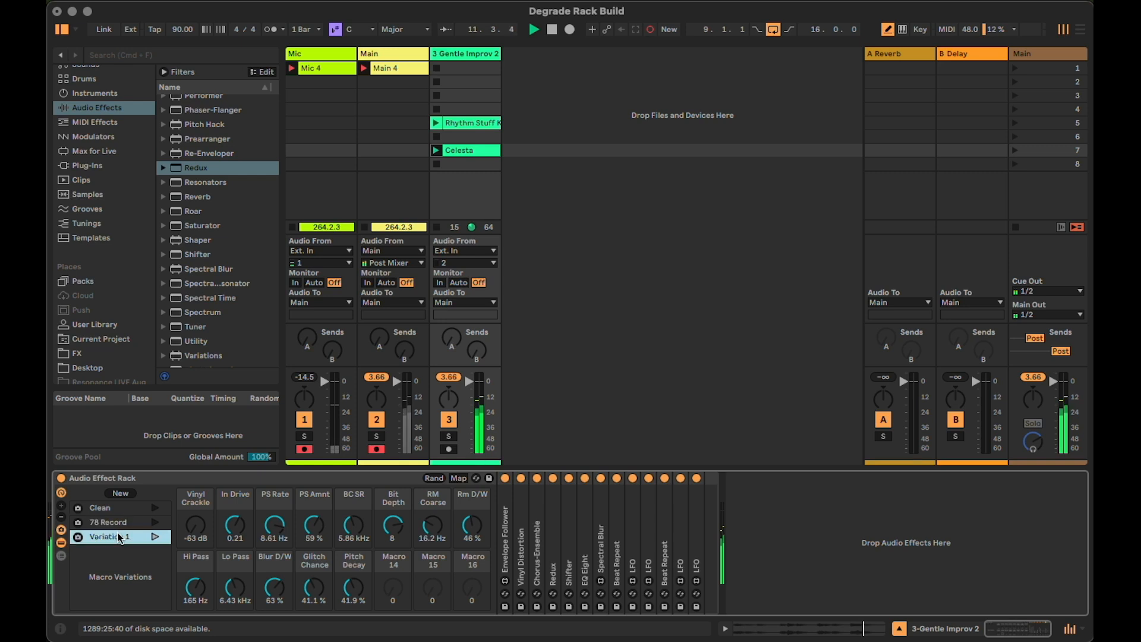
double_click(119, 537)
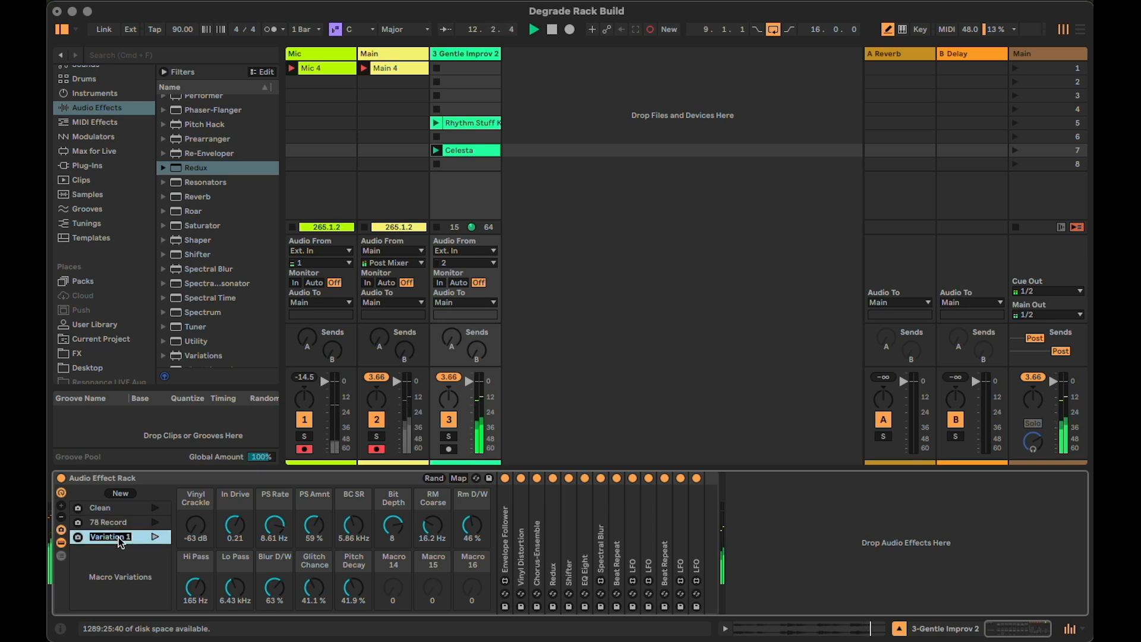
text(Springs Cave)
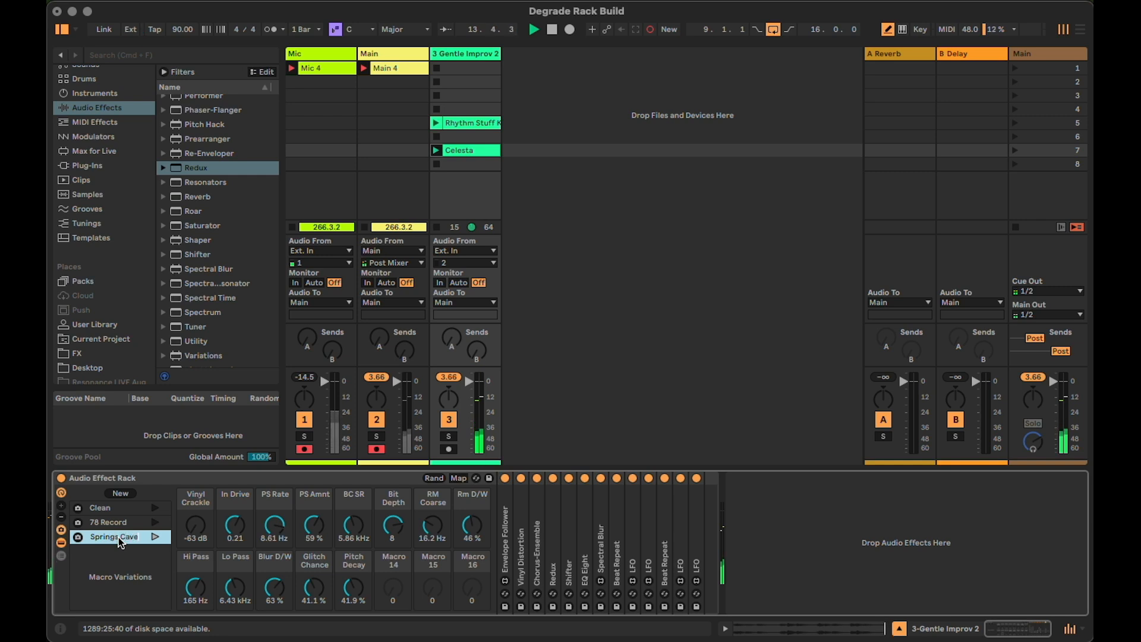
key(Return)
Recall the Clean variation with the Rhythm Stuff clip launched, and randomize the rack's macros twice
click(155, 507)
click(437, 124)
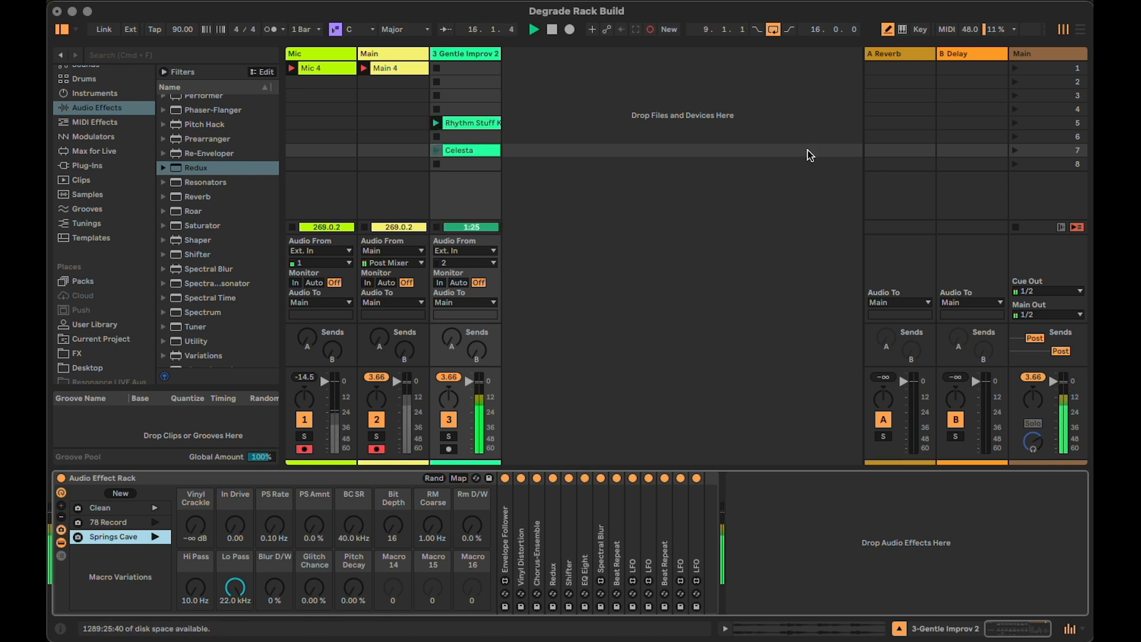
click(434, 478)
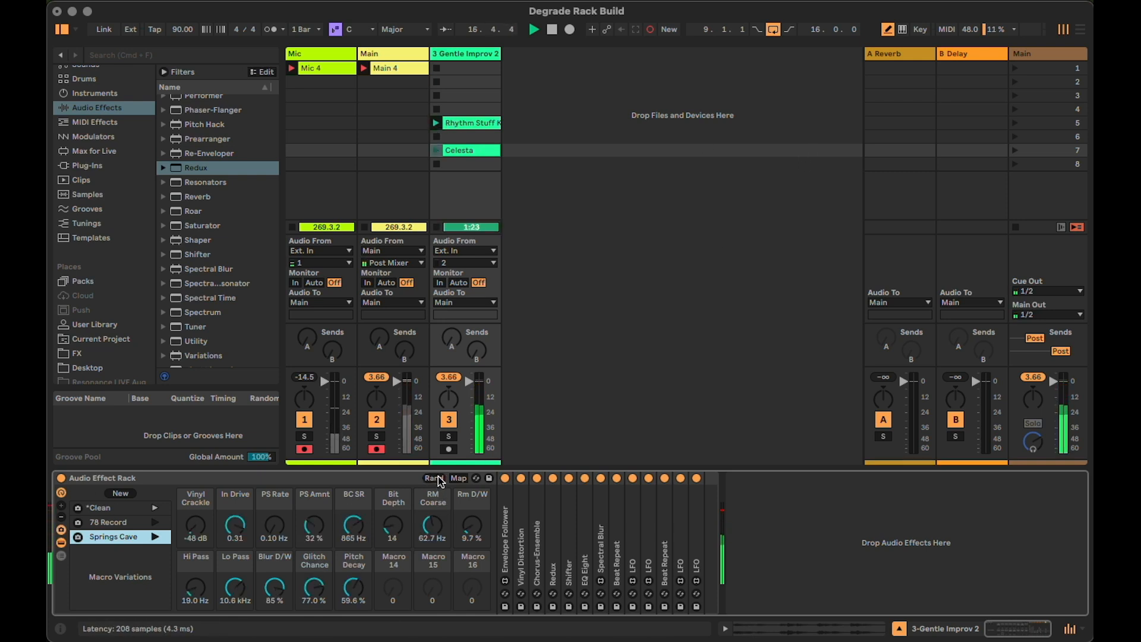
click(434, 478)
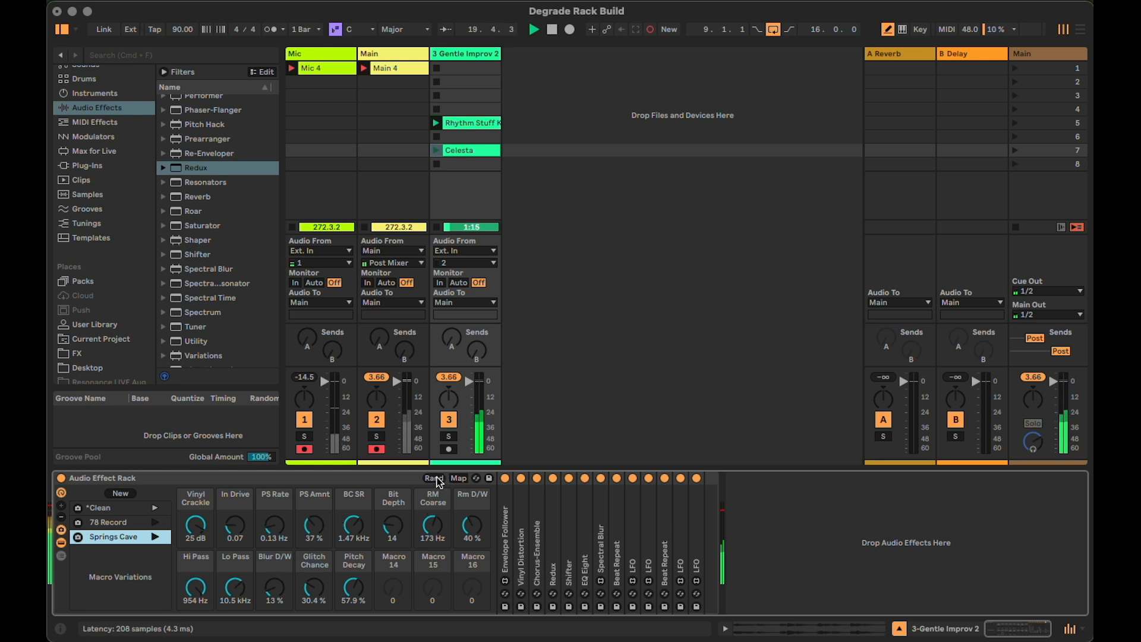
Store the randomized settings as a new variation named 8 Bit Rhythm and recall the Clean variation
click(121, 493)
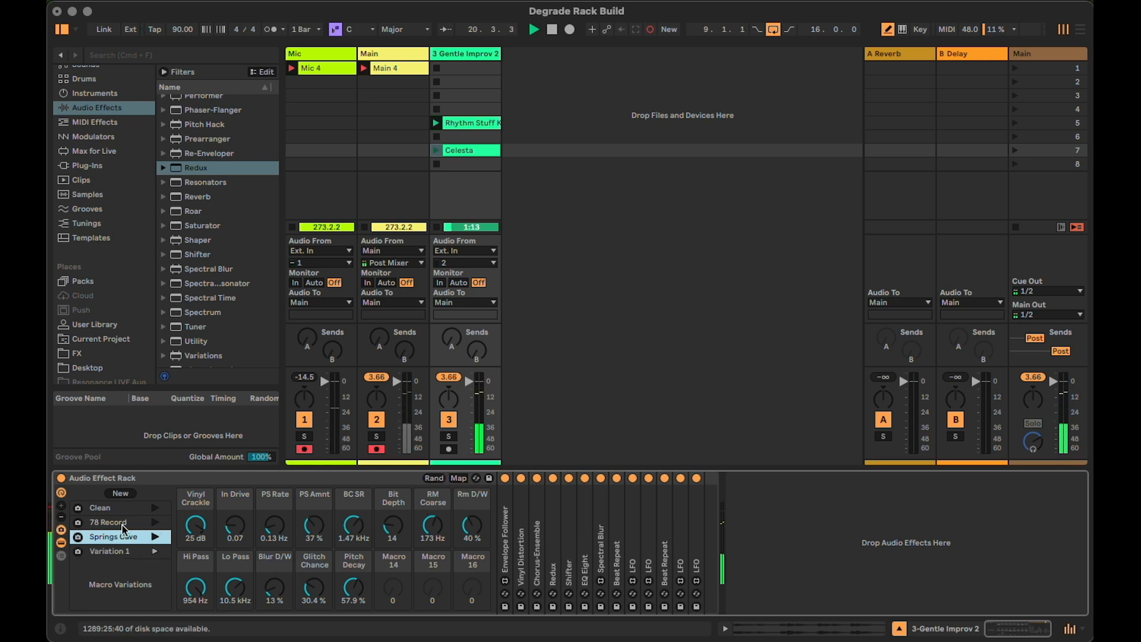
key(super+r)
text(8)
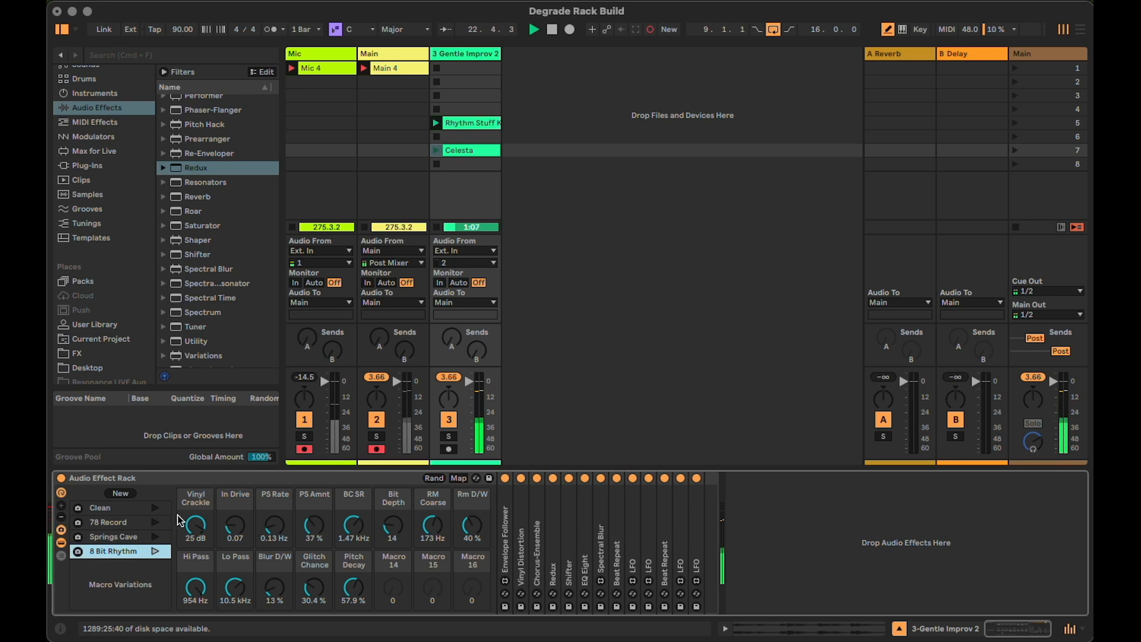
click(155, 511)
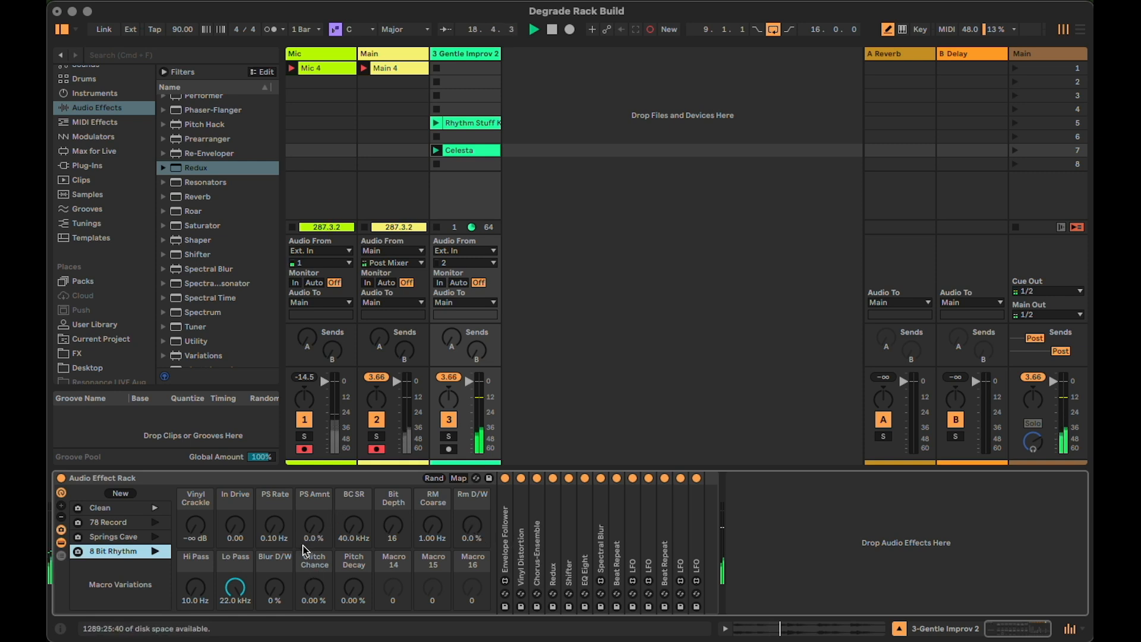
Add an LFO after the rack with a Random waveform and a tempo-synced rate of 1/4
scroll(244, 247, up, 8)
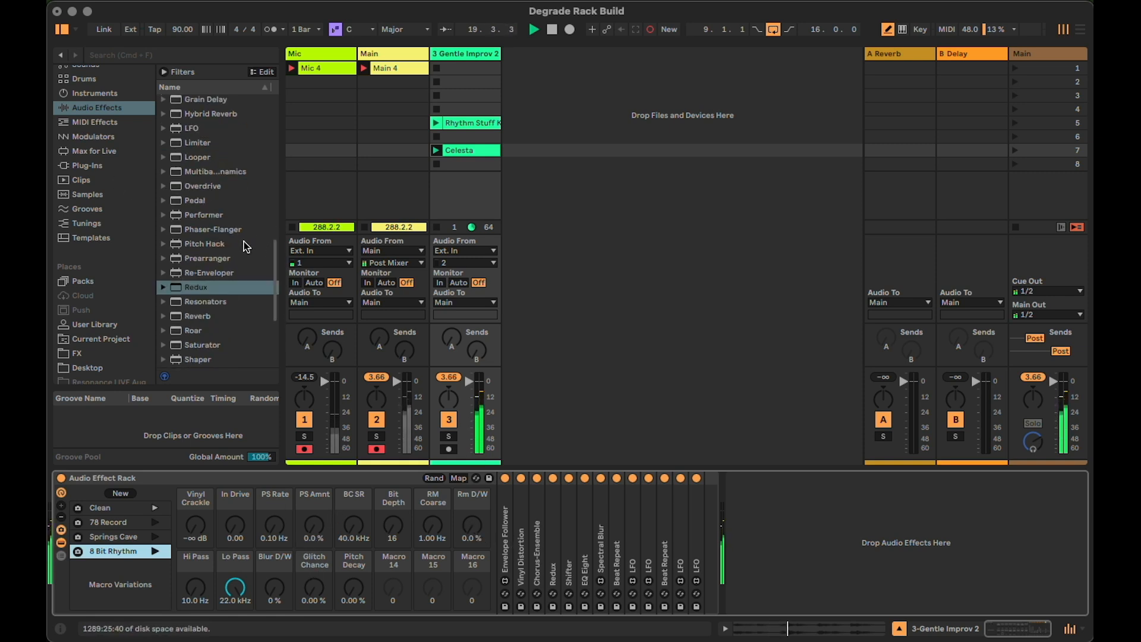
drag(188, 251, 889, 532)
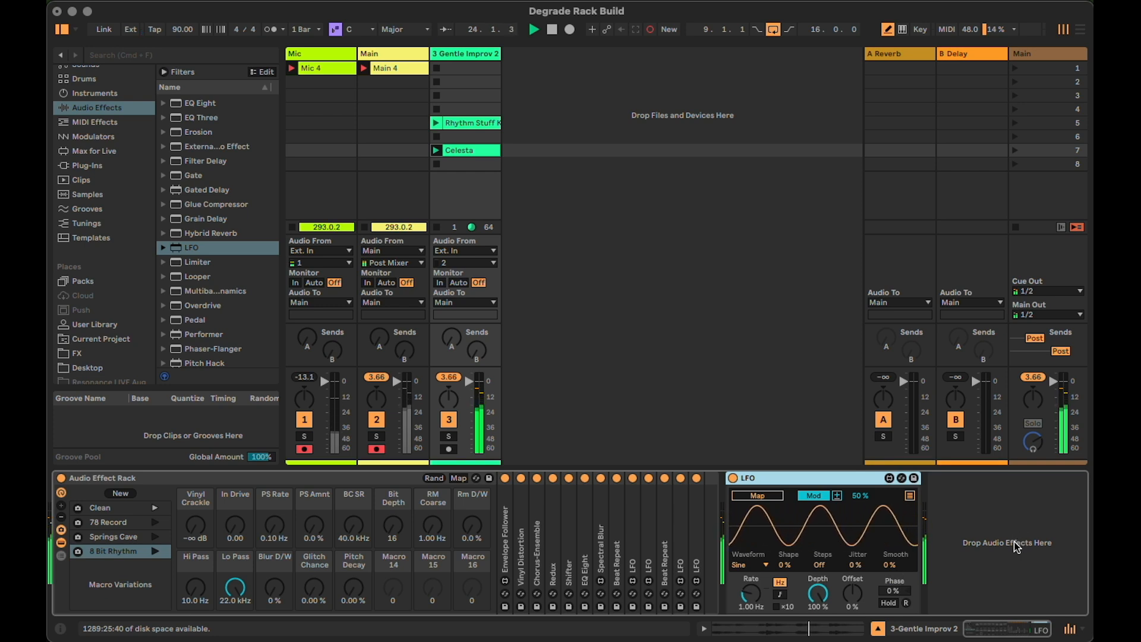
click(750, 565)
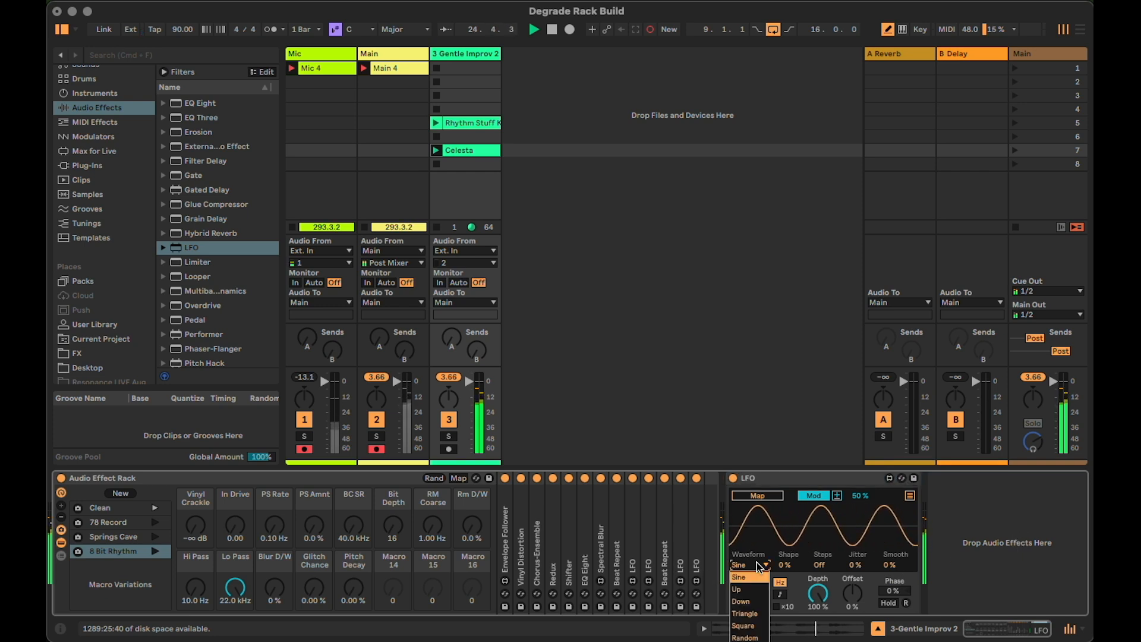
click(755, 637)
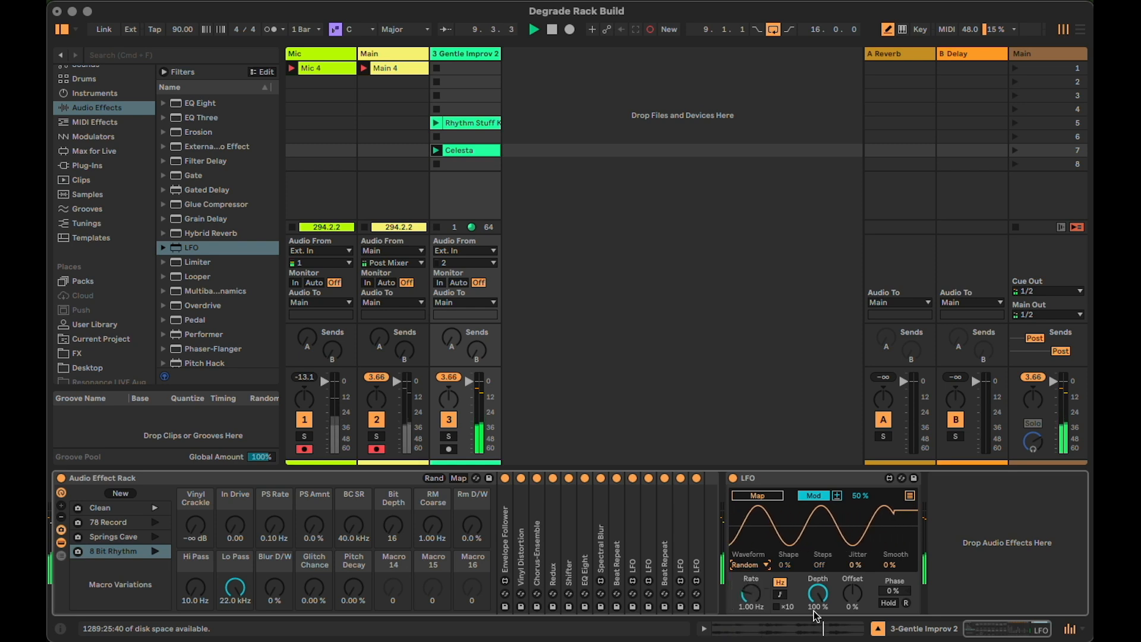
click(781, 594)
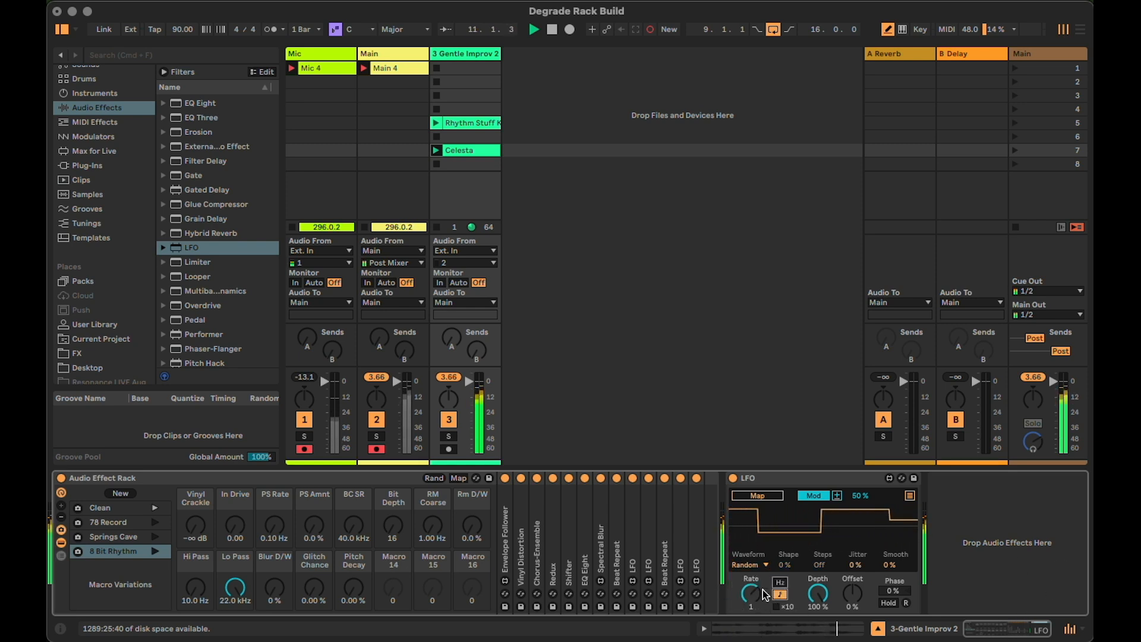
drag(758, 590, 758, 597)
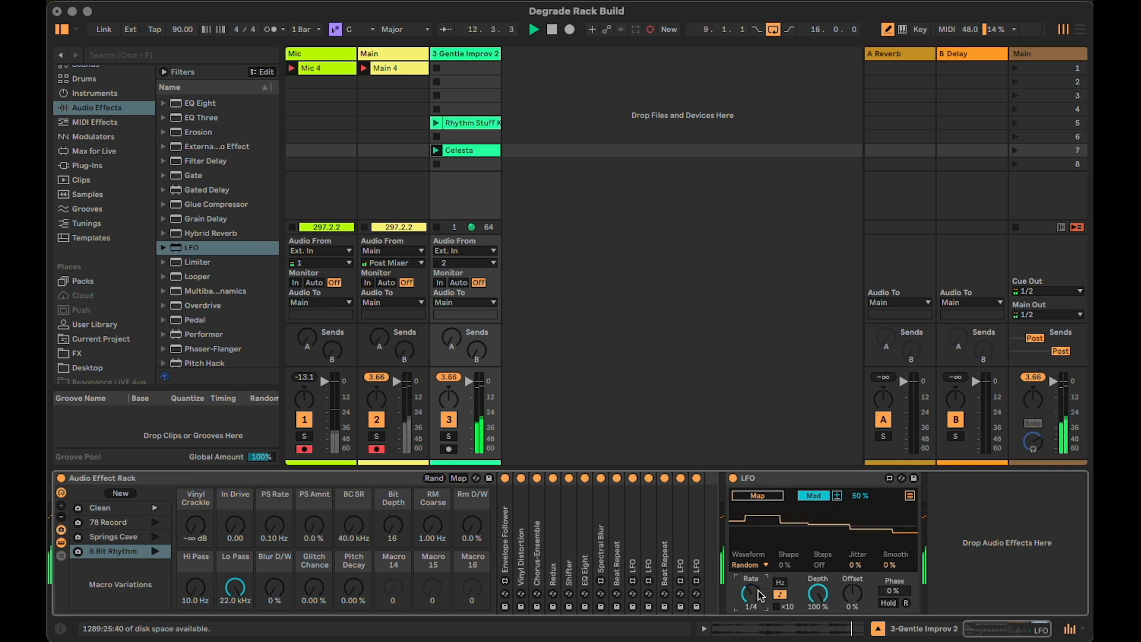
Map the LFO to the Vinyl Crackle macro in Mod mode and set the macro to 12 dB, keeping LFO depth at 100 %
click(812, 496)
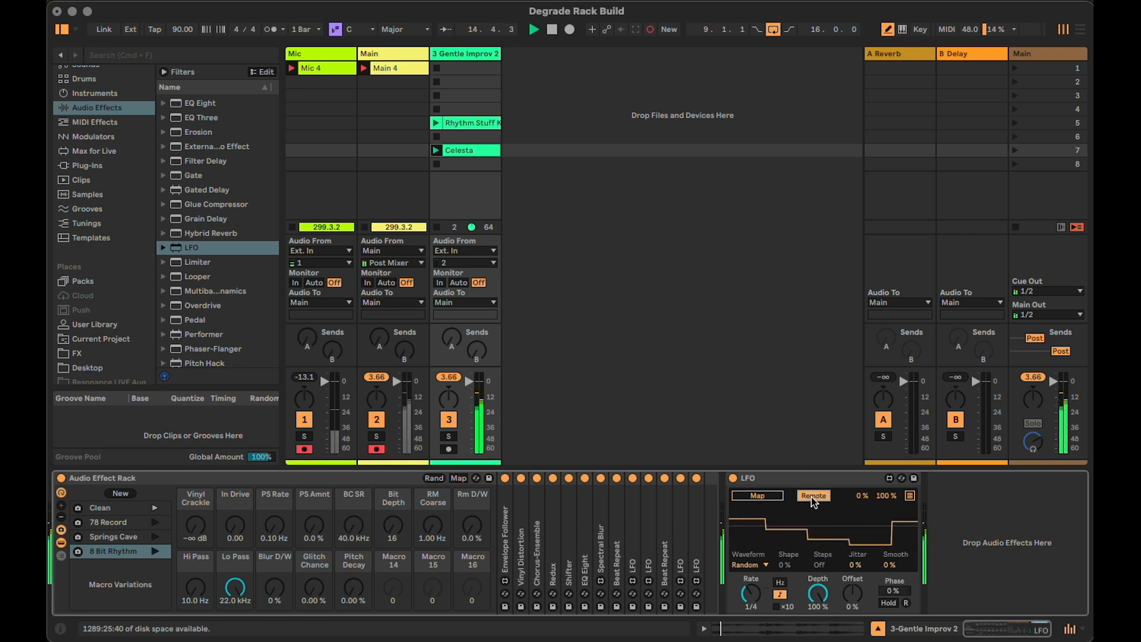
click(814, 496)
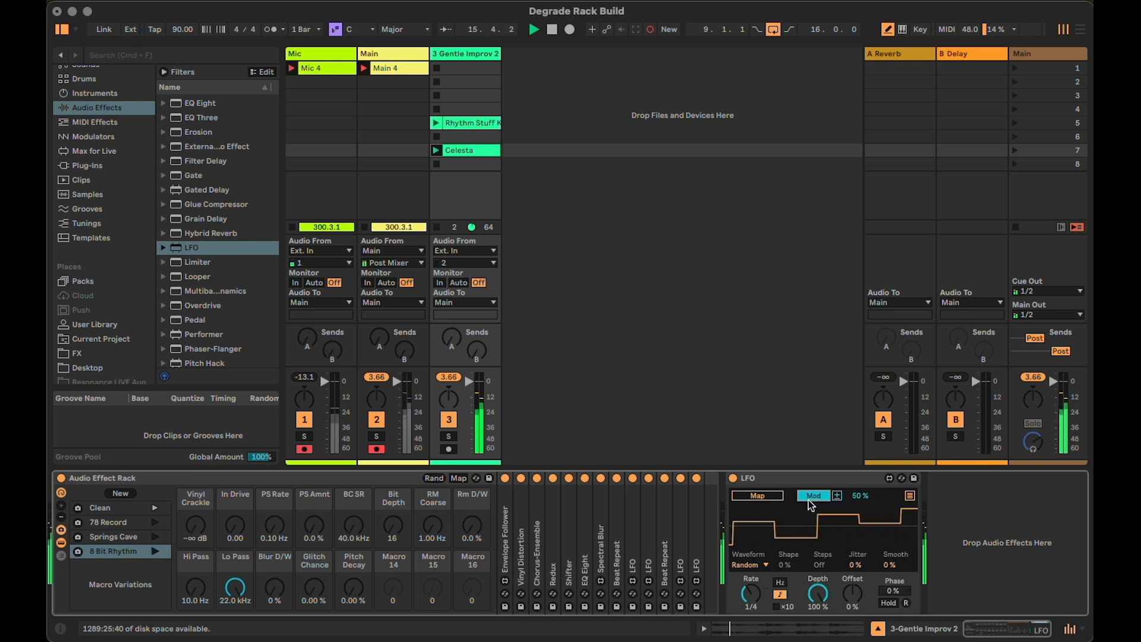
click(758, 497)
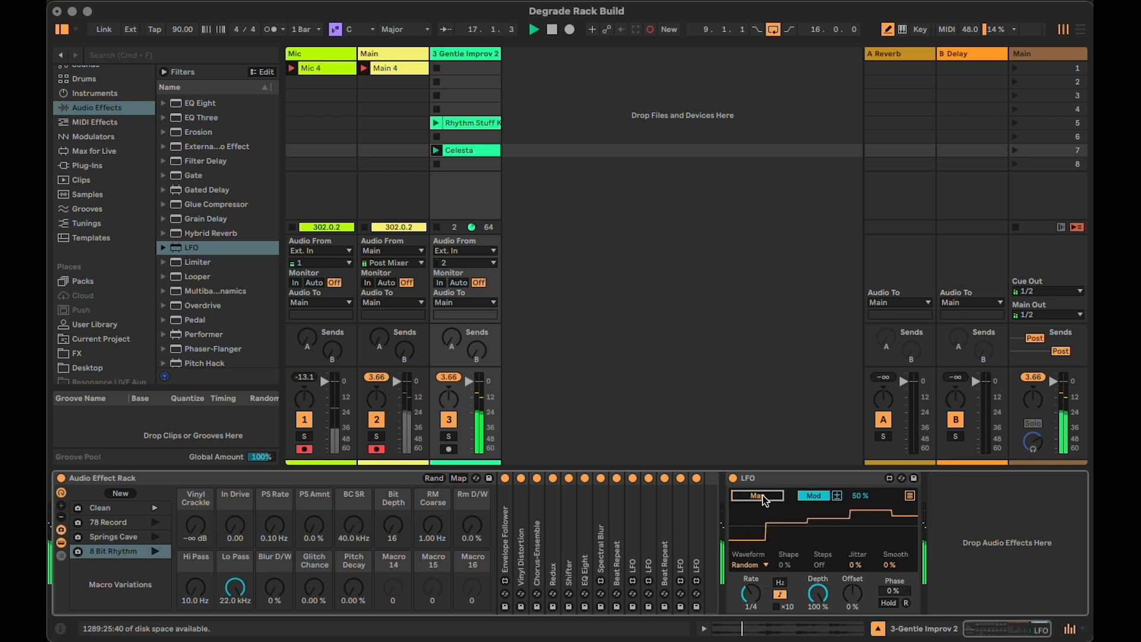
click(196, 526)
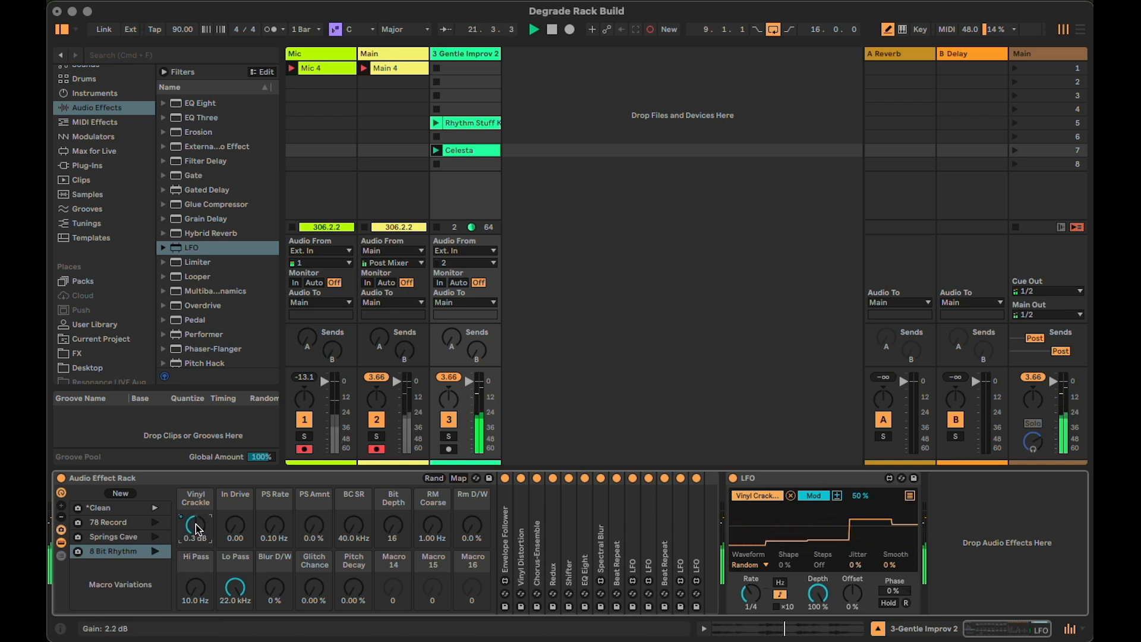
drag(188, 534, 188, 569)
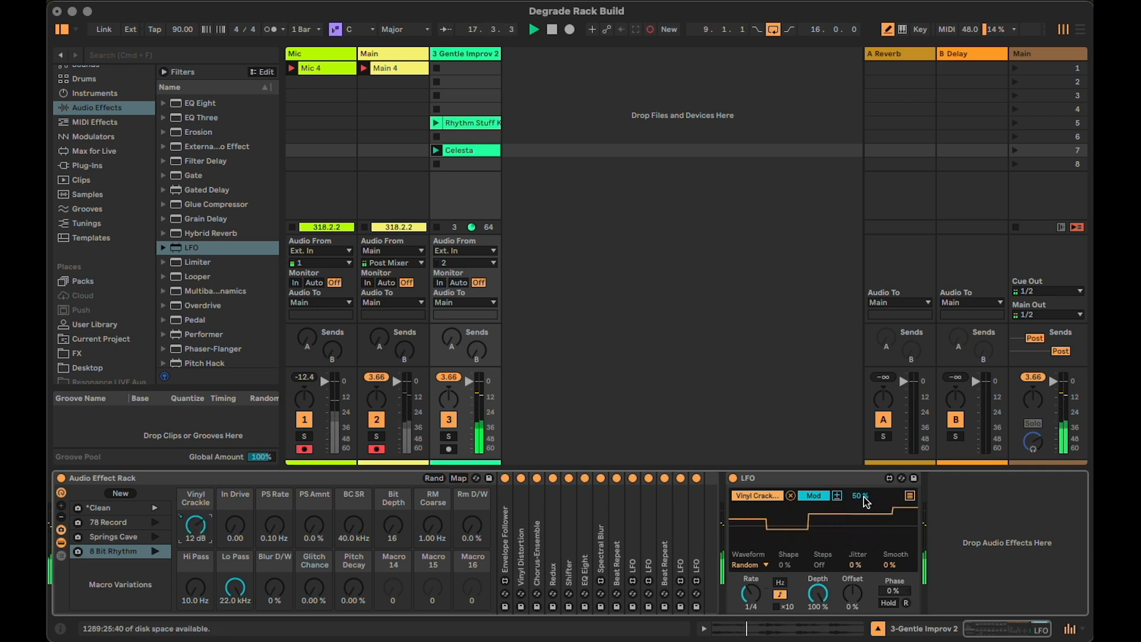
drag(824, 590, 824, 624)
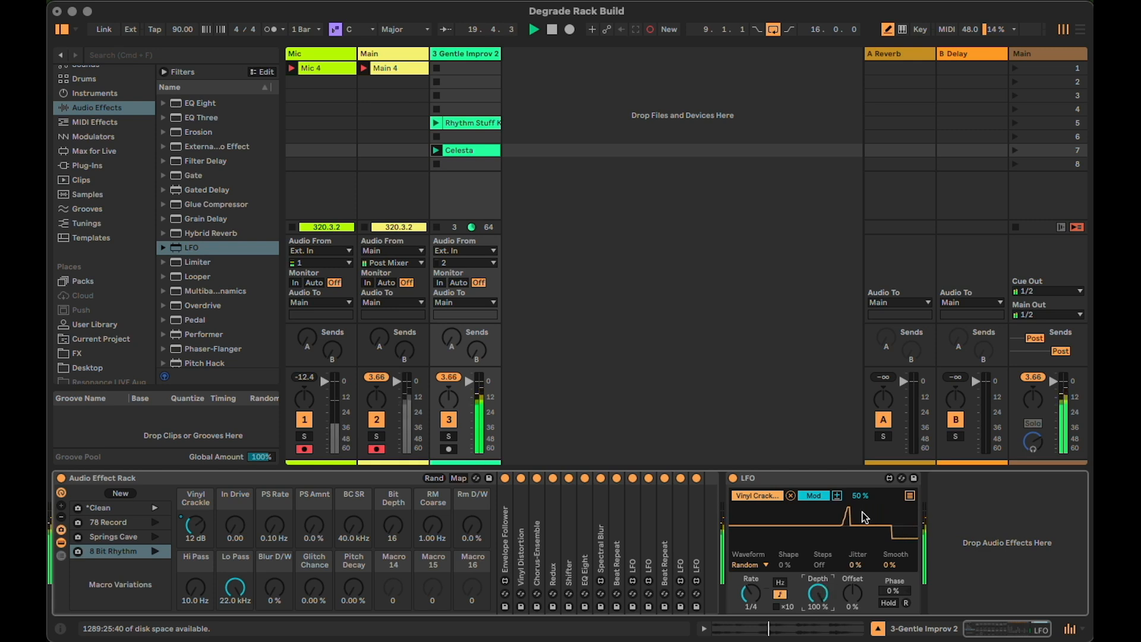
Rename the LFO as Vinyl Crackle and lower the Vinyl Crackle macro to 1.4 dB
click(776, 477)
key(ctrl+r)
text(Vinyl Crackle)
key(Return)
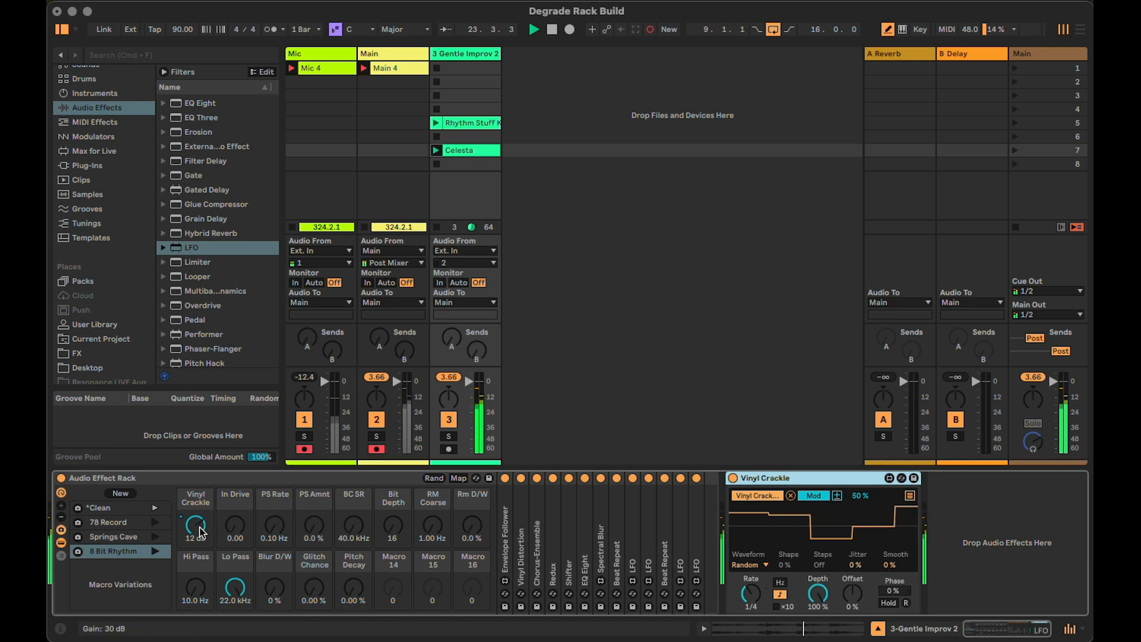
drag(199, 531, 199, 558)
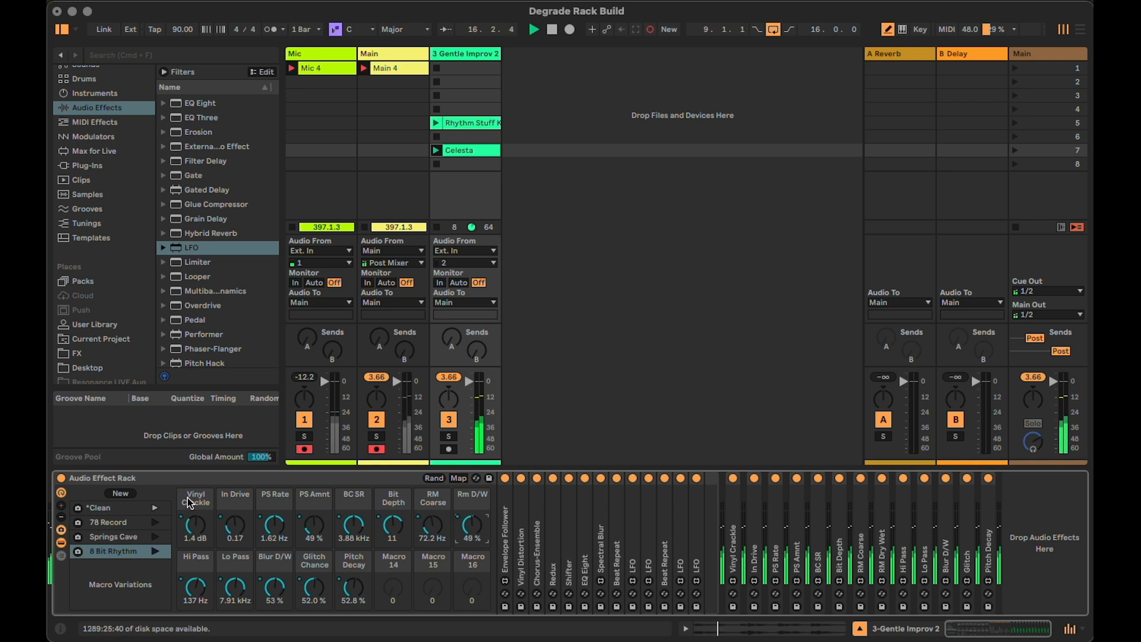
Store the current macro settings of the rack as a new variation named Centre Point
click(126, 493)
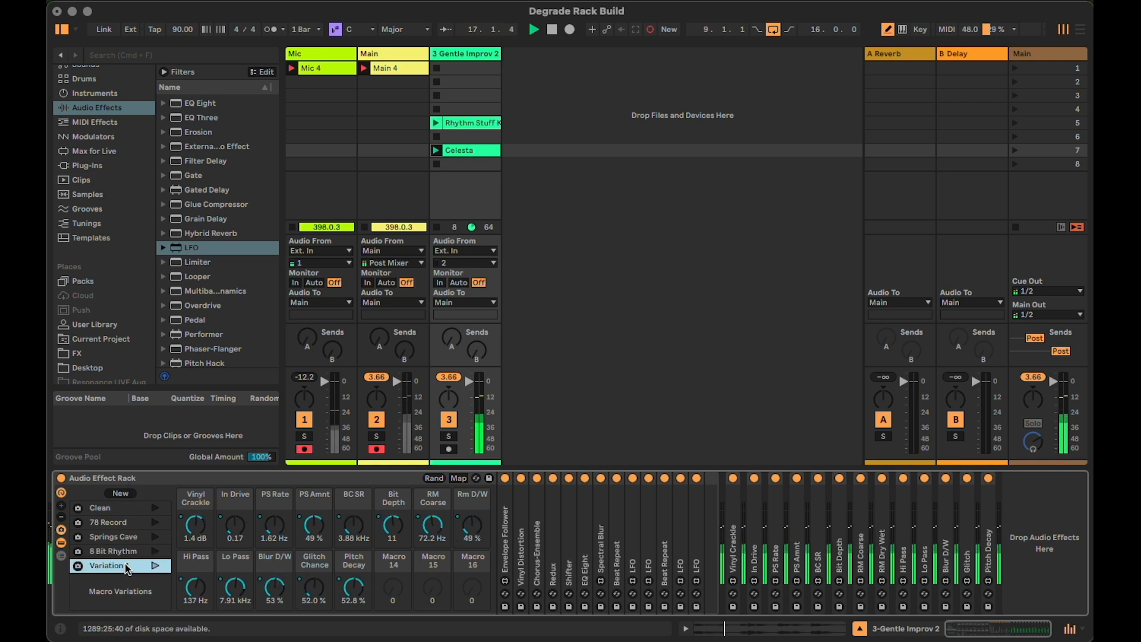
text(Cent)
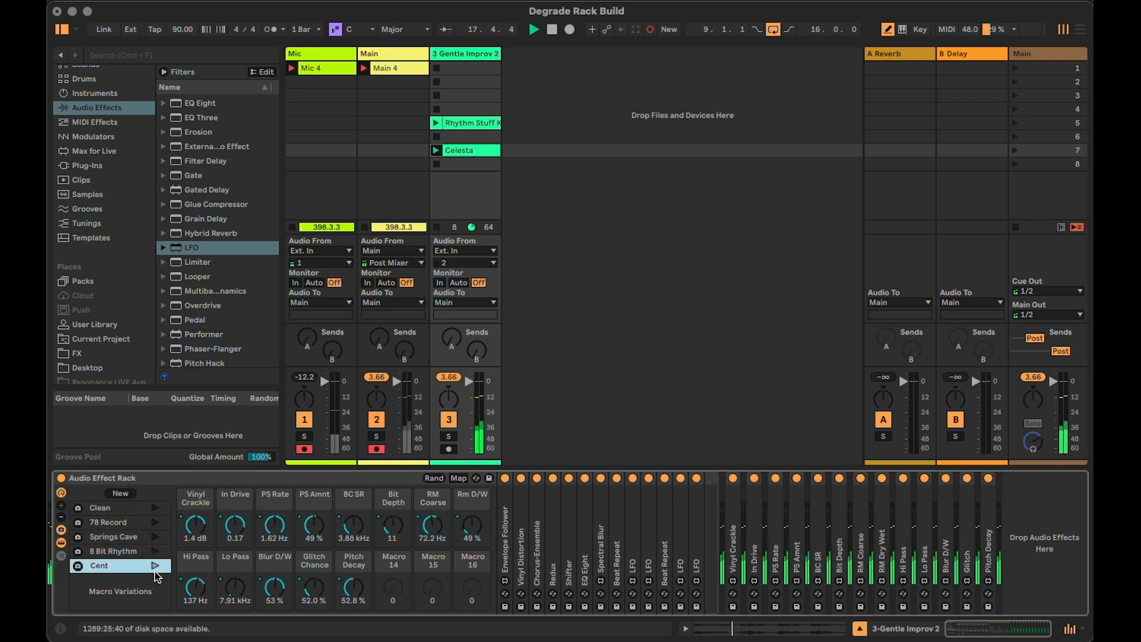
text(re Point)
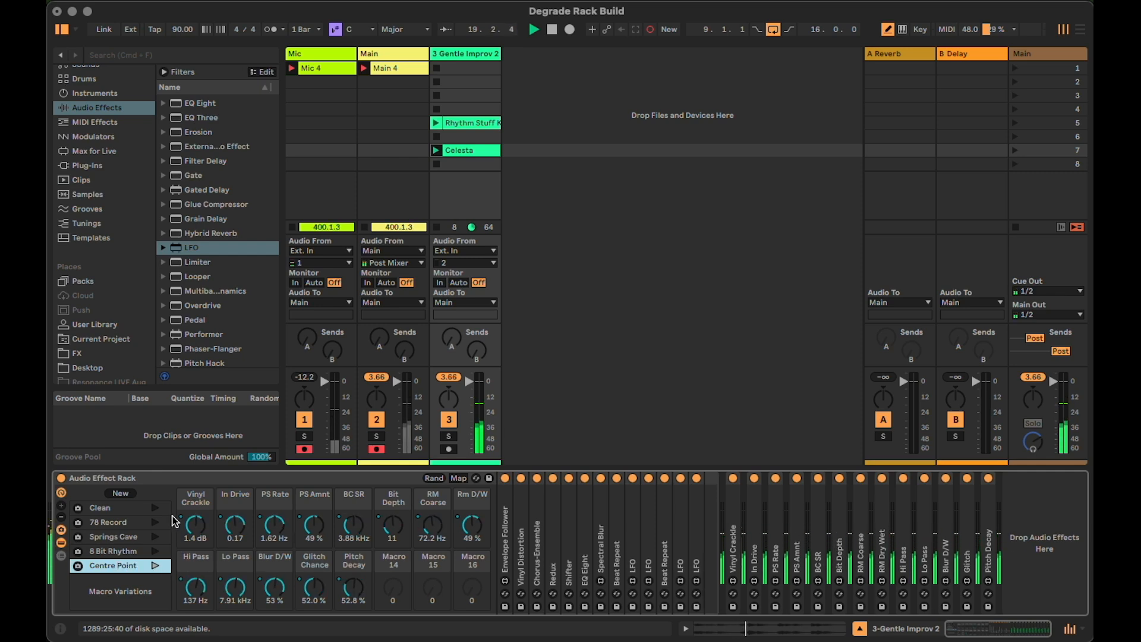
Recall the Clean variation, audition 78 Record, and return the rack to Clean
click(156, 509)
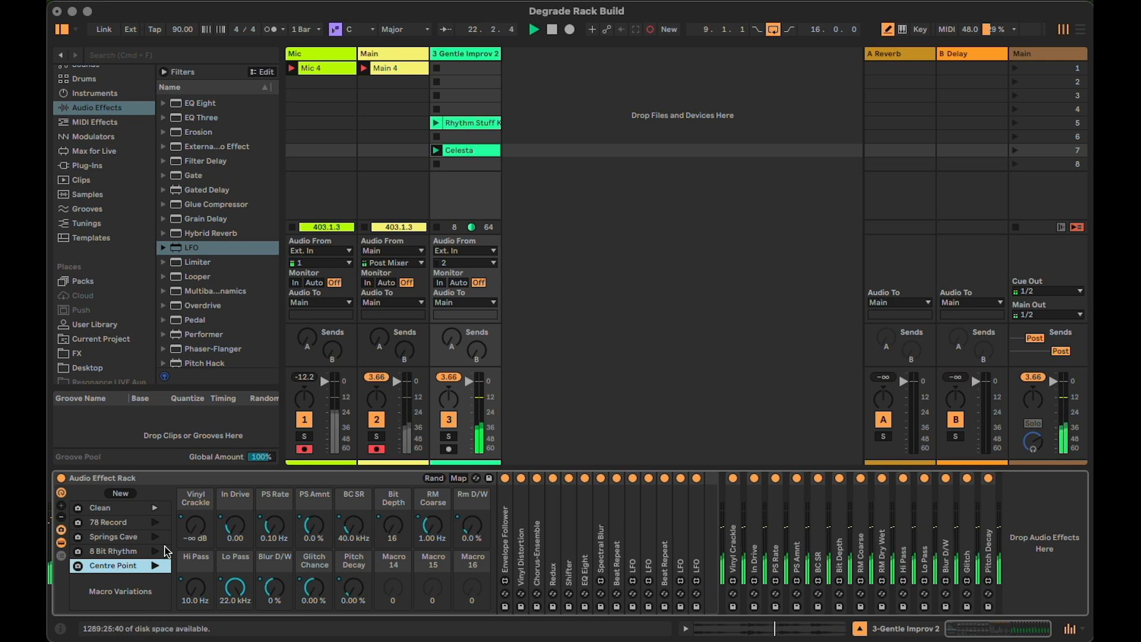
click(155, 522)
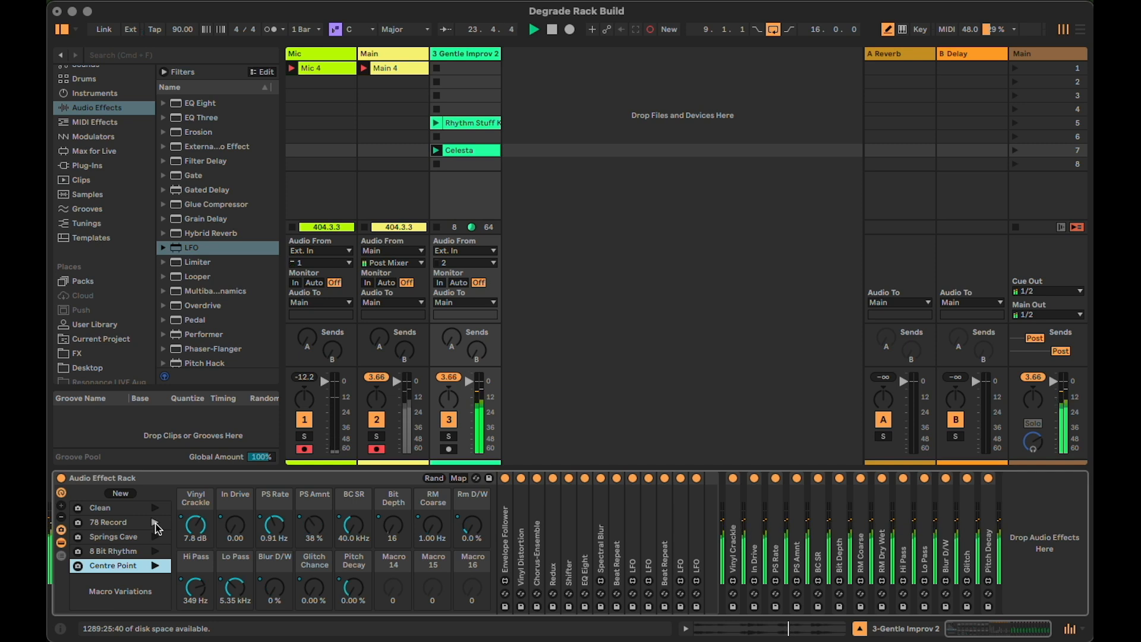
click(155, 507)
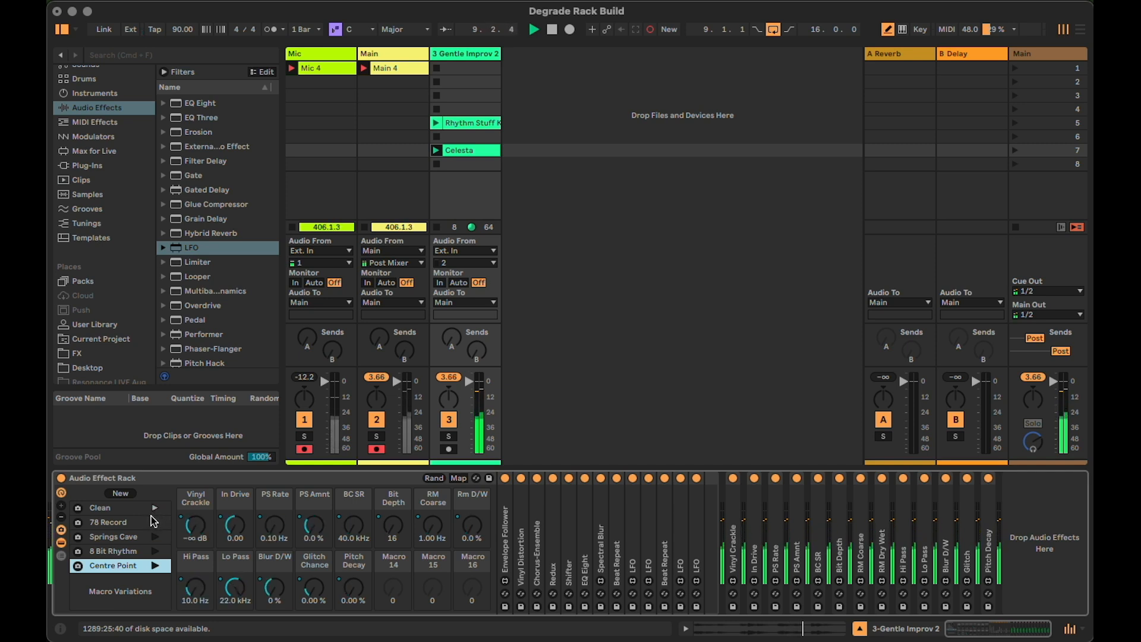
Rename the Audio Effect Rack as Mod Rack Inner
click(173, 478)
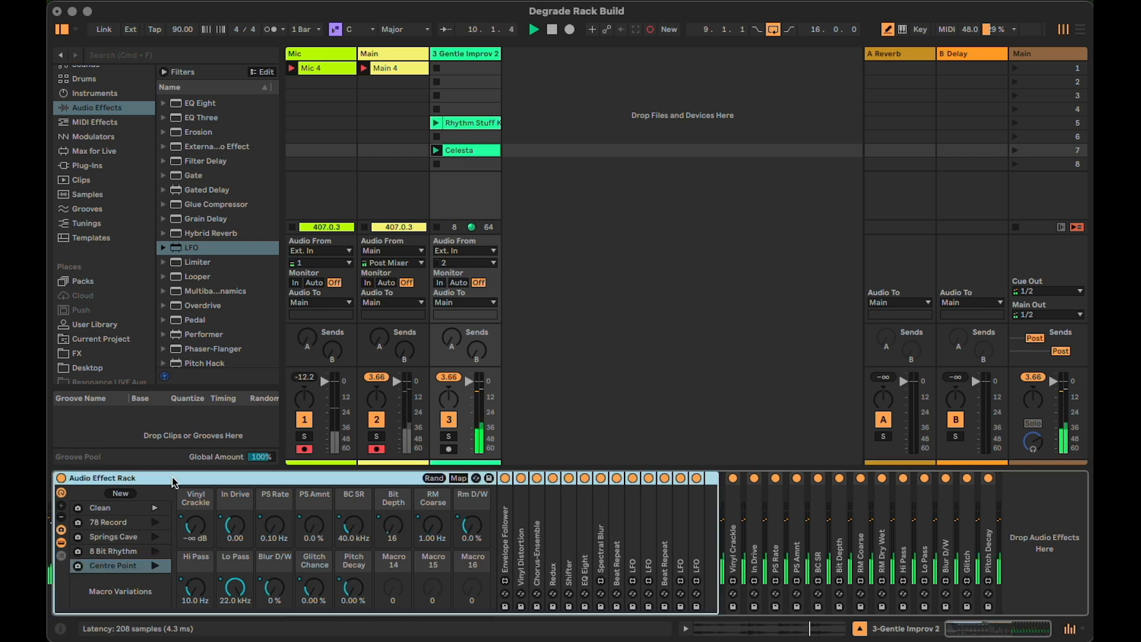
key(super+r)
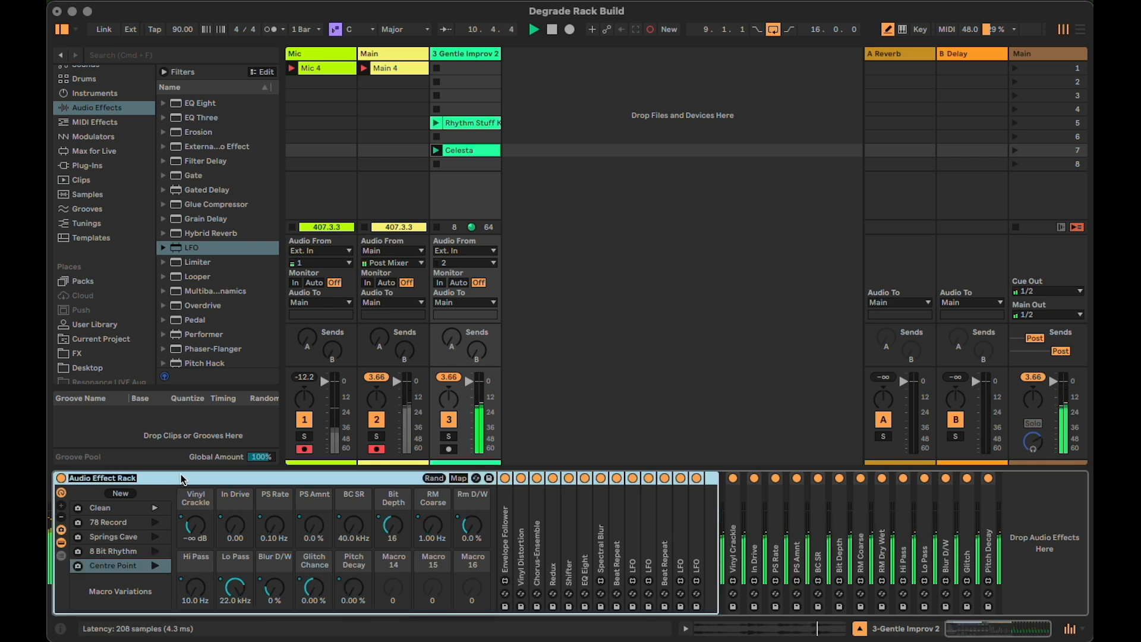
text(Mod)
text( Rack In)
text(nter)
key(BackSpace)
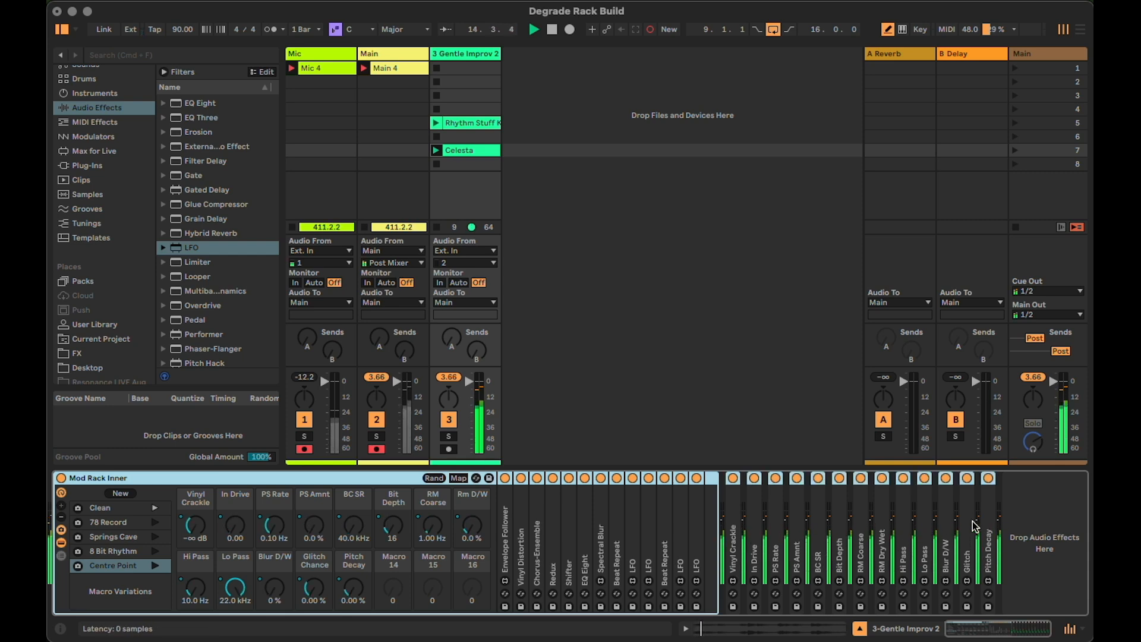
Group Mod Rack Inner and its LFOs into an outer Audio Effect Rack, hide its chain list and show all 16 macros
key(super+g)
click(62, 531)
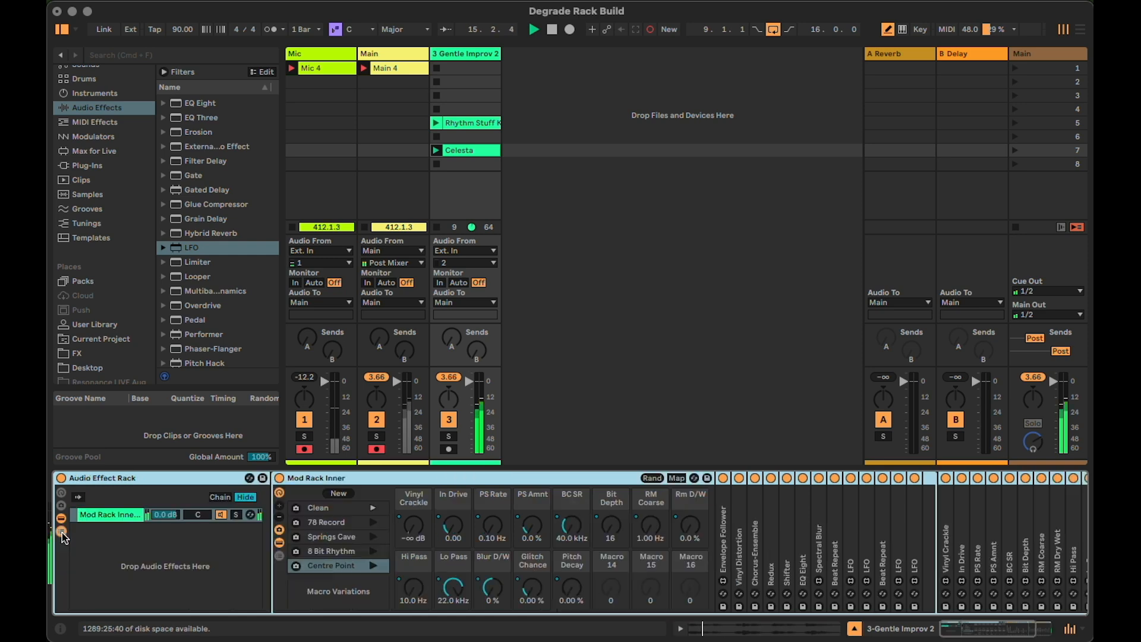
click(62, 532)
click(61, 493)
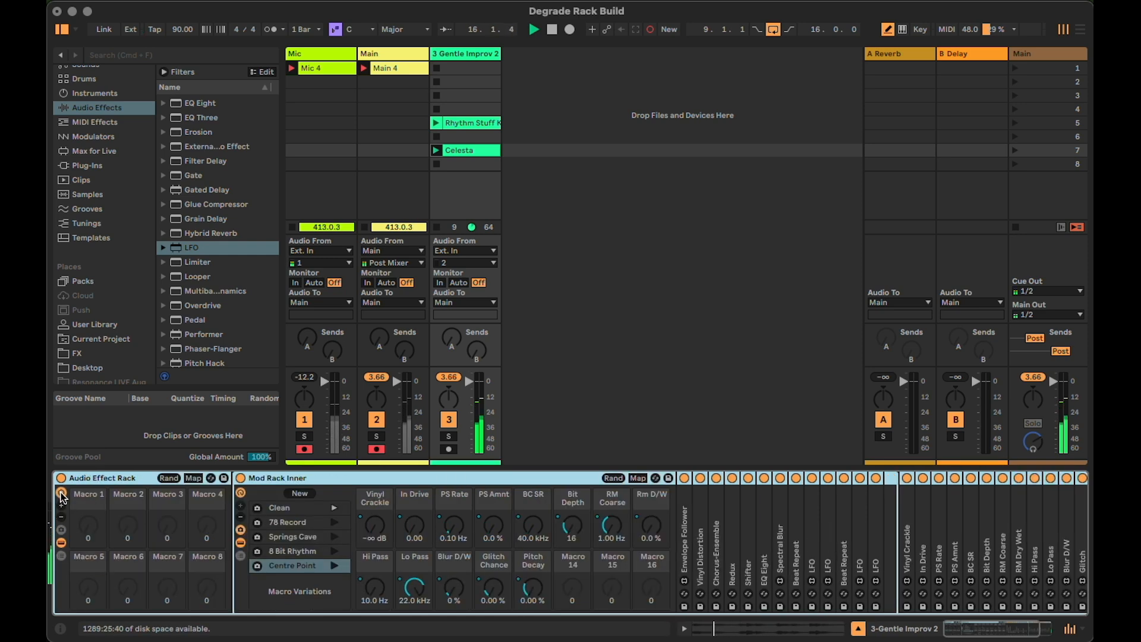
click(62, 507)
click(62, 507)
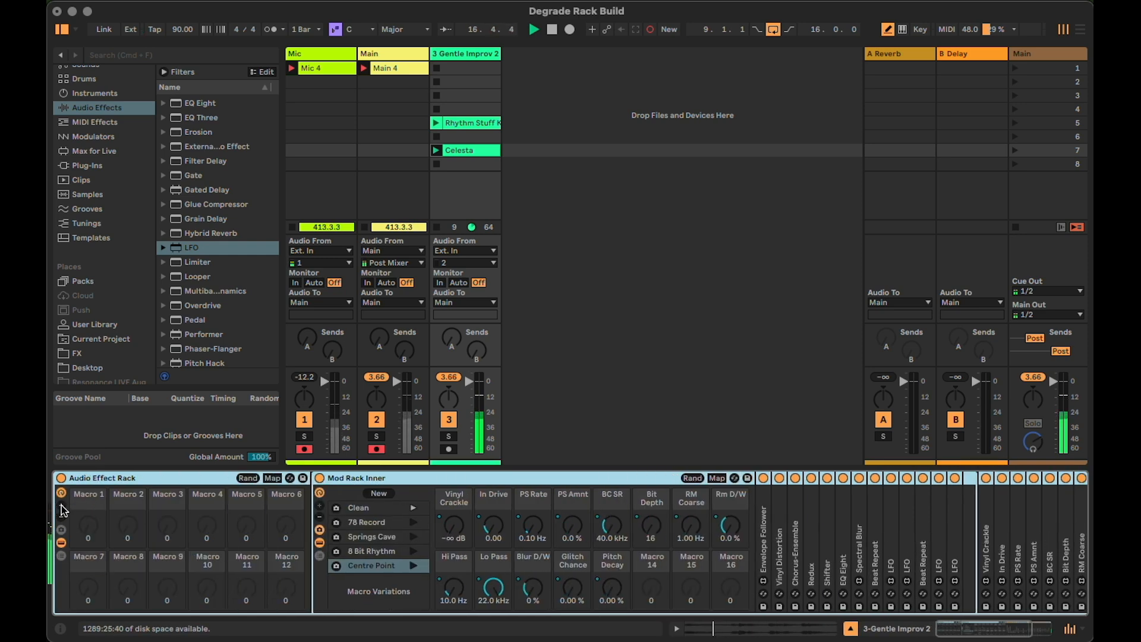
click(62, 506)
click(62, 506)
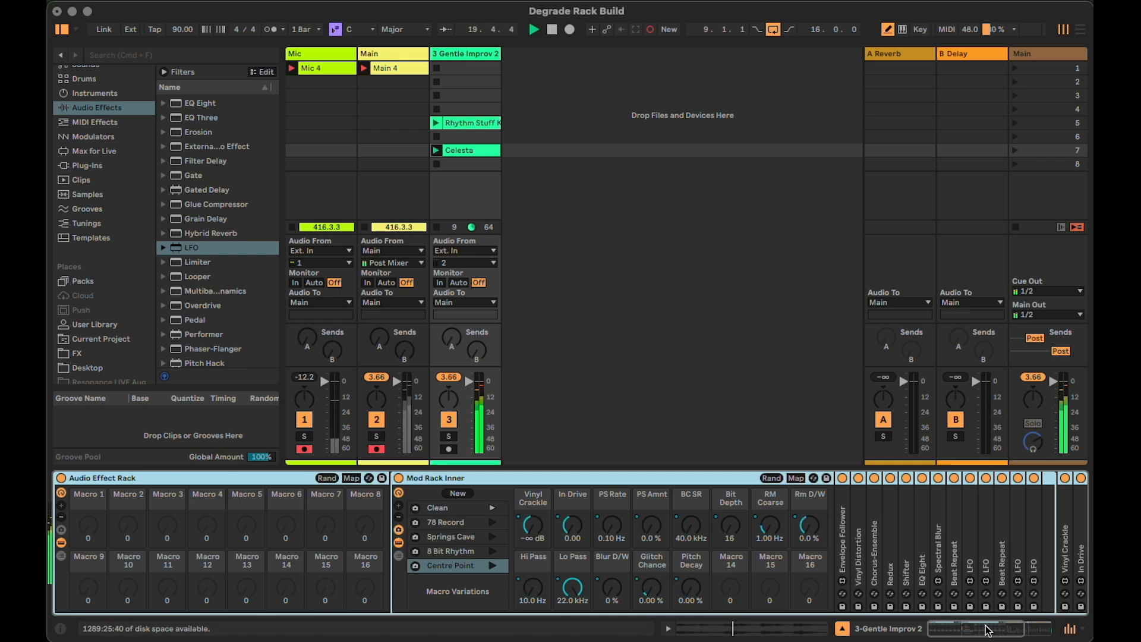
Hide the macro controls and devices of Mod Rack Inner, keeping only its variations list shown
drag(986, 630, 1013, 630)
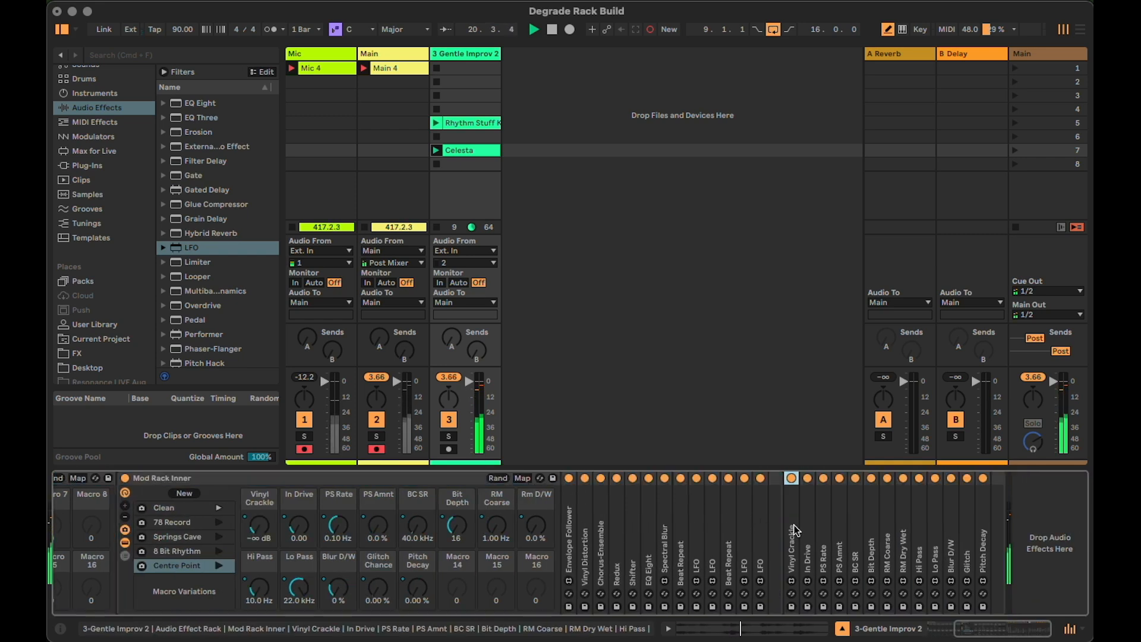
double_click(258, 478)
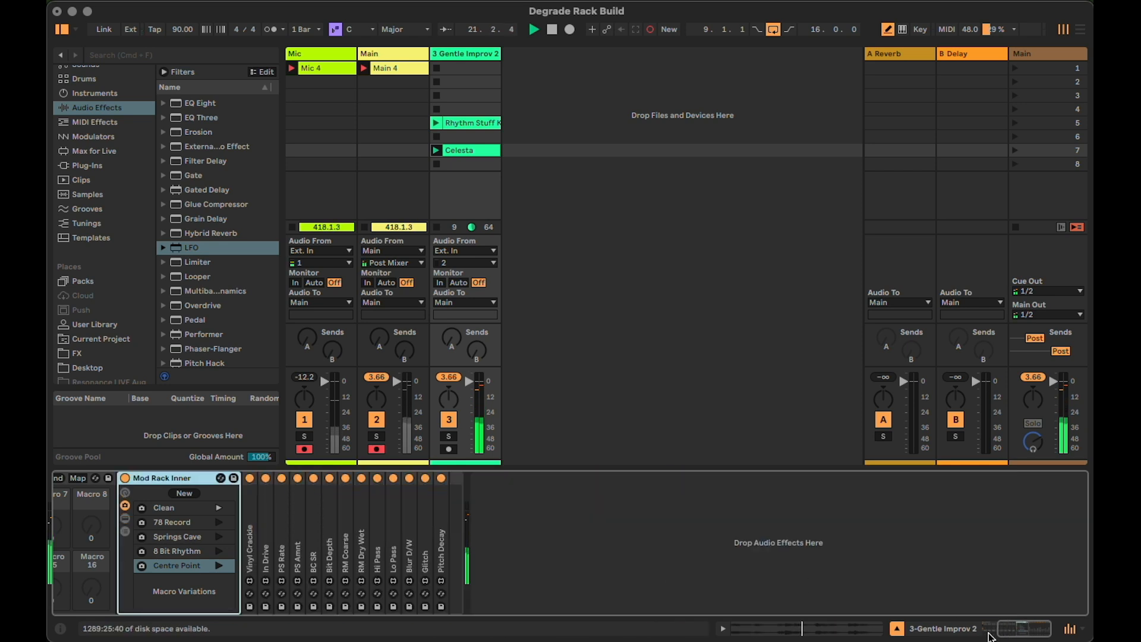
drag(1038, 629, 990, 636)
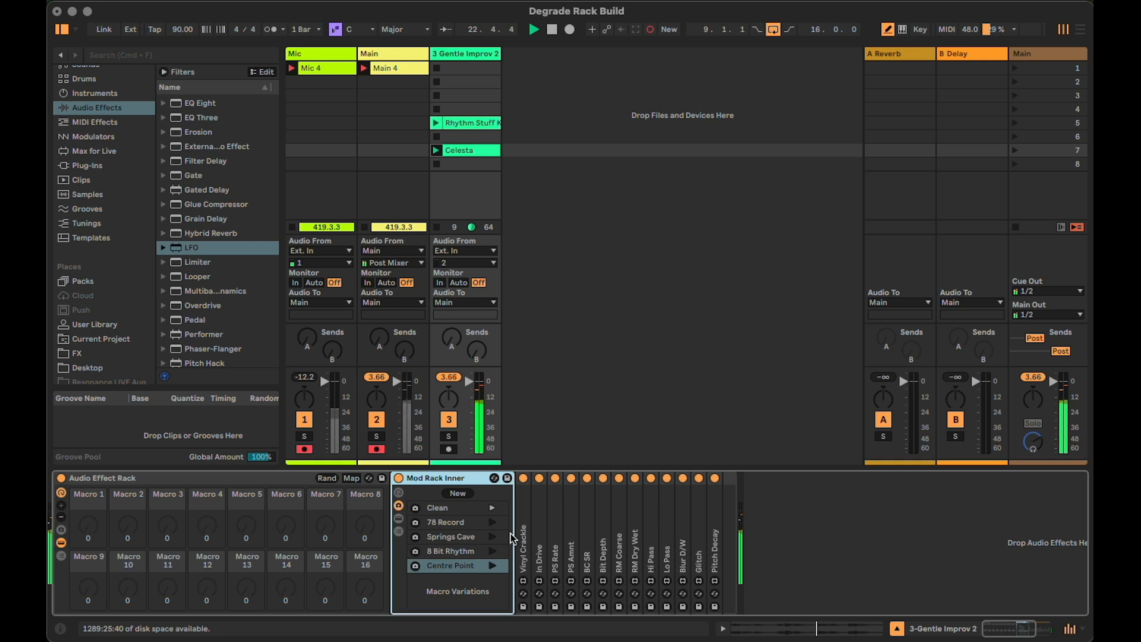
Unfold the Vinyl Crackle LFO and map its Hz/sync time mode switch to the outer rack's first macro
double_click(526, 528)
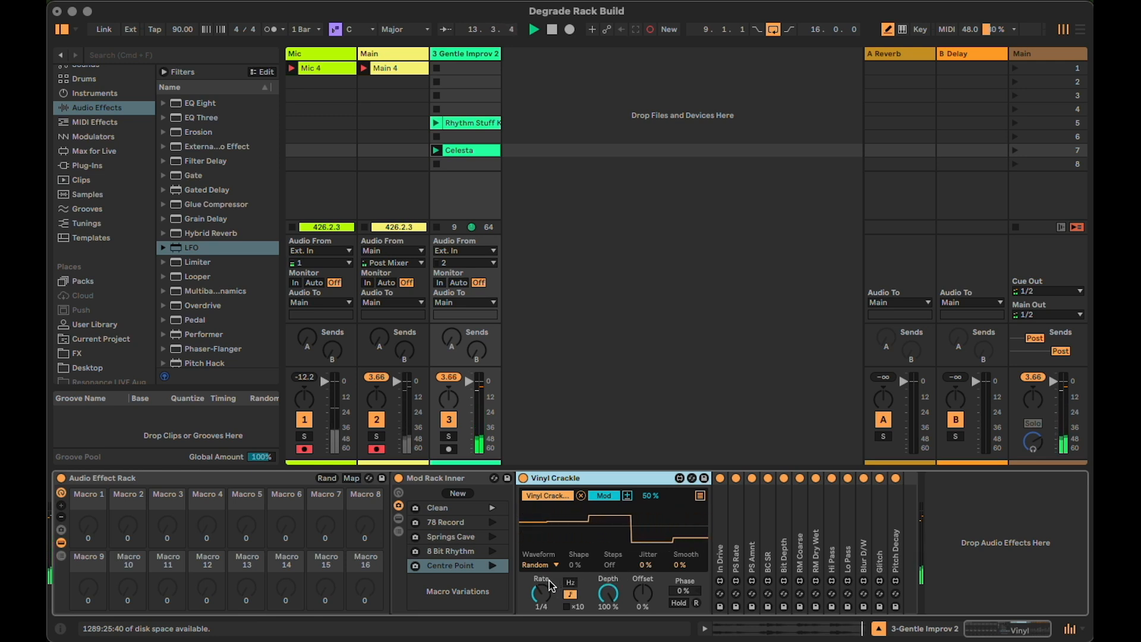
click(350, 478)
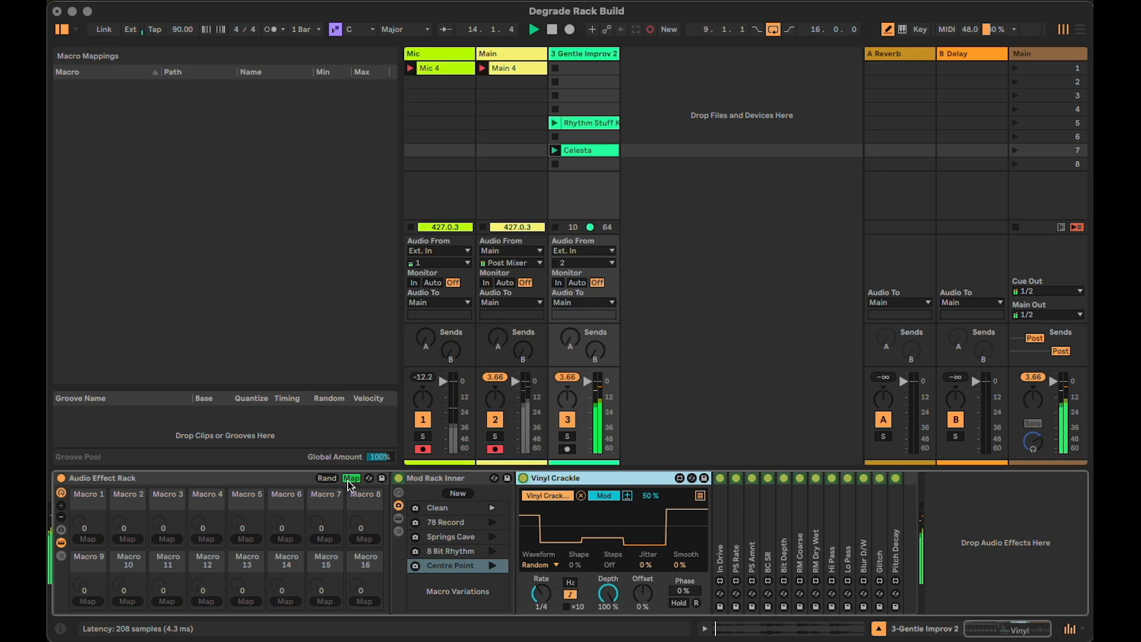
click(570, 584)
click(97, 540)
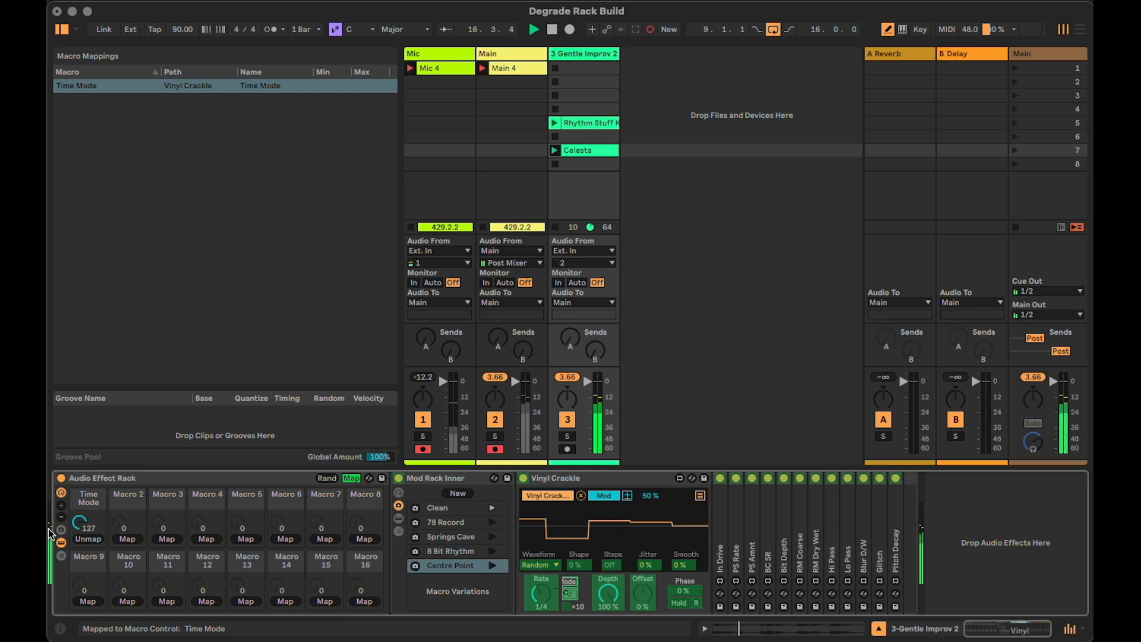
mouse_move(80, 525)
mouse_down()
mouse_move(80, 594)
mouse_move(80, 525)
mouse_up()
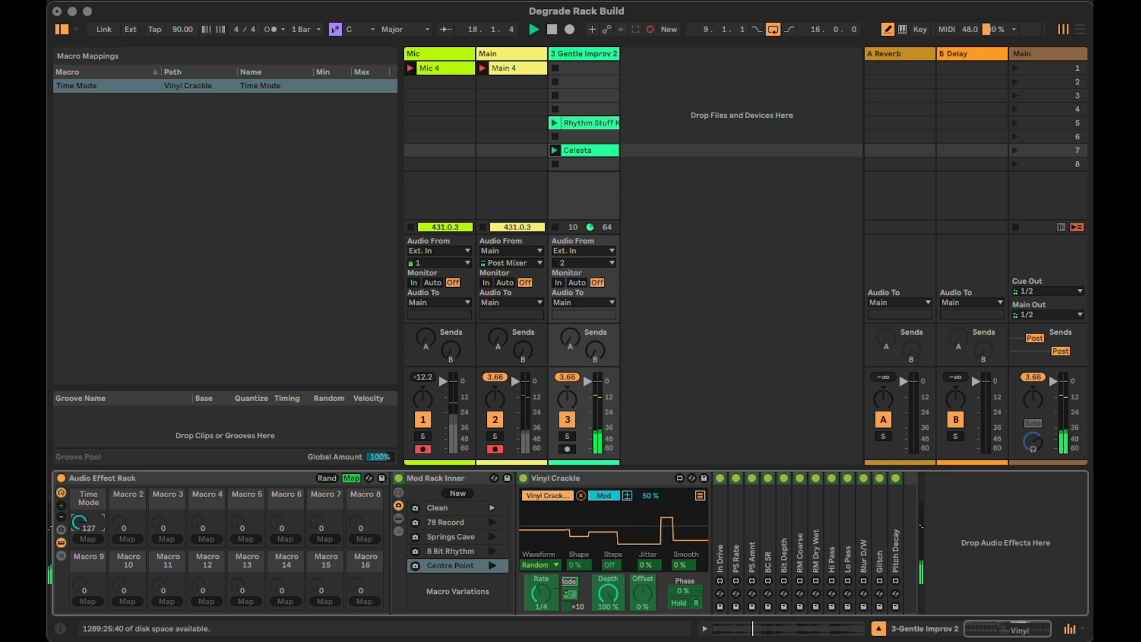
Map the Vinyl Crackle LFO's synced rate to the outer rack's second macro and name that macro Grid Rate
click(541, 605)
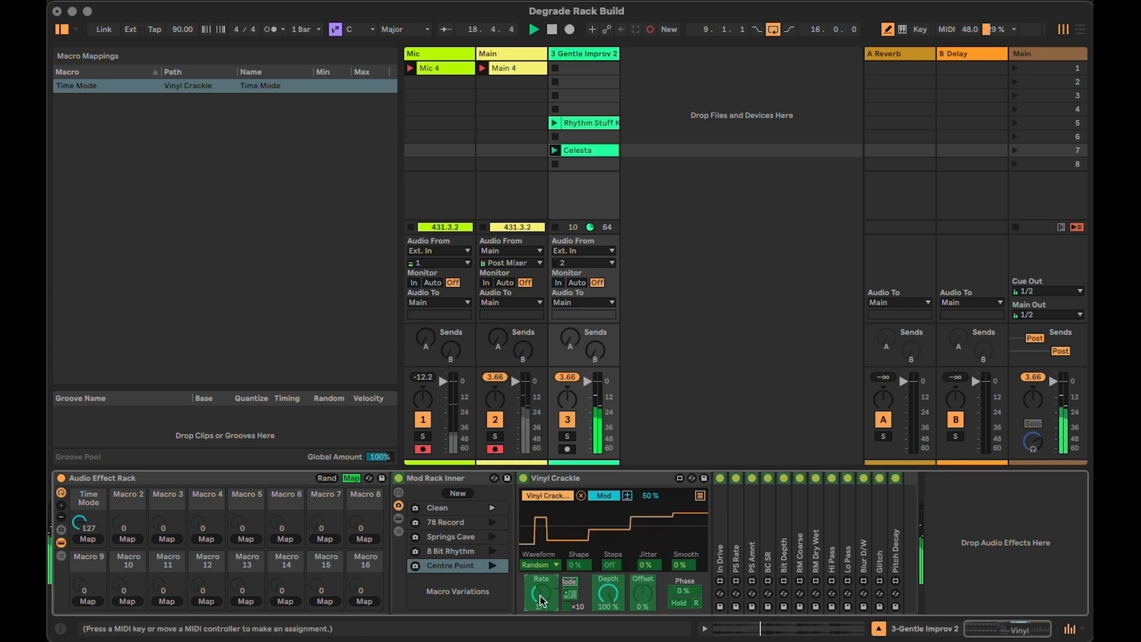
click(127, 538)
click(133, 496)
key(super+r)
text(Grid Rate)
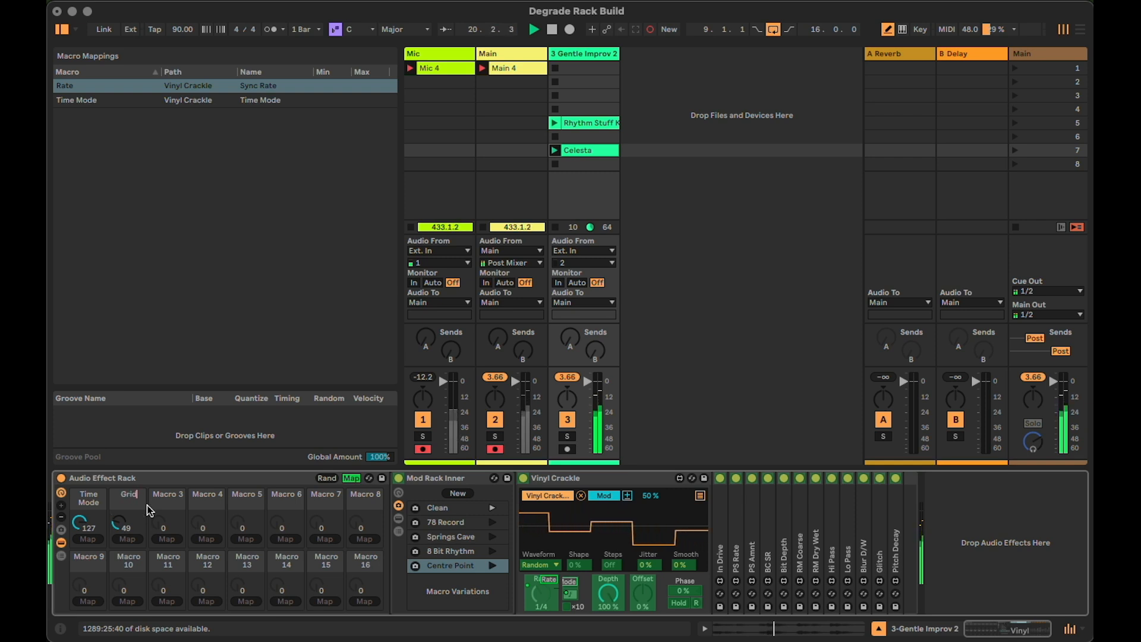
key(Return)
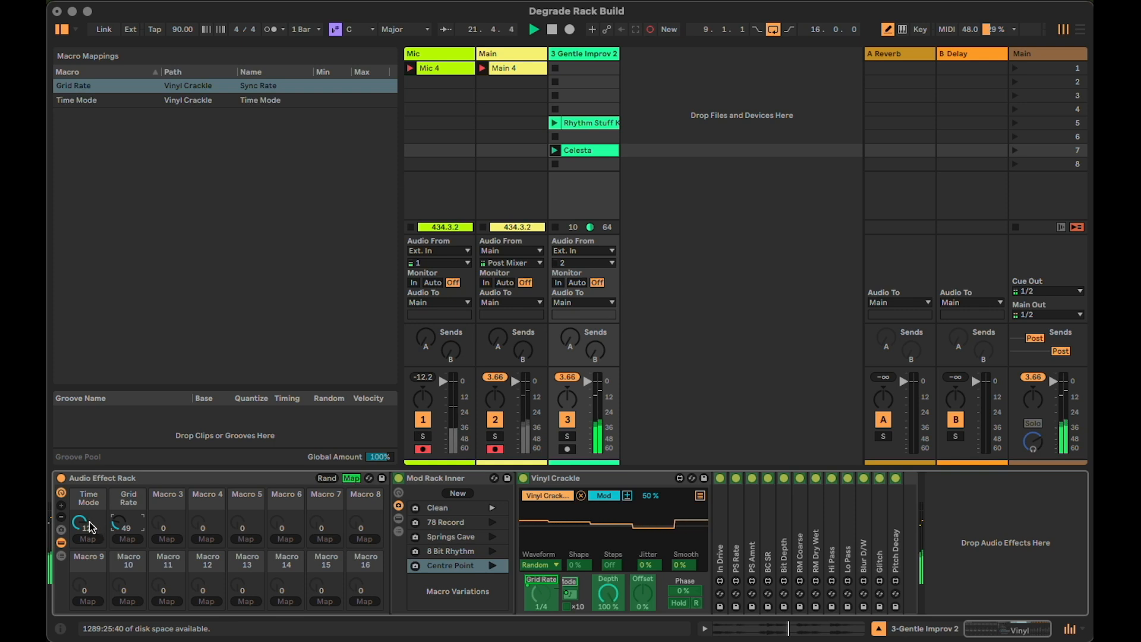
Set the Time Mode macro to 0, map the LFO's Hz rate to the third macro and name it Free Rate
drag(90, 526, 90, 538)
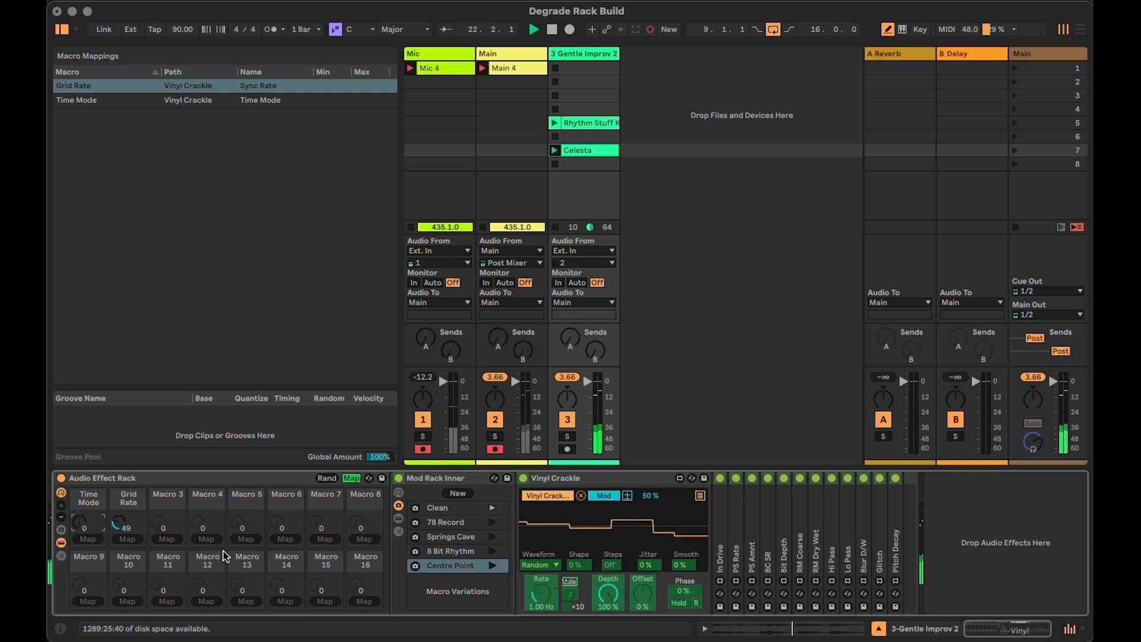
click(537, 596)
click(167, 538)
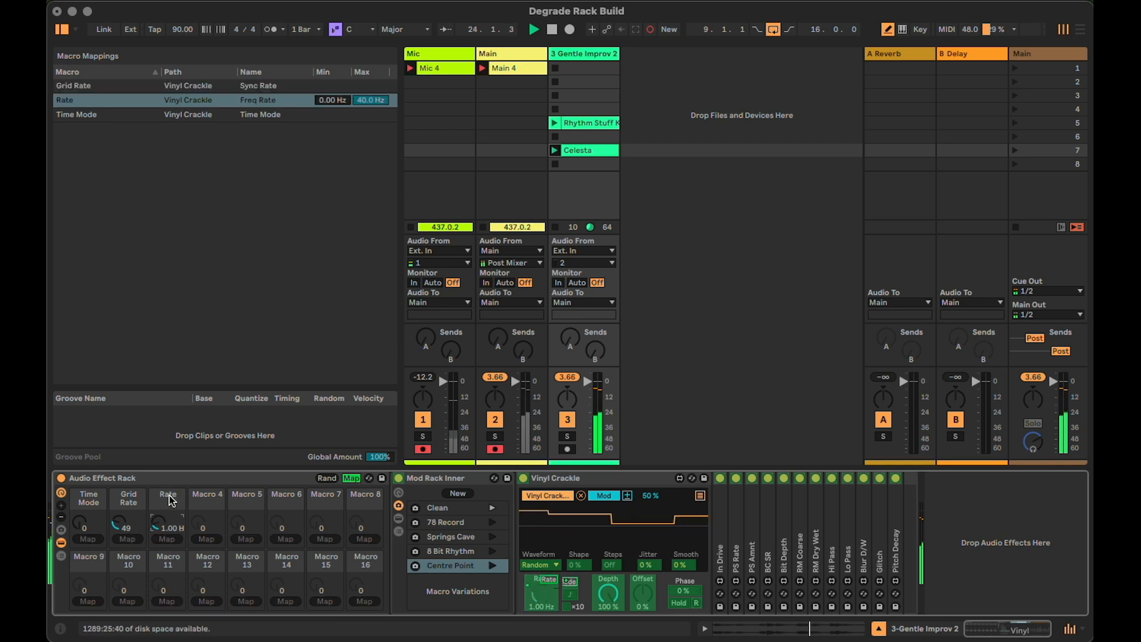
key(super+r)
text(Free R)
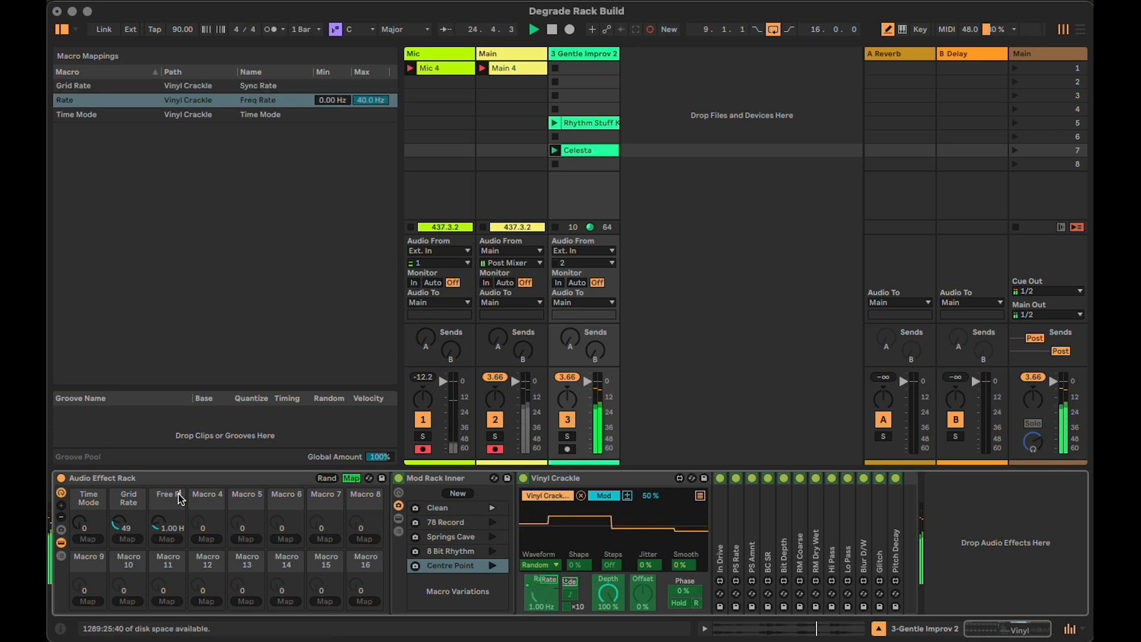
text(ate)
key(Return)
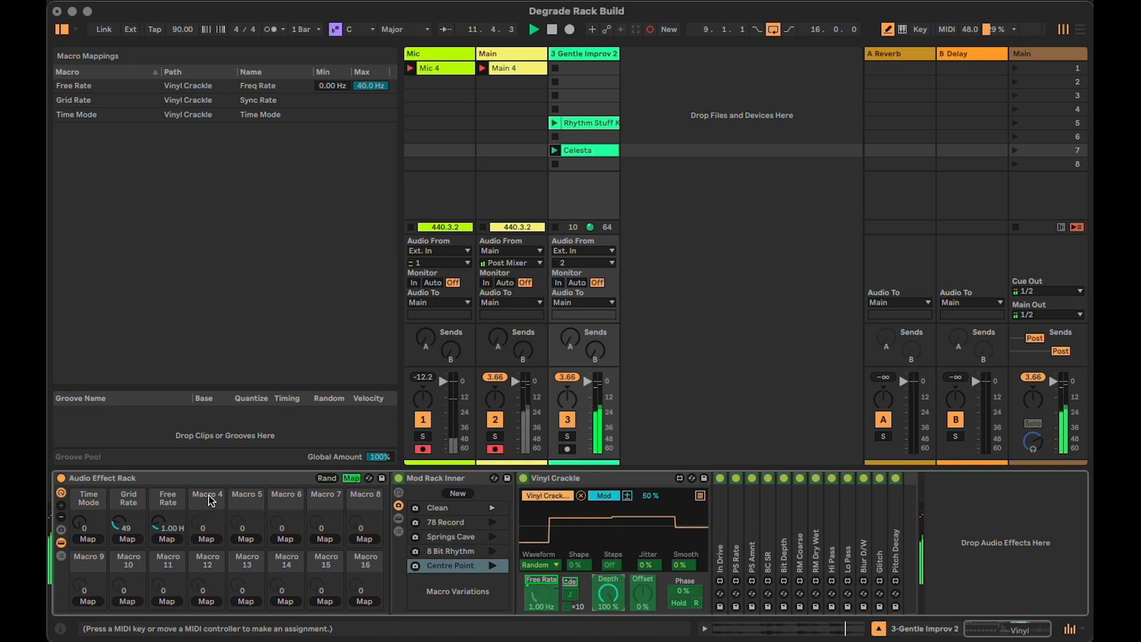
Map the Vinyl Crackle LFO's depth to the fourth macro as Vinyl Depth, and unfold the In Drive LFO in its place
click(205, 539)
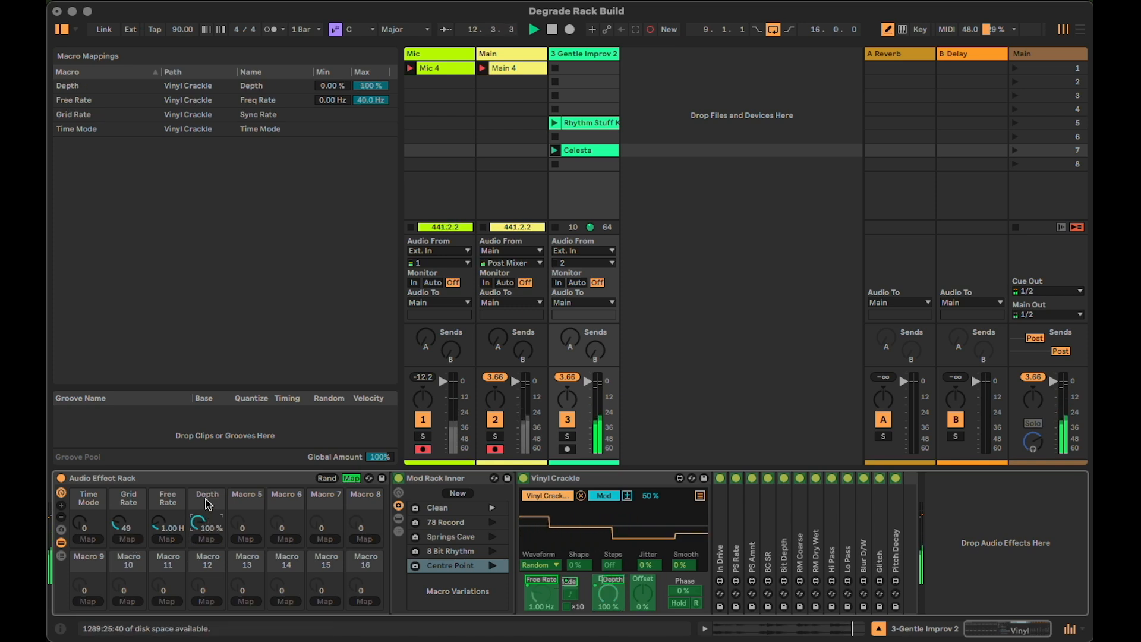
text(Vinyl Depth)
key(Return)
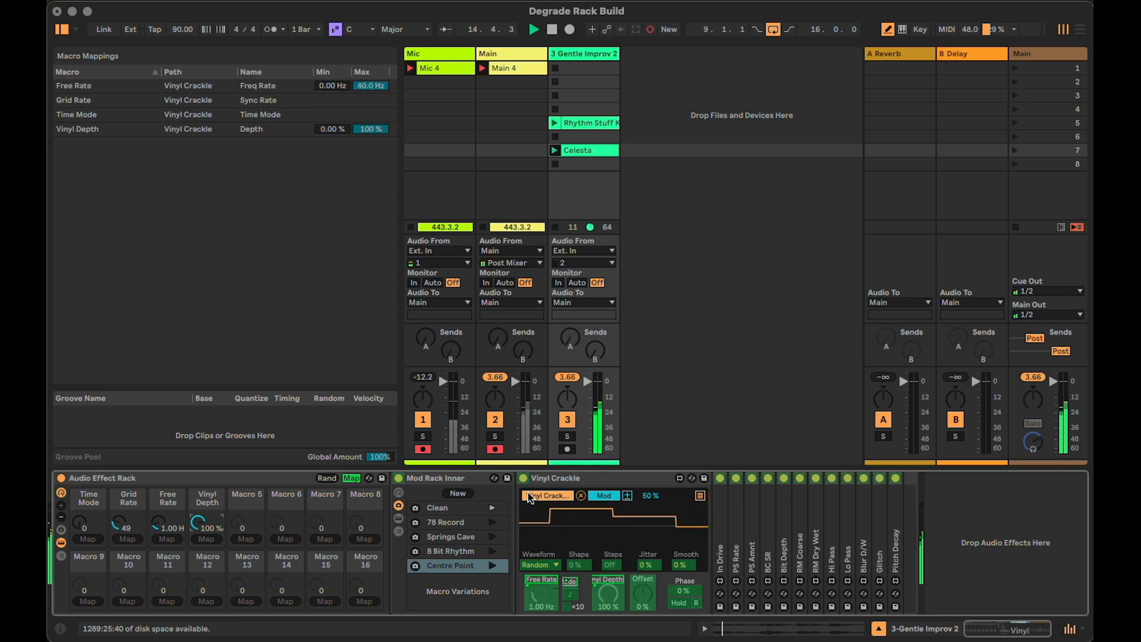
double_click(575, 472)
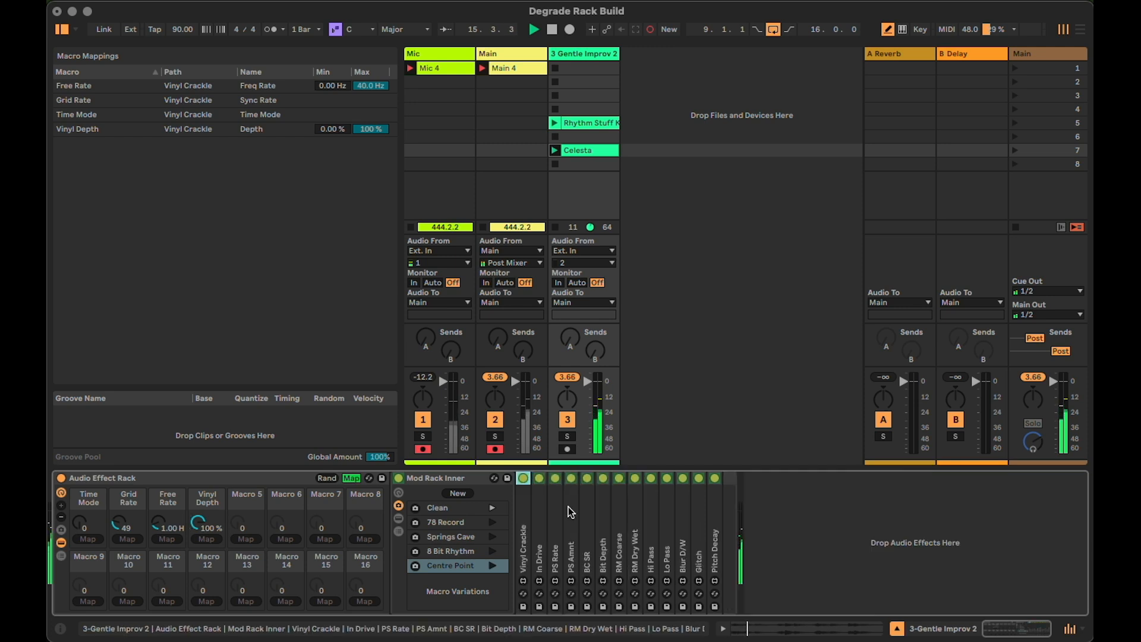
double_click(541, 519)
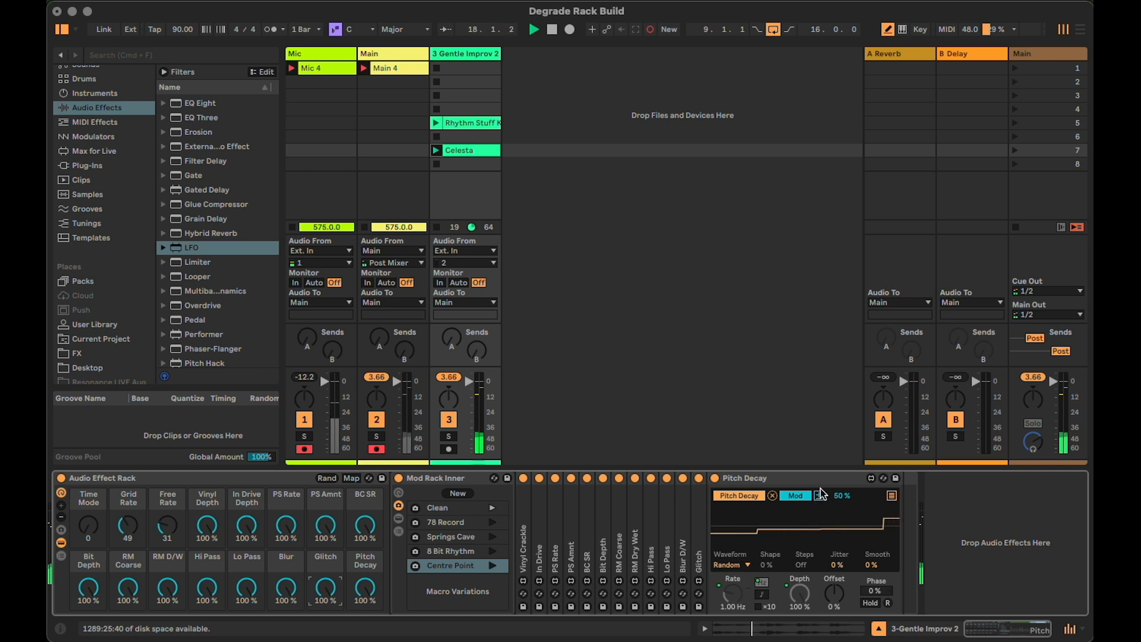
Fold the Pitch Decay LFO and set the outer rack's Vinyl Depth, In Drive Depth, PS Rate, PS Amnt and BC SR macros to 0 %
double_click(776, 478)
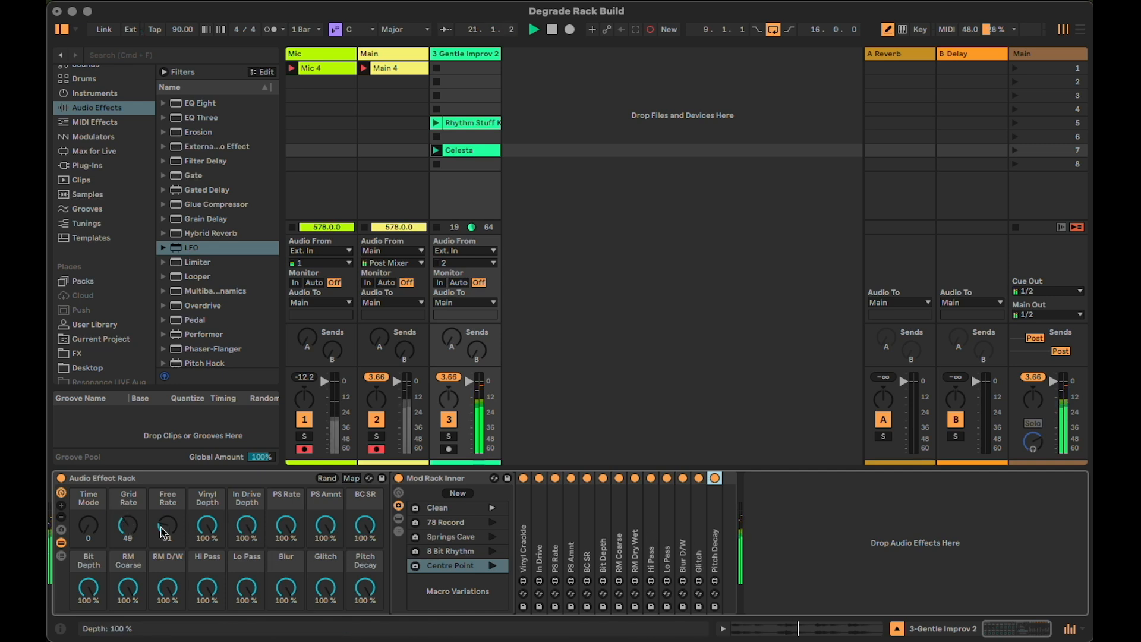
double_click(211, 528)
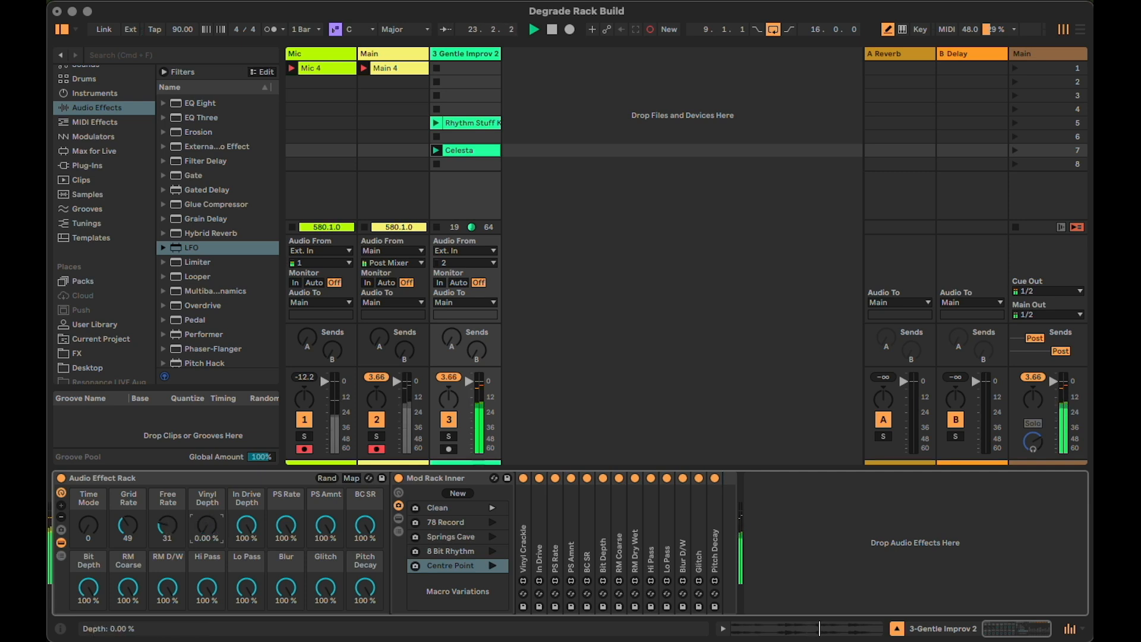
double_click(247, 526)
double_click(286, 527)
drag(326, 527, 326, 553)
double_click(326, 526)
double_click(365, 526)
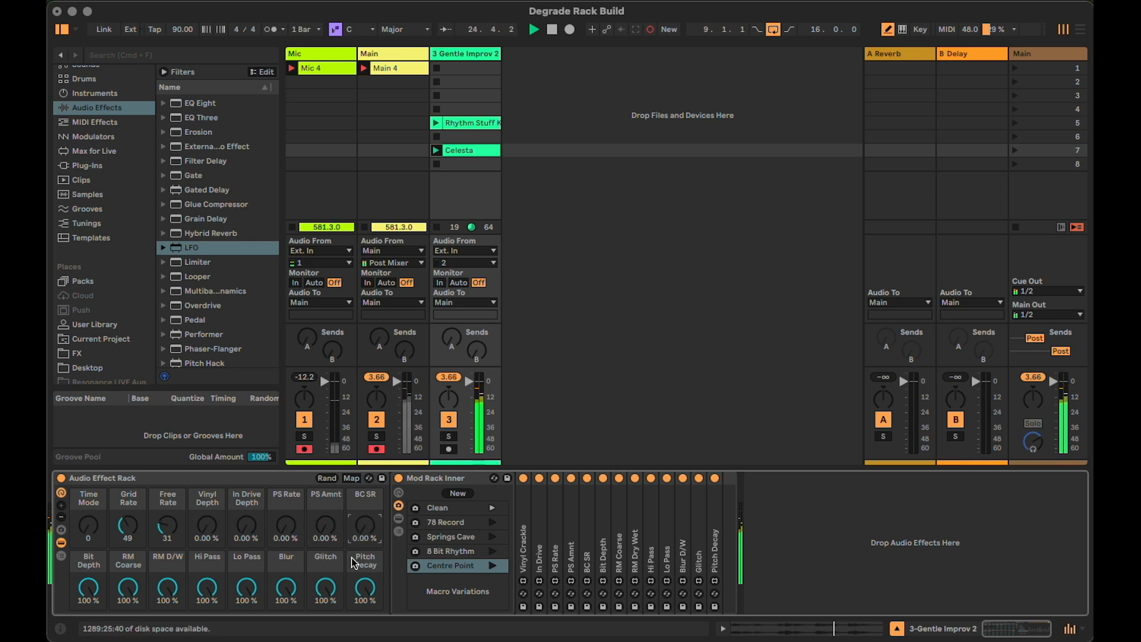
Set the outer rack's eight macros from Pitch Decay back through Bit Depth to 0 %
double_click(369, 589)
double_click(325, 588)
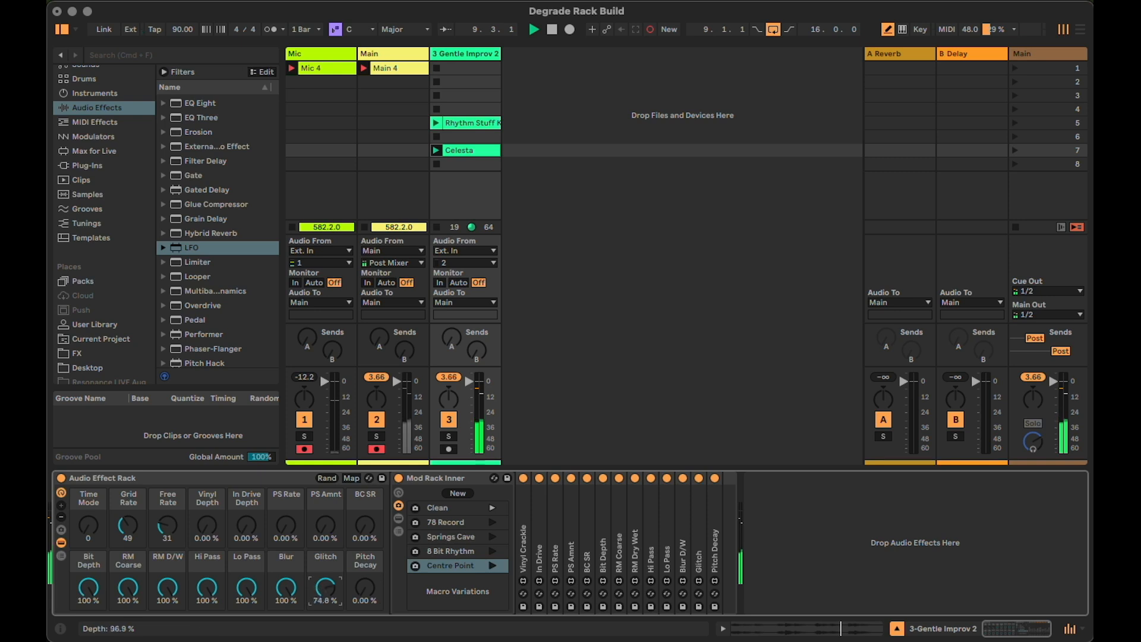
double_click(286, 589)
double_click(247, 588)
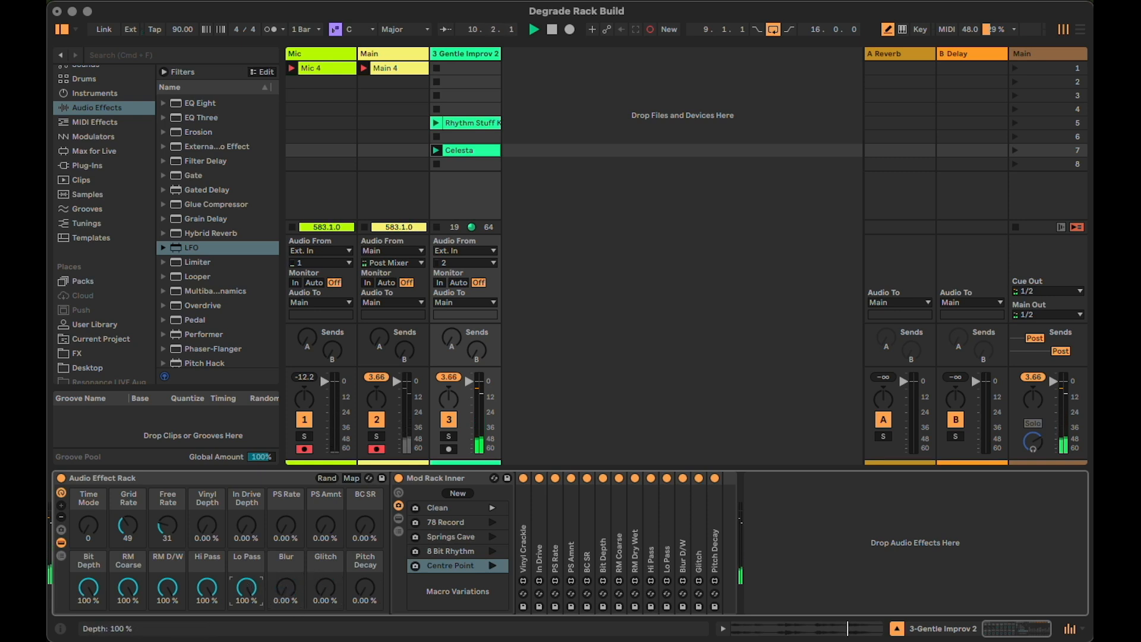
double_click(206, 589)
double_click(167, 588)
double_click(127, 589)
double_click(88, 589)
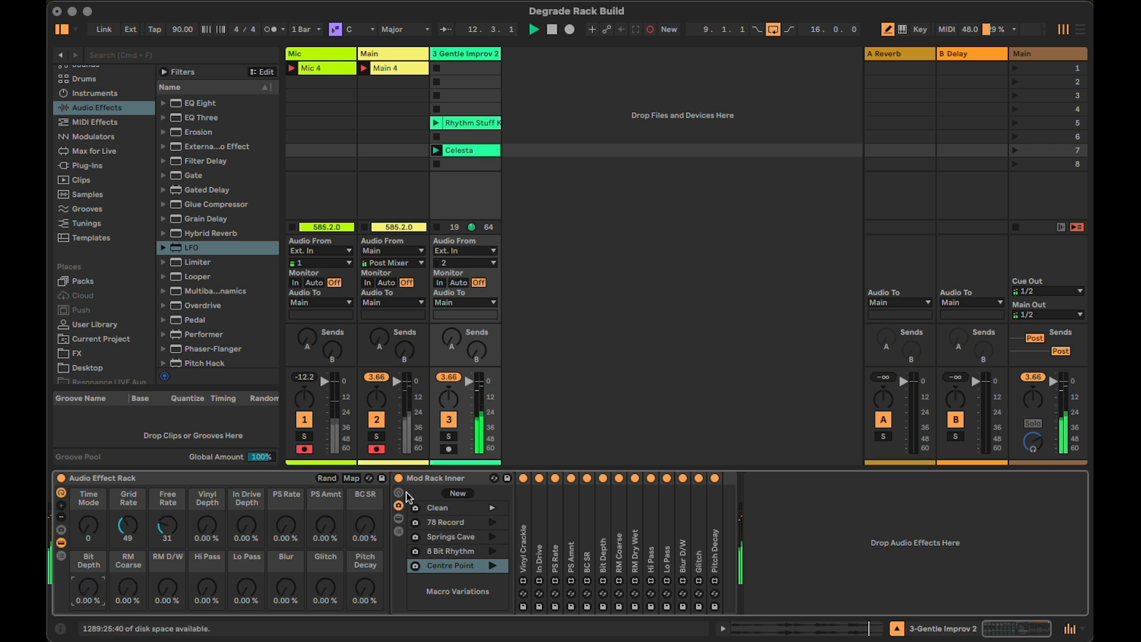
Show the device chain and macro controls of Mod Rack Inner
click(397, 518)
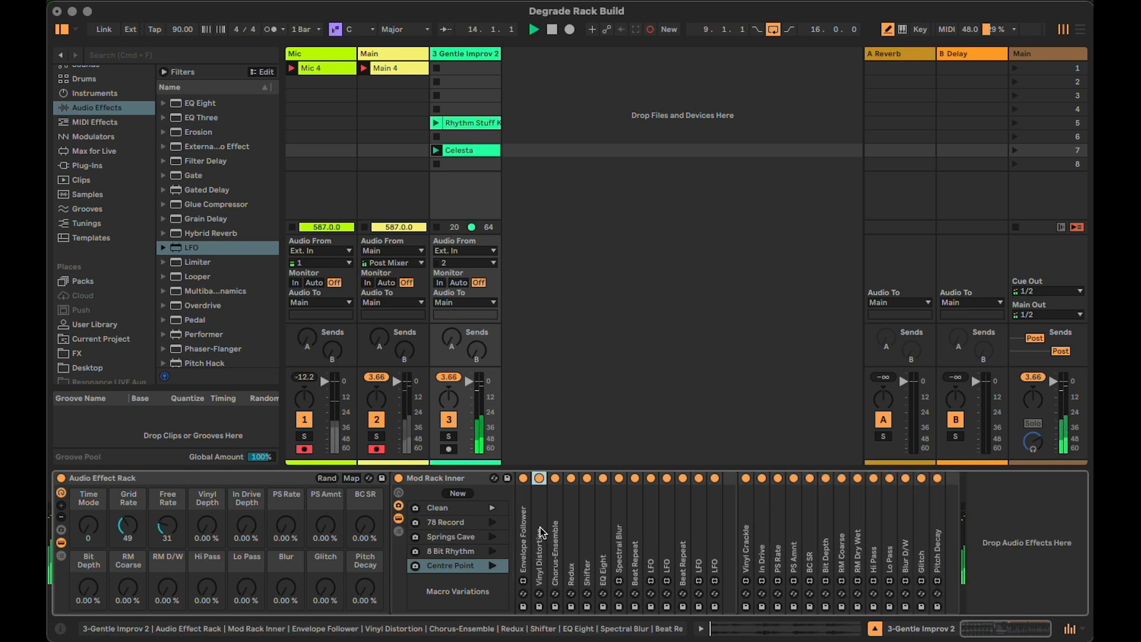
click(398, 493)
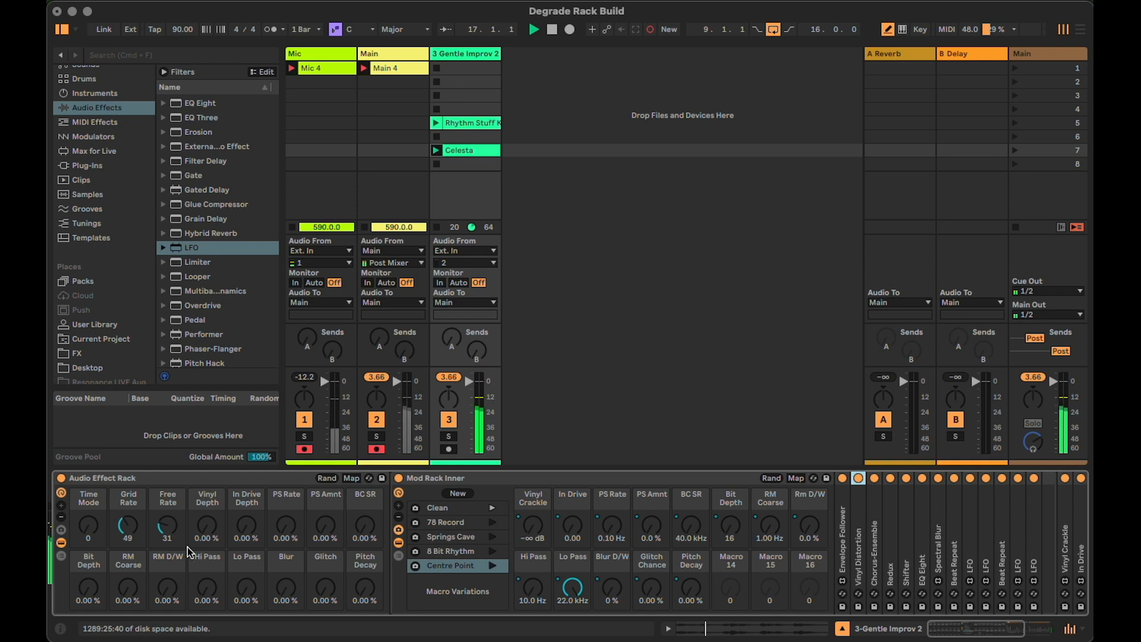
Set the outer rack's depth macros to partial amounts between about 24 and 65 %, and recall the inner rack's 78 Record variation
drag(213, 525, 286, 494)
drag(325, 525, 325, 487)
drag(326, 600, 326, 548)
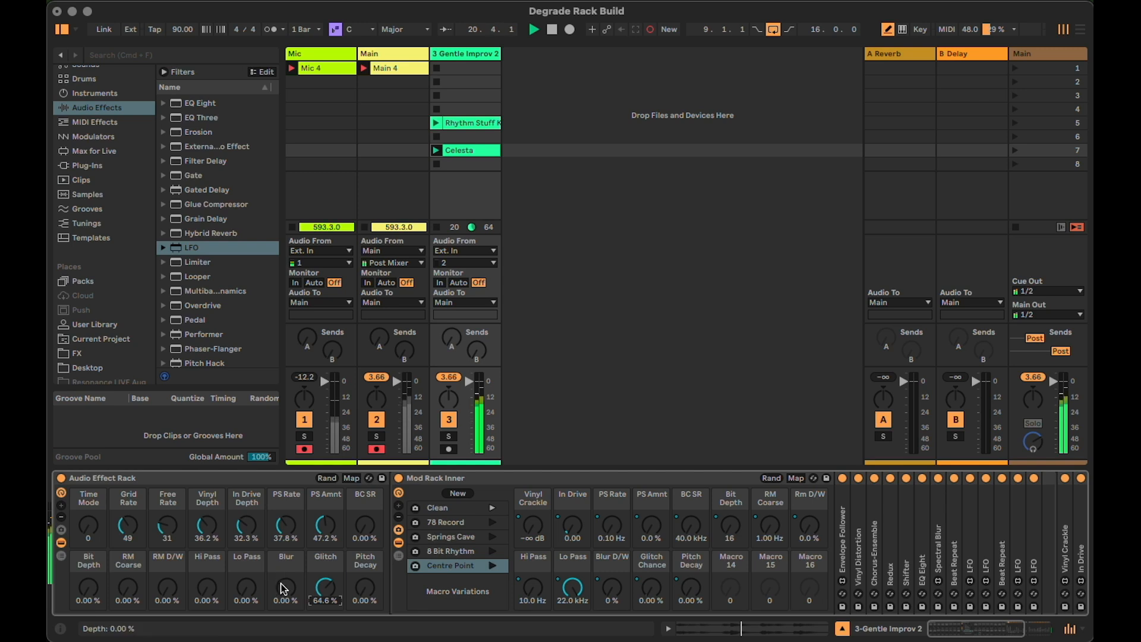
drag(286, 587, 286, 560)
drag(207, 587, 170, 550)
drag(134, 594, 88, 568)
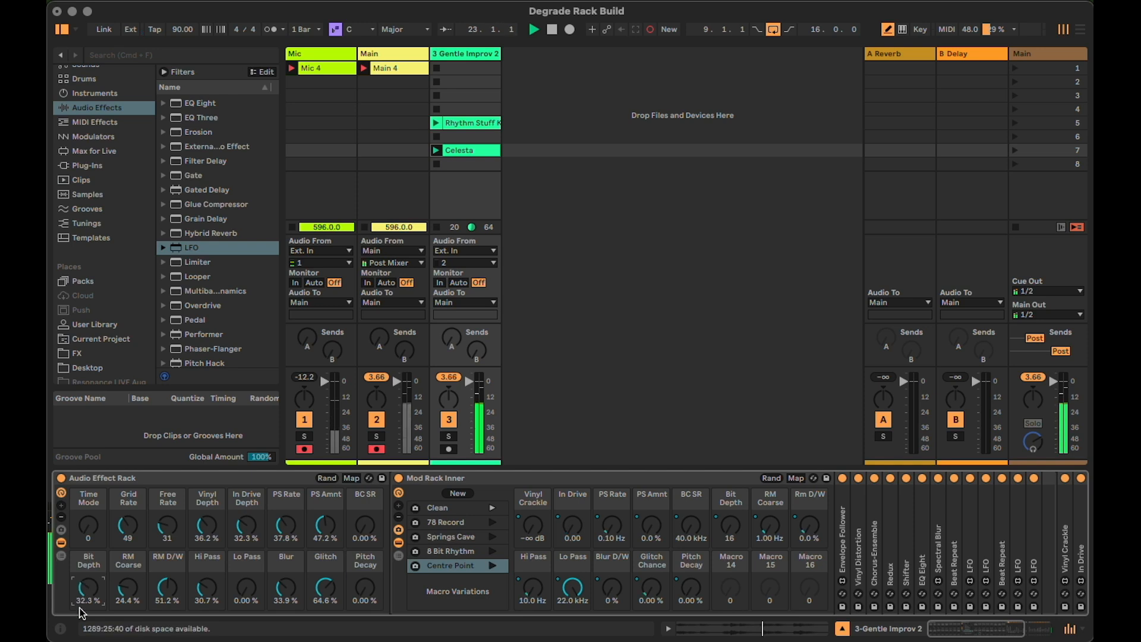
drag(364, 587, 364, 585)
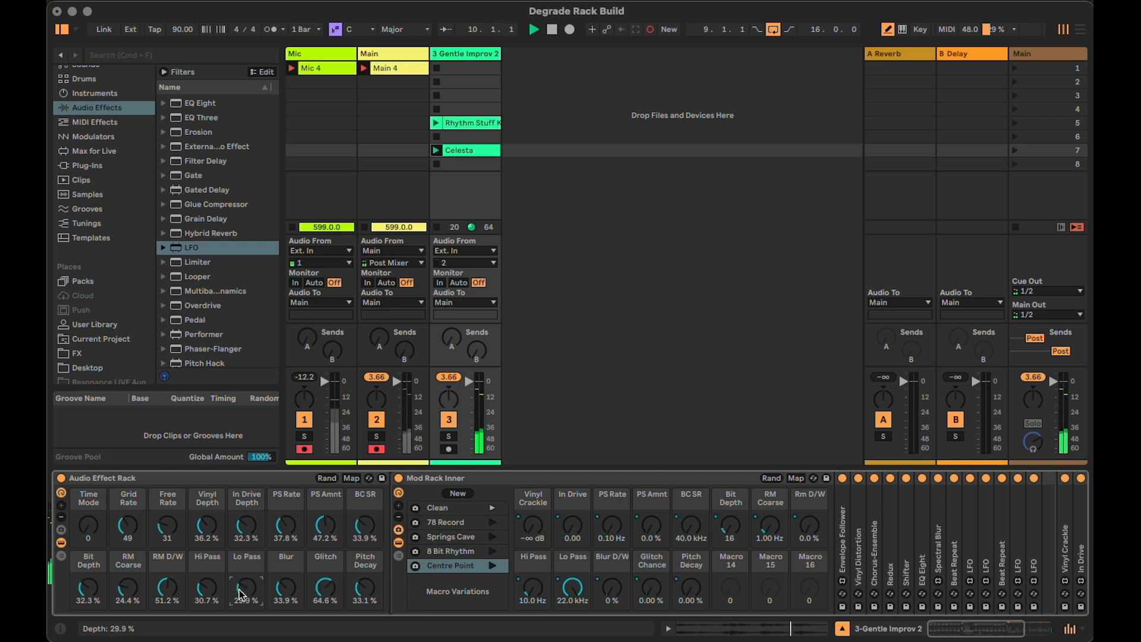
click(490, 523)
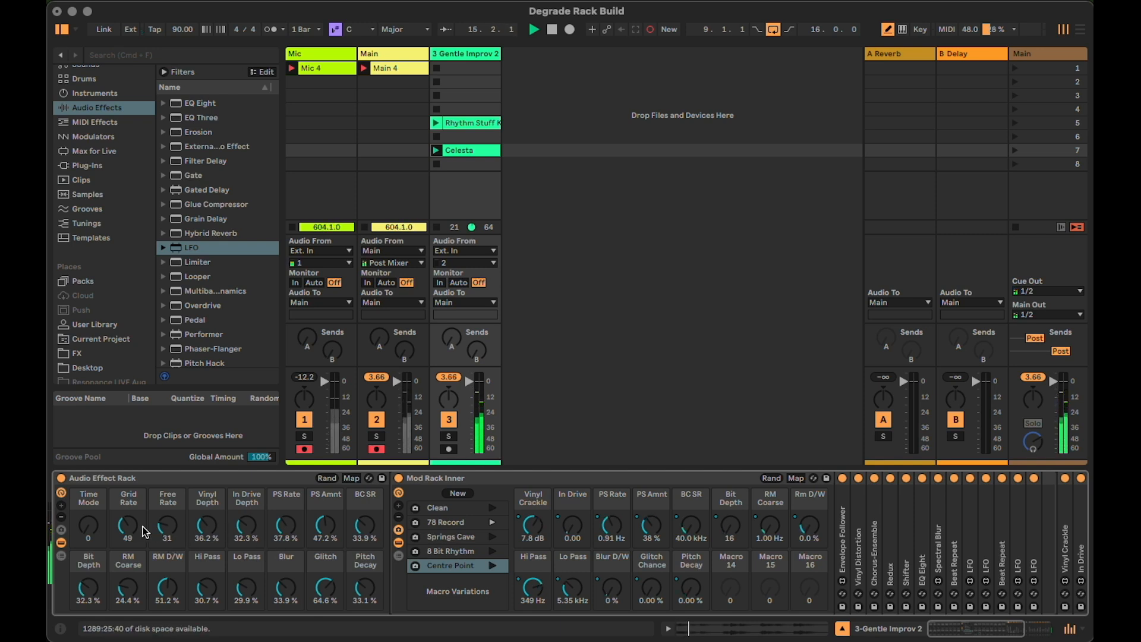
Reset the outer rack's Vinyl Depth, In Drive Depth, PS Rate, PS Amnt and BC SR macros to 0 %
click(207, 526)
key(Delete)
click(246, 525)
key(Delete)
click(286, 525)
key(Delete)
click(337, 531)
key(Delete)
click(365, 526)
key(Delete)
Reset the outer rack's Pitch Decay, Glitch, Blur, Lo Pass, Hi Pass, RM D/W, RM Coarse and Bit Depth macros to 0 %
drag(369, 589, 369, 558)
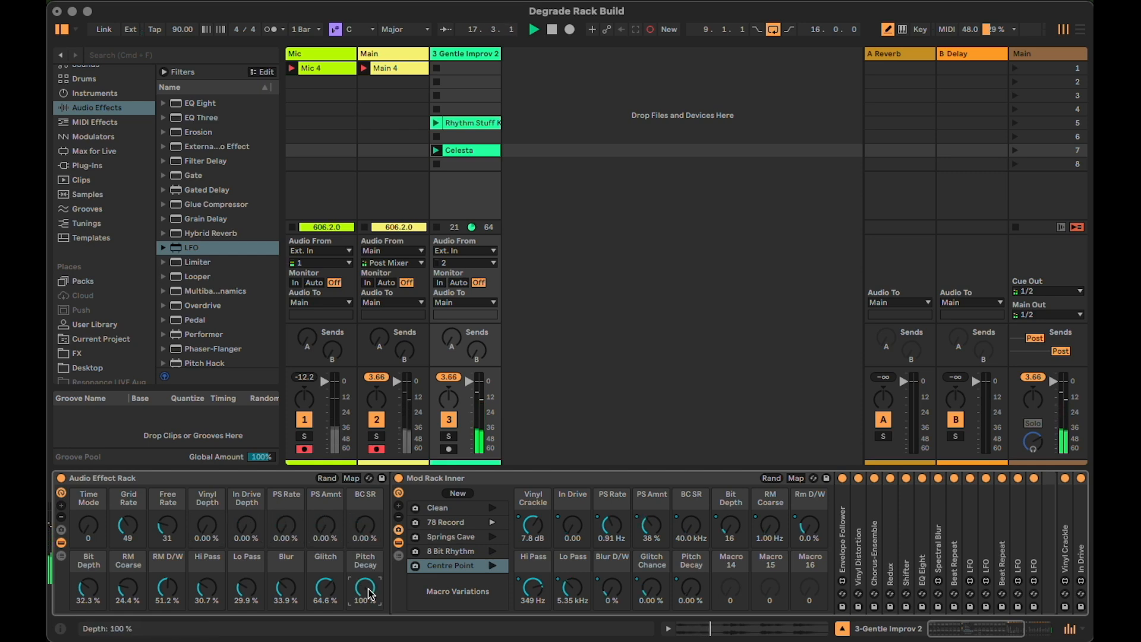
key(Delete)
click(325, 587)
key(Delete)
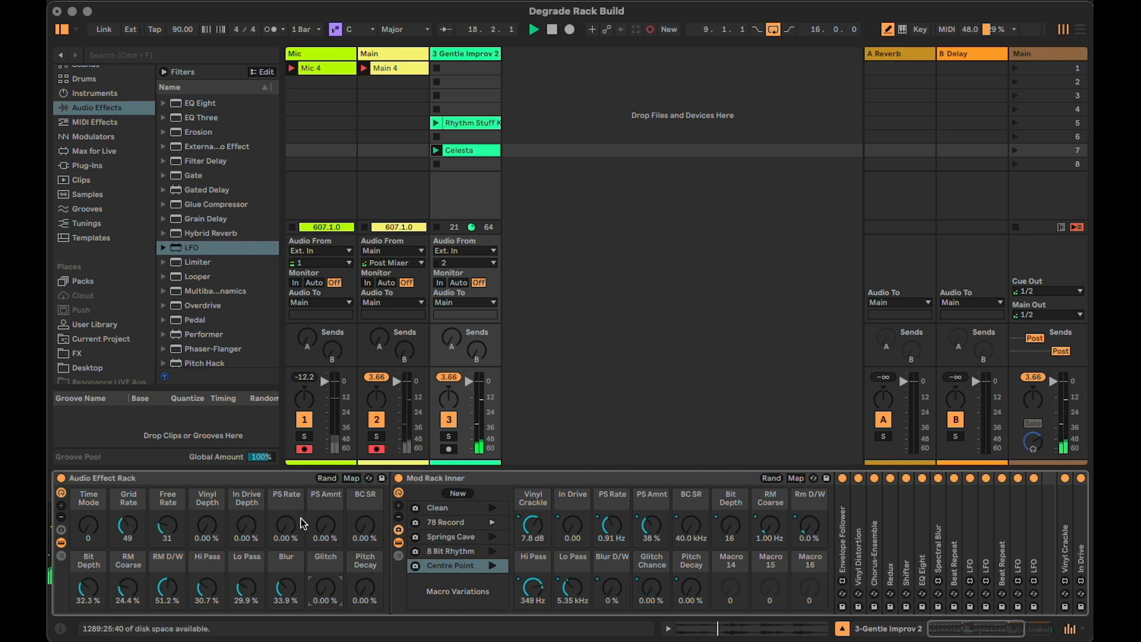
click(286, 587)
key(Delete)
click(246, 587)
key(Delete)
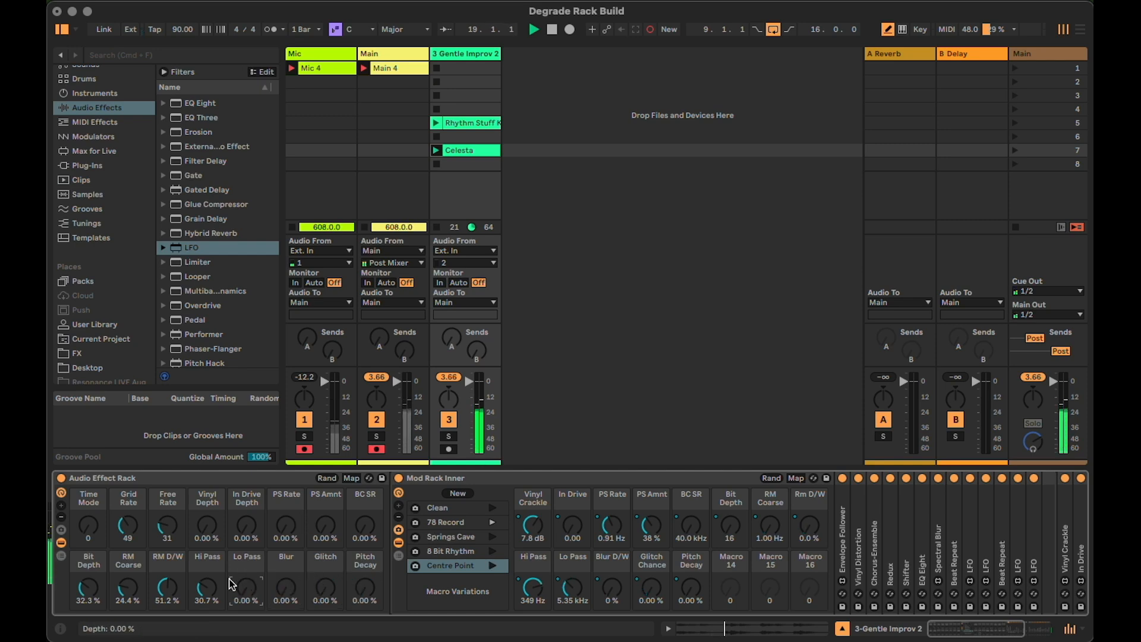
click(201, 588)
key(Delete)
click(167, 588)
key(Delete)
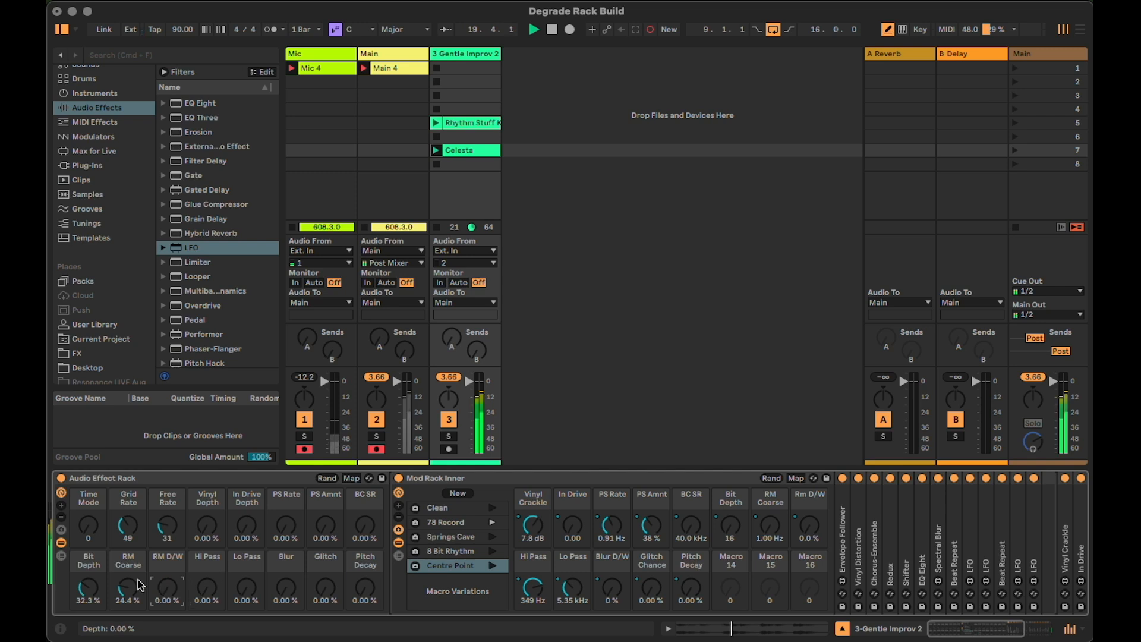
click(94, 588)
key(Delete)
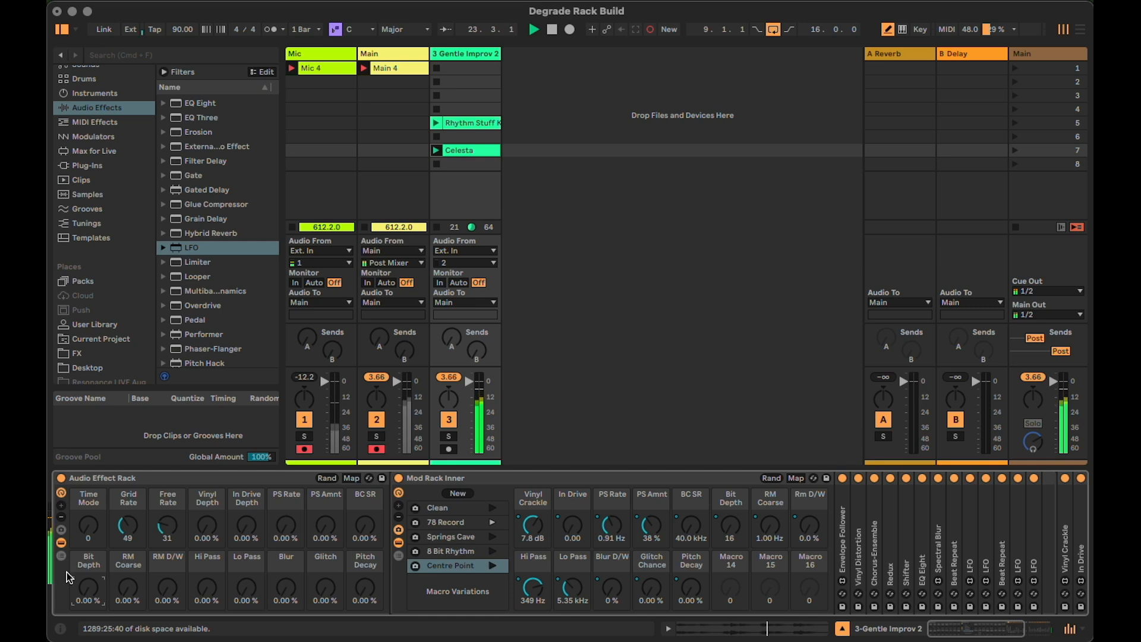
Show the outer rack's macro variations and store the current macro state as a new variation named Zero Chaos
click(61, 530)
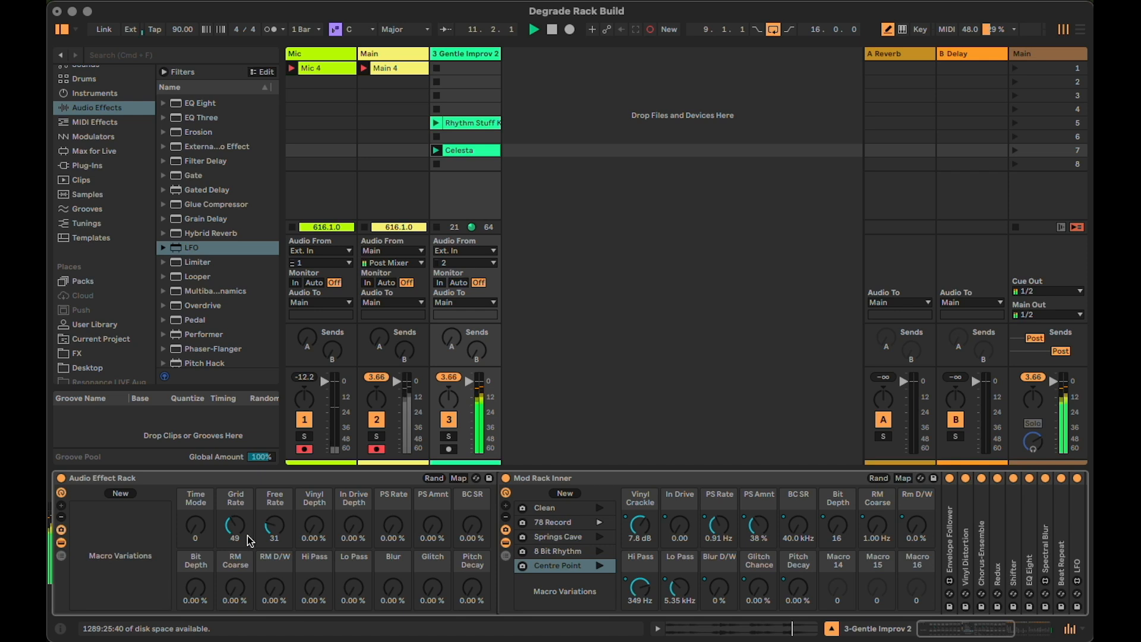
click(121, 494)
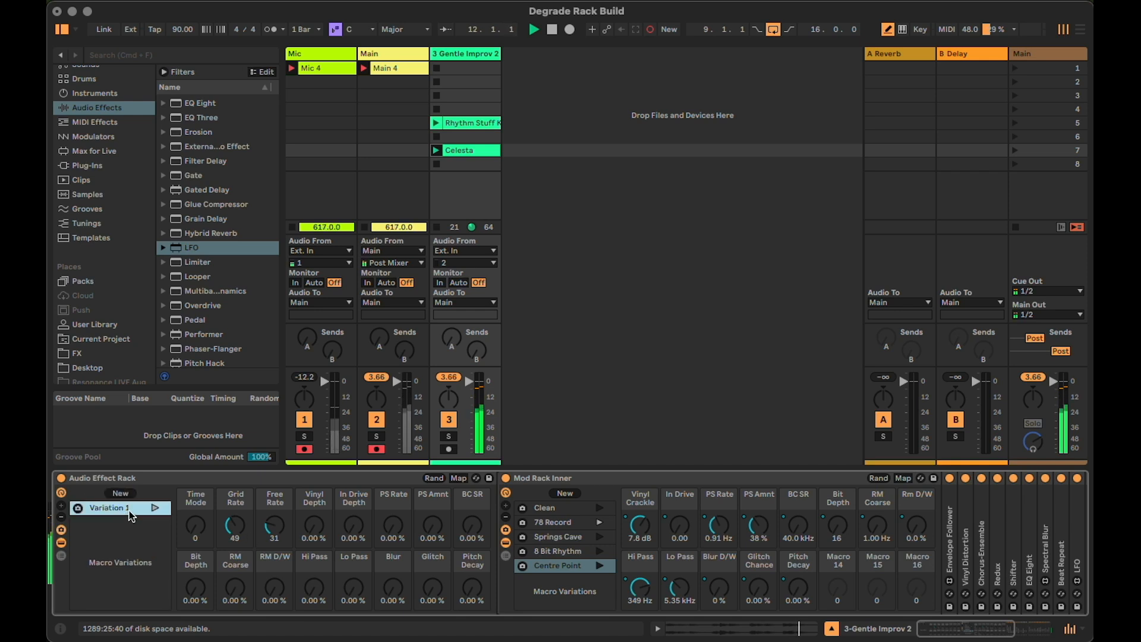
text(Zero Chaos)
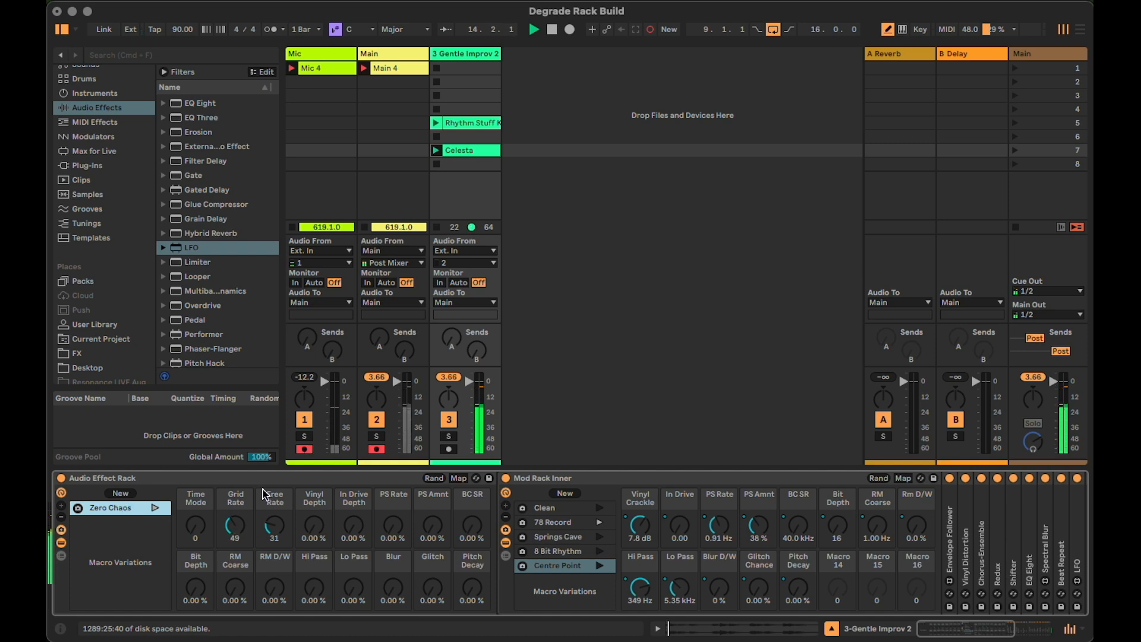
Set the outer rack's Vinyl Depth, In Drive Depth, PS Rate, PS Amnt and BC SR macros to 100 %
drag(315, 526, 315, 476)
drag(354, 526, 354, 475)
drag(406, 528, 406, 475)
drag(433, 525, 433, 476)
drag(474, 526, 473, 476)
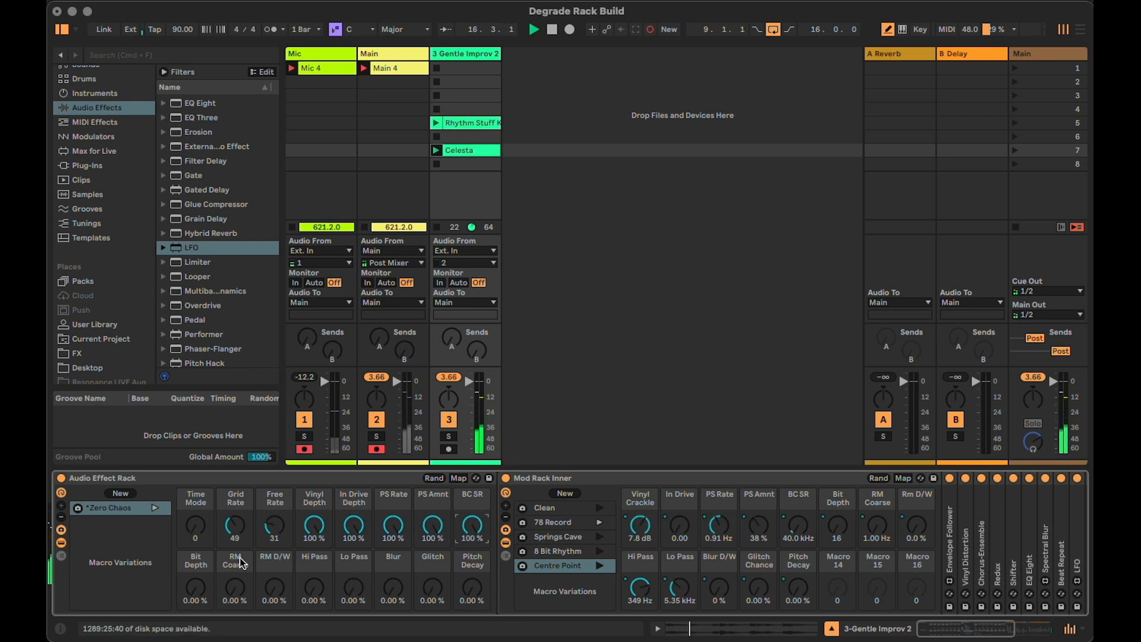
Set the outer rack's eight macros from Bit Depth through Pitch Decay to 100 %
drag(195, 589, 195, 535)
drag(235, 589, 235, 535)
drag(274, 591, 275, 535)
drag(323, 591, 354, 535)
drag(393, 589, 426, 536)
drag(472, 588, 472, 535)
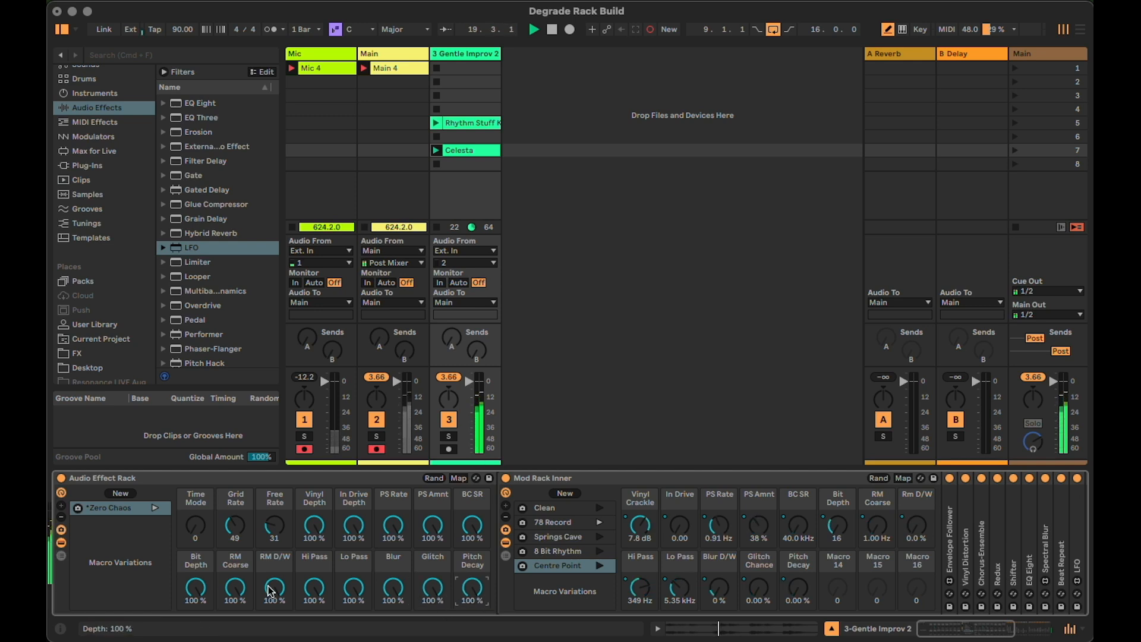
Store the current outer macro settings as a new variation named Maximum Chaos
click(121, 493)
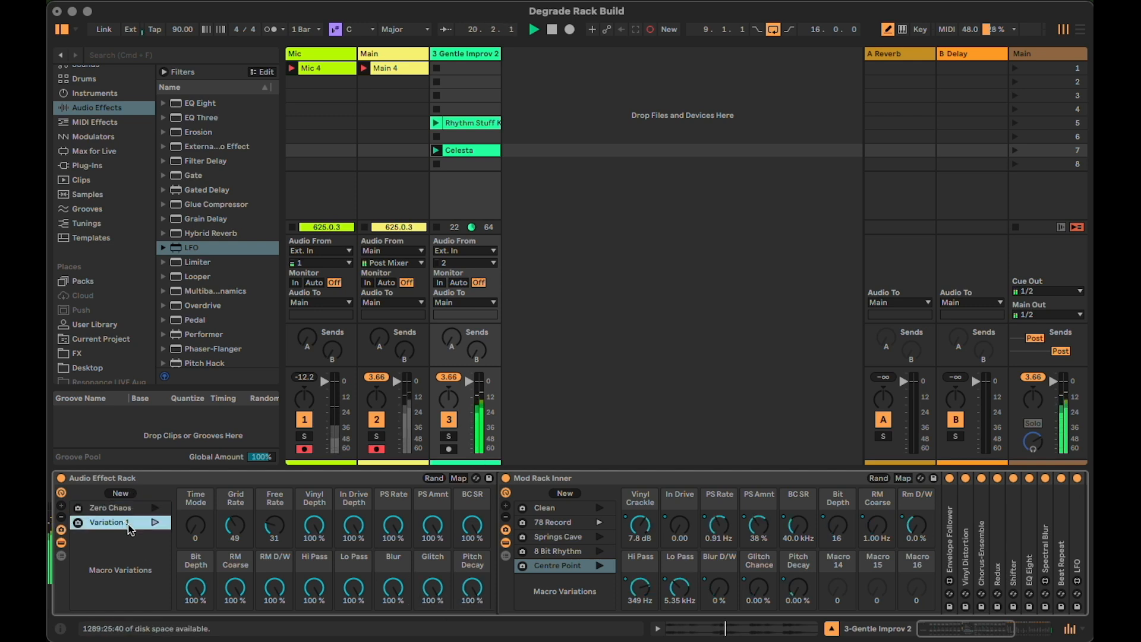
text(Maximum Chaos)
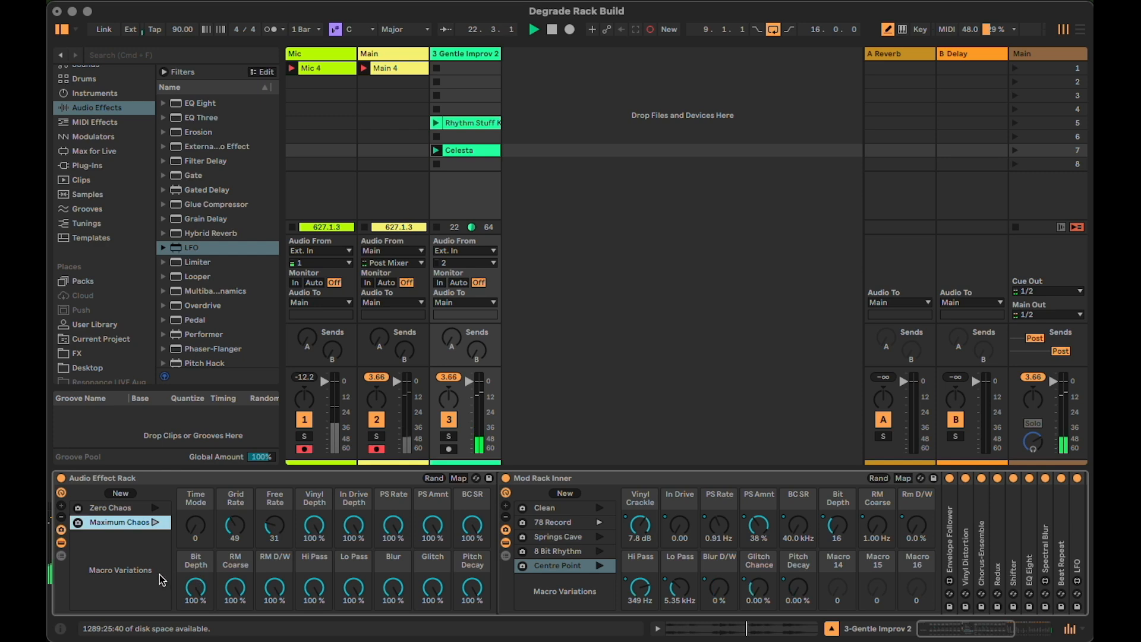
Set the outer rack's Blur, PS Amnt and PS Rate macros to 0 % and store the state as a variation named Time Chaos
drag(392, 586, 392, 637)
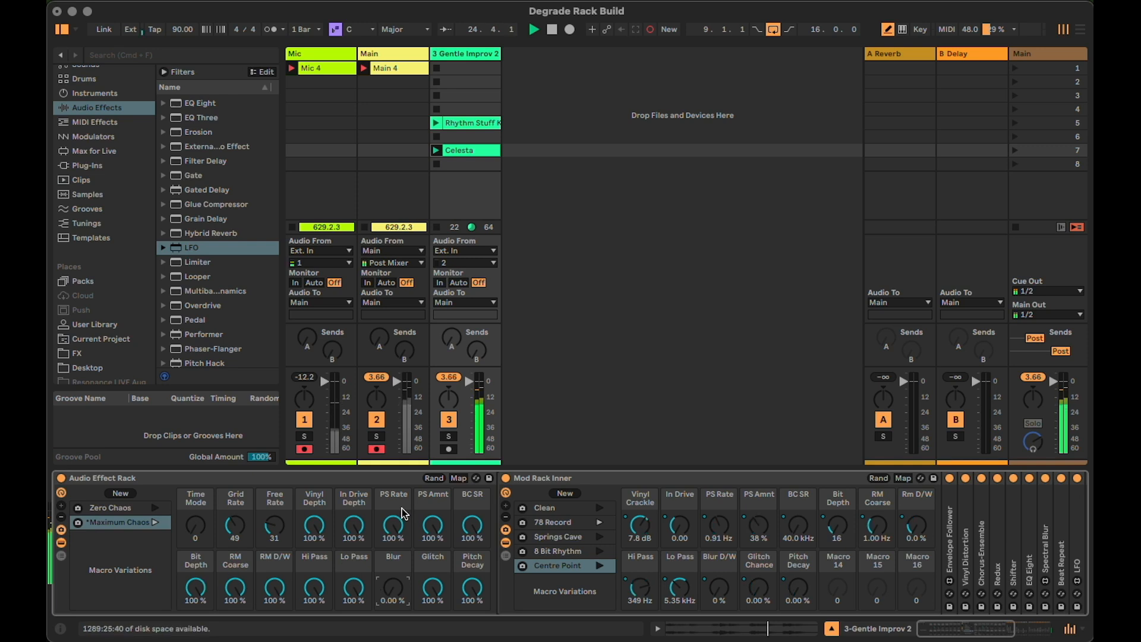
drag(434, 524, 434, 579)
drag(390, 522, 390, 577)
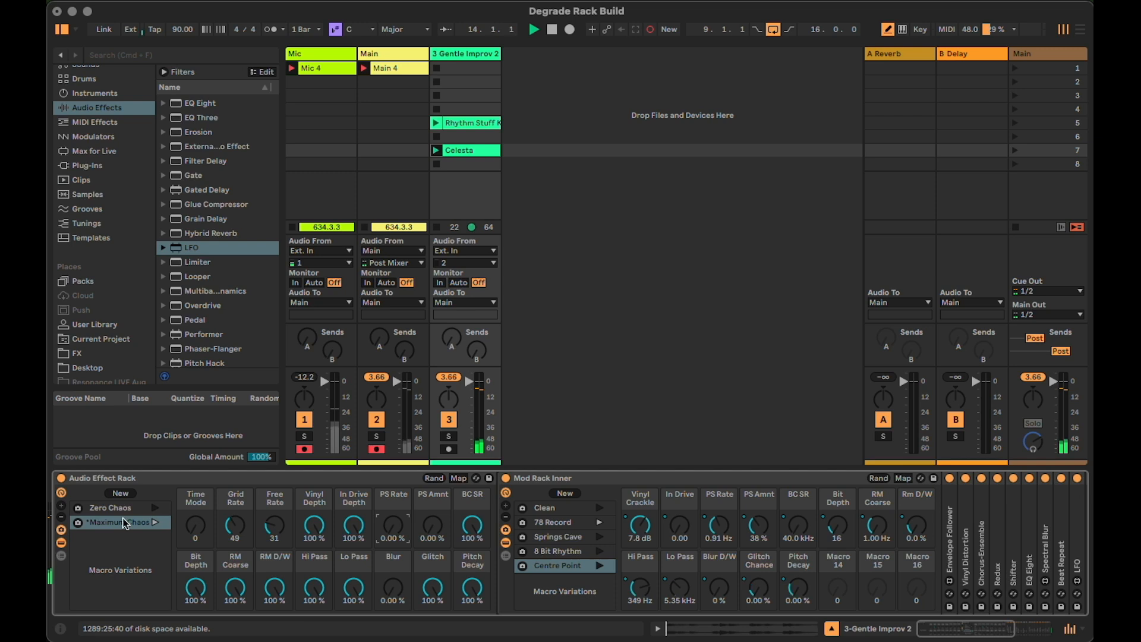
click(122, 494)
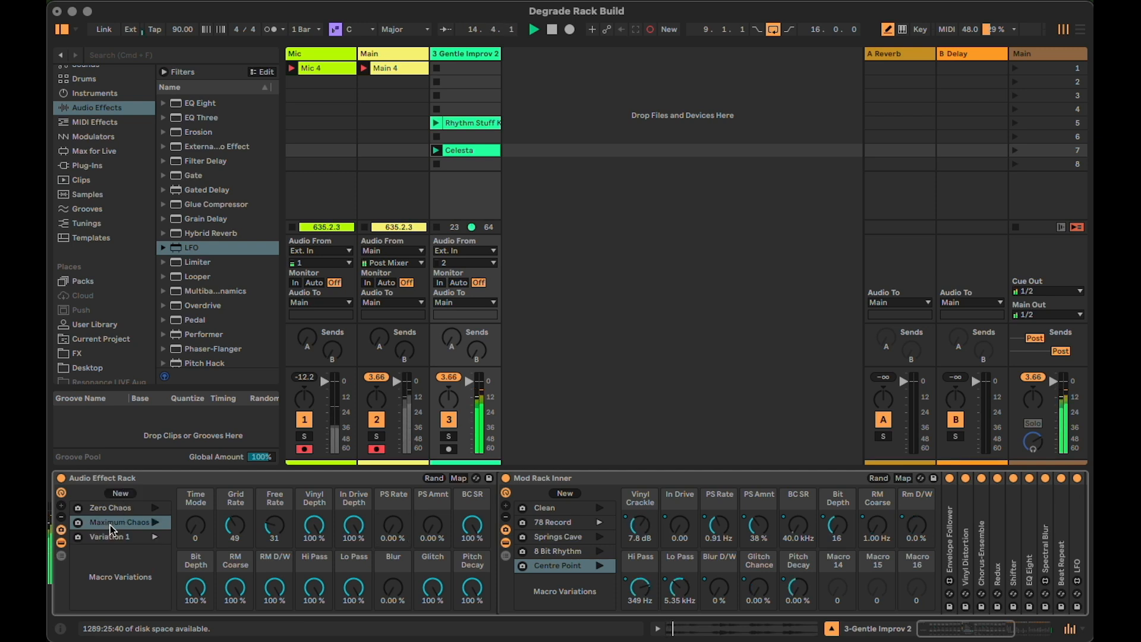
text(Time Chaos)
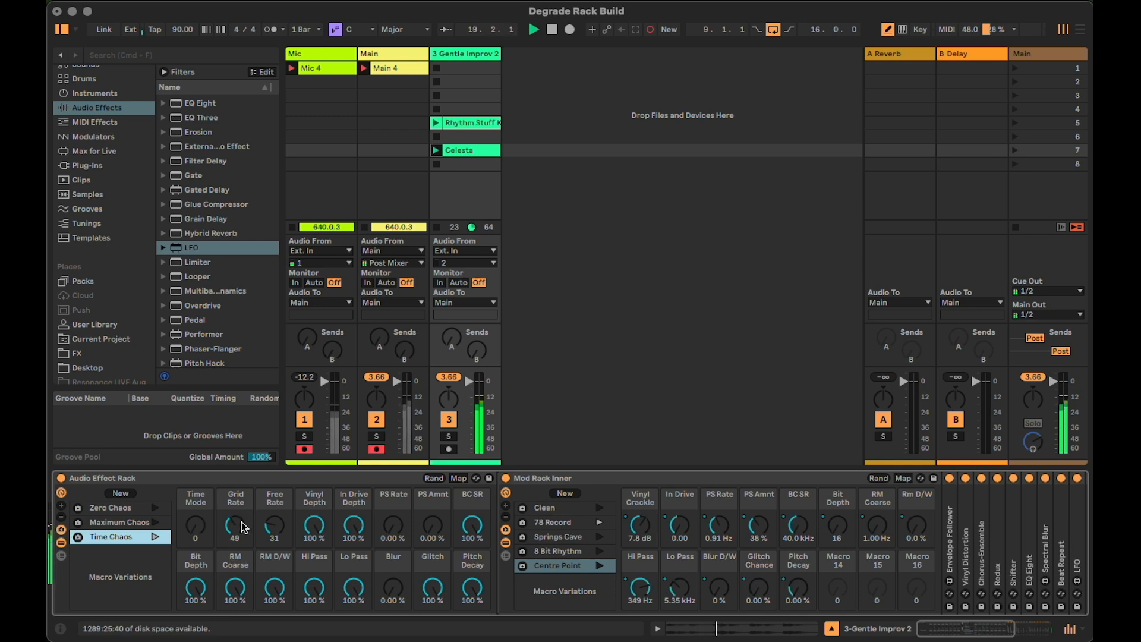
Set the outer rack's Time Mode to 127, Free Rate to 88 and Grid Rate to 33
drag(244, 535, 195, 484)
drag(275, 525, 274, 493)
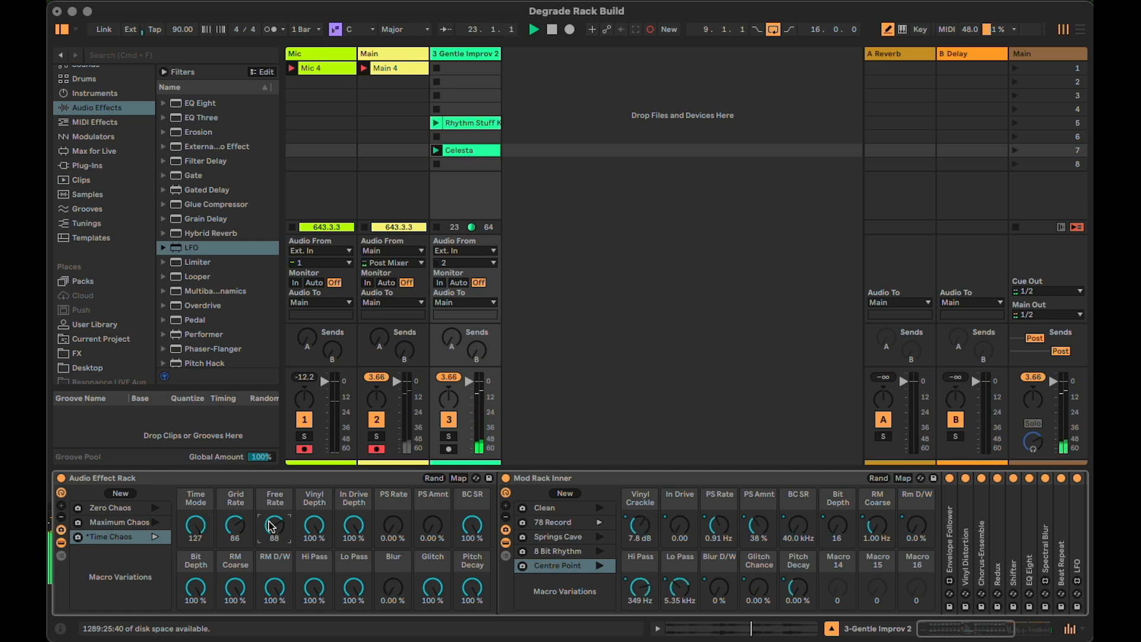
drag(232, 526, 232, 560)
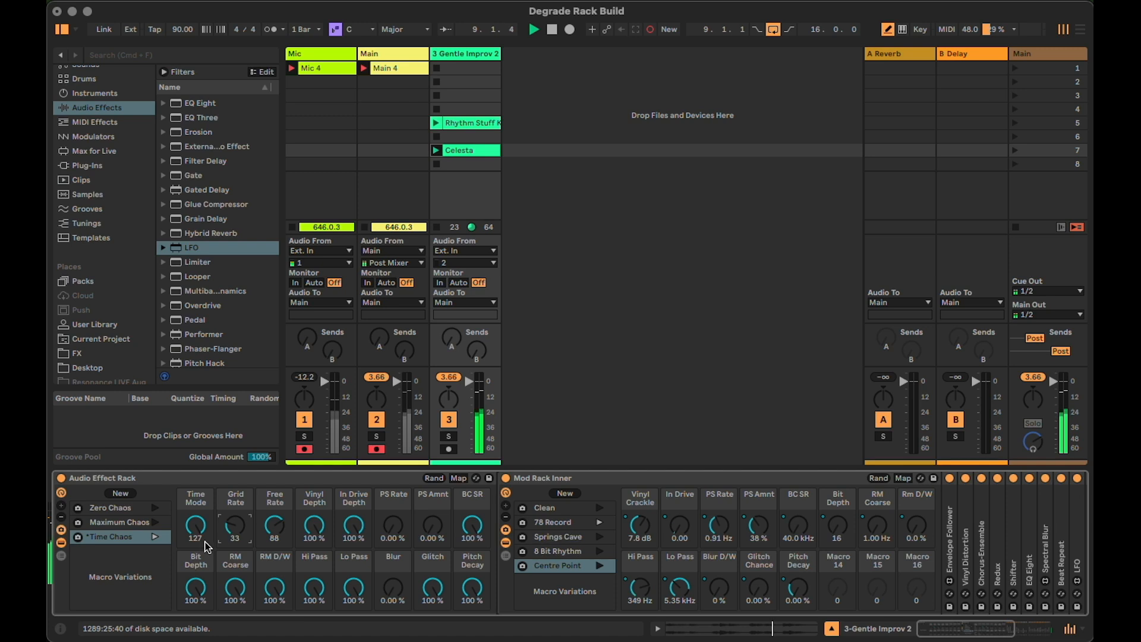
Audition the Rhythm Stuff clip with Maximum Chaos recalled, using the inner rack's 8 Bit Rhythm and Springs Cave variations
click(437, 123)
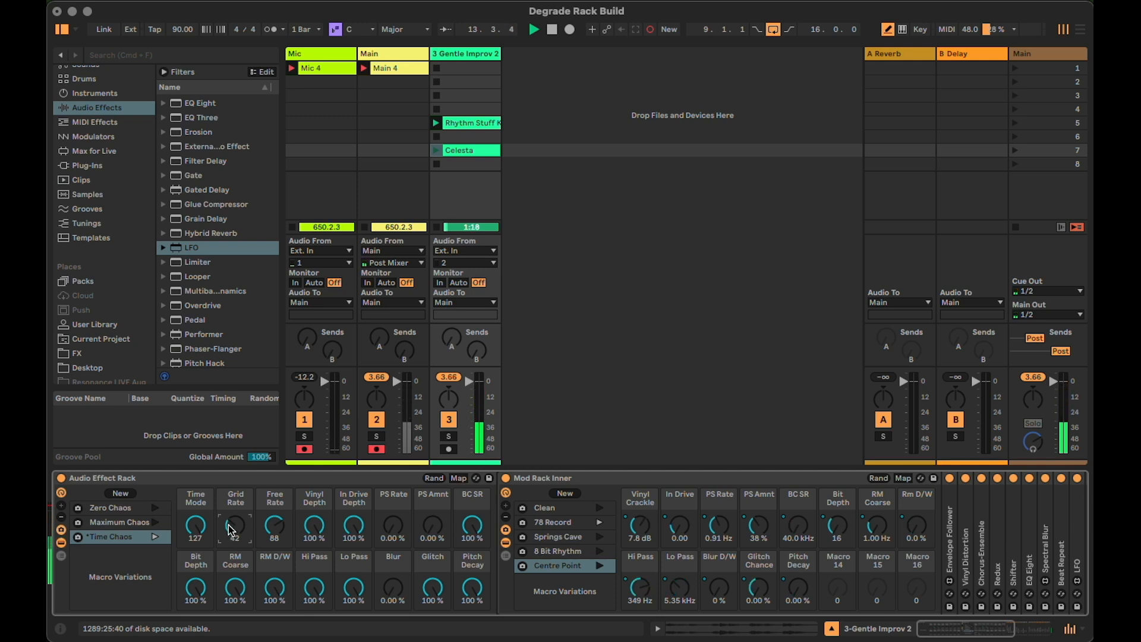
click(155, 521)
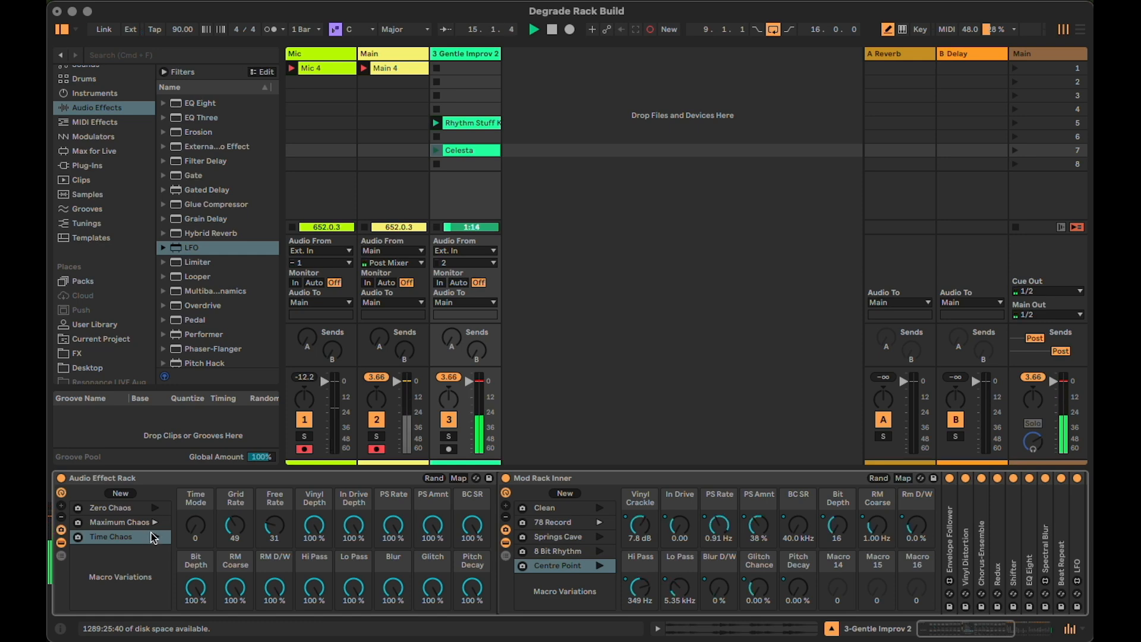
click(598, 553)
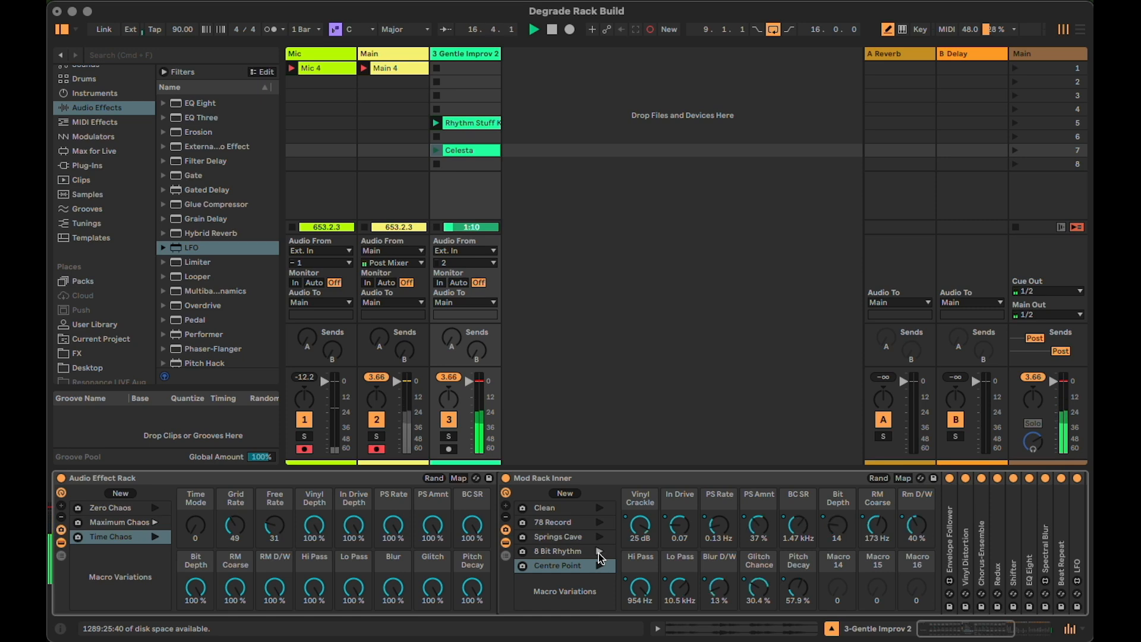
click(599, 536)
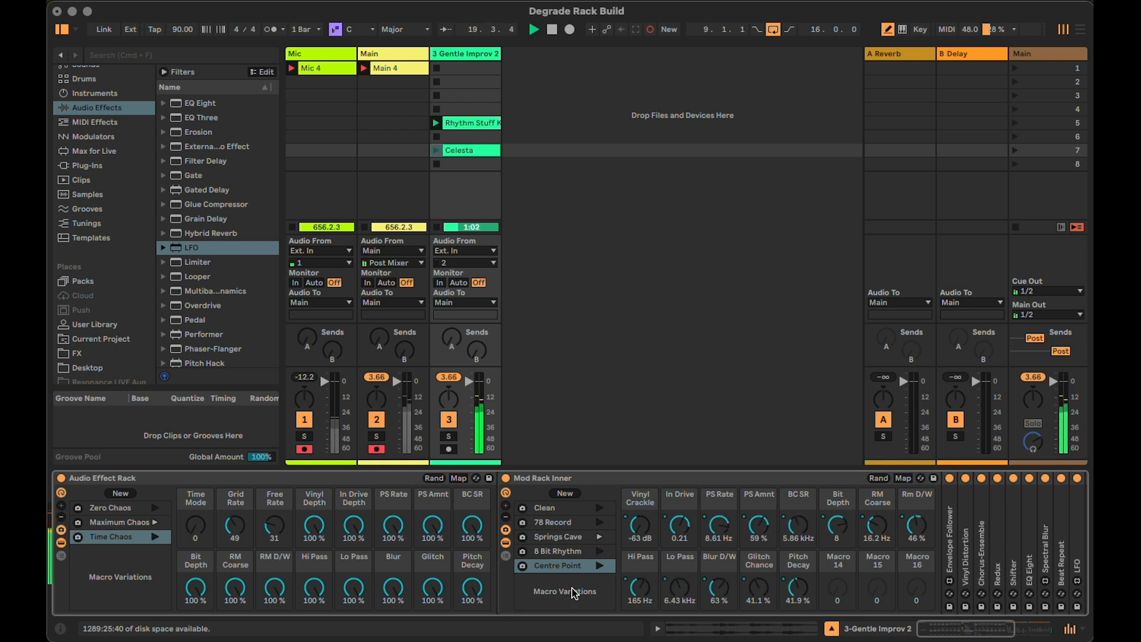
Recall the inner rack's Clean variation and set the outer rack's Time Mode to 34, Free Rate to 41 and Grid Rate to 16
click(599, 508)
drag(189, 527, 189, 506)
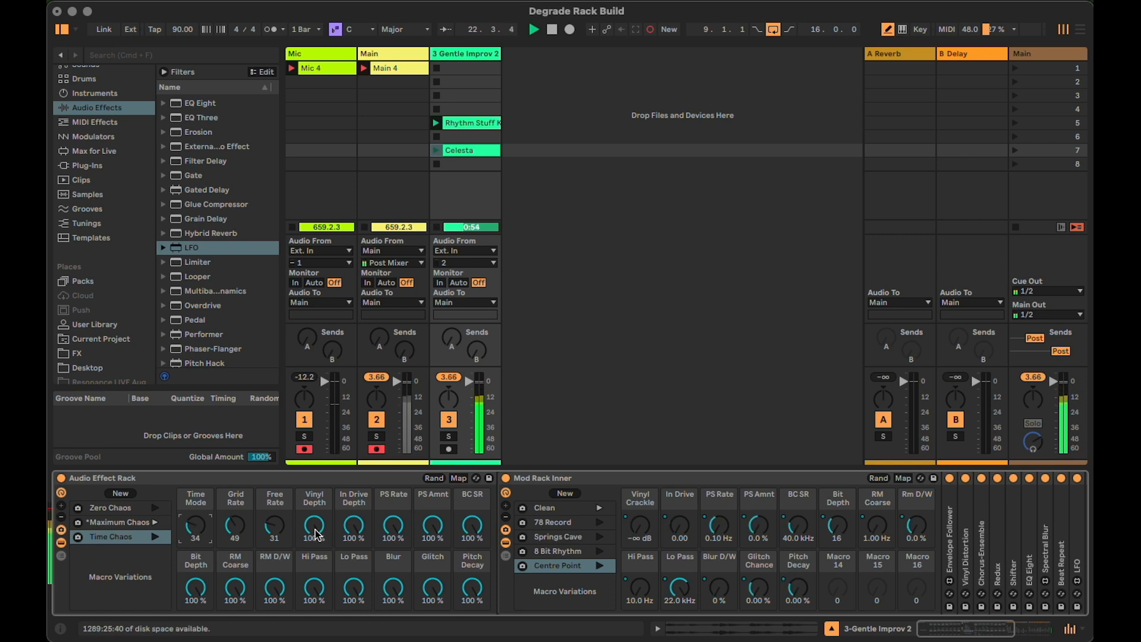
drag(263, 524, 239, 544)
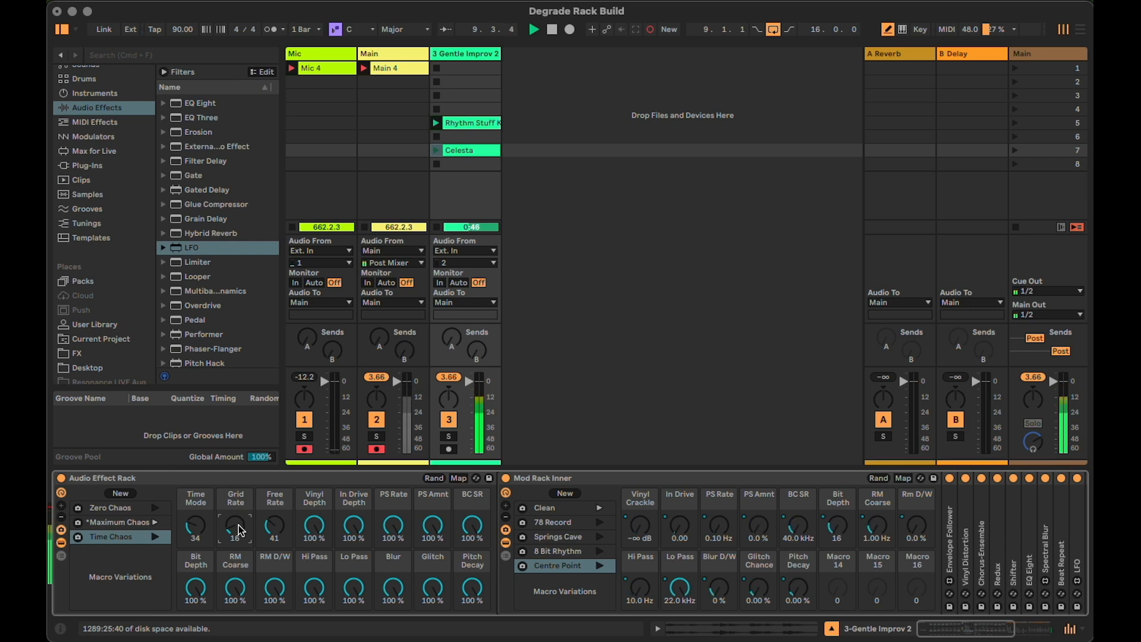
Collapse the inner rack's macros and devices, and audition the Celesta clip with the outer rack's Zero Chaos and Time Chaos variations
click(580, 479)
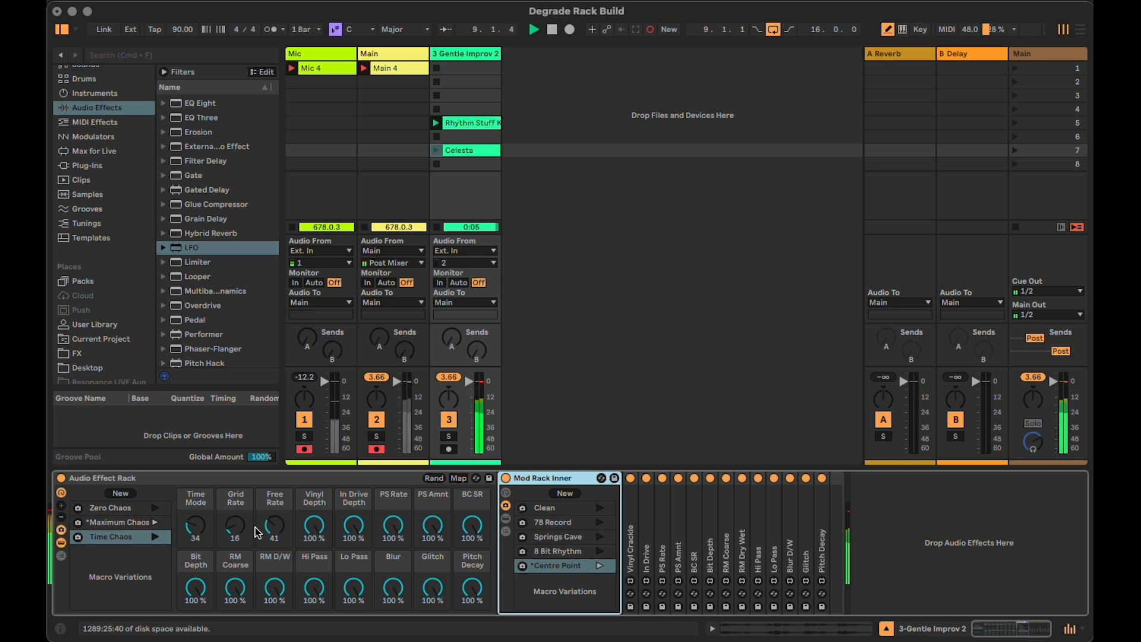
click(155, 508)
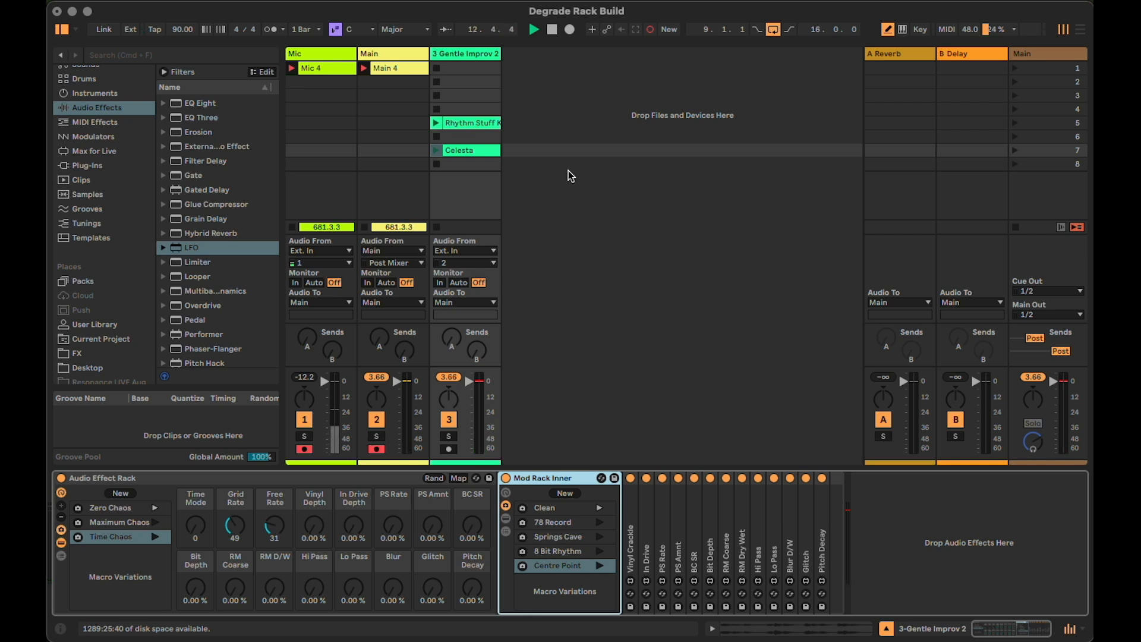
click(437, 152)
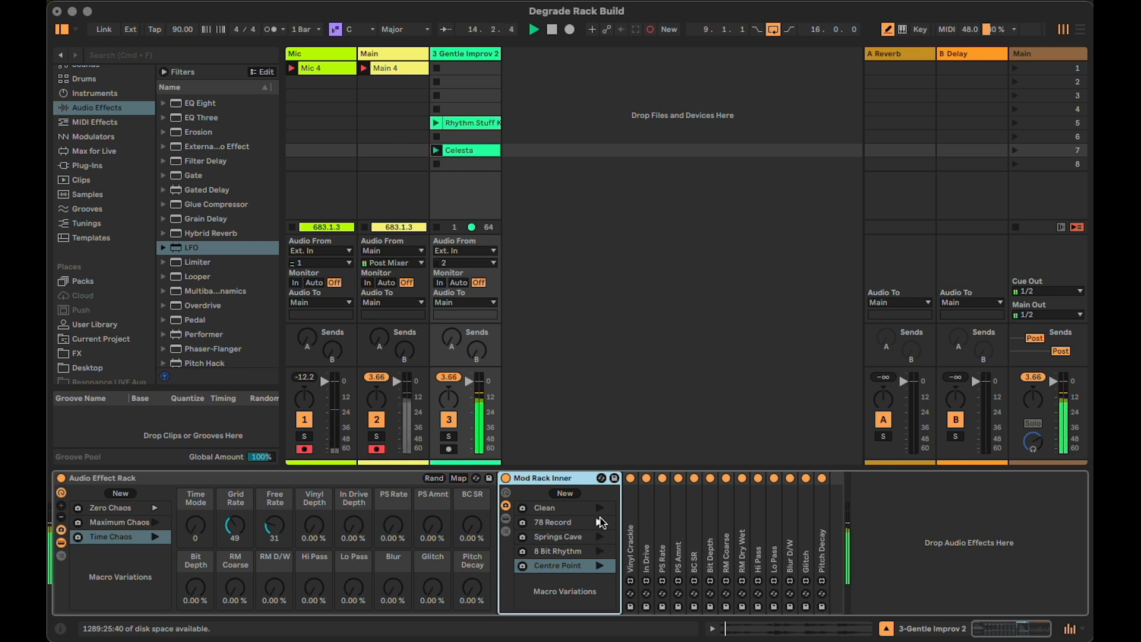
click(154, 537)
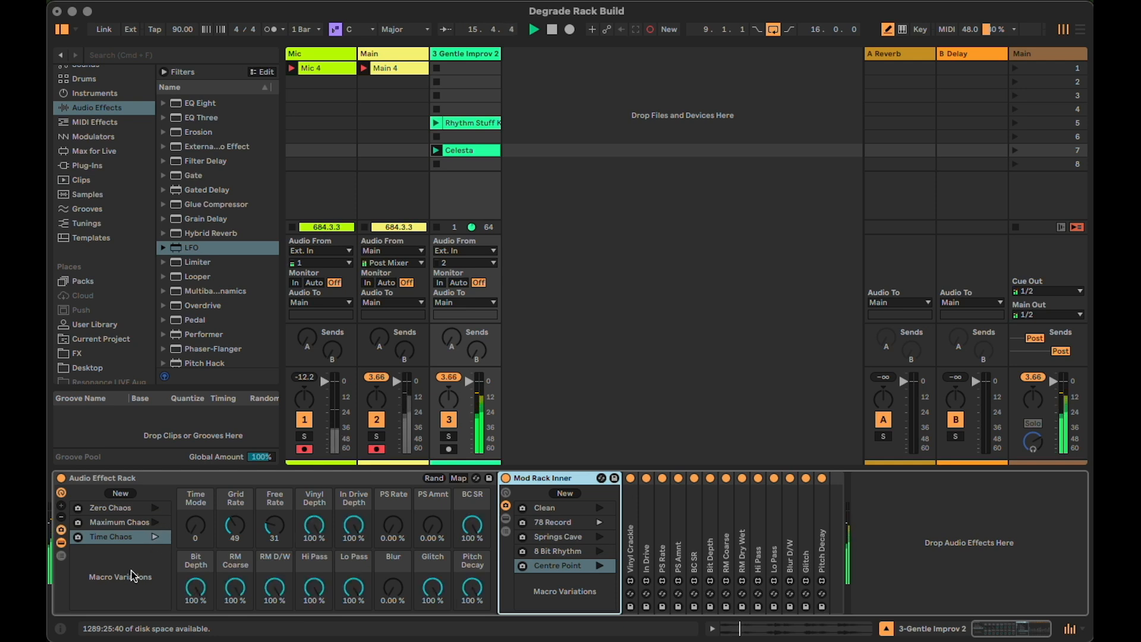